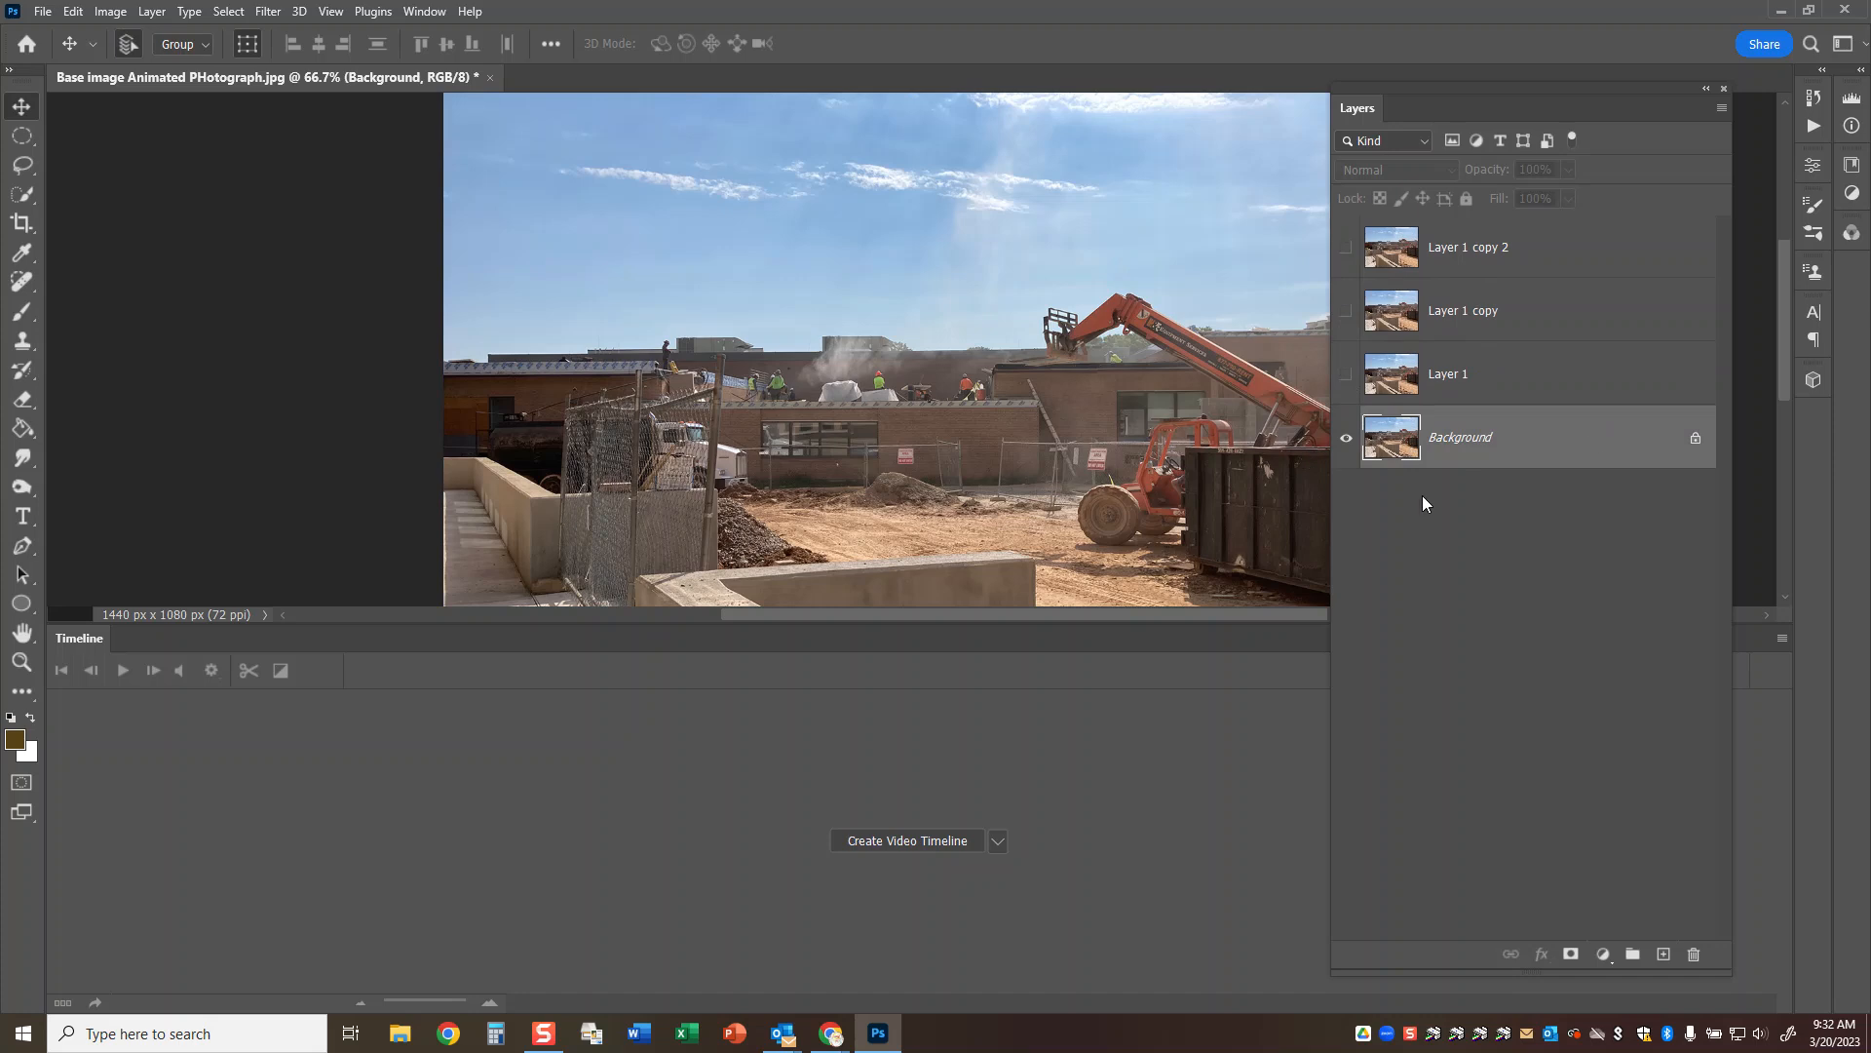
# Show only Layer 1, select its sky with the Quick Selection tool, delete it and clear the selection.
pyautogui.click(1346, 438)
pyautogui.click(1346, 374)
pyautogui.click(1470, 379)
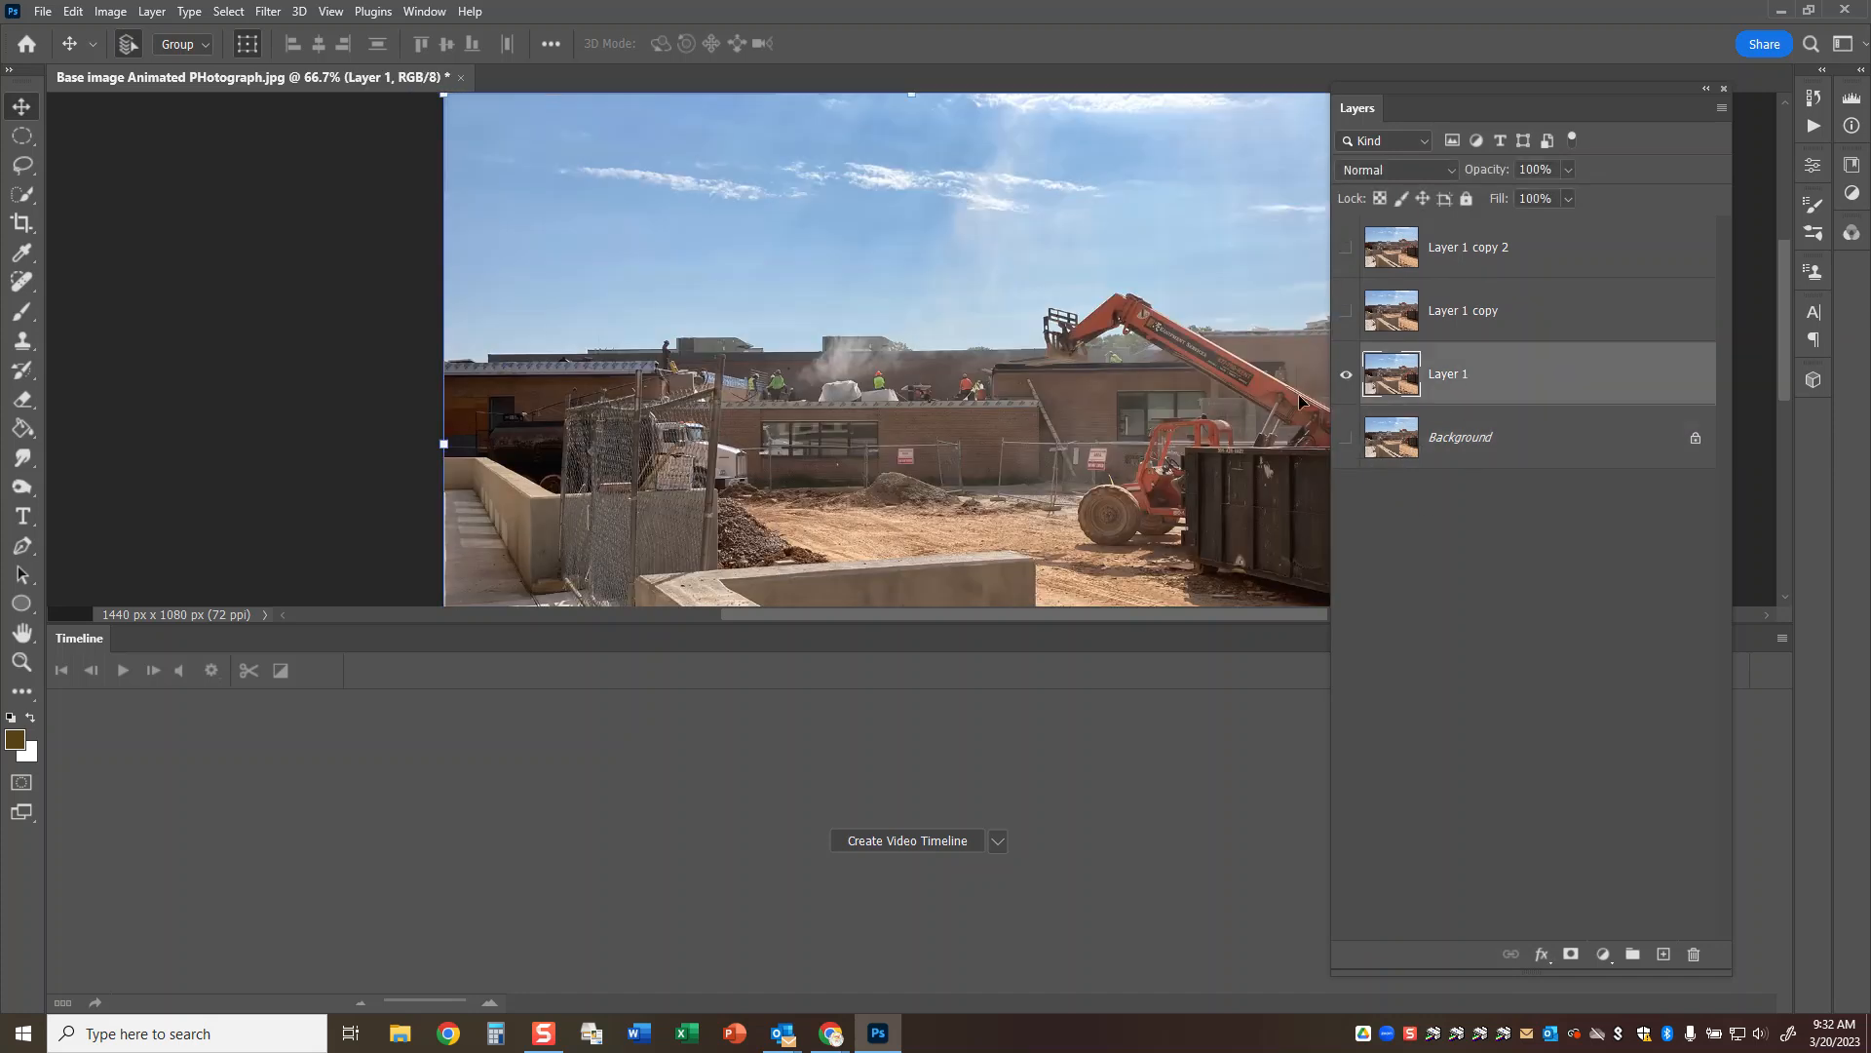
pyautogui.click(21, 194)
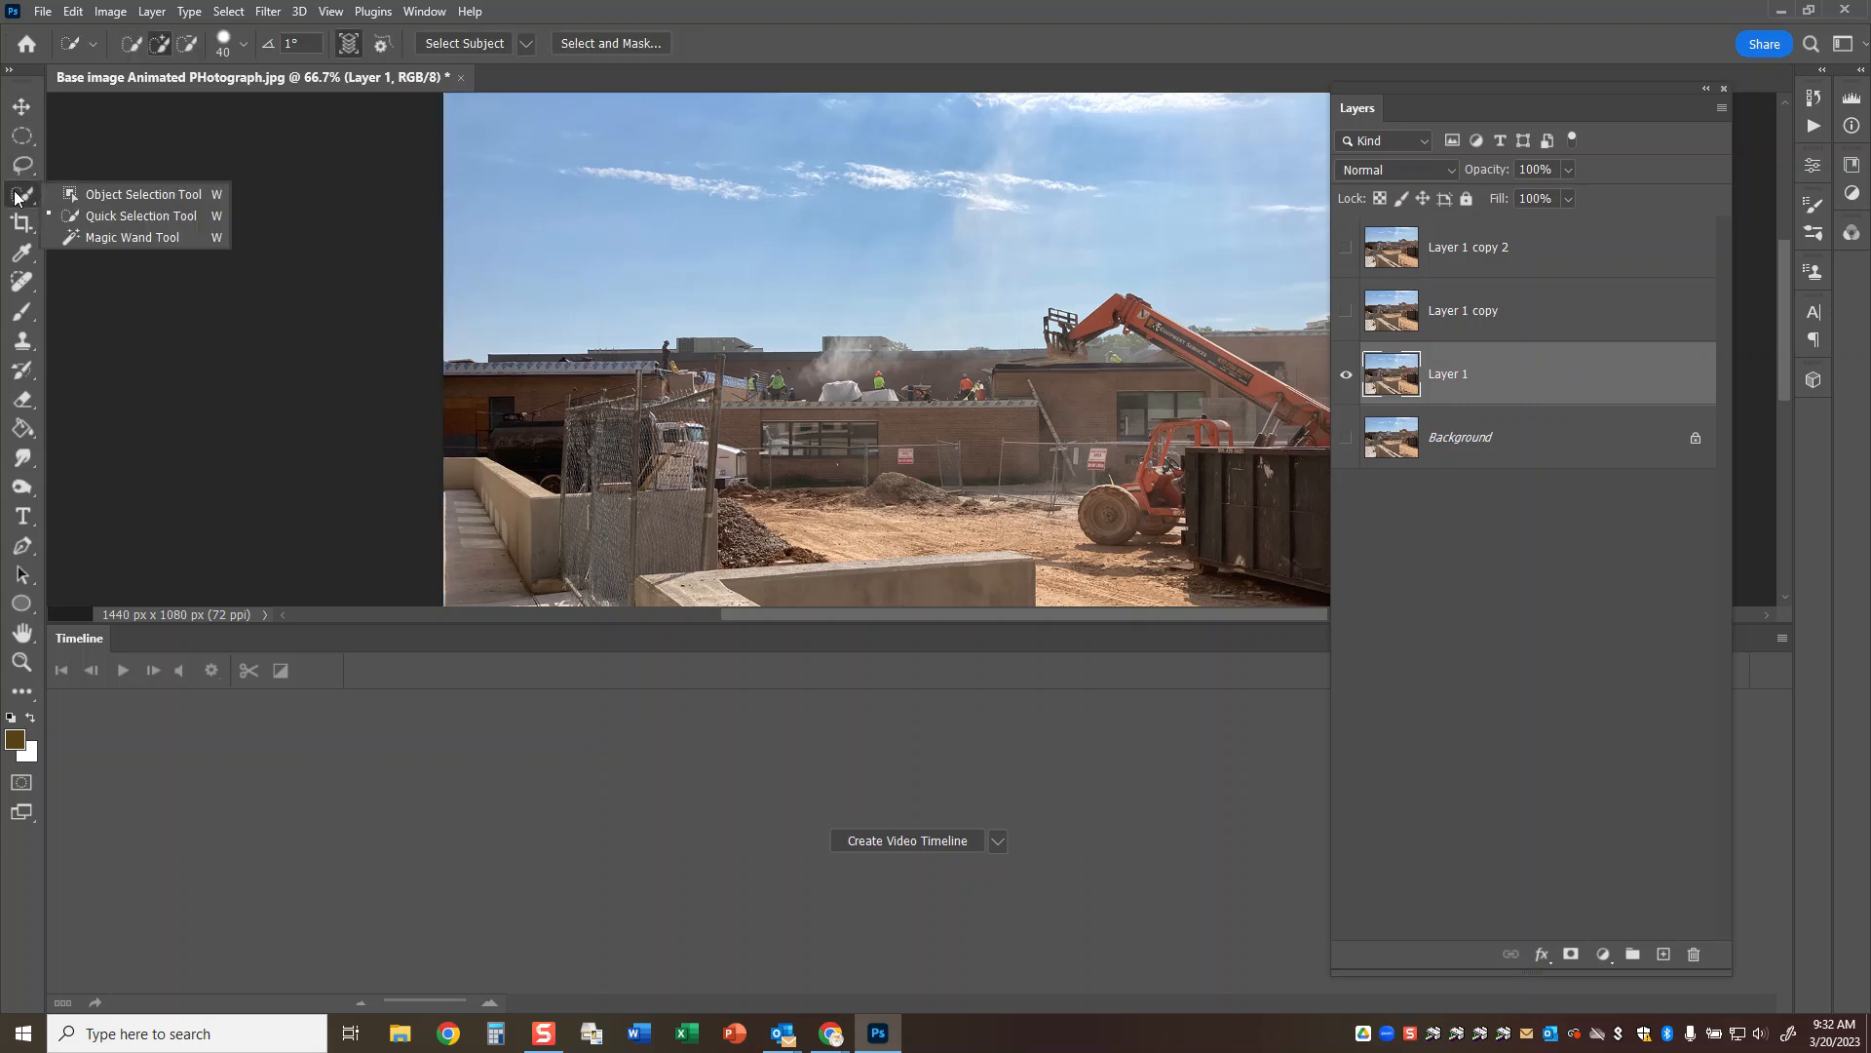
pyautogui.click(142, 217)
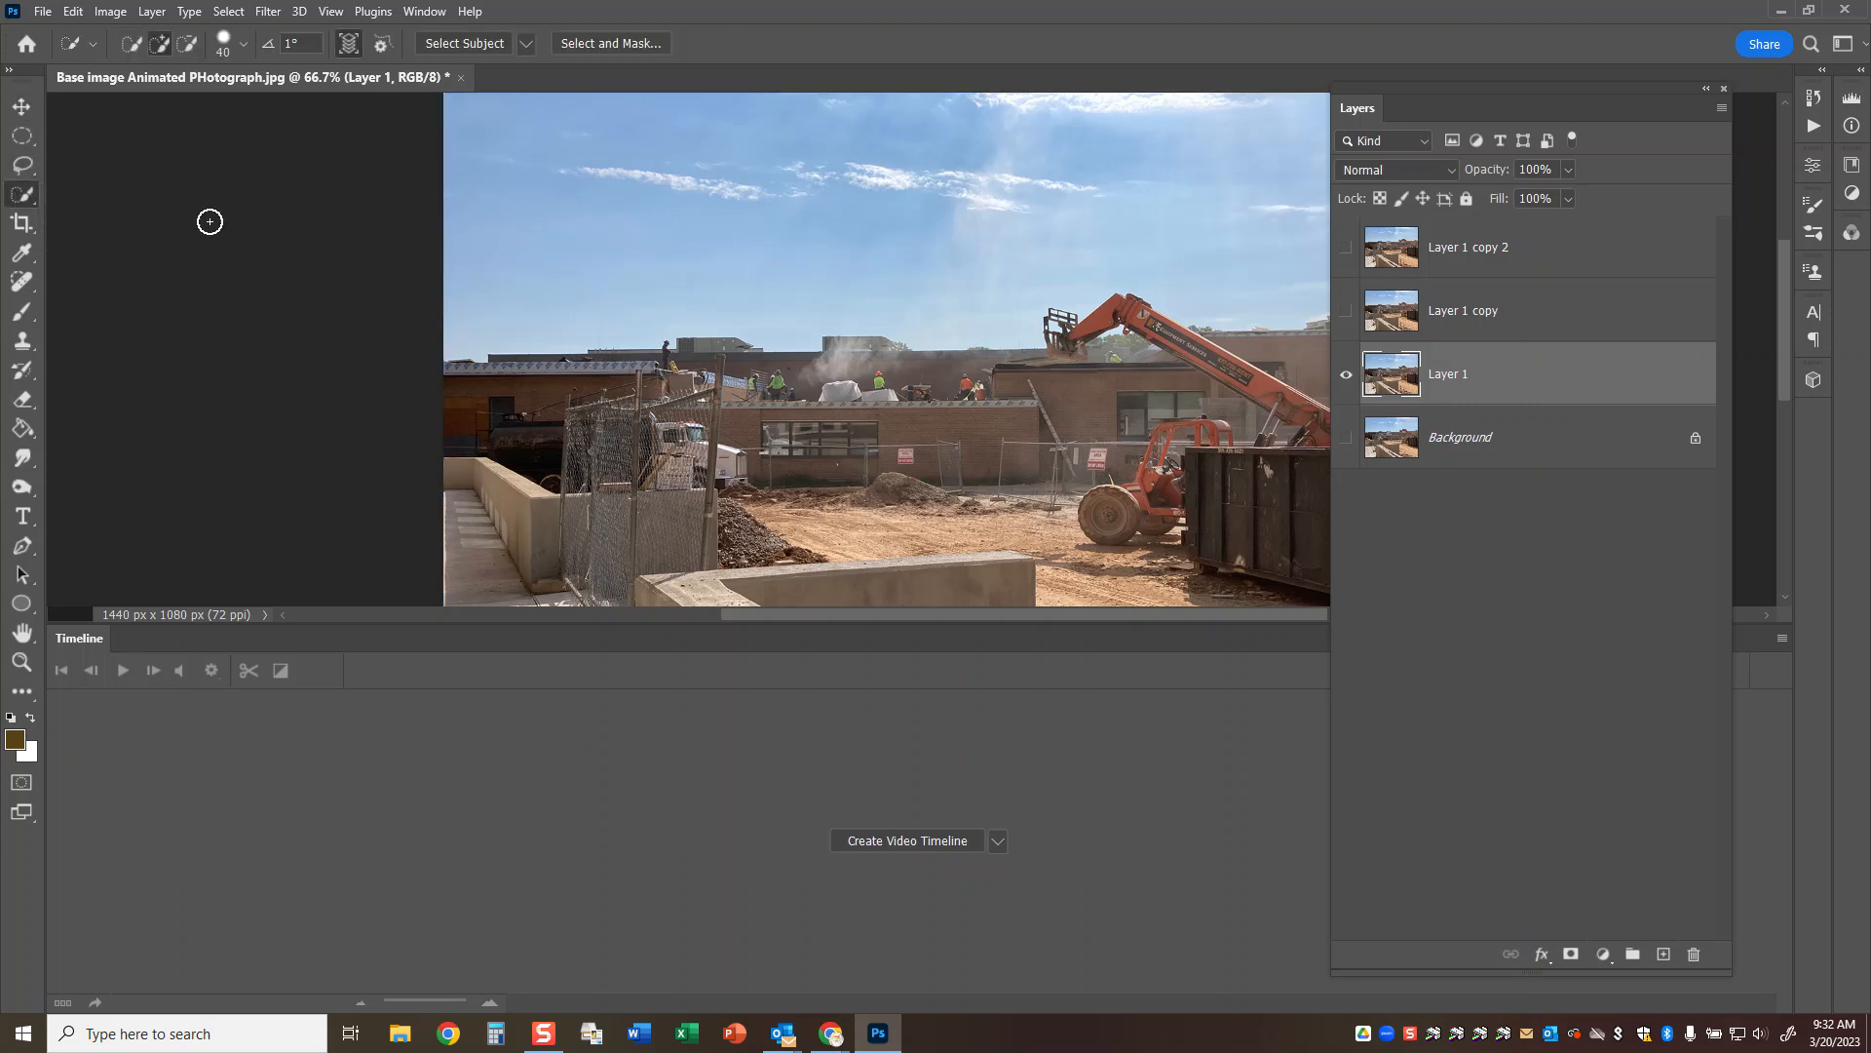
pyautogui.moveTo(455, 316)
pyautogui.mouseDown()
pyautogui.moveTo(463, 239)
pyautogui.moveTo(879, 172)
pyautogui.mouseUp()
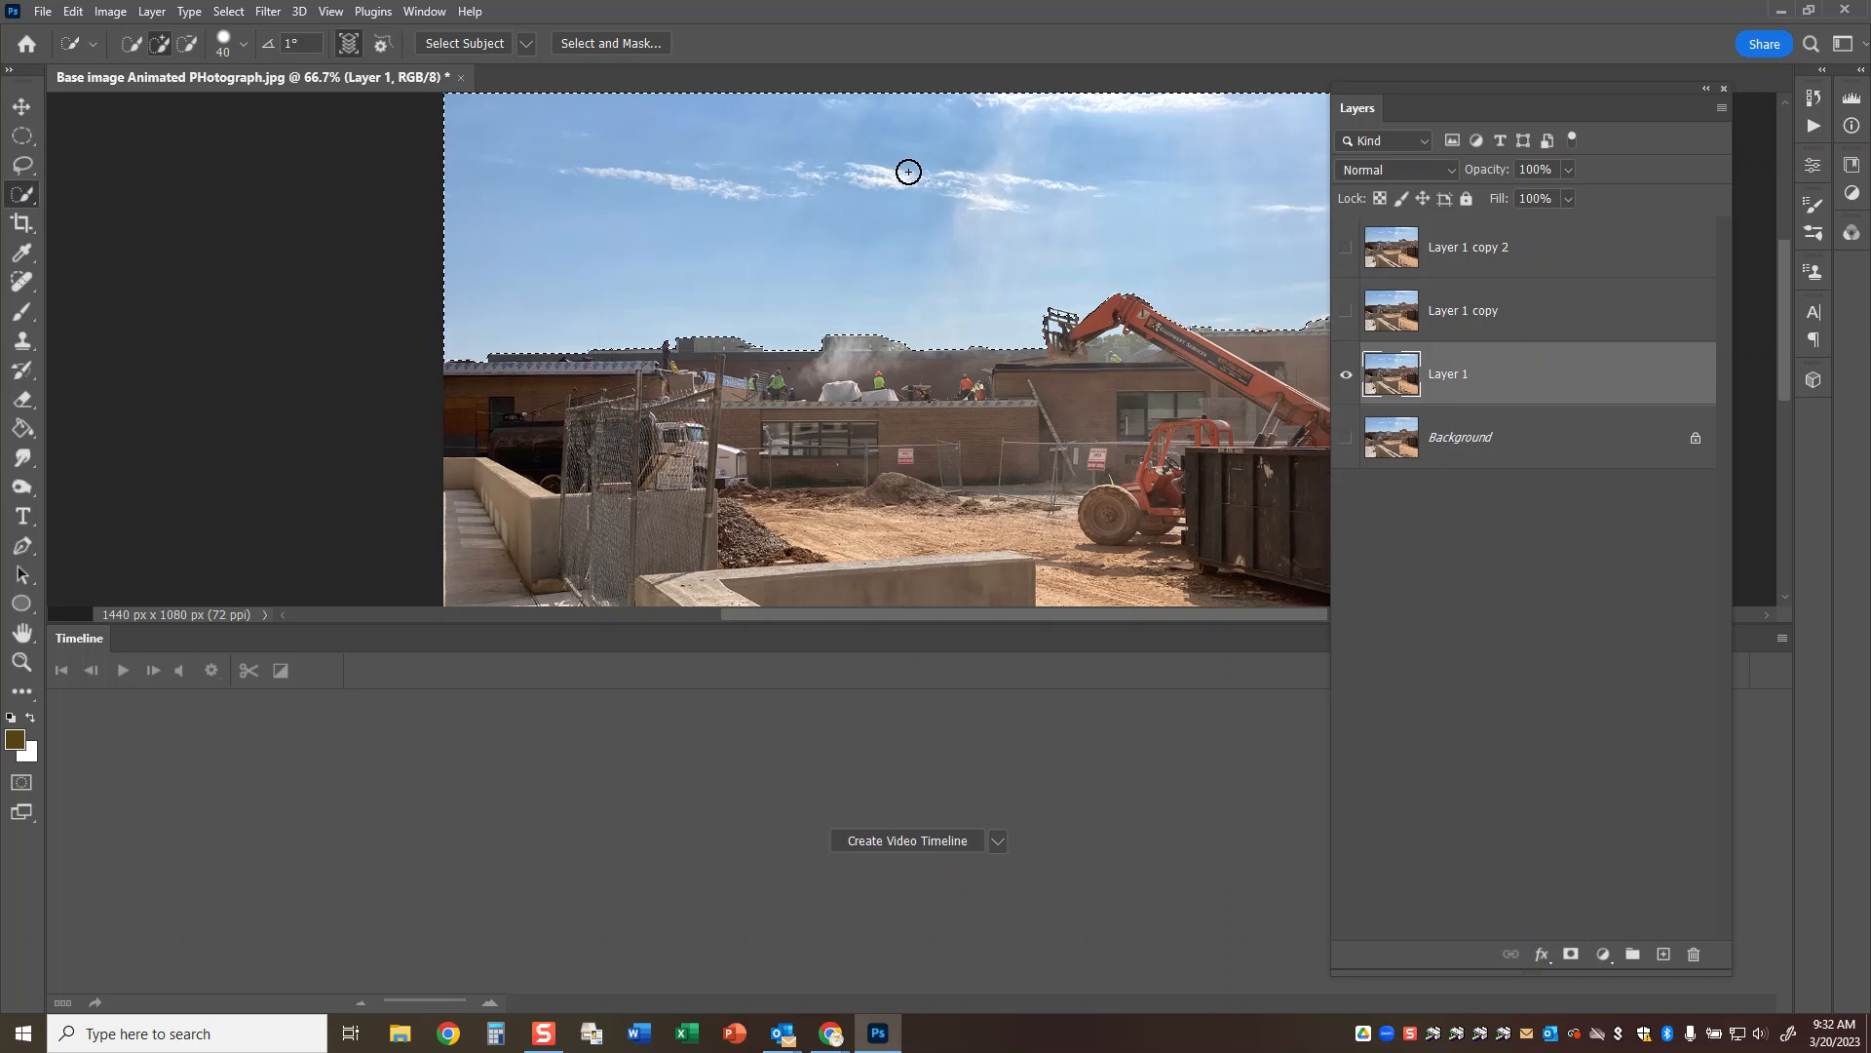
pyautogui.press('Delete')
pyautogui.hotkey('ctrl', 'd')
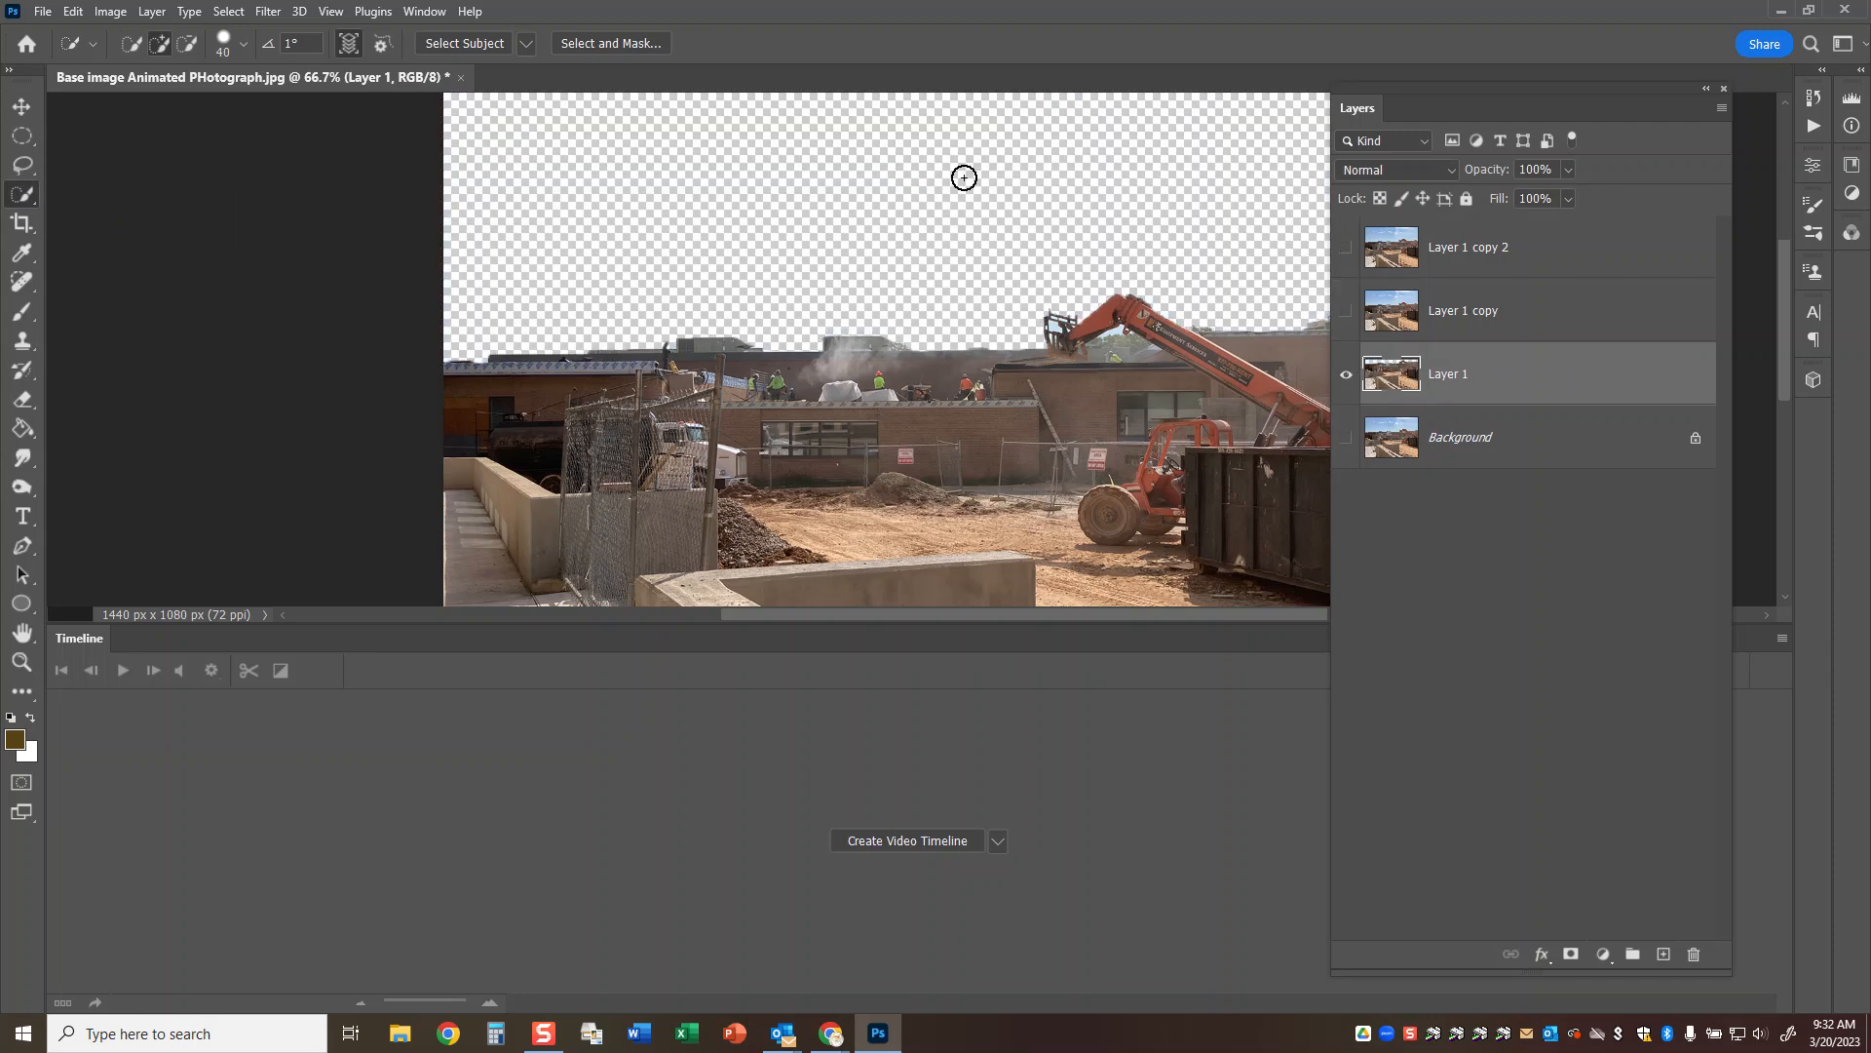
# Show only Layer 1 copy and select the dark dumpster in the photo with the Quick Selection tool.
pyautogui.click(1346, 370)
pyautogui.click(1349, 312)
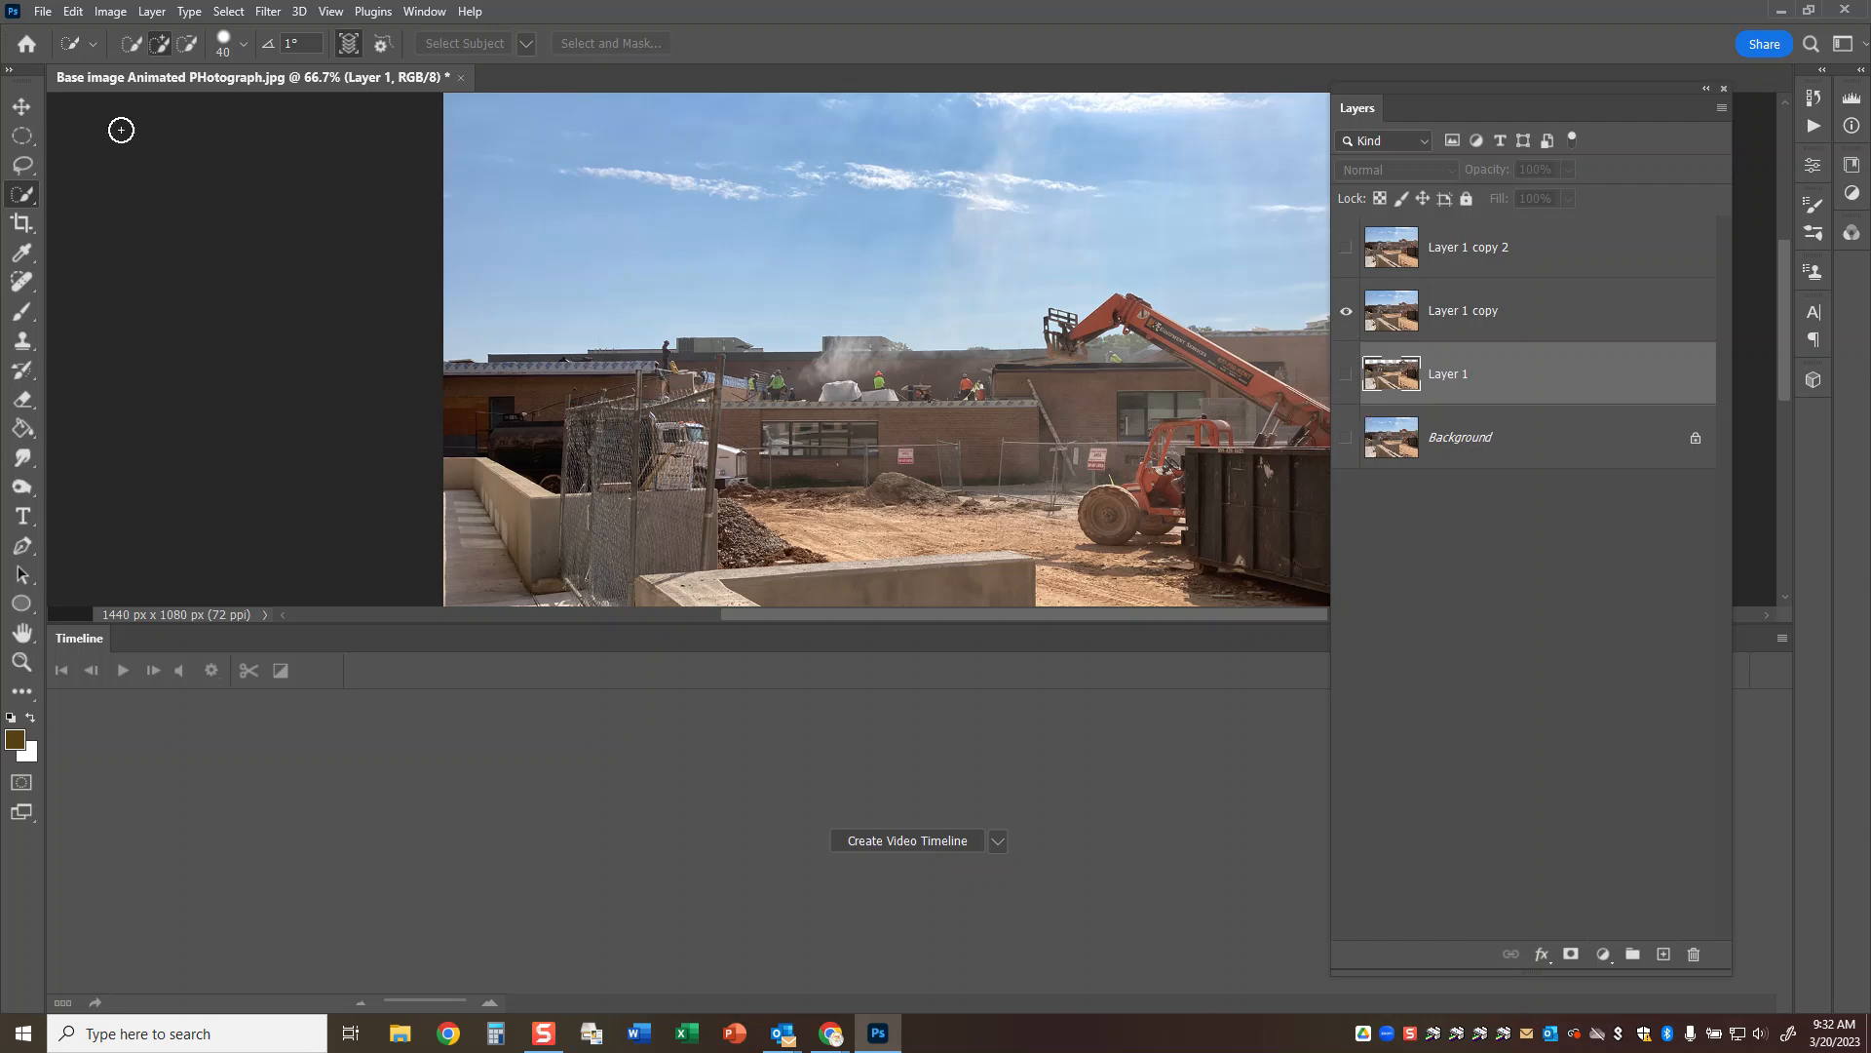
pyautogui.moveTo(1224, 439)
pyautogui.mouseDown()
pyautogui.moveTo(1073, 356)
pyautogui.moveTo(968, 341)
pyautogui.mouseUp()
pyautogui.moveTo(1157, 435)
pyautogui.mouseDown()
pyautogui.moveTo(999, 440)
pyautogui.moveTo(1153, 435)
pyautogui.mouseUp()
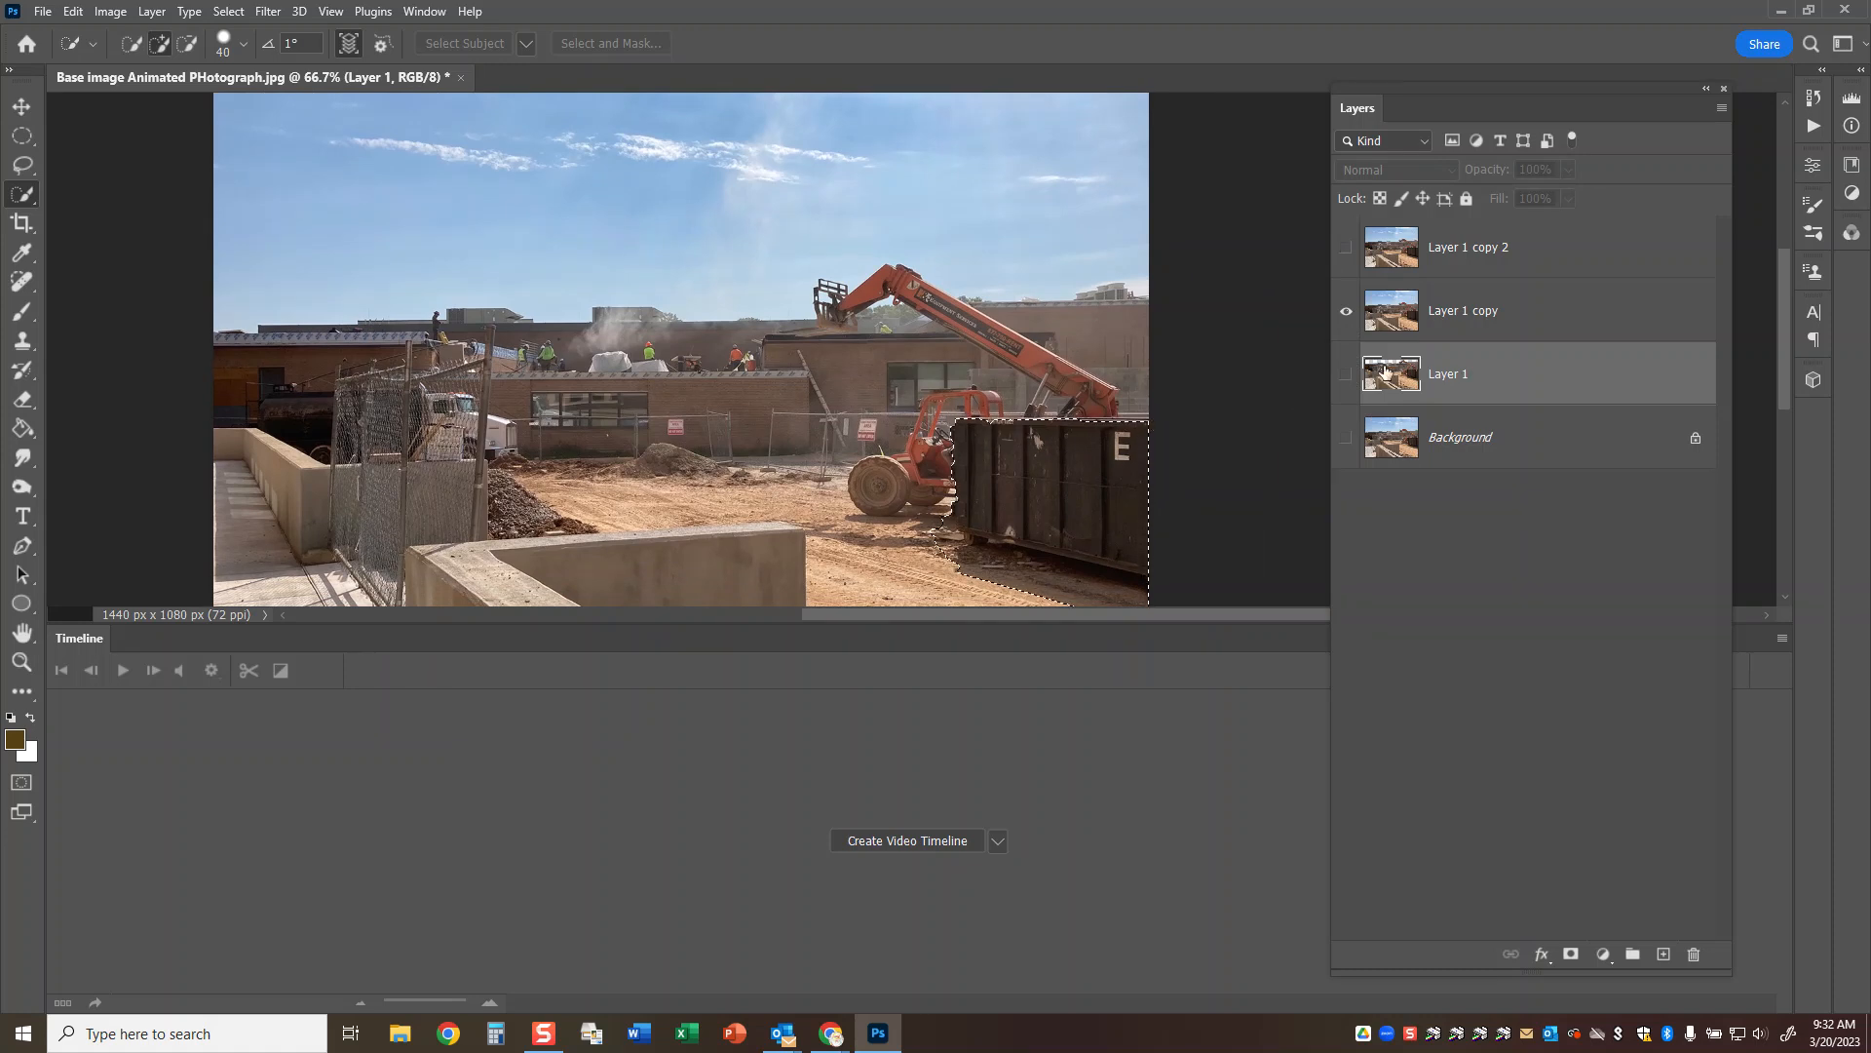
# Add a layer mask to Layer 1 copy from the dumpster selection.
pyautogui.click(1572, 955)
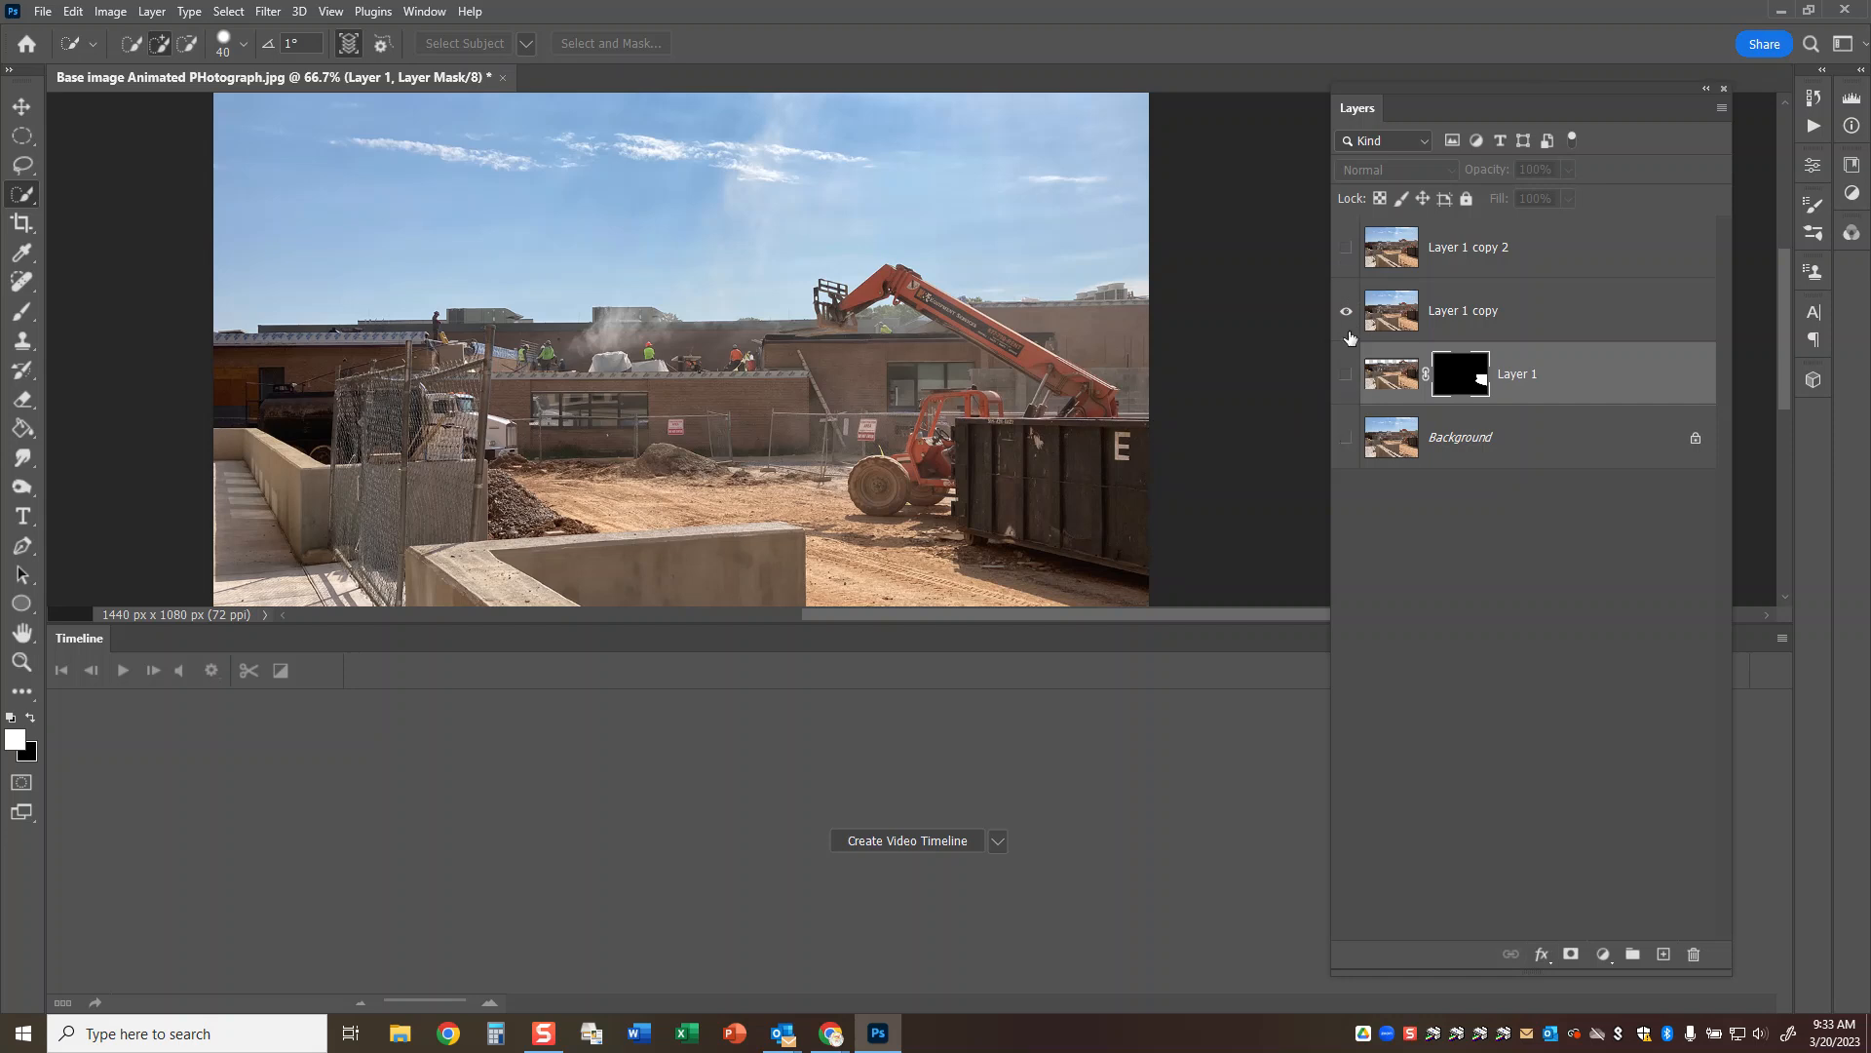
pyautogui.hotkey('ctrl', 'z')
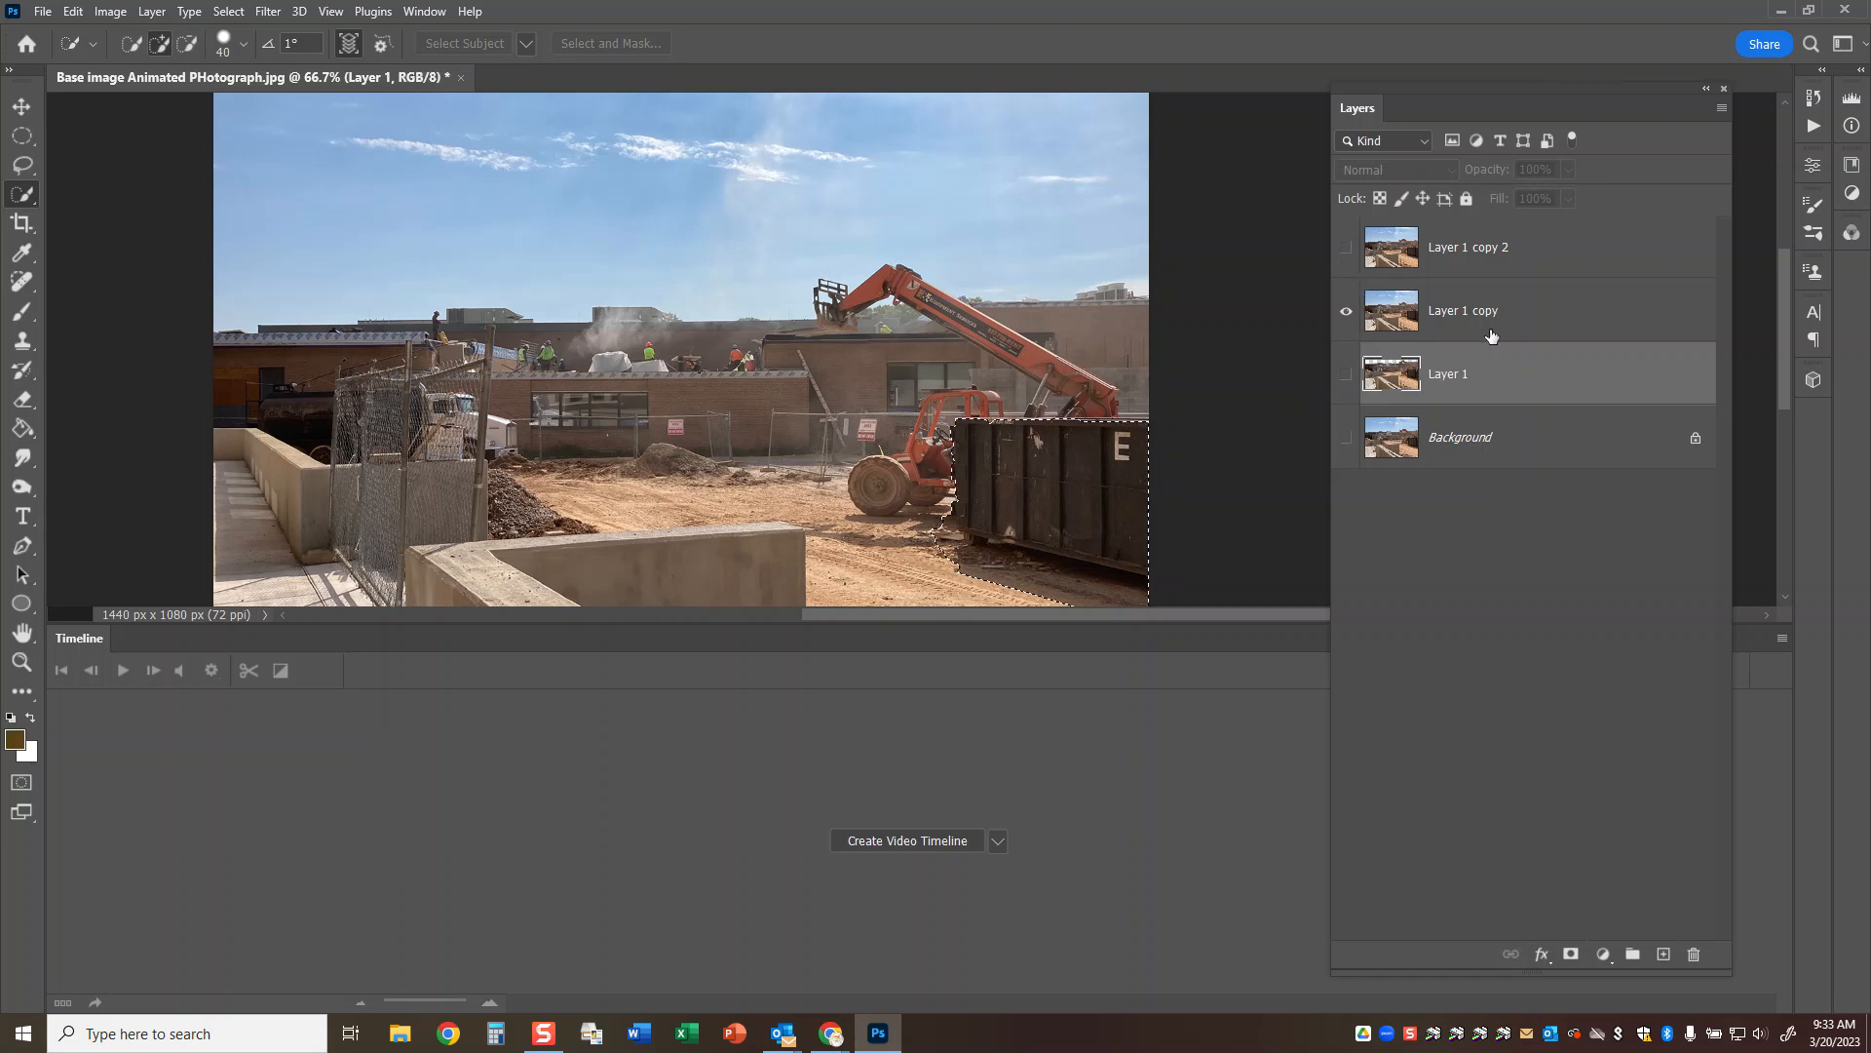
pyautogui.click(1520, 312)
pyautogui.click(1572, 955)
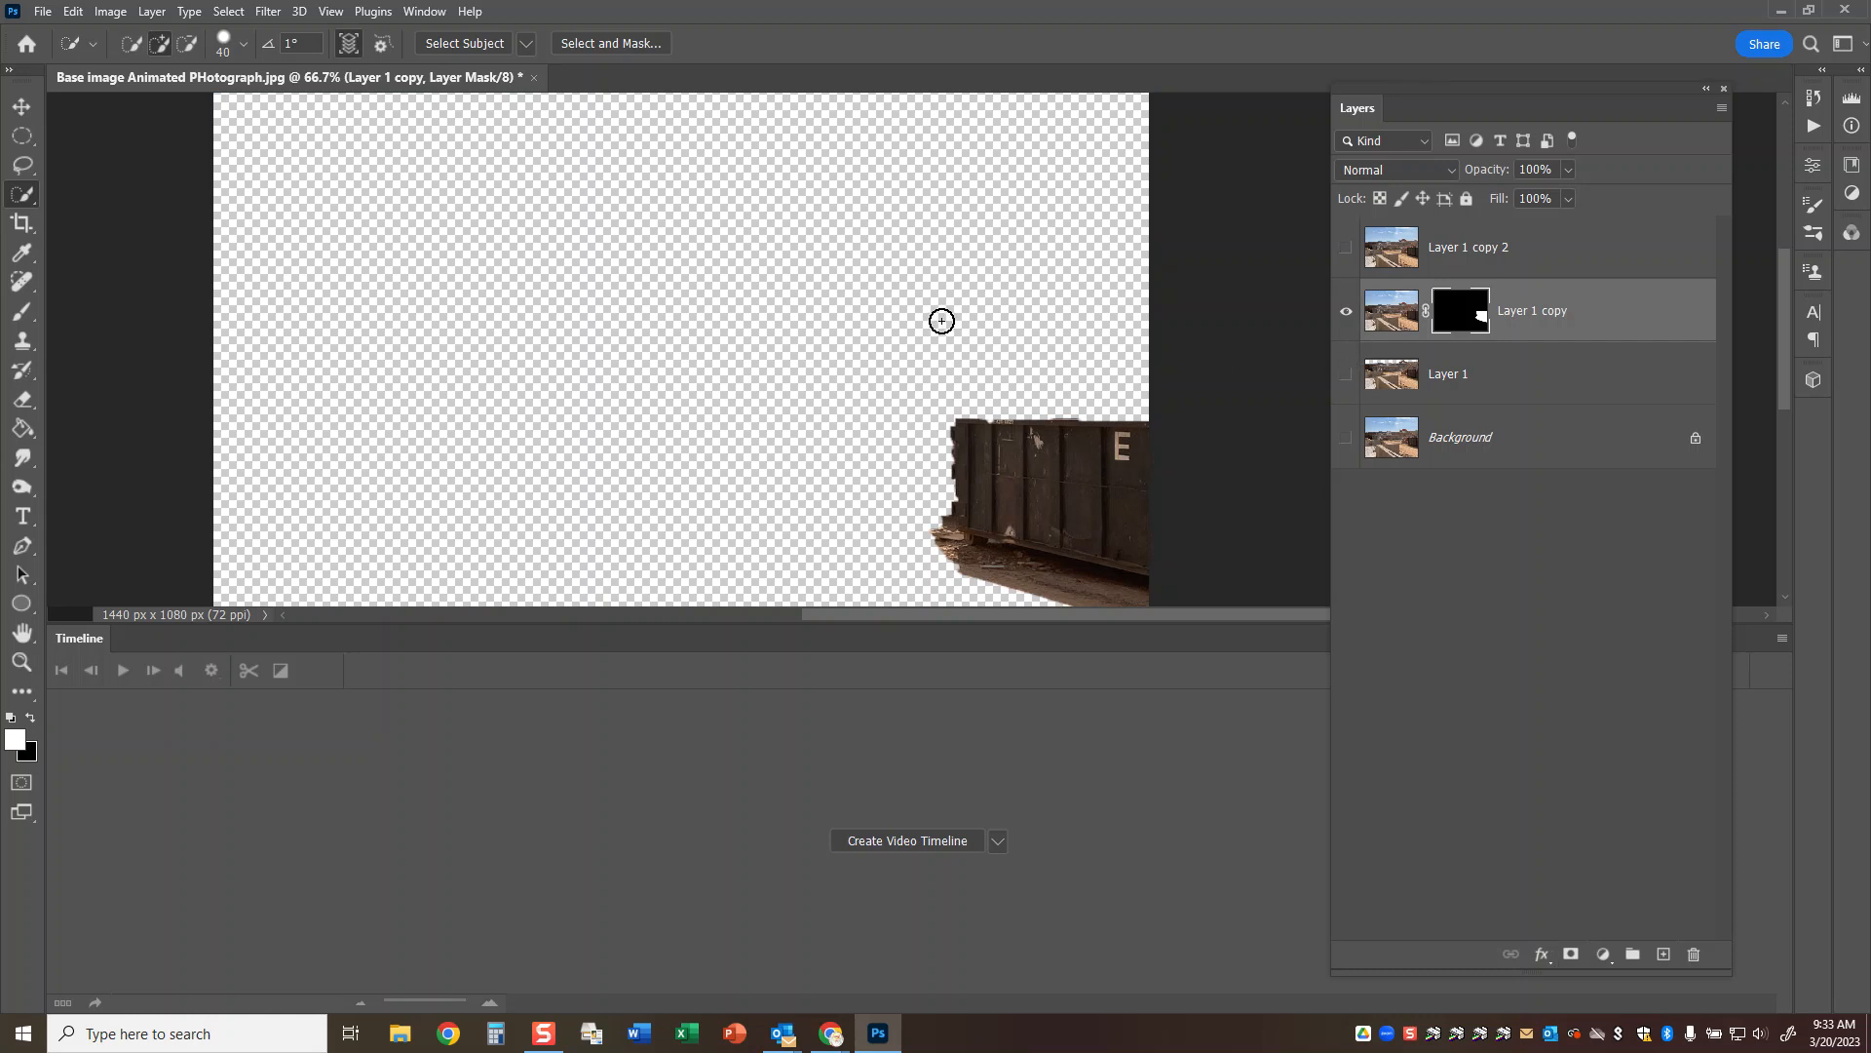
# Show only Layer 1 copy 2 and select the foreground concrete wall with the Quick Selection tool.
pyautogui.scroll(-2, 932, 322)
pyautogui.click(1454, 250)
pyautogui.click(1346, 311)
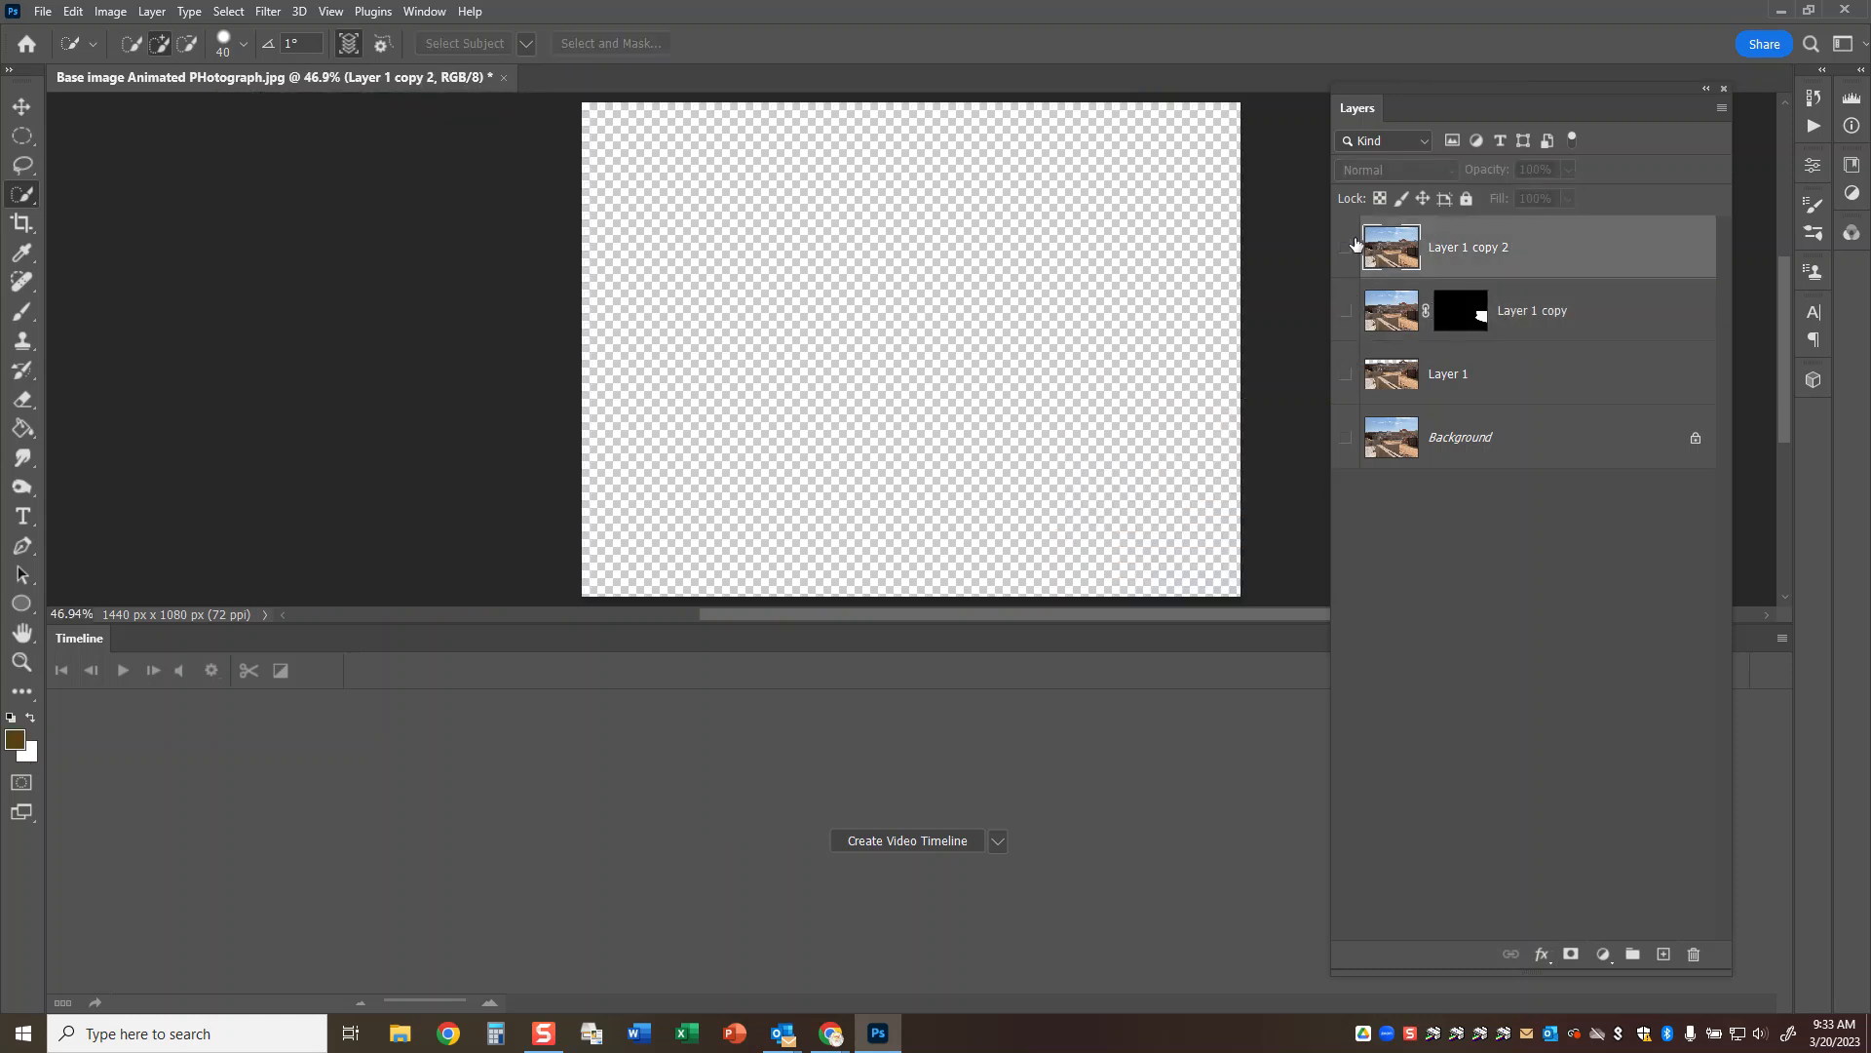
pyautogui.click(1346, 248)
pyautogui.moveTo(995, 451)
pyautogui.mouseDown()
pyautogui.moveTo(750, 447)
pyautogui.moveTo(746, 544)
pyautogui.moveTo(886, 598)
pyautogui.moveTo(822, 523)
pyautogui.moveTo(1025, 609)
pyautogui.mouseUp()
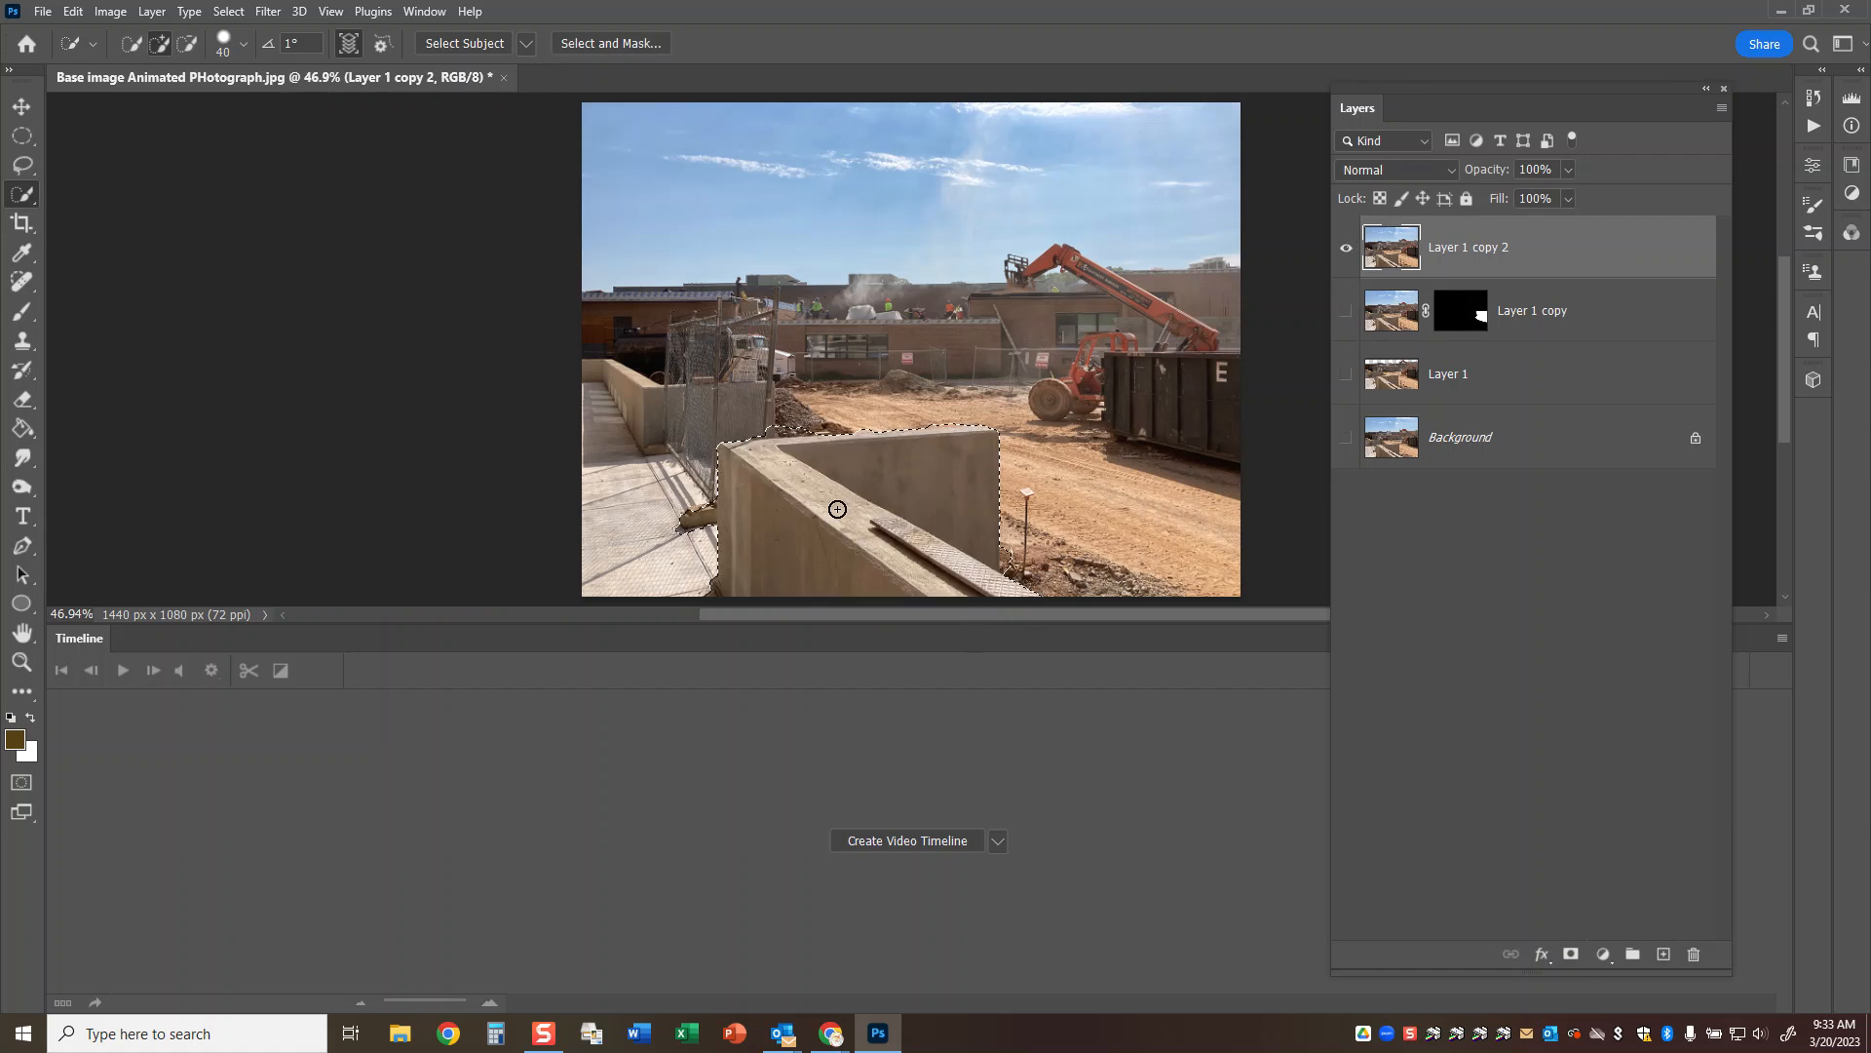
# Refine the wall selection in Quick Mask mode by painting out the excess along its upper edge with a black brush.
pyautogui.hotkey('ctrl', '+')
pyautogui.hotkey('ctrl', '+')
pyautogui.hotkey('ctrl', '+')
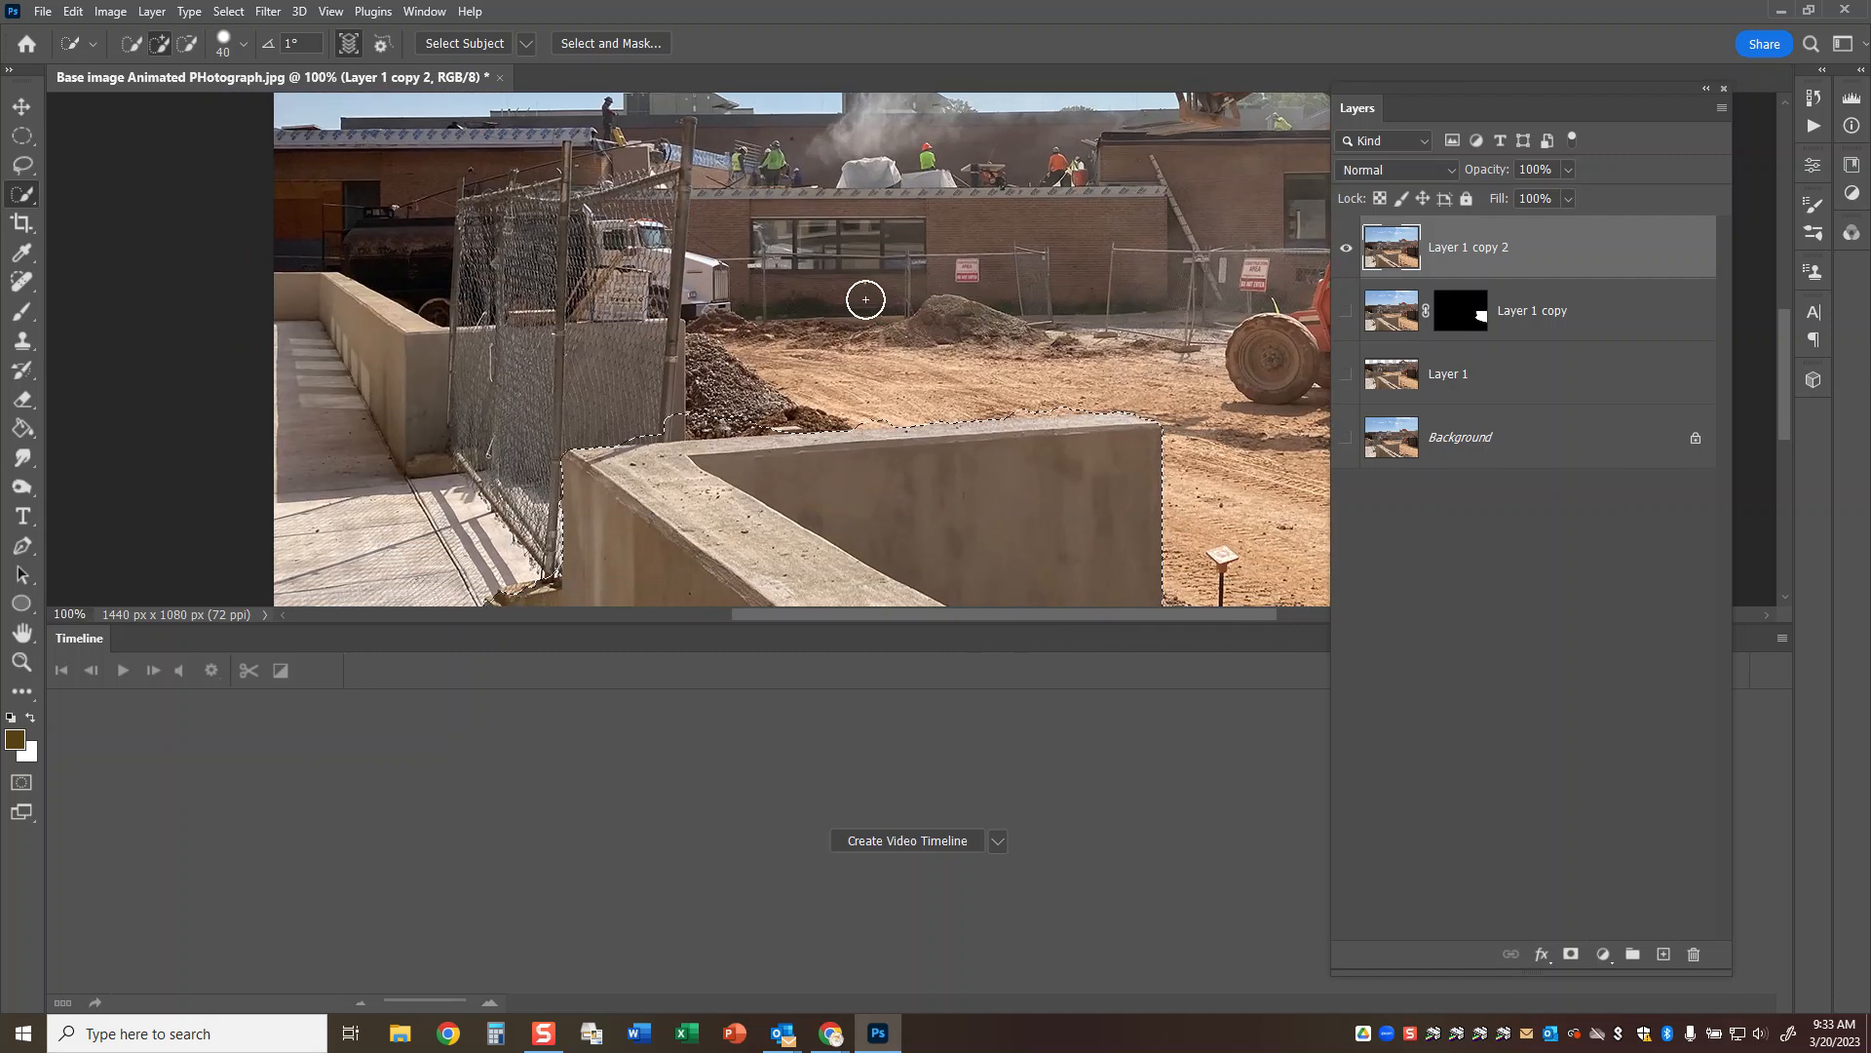
pyautogui.press('q')
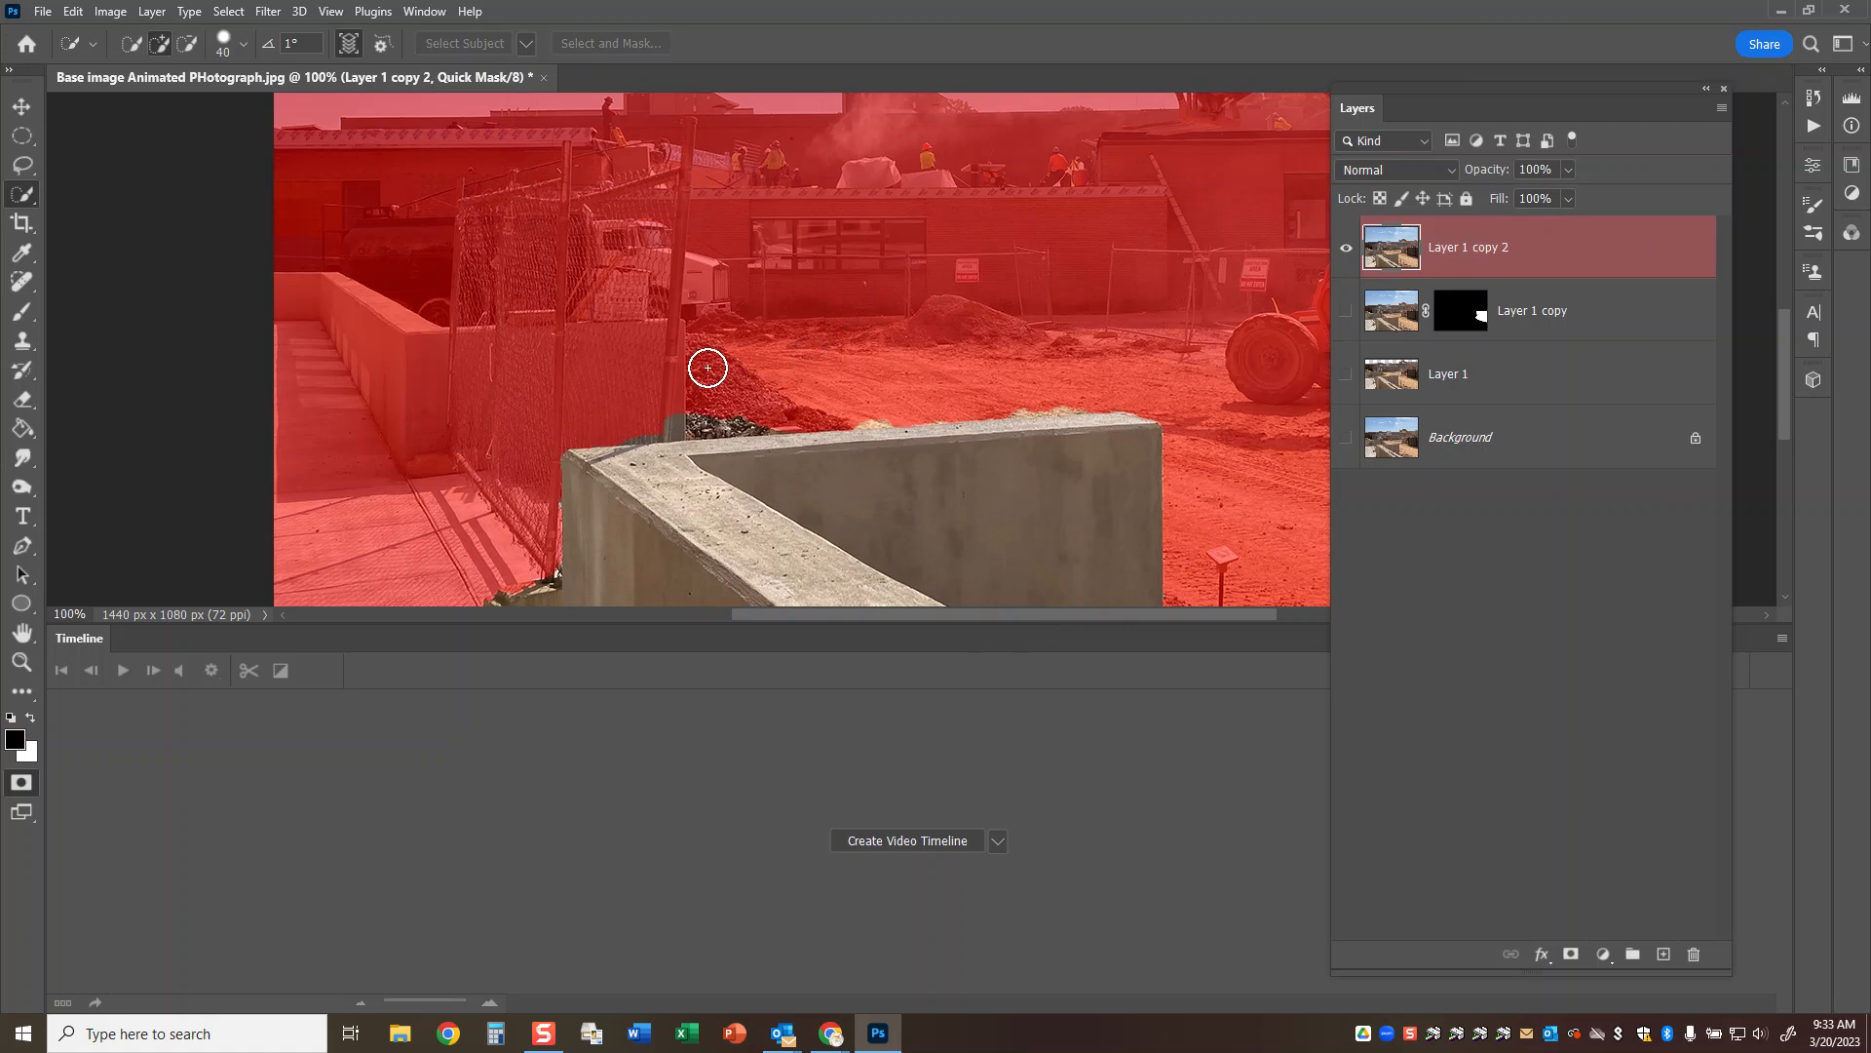
pyautogui.press('b')
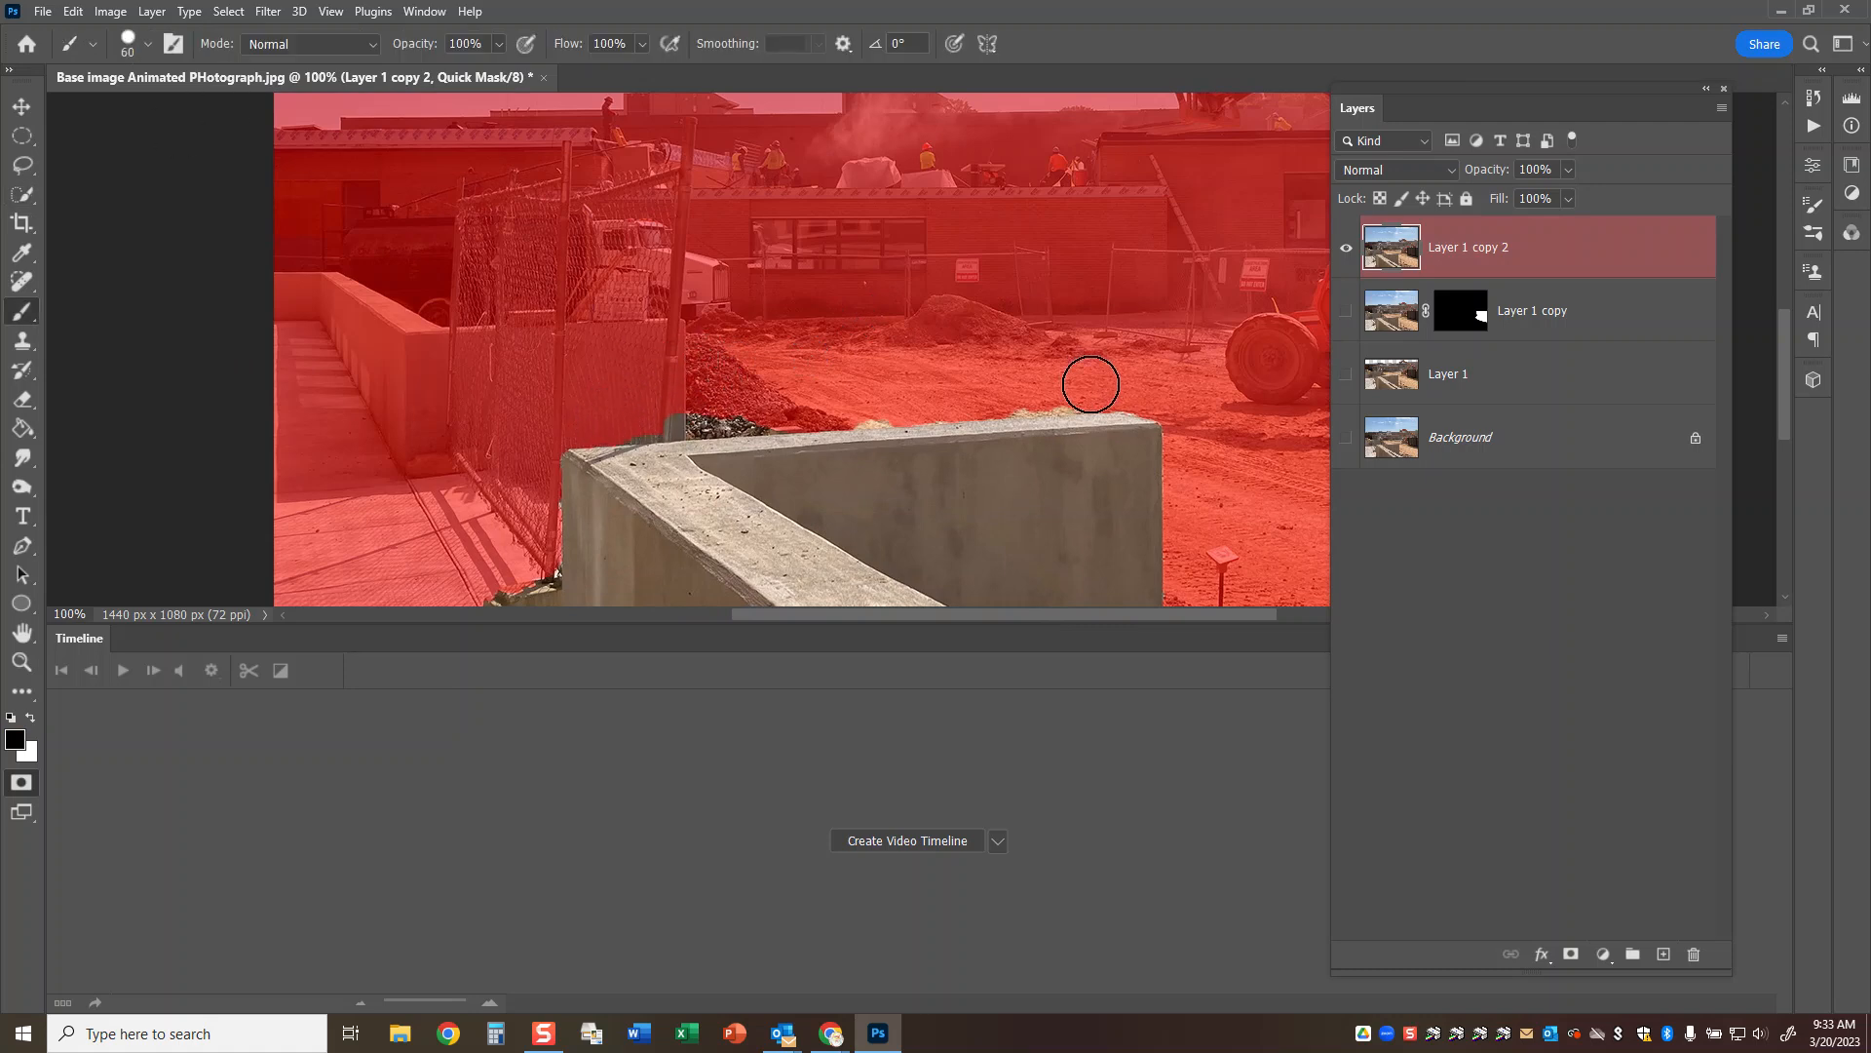
pyautogui.keyDown('shift'); pyautogui.click(1093, 385); pyautogui.keyUp('shift')
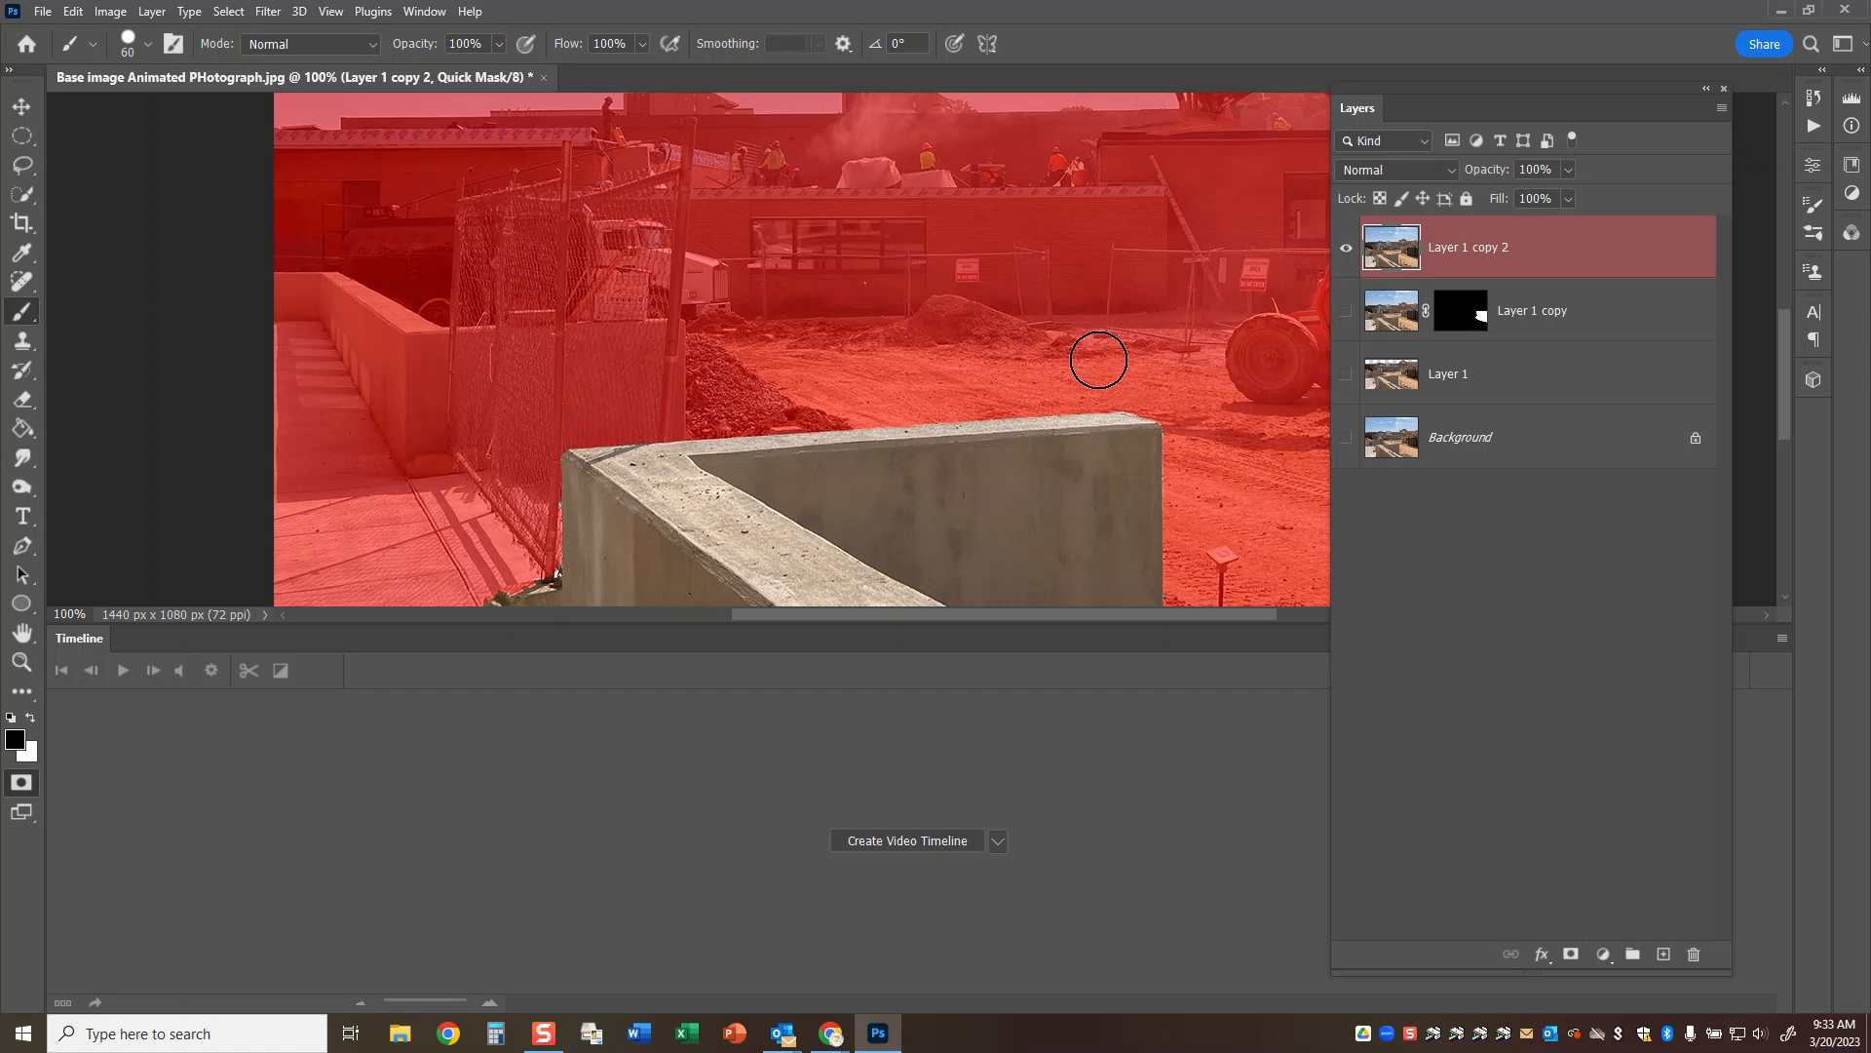
pyautogui.press('q')
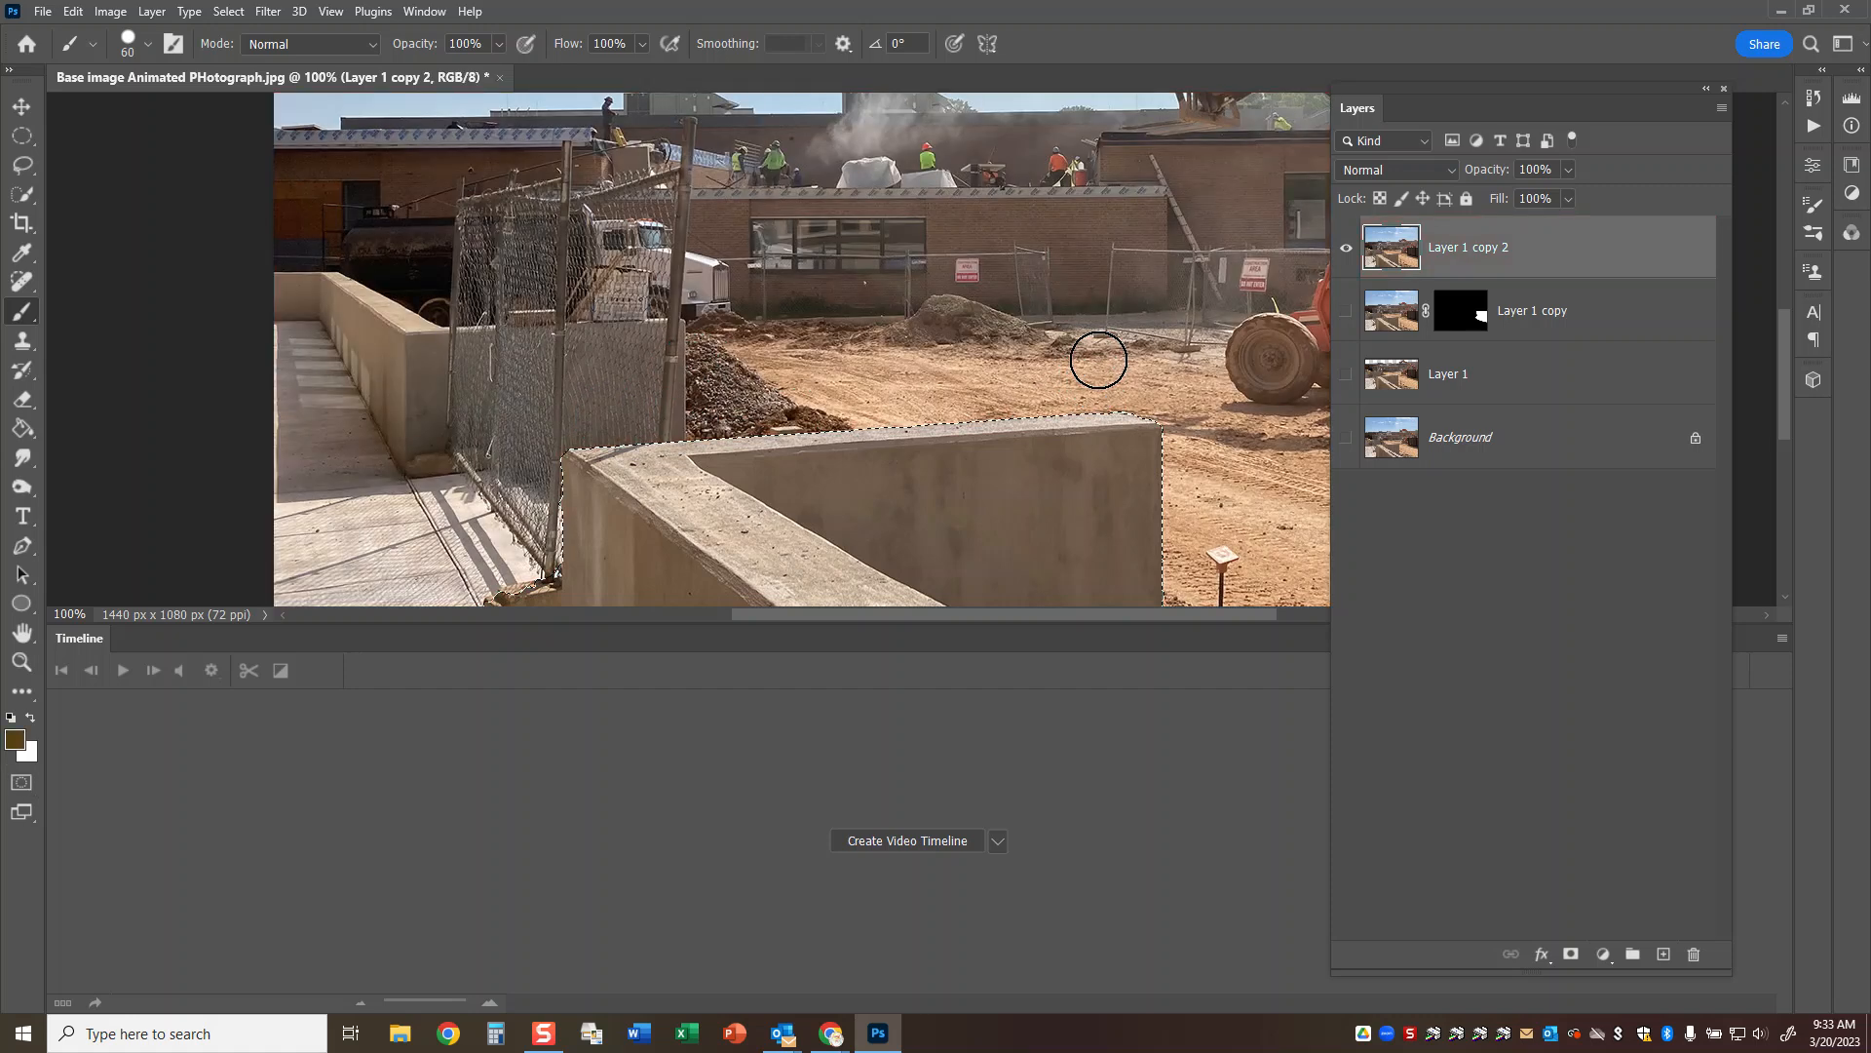
# Mask Layer 1 copy 2 to the wall selection and rename the layer "foreground".
pyautogui.click(1571, 954)
pyautogui.doubleClick(1537, 250)
pyautogui.write('foreground')
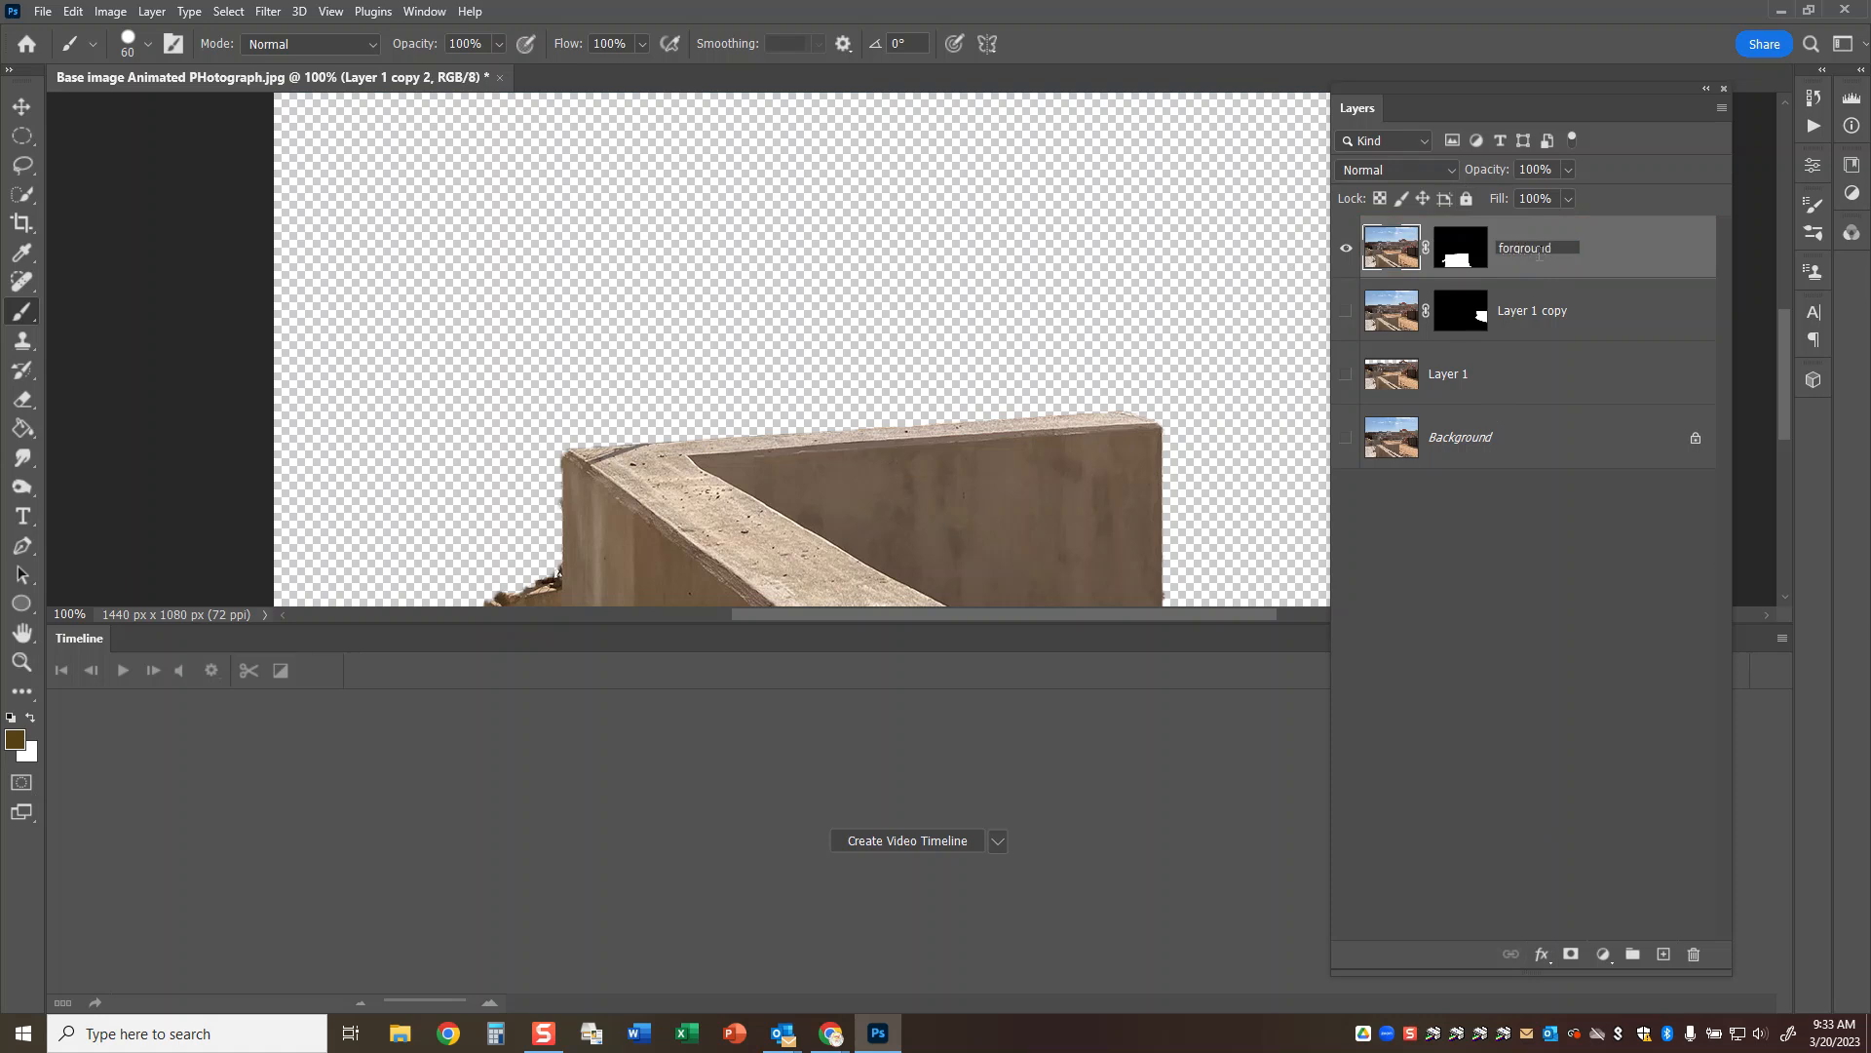
pyautogui.write('orgrounde')
# Rename Layer 1 copy as "middle" and Layer 1 as "background no sky", making the latter visible.
pyautogui.doubleClick(1533, 311)
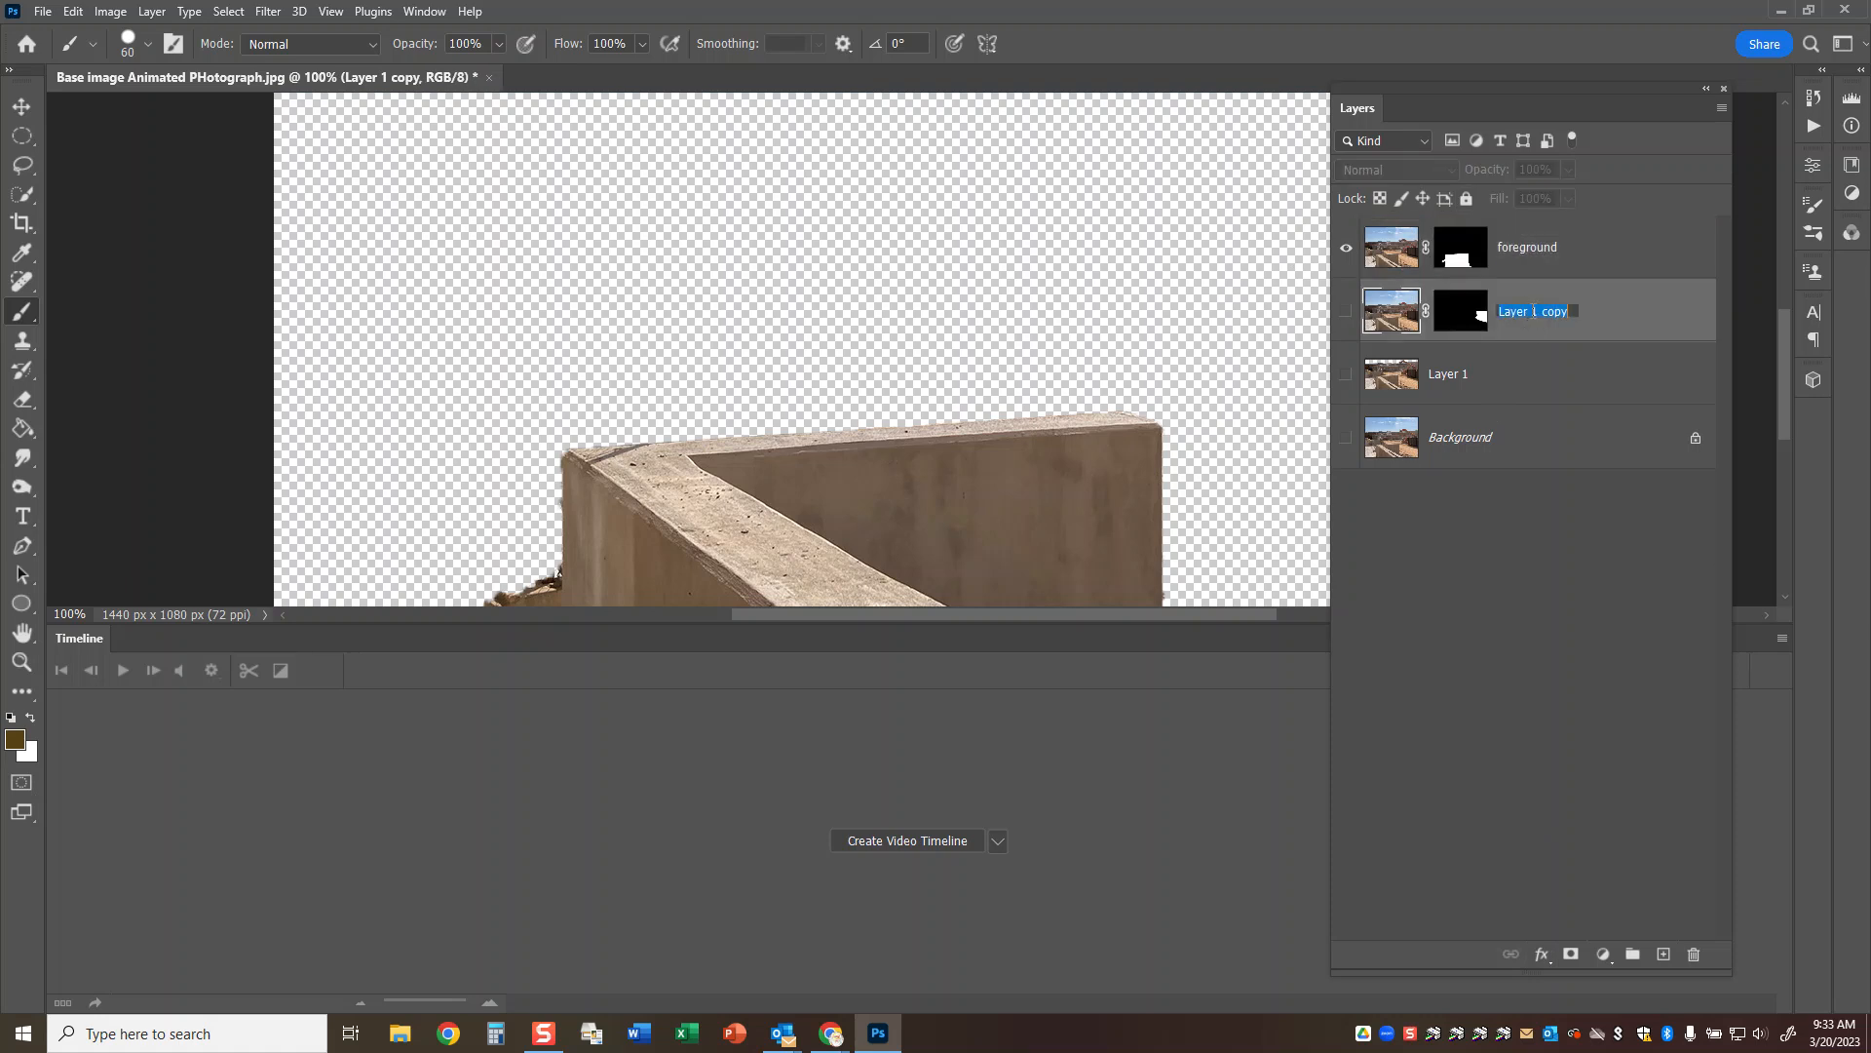
pyautogui.write('mi')
pyautogui.click(1346, 375)
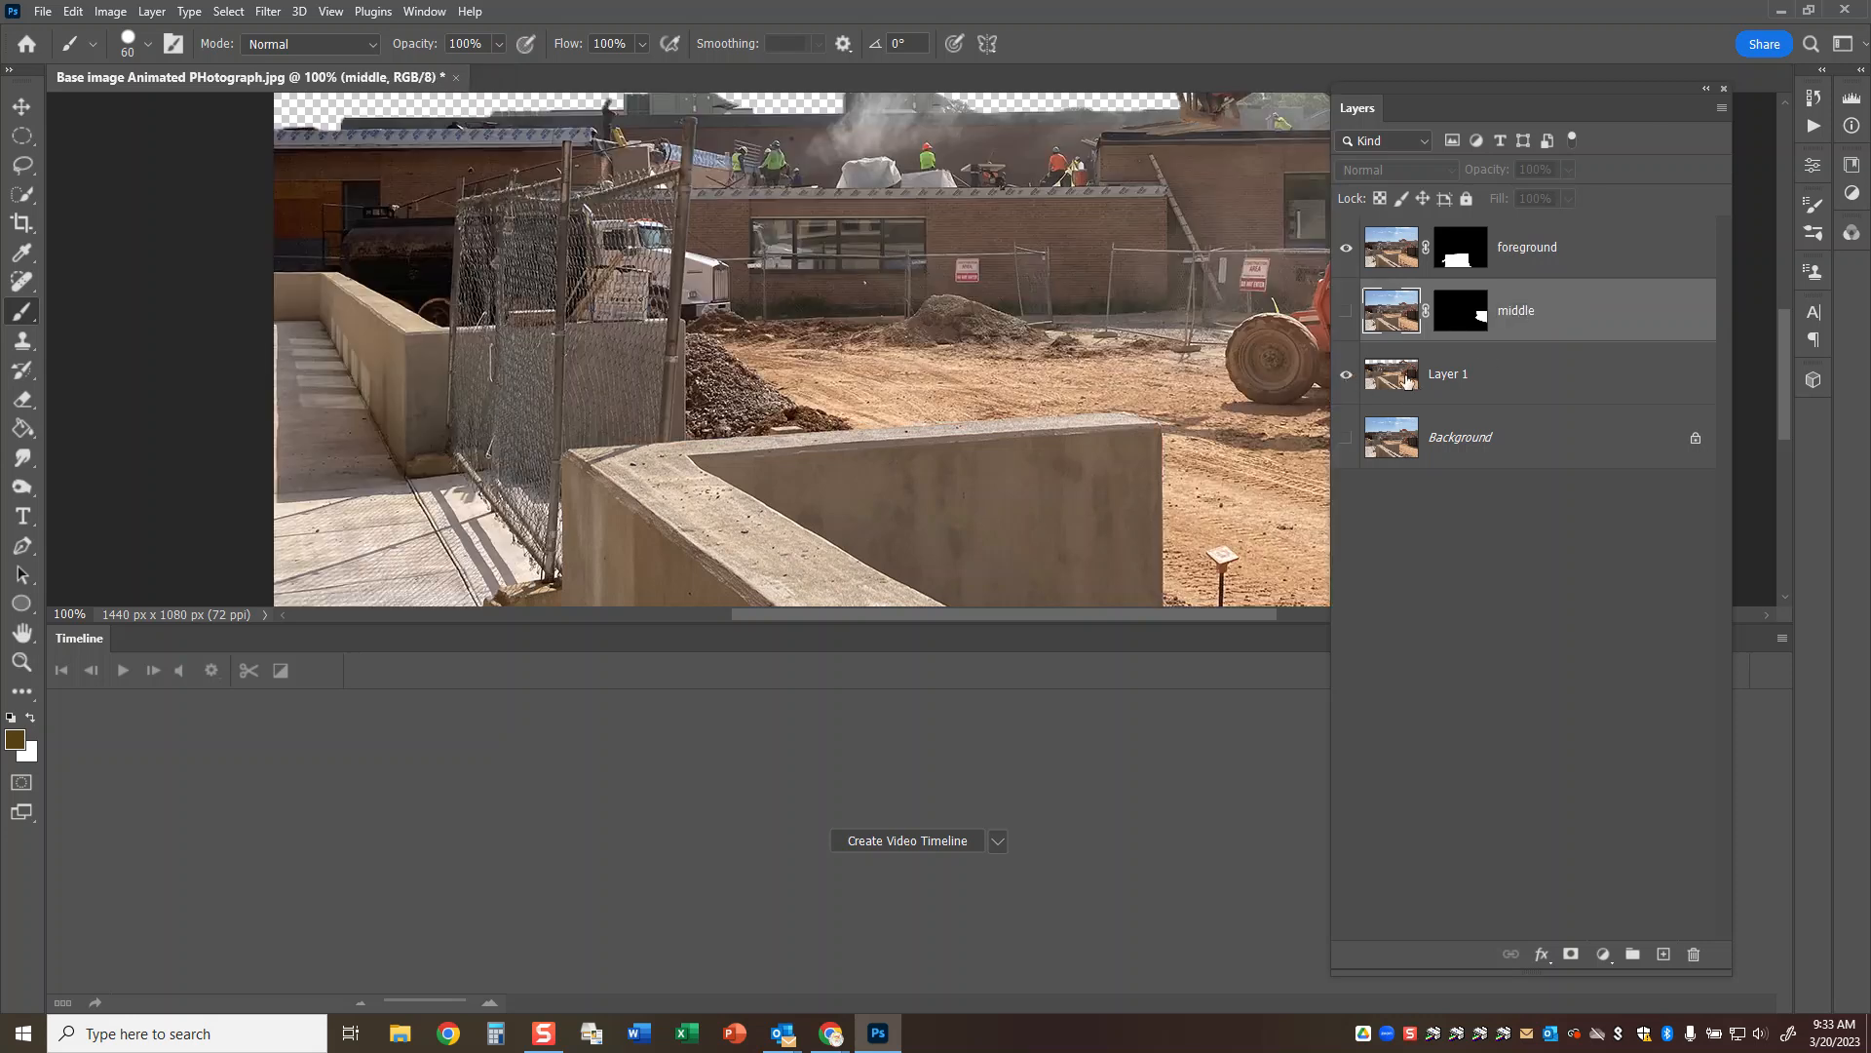
pyautogui.click(1452, 376)
pyautogui.doubleClick(1470, 380)
pyautogui.write('ba')
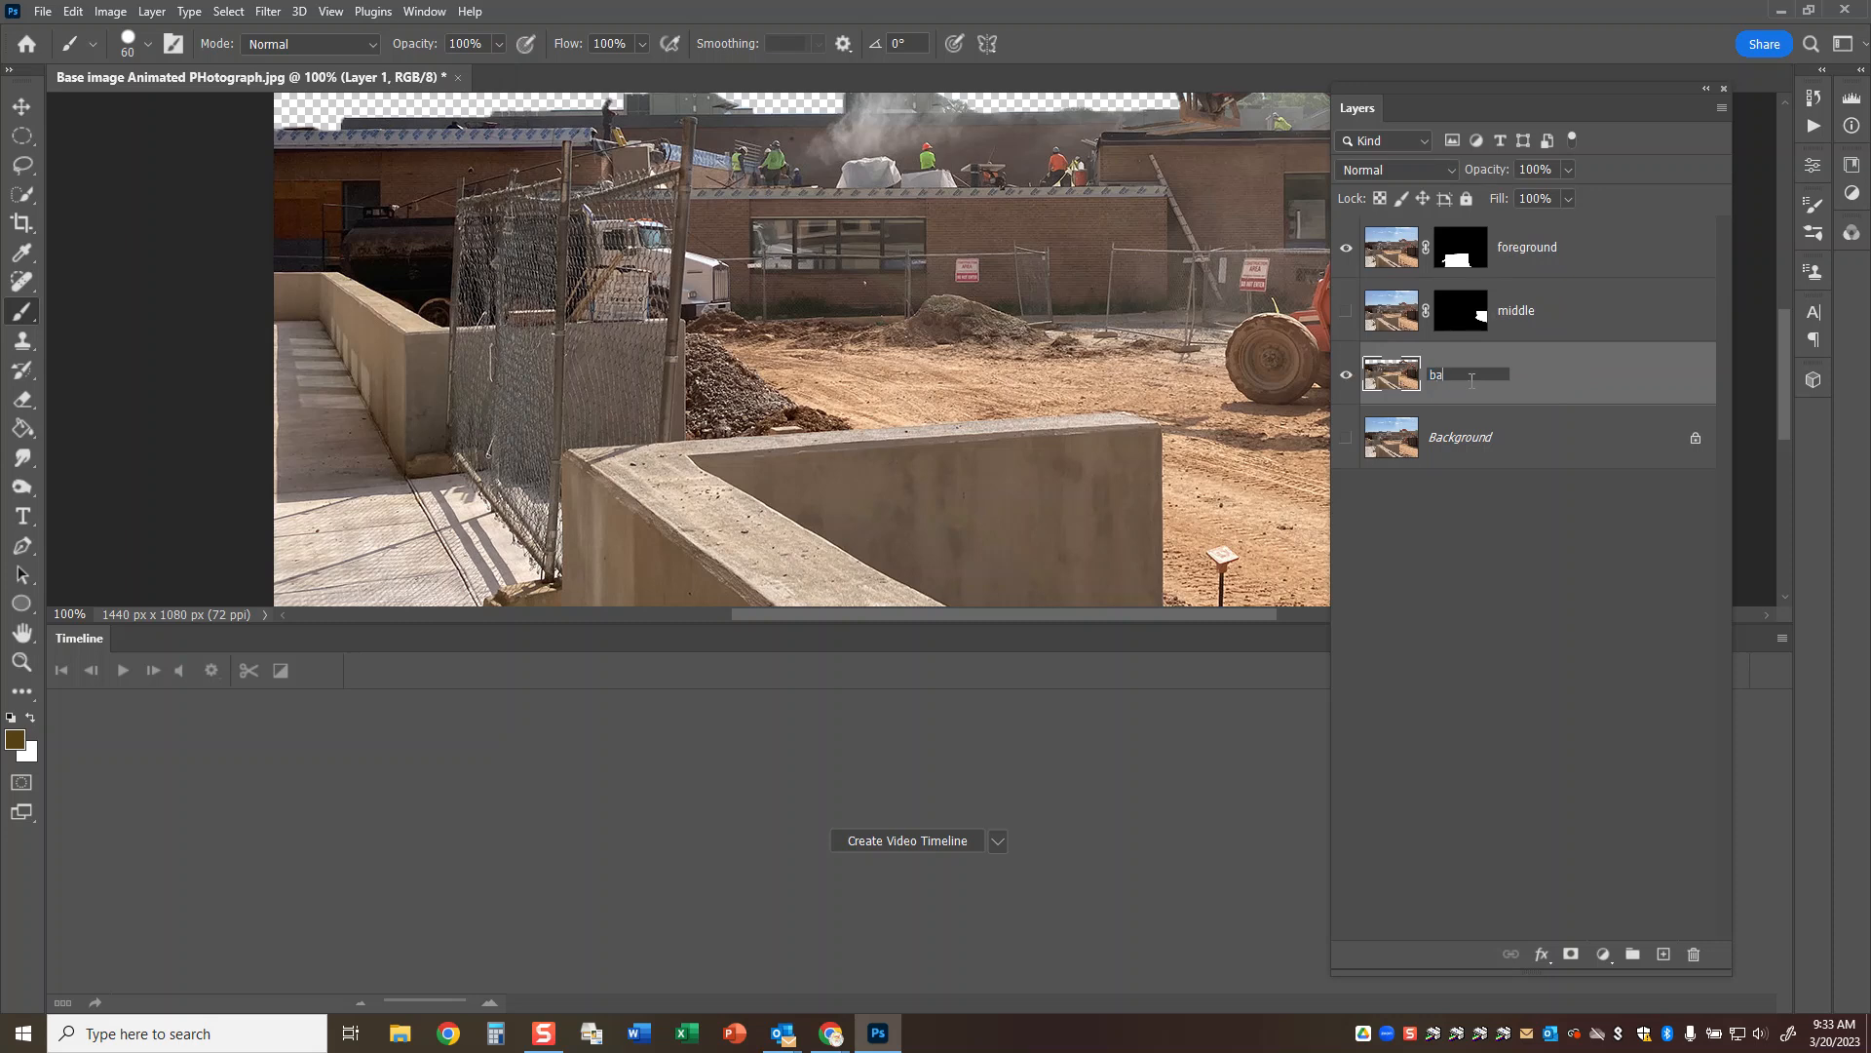
pyautogui.write('ckground no sky')
pyautogui.press('Return')
# Make all four layers visible and toggle them individually to check the cut-outs.
pyautogui.click(1346, 437)
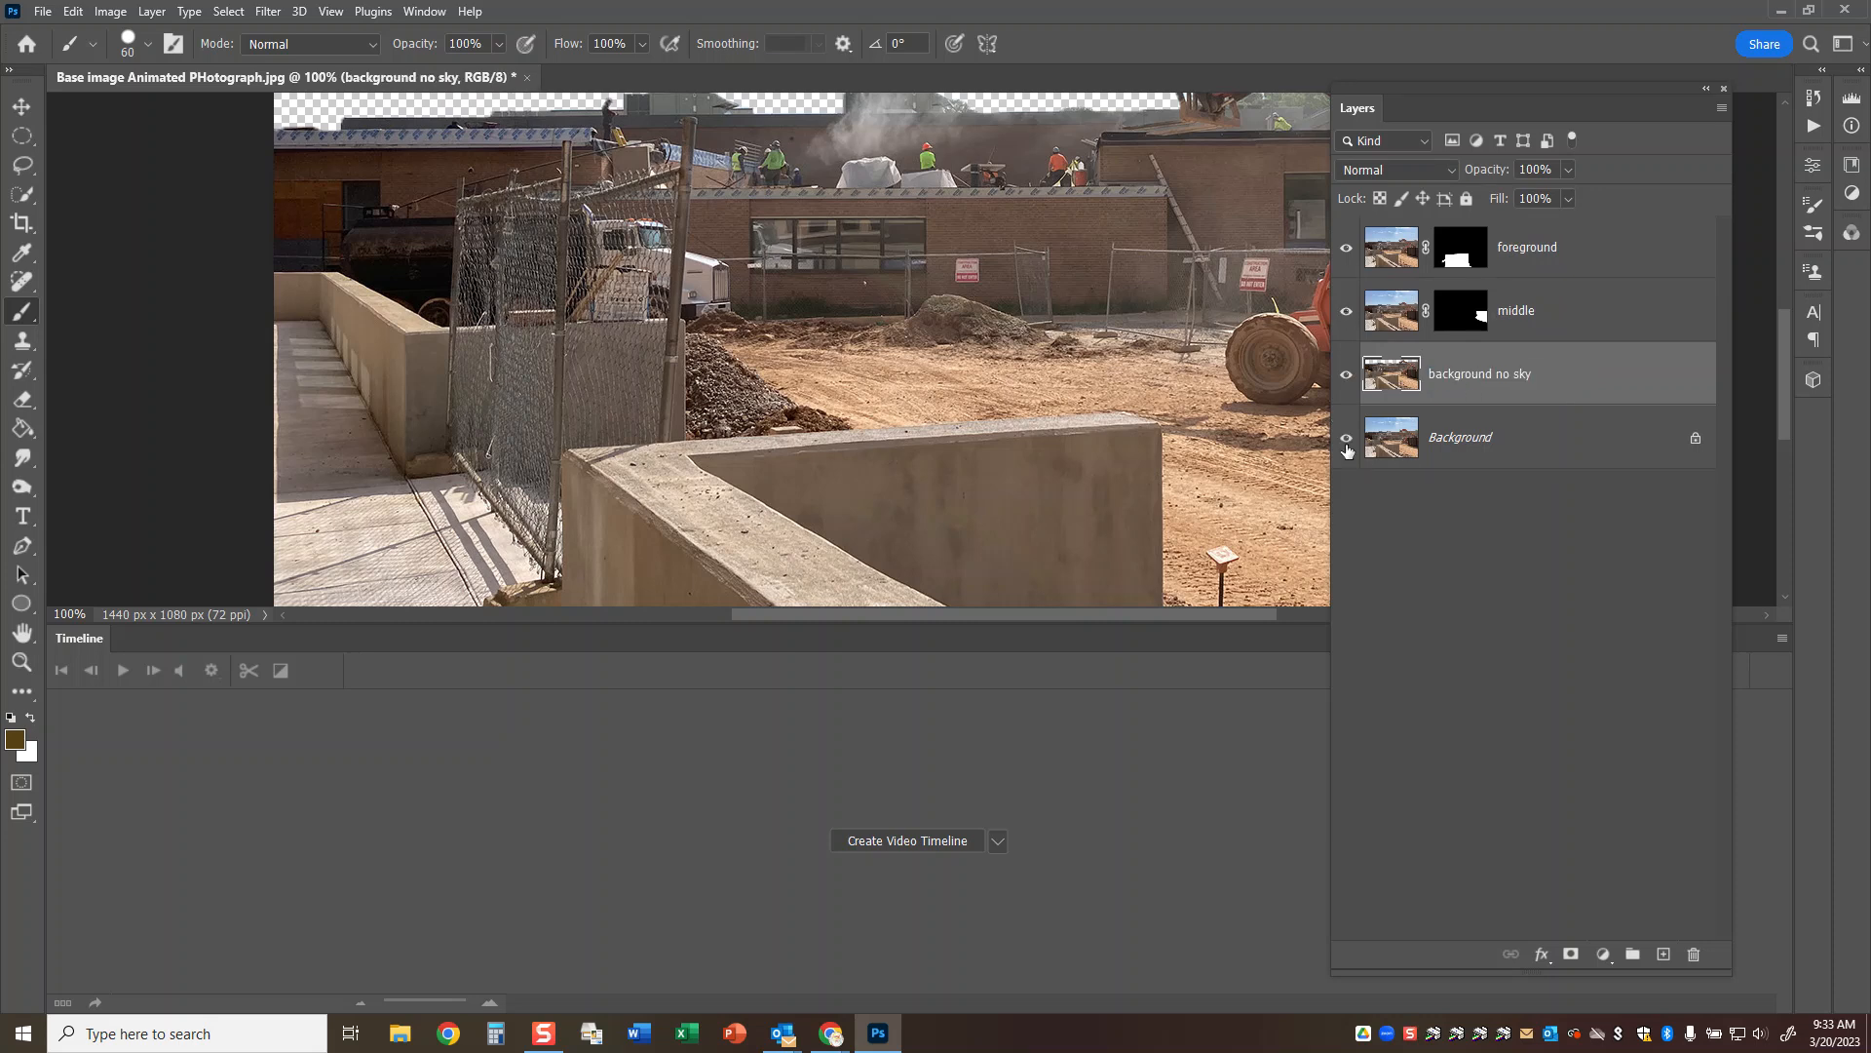
pyautogui.hotkey('ctrl', '0')
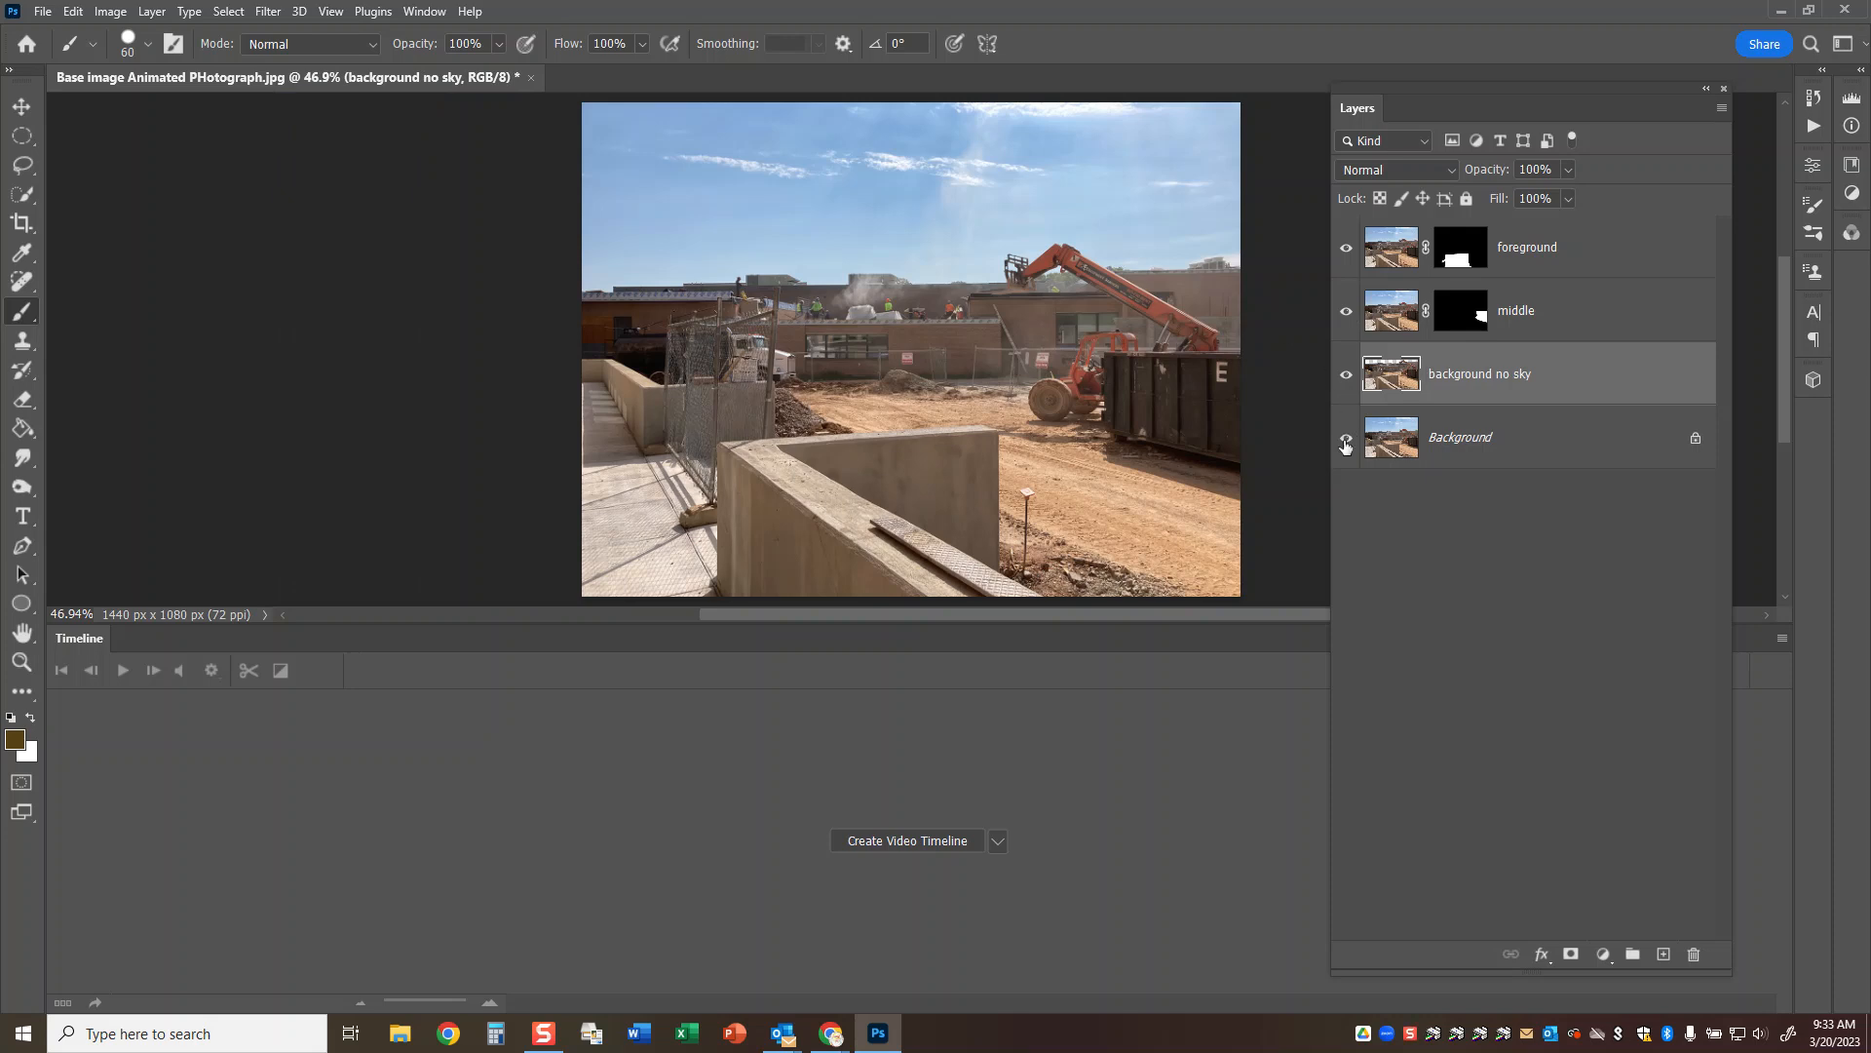
pyautogui.click(1345, 437)
pyautogui.click(1346, 375)
pyautogui.click(1346, 375)
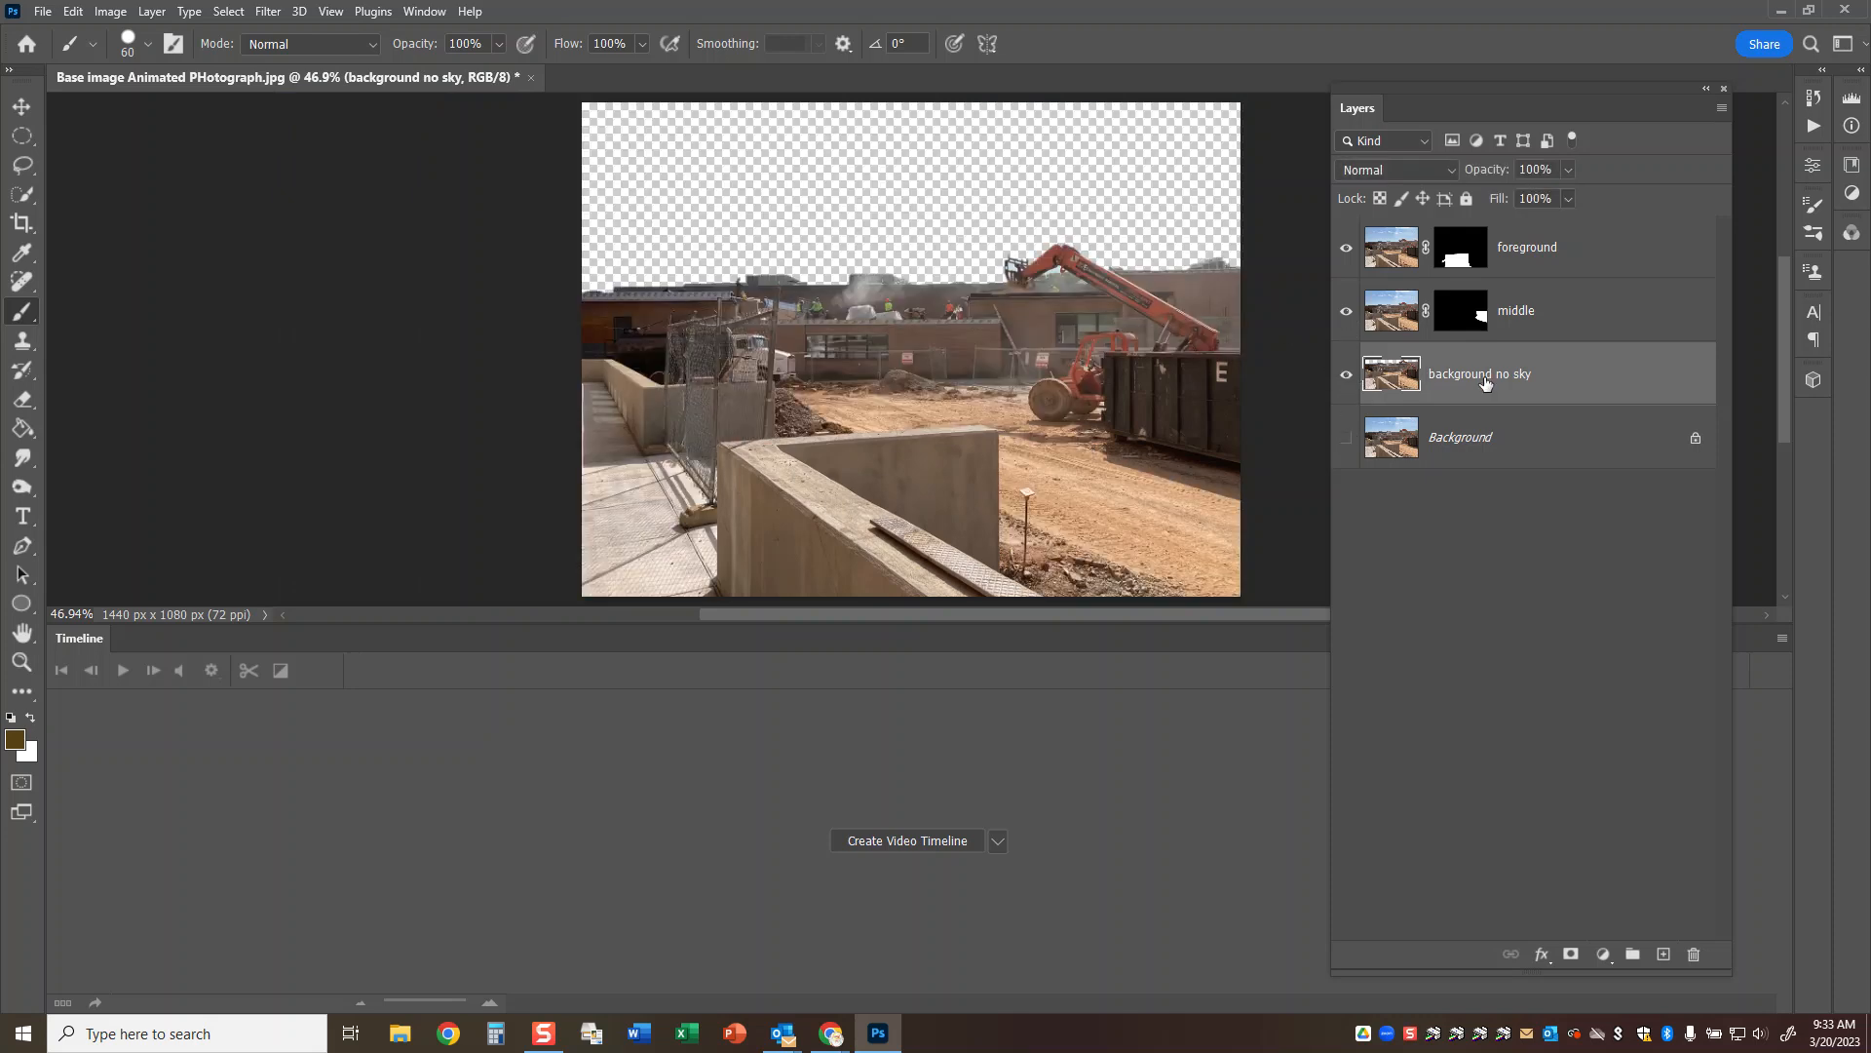
pyautogui.click(1346, 374)
pyautogui.click(1347, 312)
pyautogui.click(1347, 312)
pyautogui.click(1347, 252)
pyautogui.click(1347, 252)
pyautogui.click(1346, 438)
pyautogui.click(1346, 374)
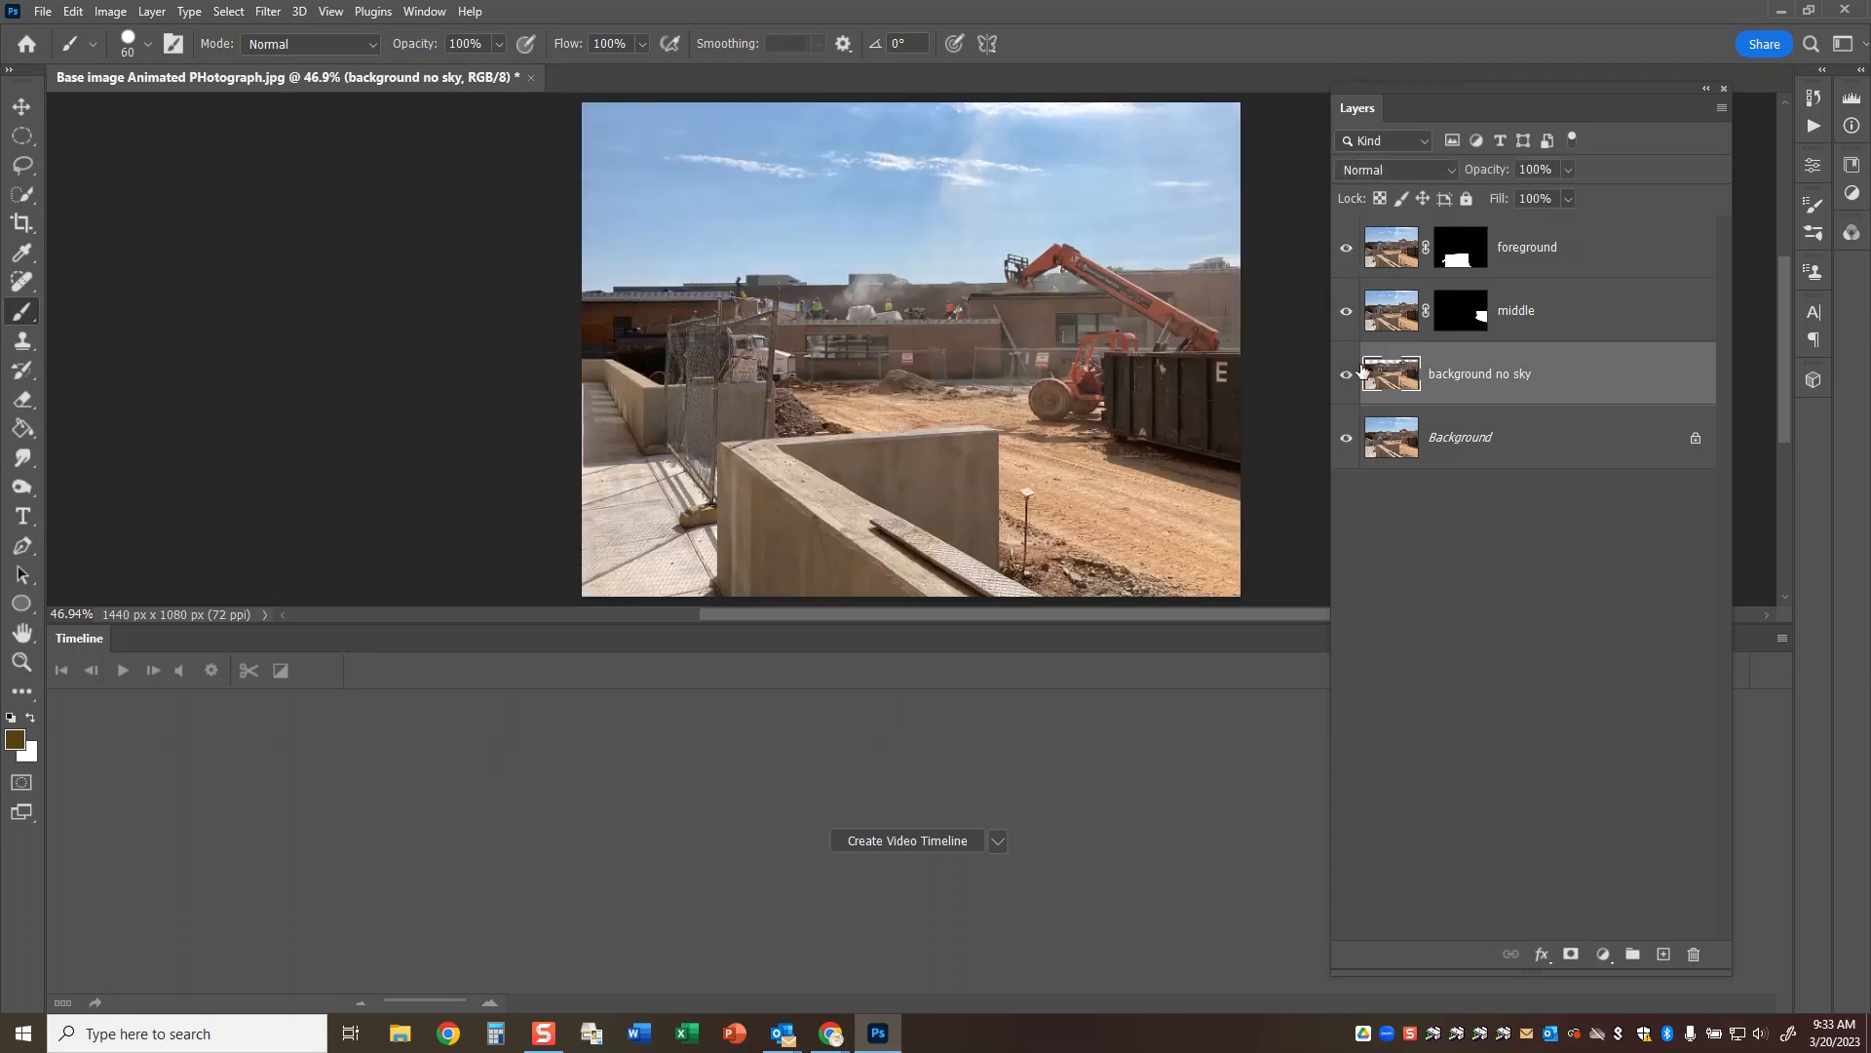
# Save the document in Photoshop format on the Desktop, replacing "Base image" in the file name with "Demo".
pyautogui.hotkey('ctrl', 'shift', 's')
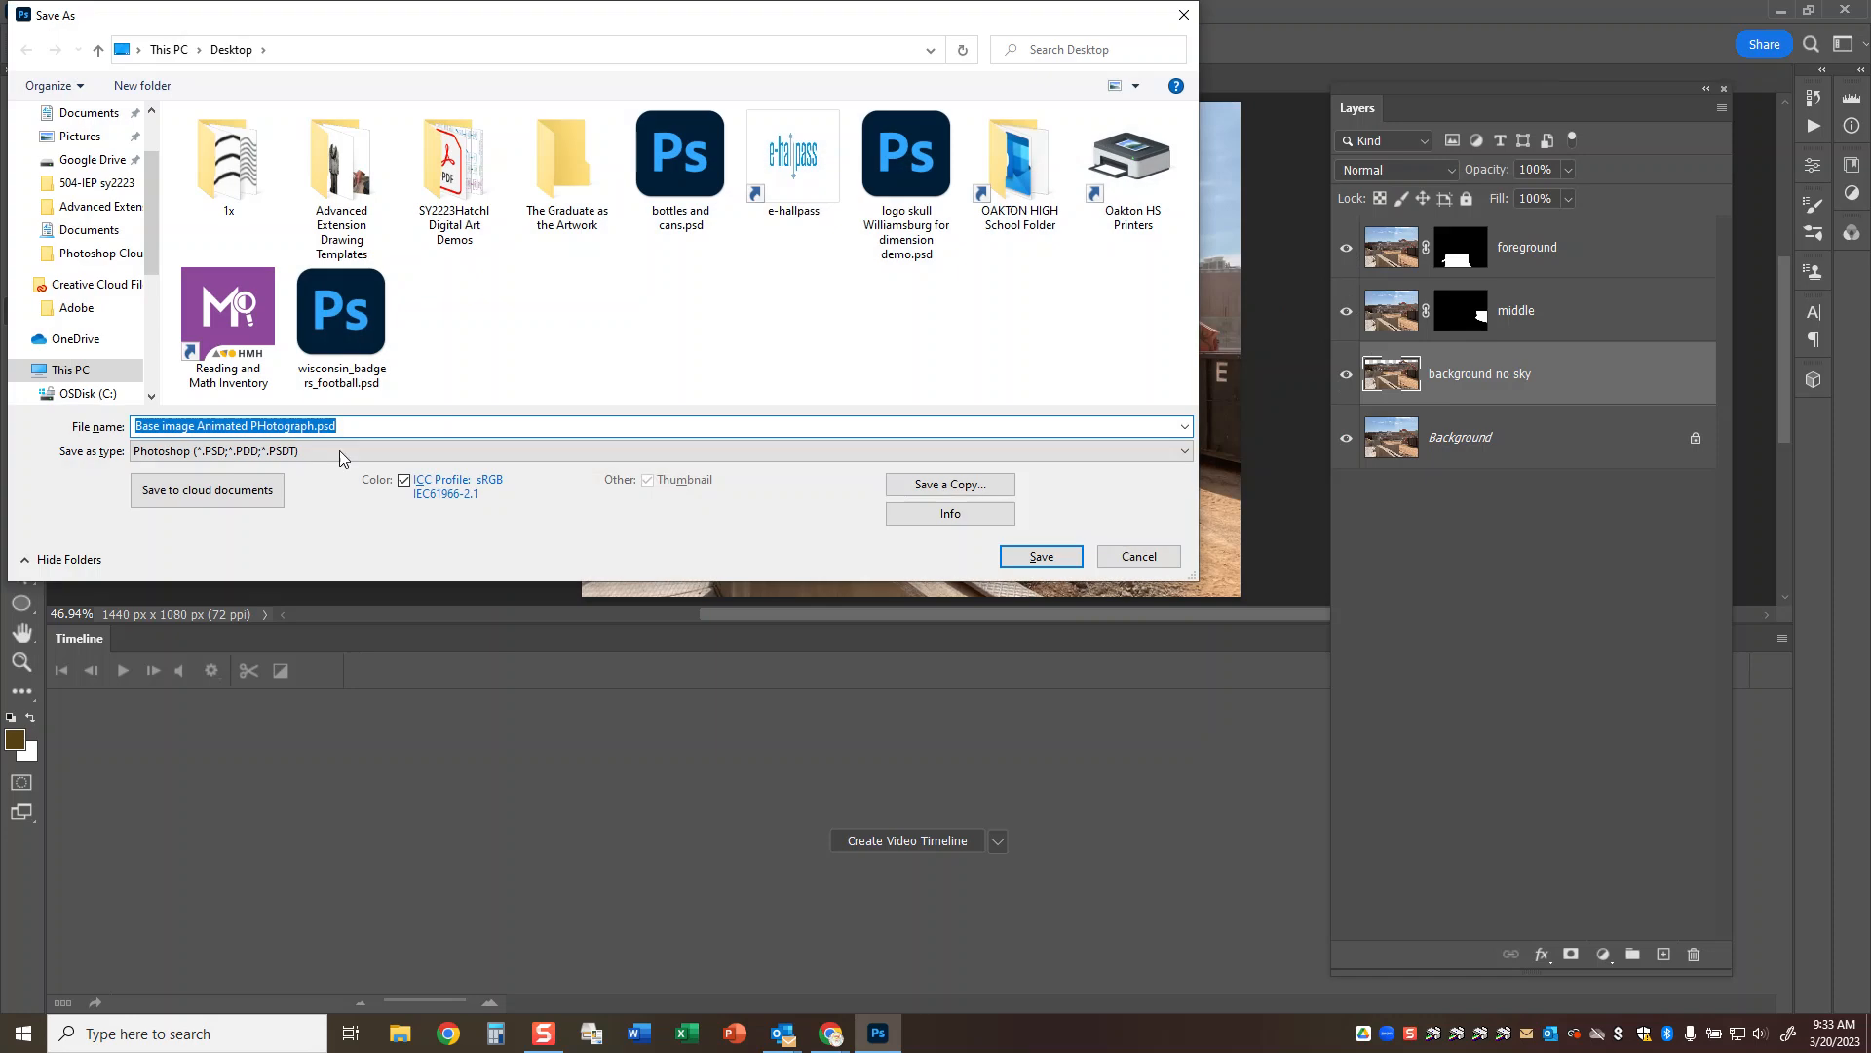
pyautogui.click(162, 426)
pyautogui.moveTo(193, 426); pyautogui.dragTo(22, 429)
pyautogui.press('BackSpace')
pyautogui.write('Demo')
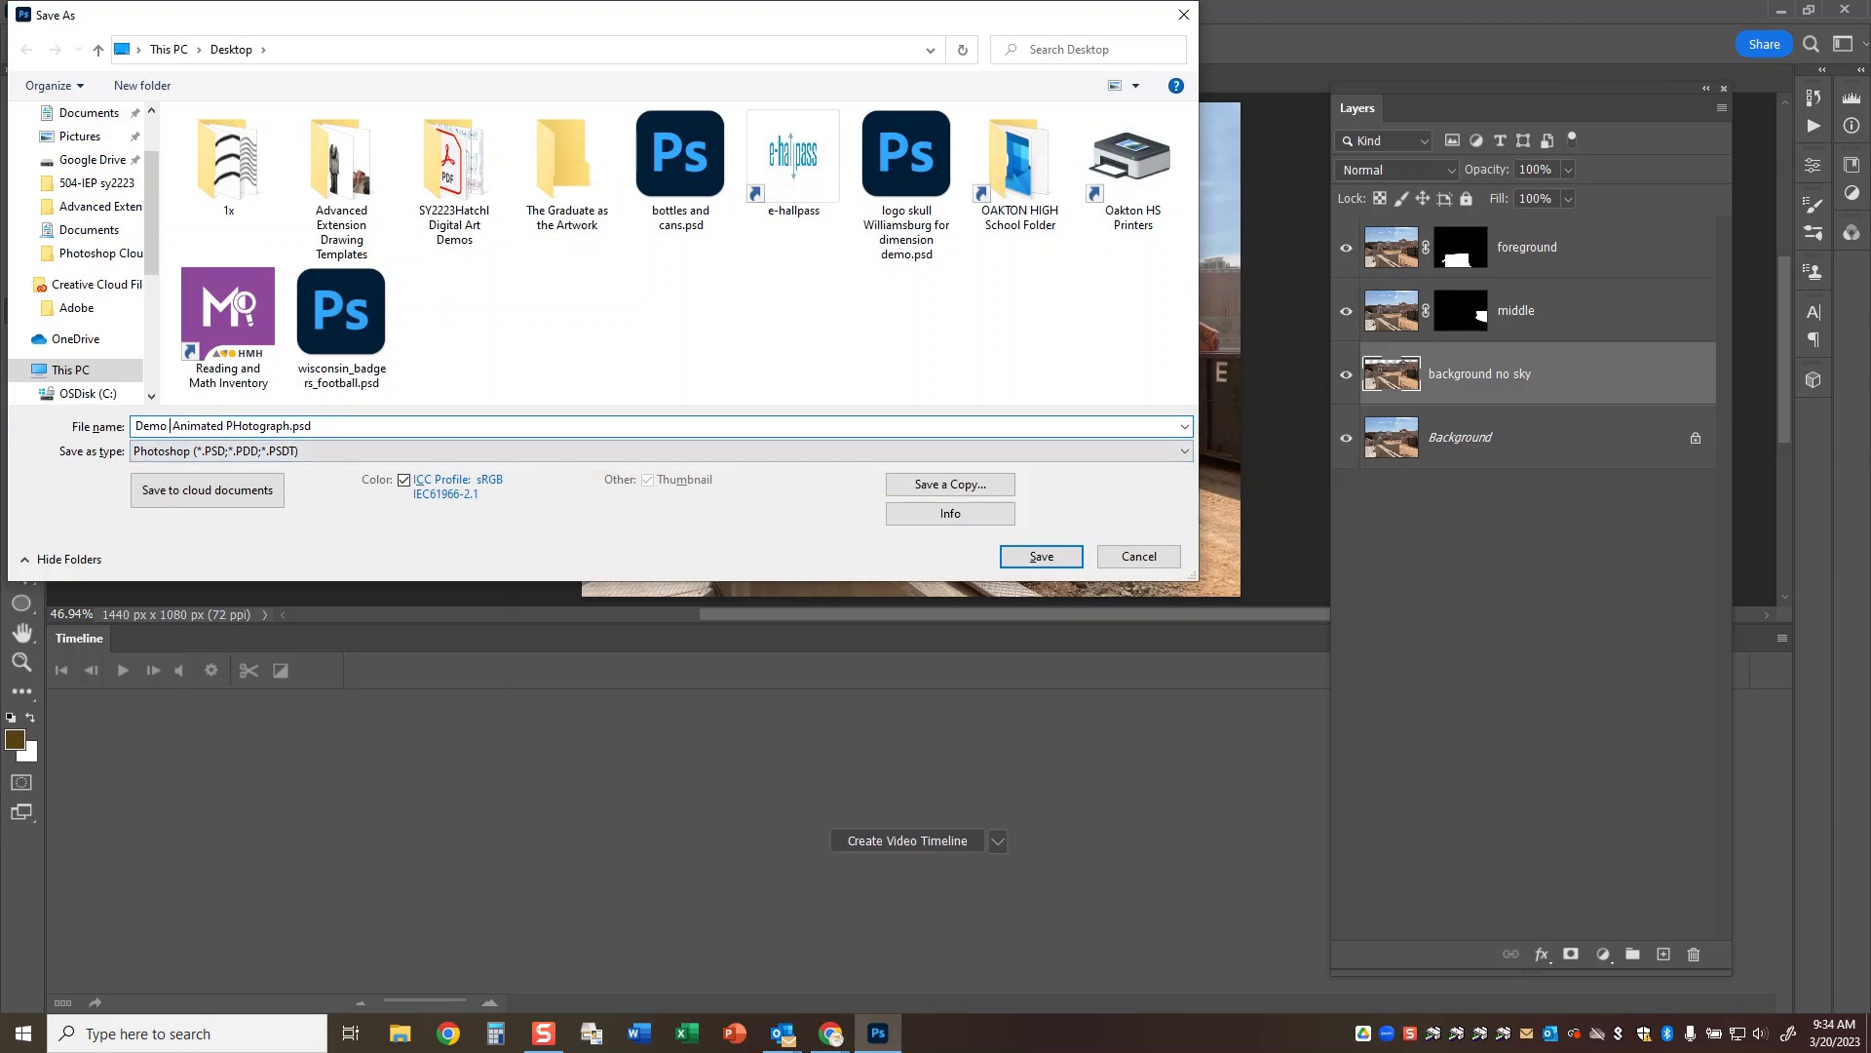
pyautogui.press('Return')
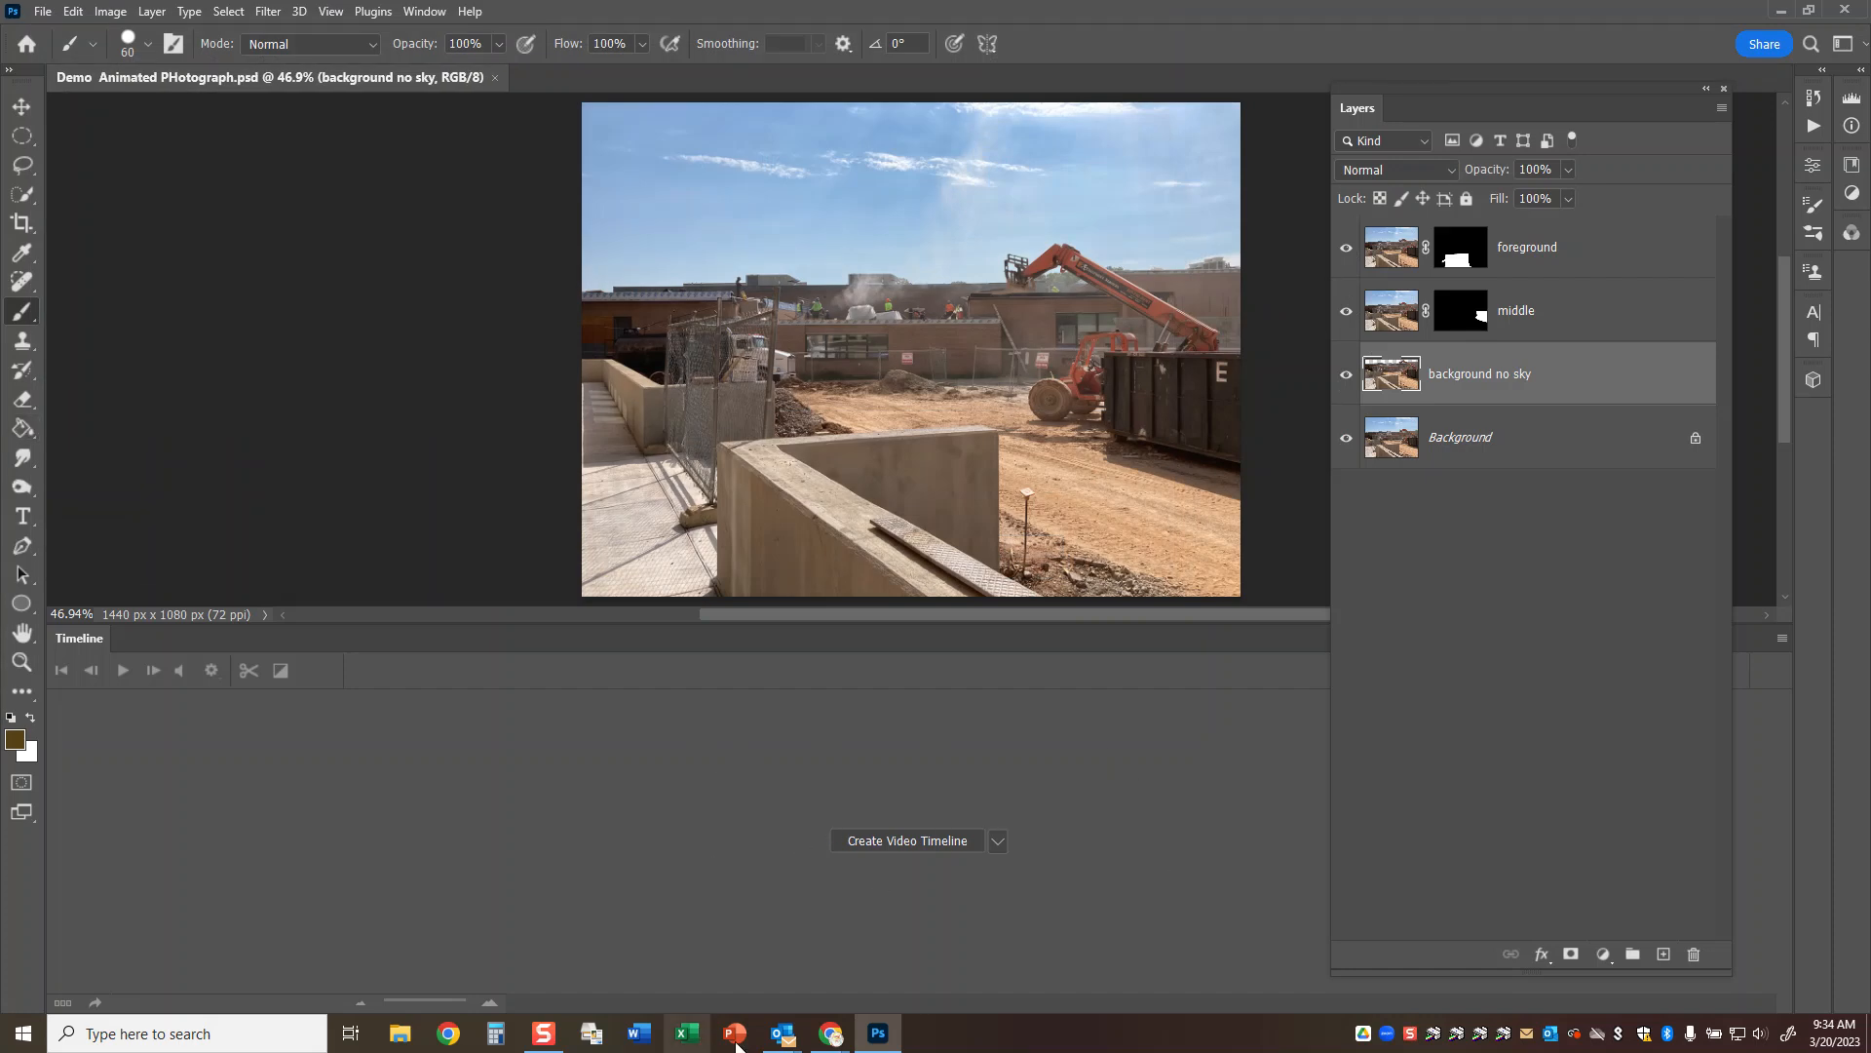
# Switch to the Animated Photographs PSD document in Chrome and read the instructions for placing the image to animate.
pyautogui.moveTo(831, 1035)
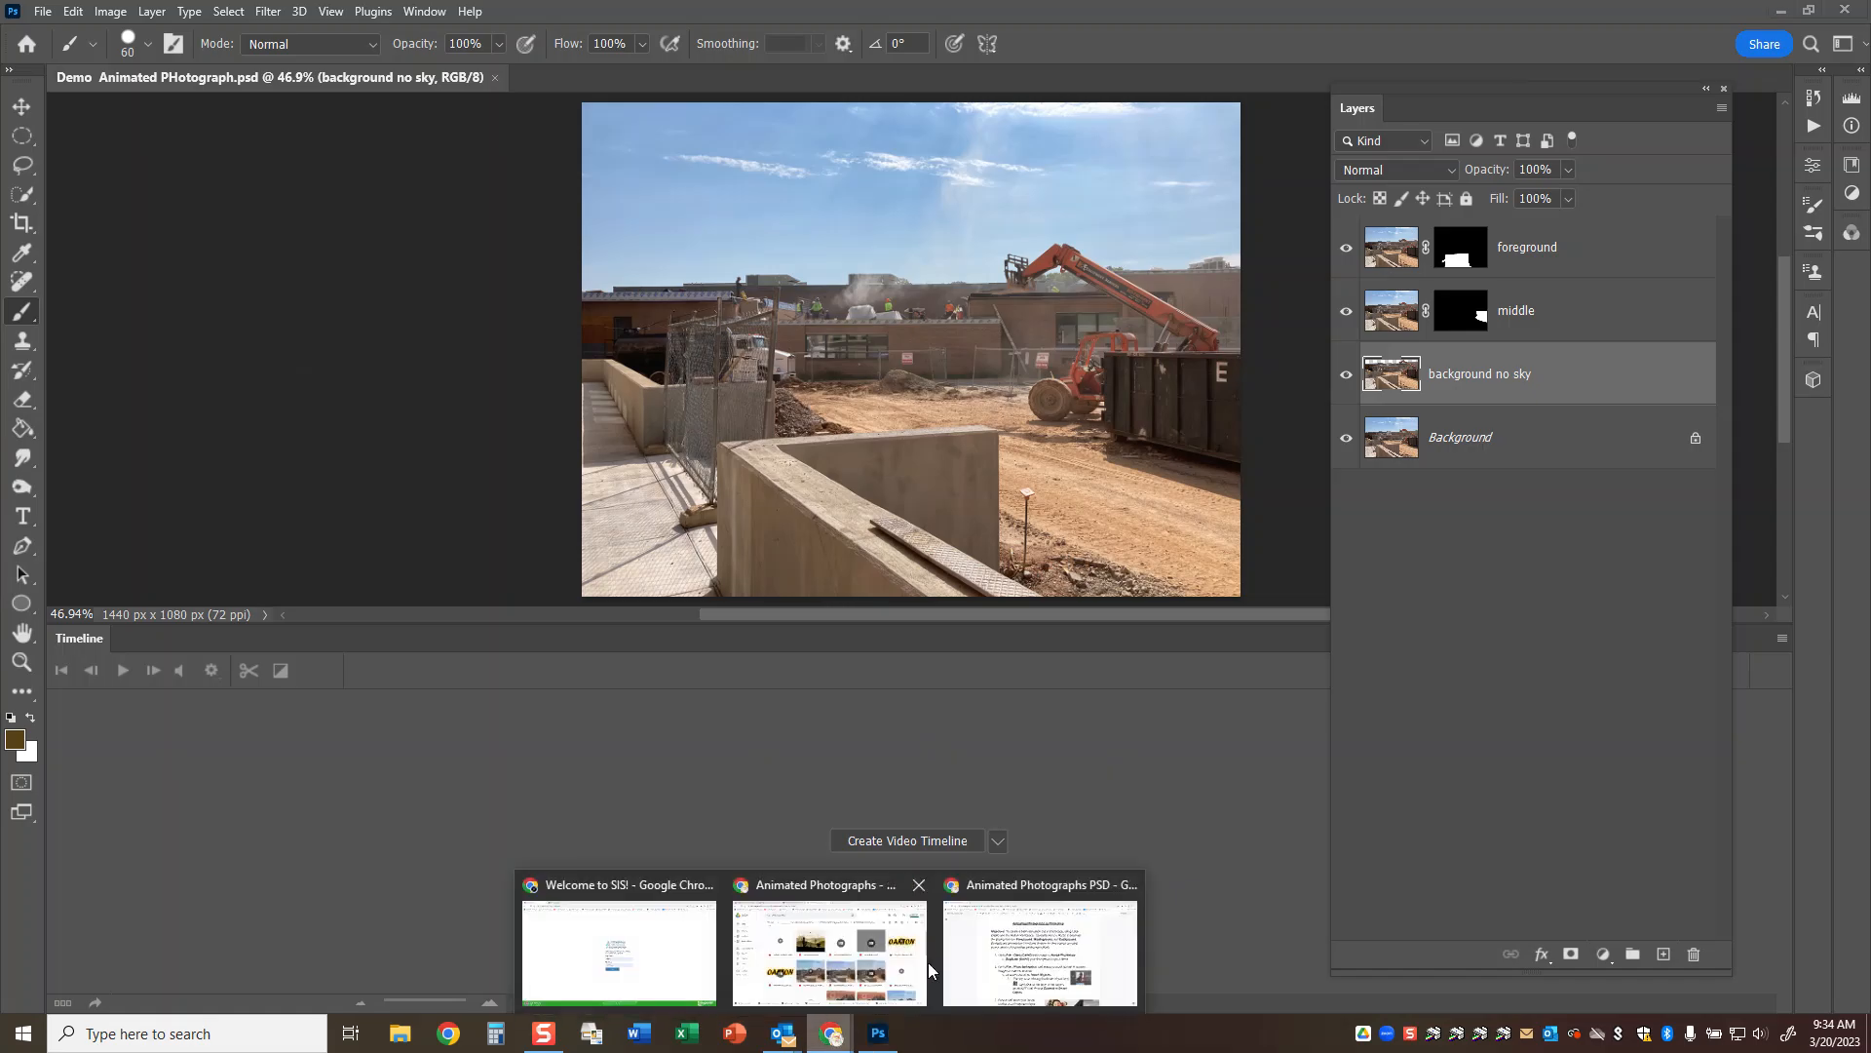
pyautogui.click(1030, 896)
pyautogui.scroll(-3, 1388, 472)
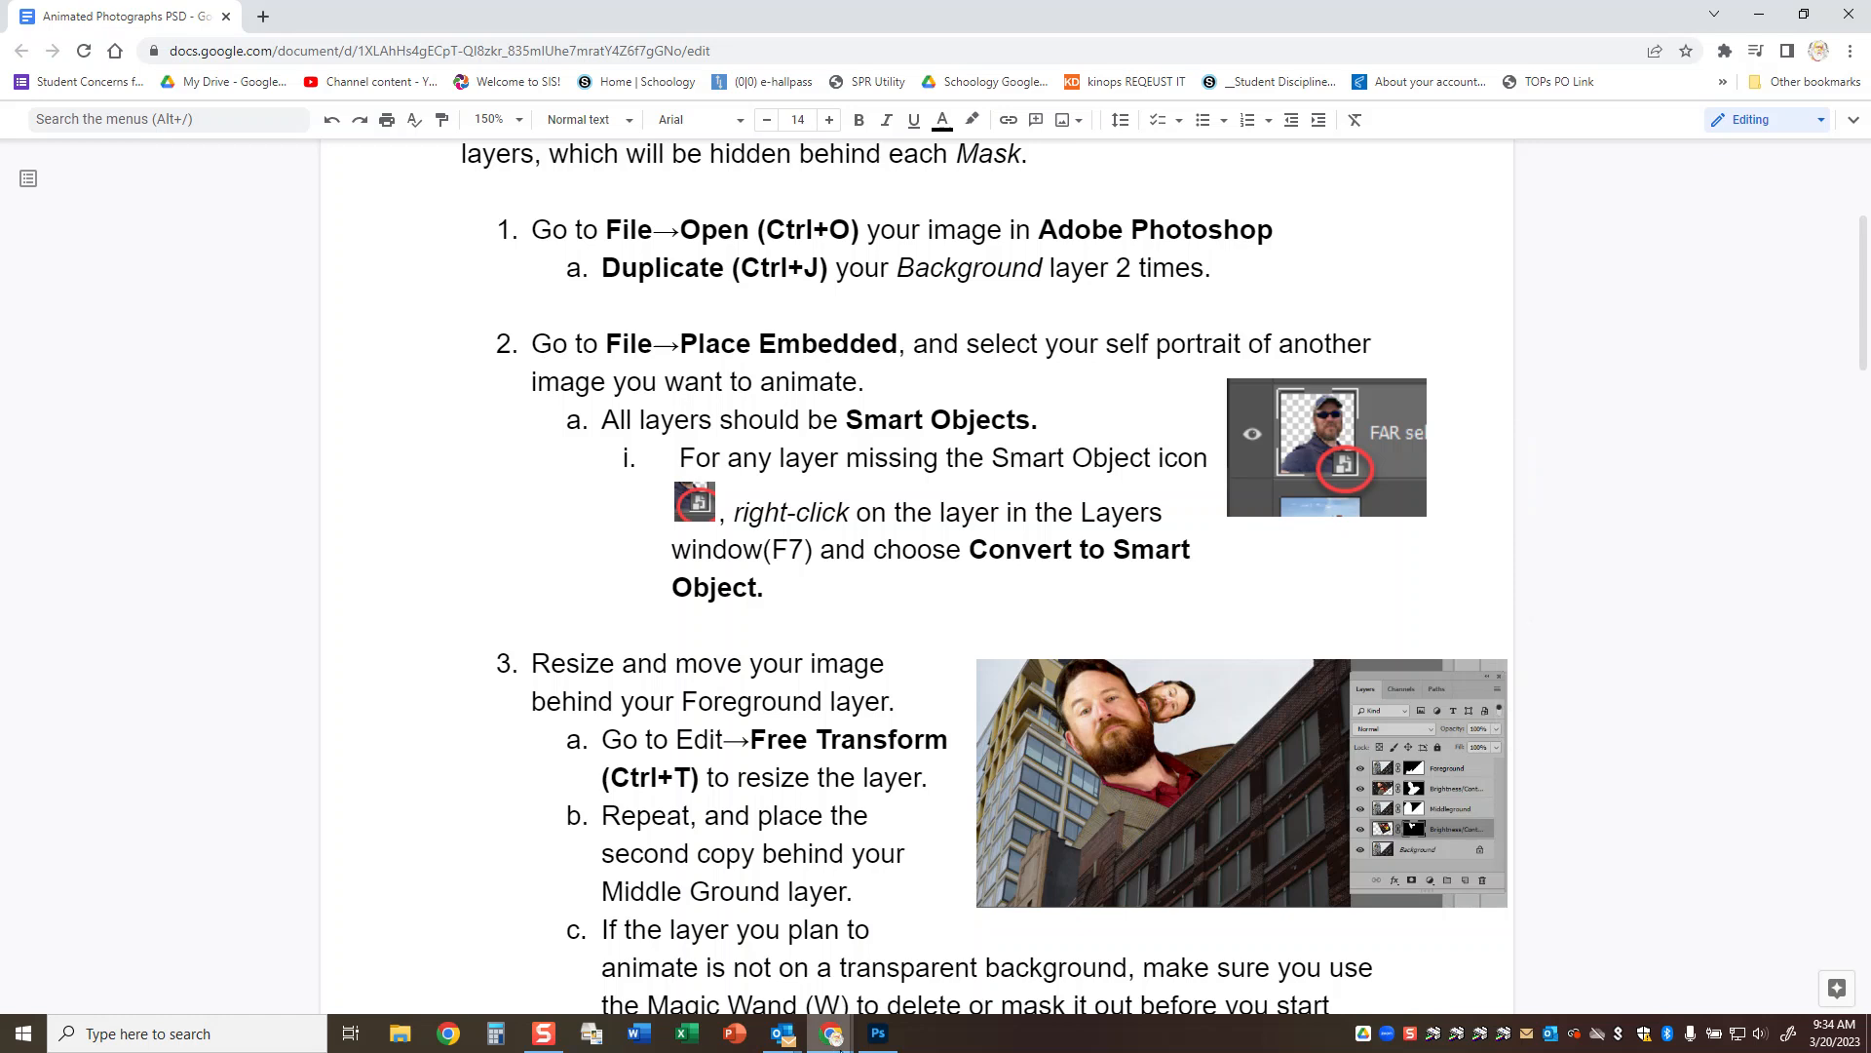
# Switch to Photoshop and place "selife IMG_4510.jpg" from the Desktop as an embedded image above the background no sky layer.
pyautogui.click(874, 1033)
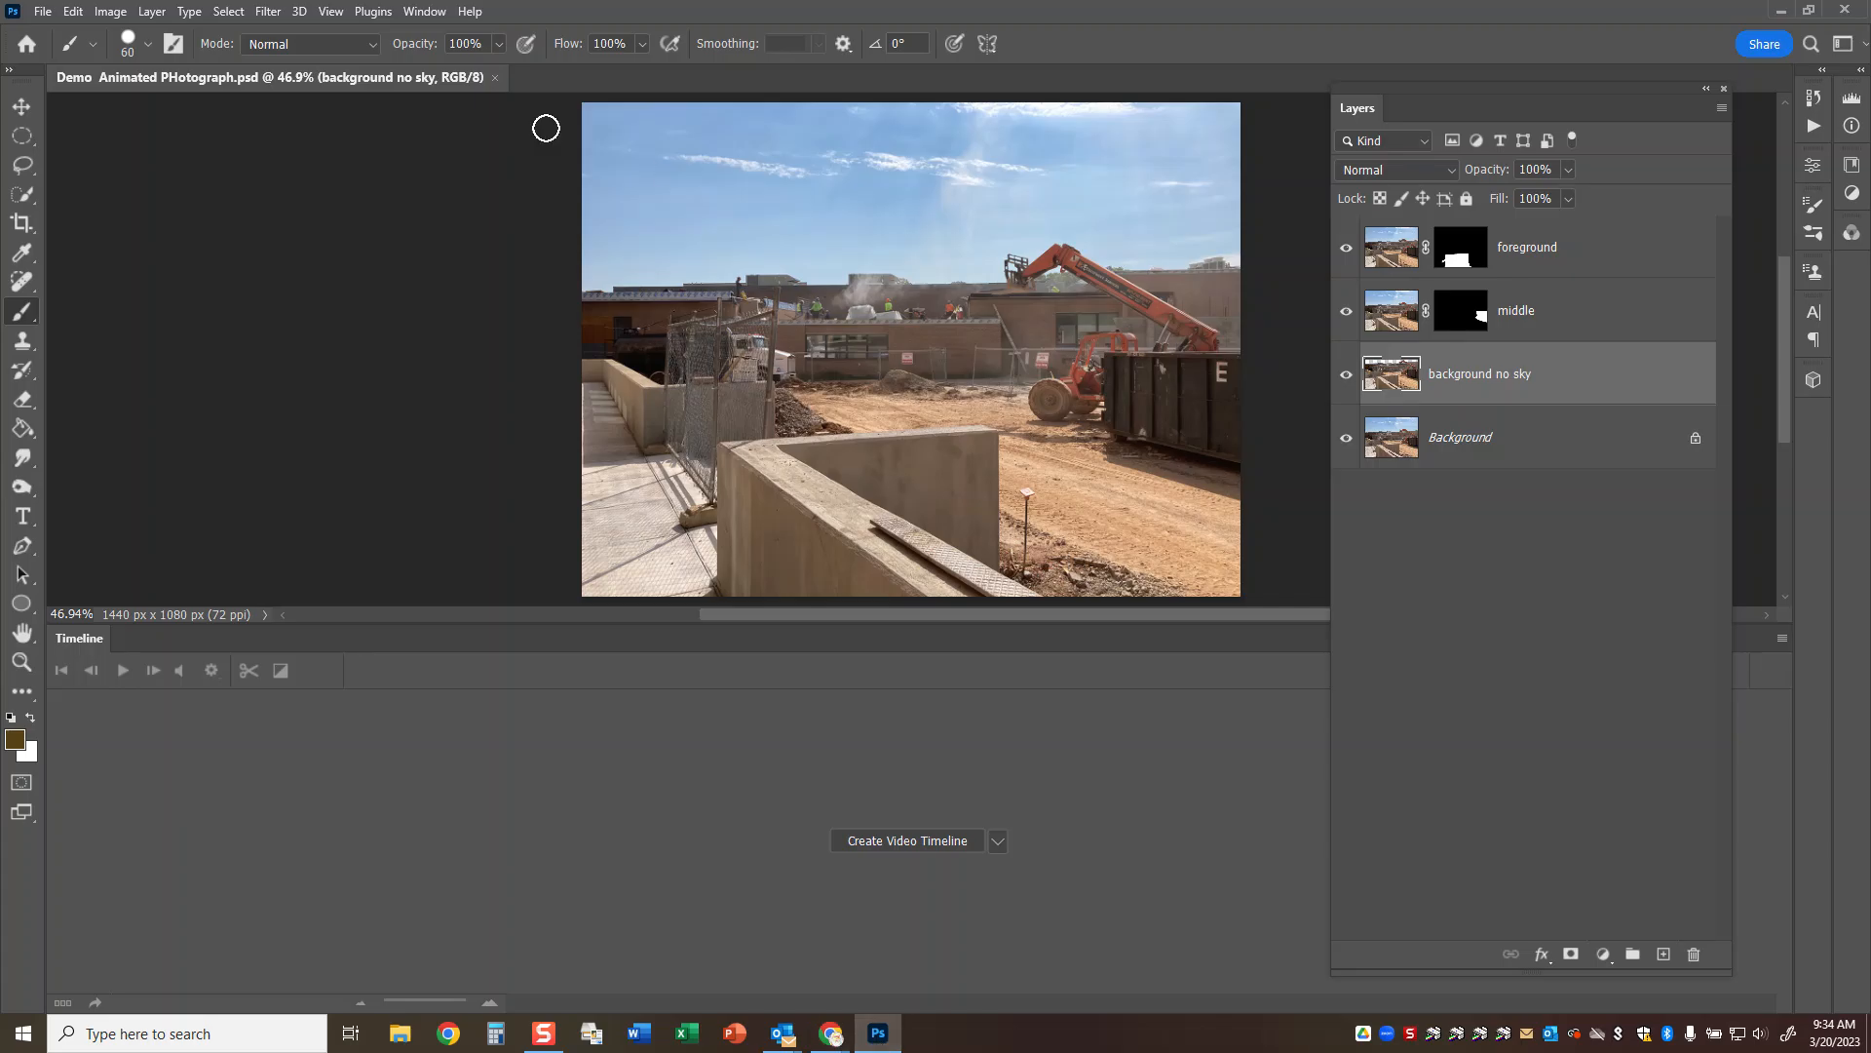
pyautogui.click(43, 11)
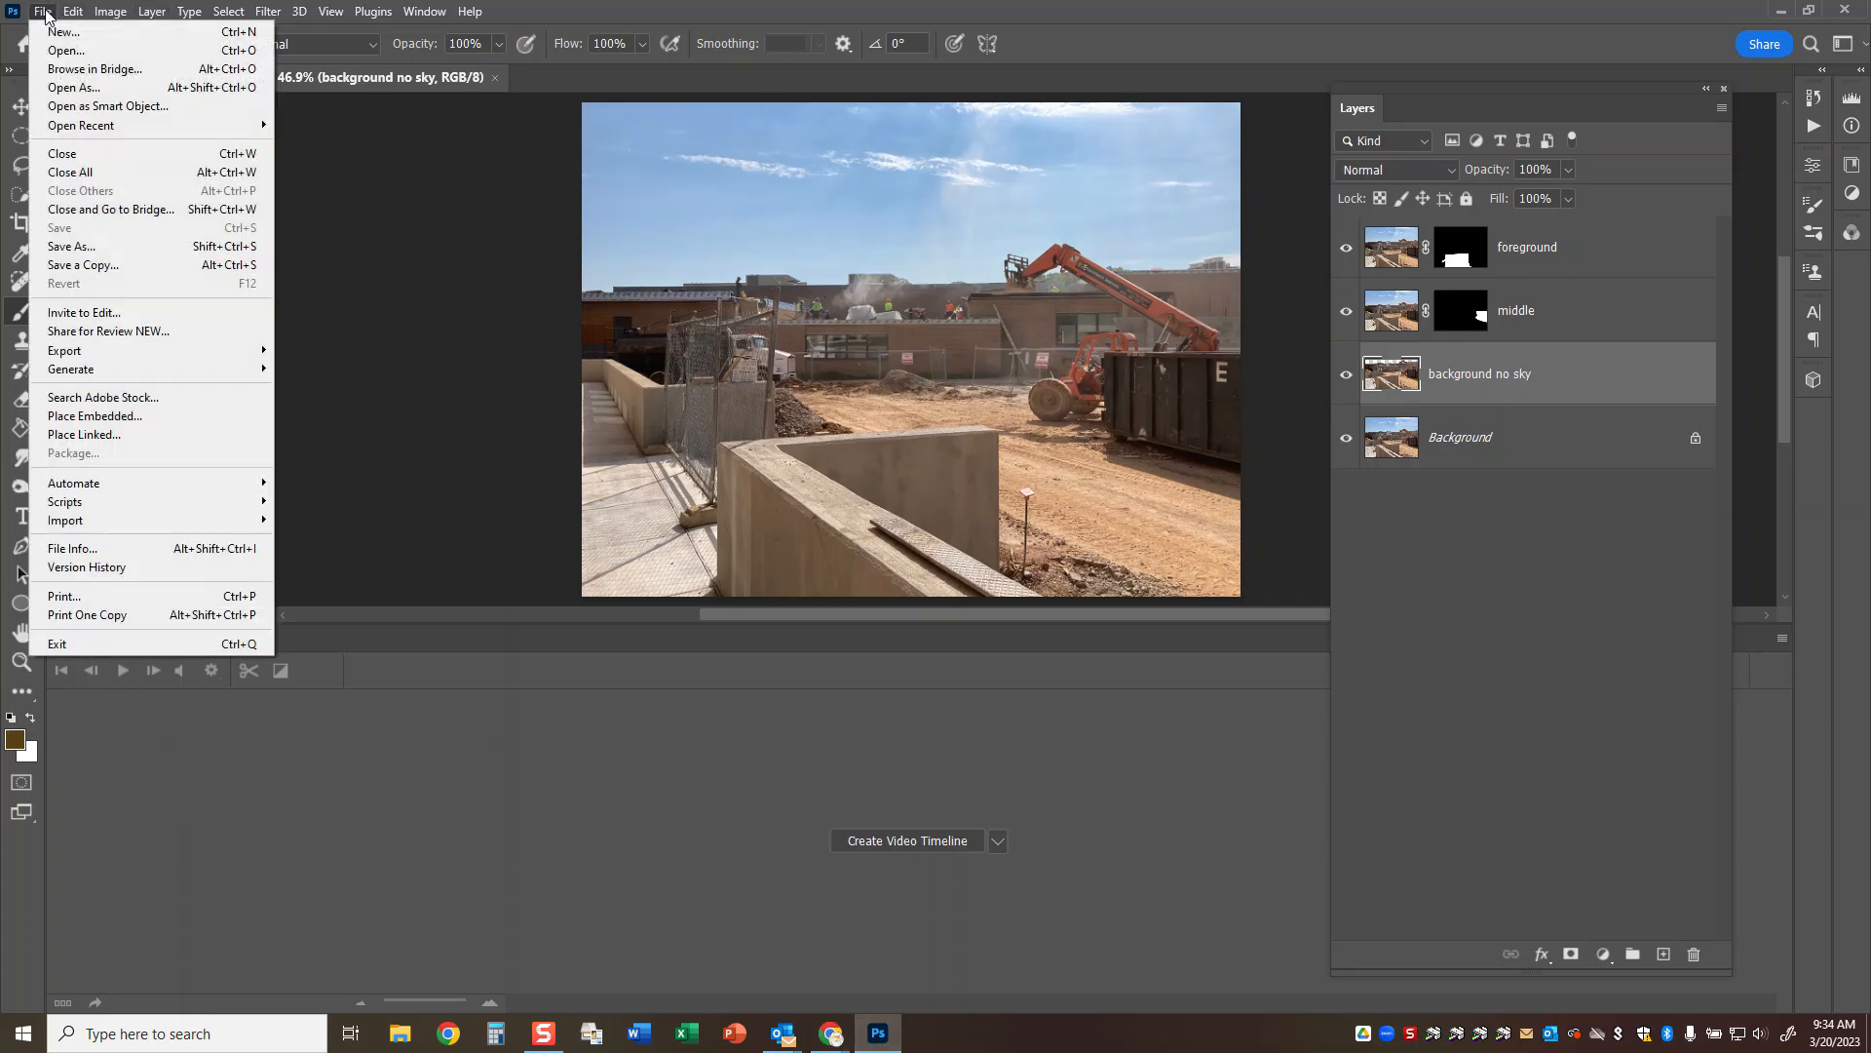
pyautogui.click(97, 416)
pyautogui.scroll(-3, 1023, 195)
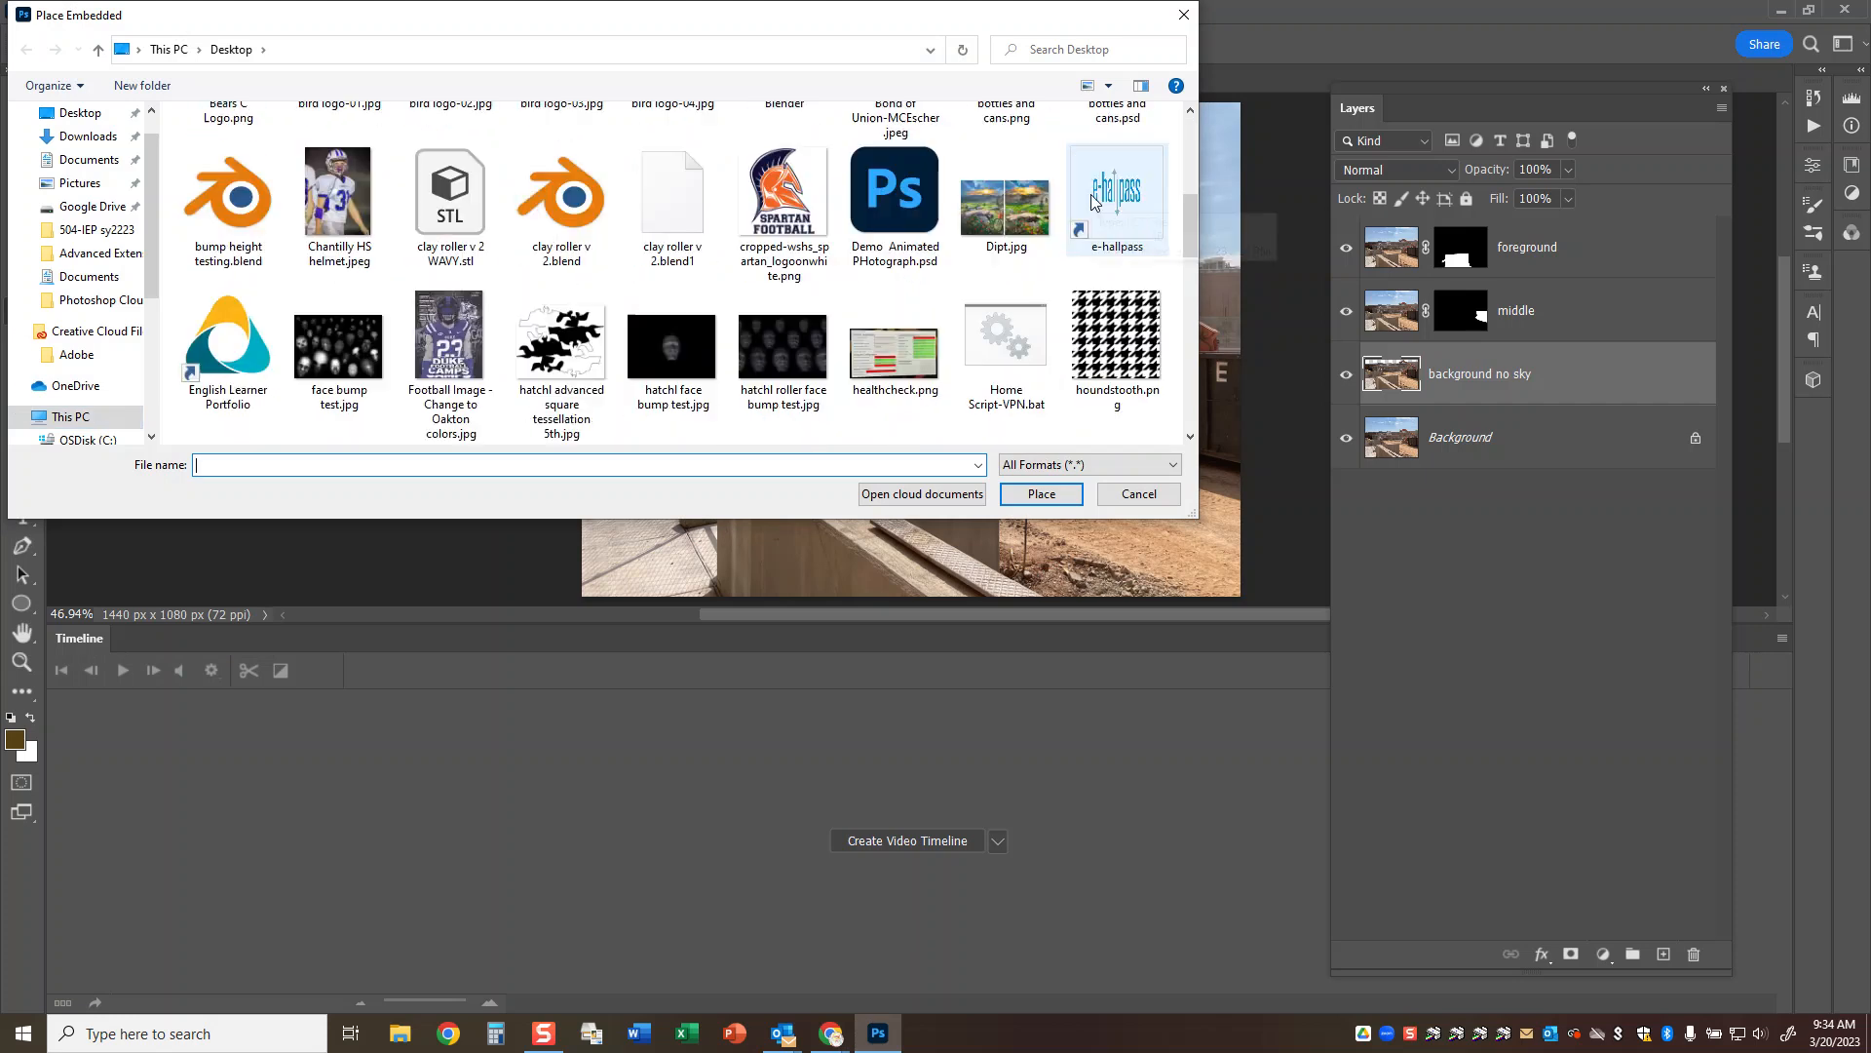
pyautogui.scroll(1, 1072, 200)
pyautogui.scroll(-5, 1072, 200)
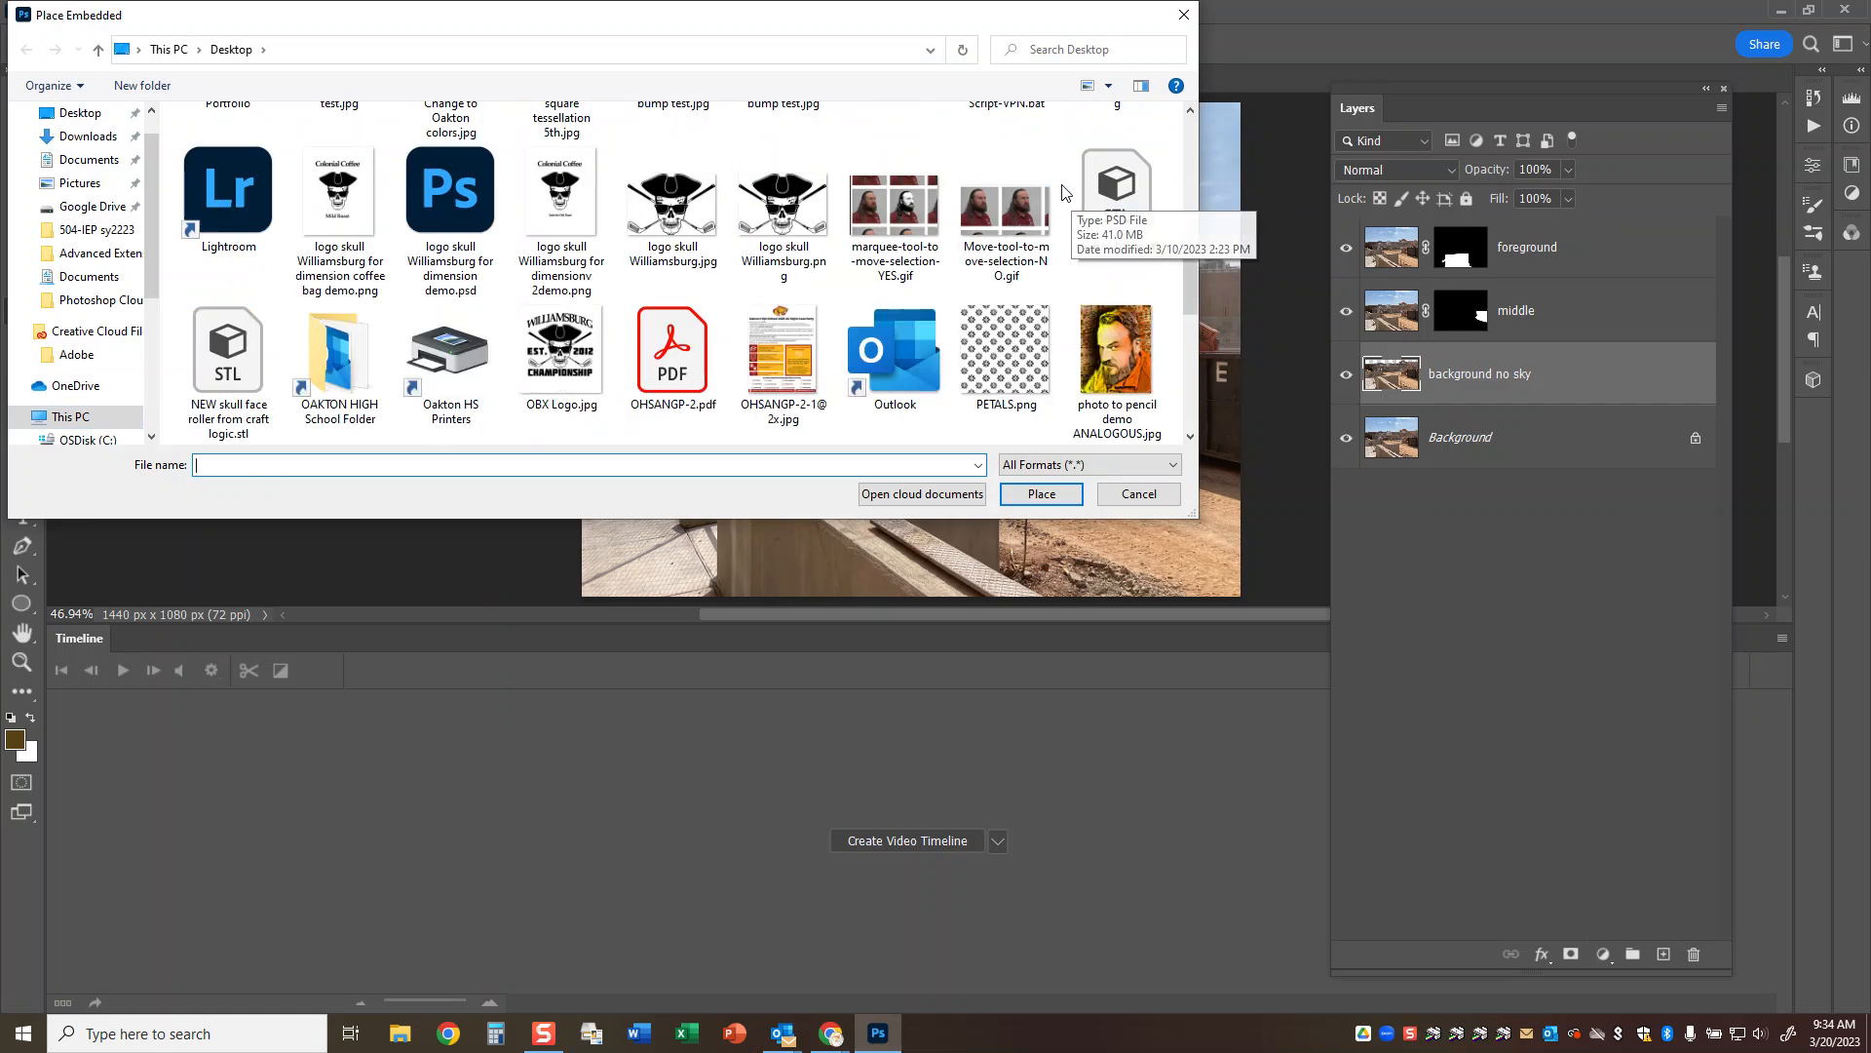
pyautogui.scroll(-2, 1061, 191)
pyautogui.scroll(-2, 1060, 191)
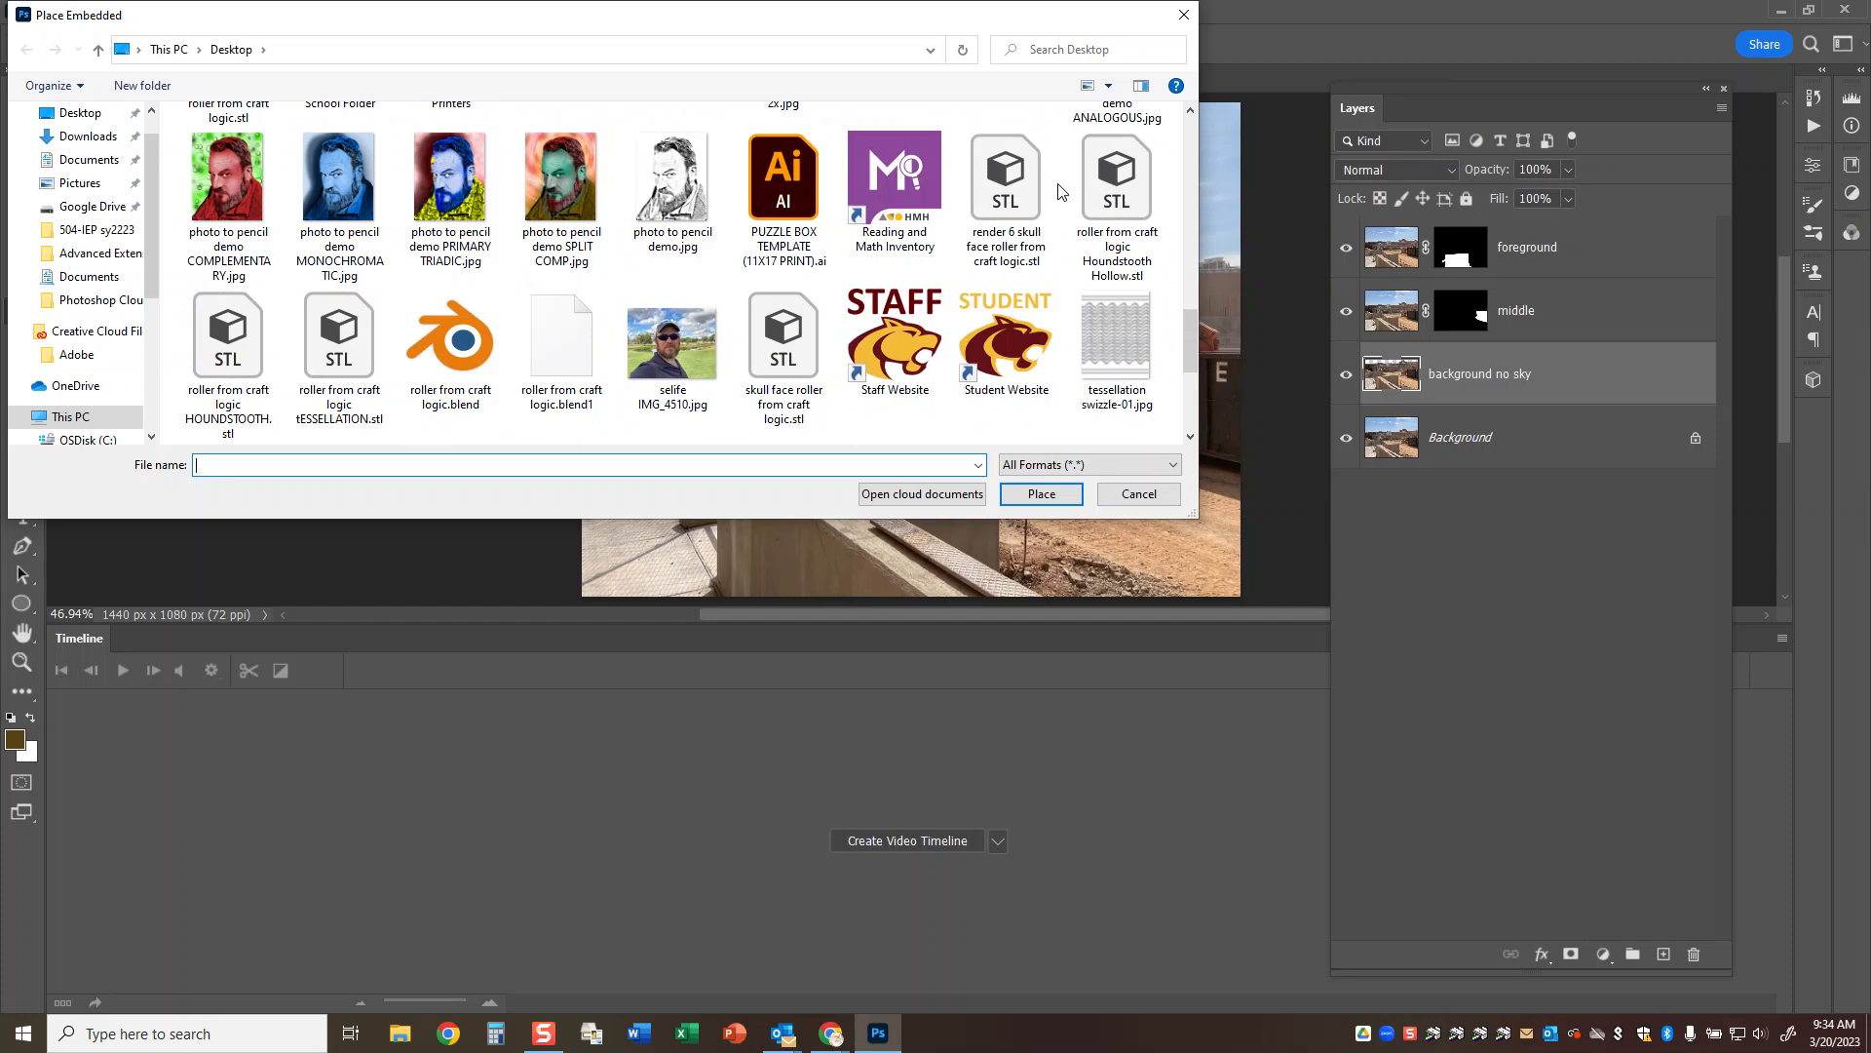
pyautogui.doubleClick(656, 339)
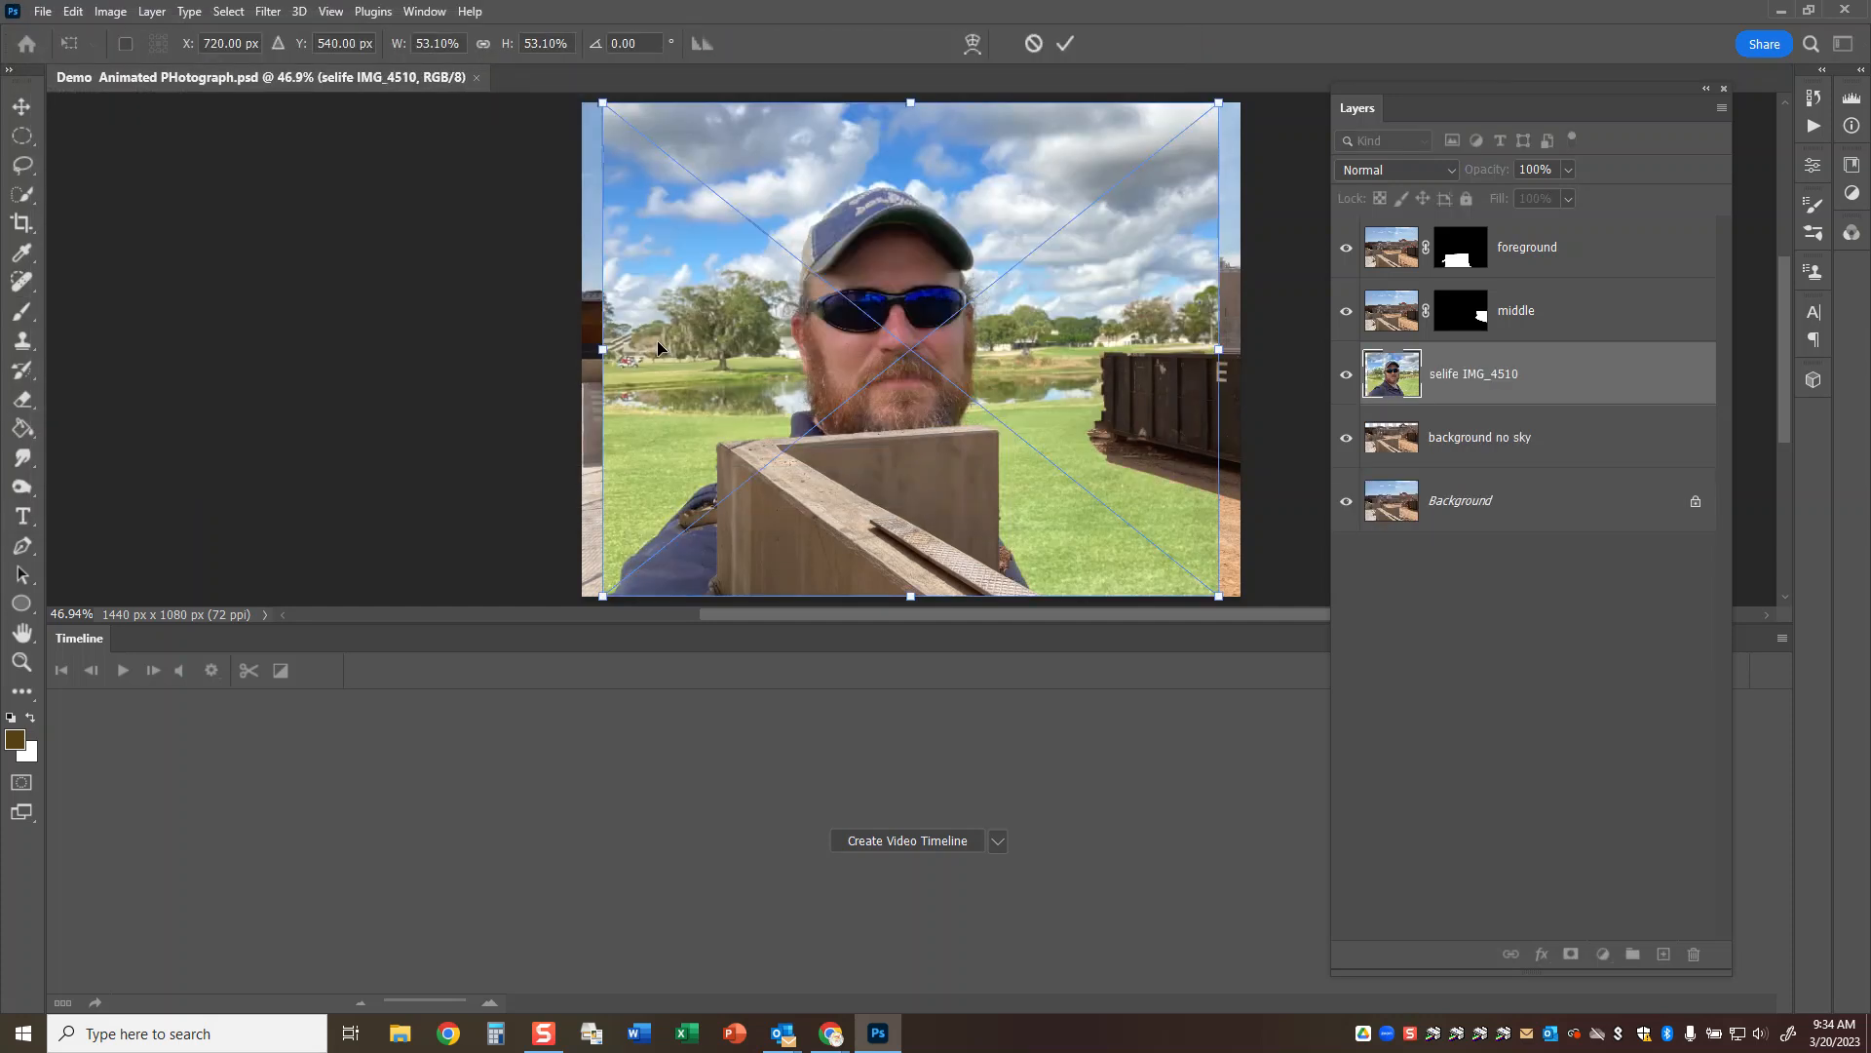
pyautogui.click(1066, 42)
pyautogui.press('b')
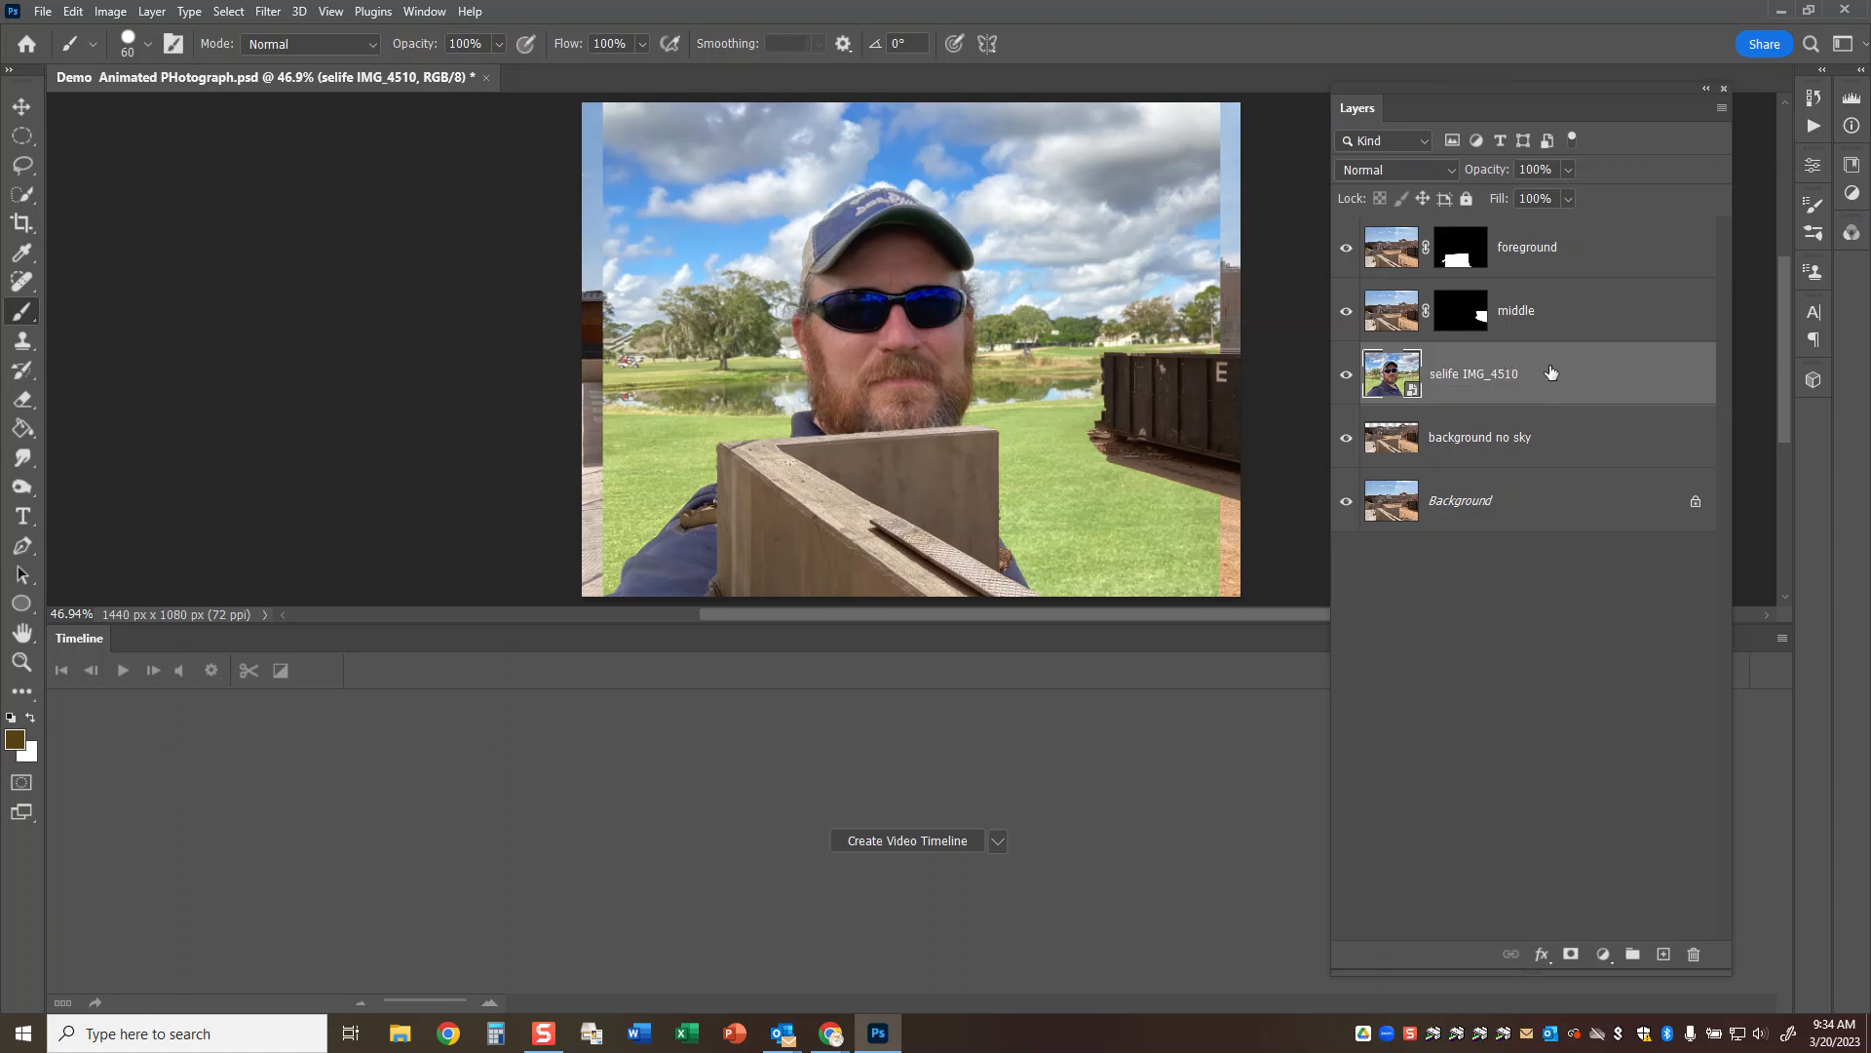
# Bring the selfie layer to the top of the stack and mask out its background with a Quick Selection of the man.
pyautogui.moveTo(1547, 377); pyautogui.dragTo(1523, 245)
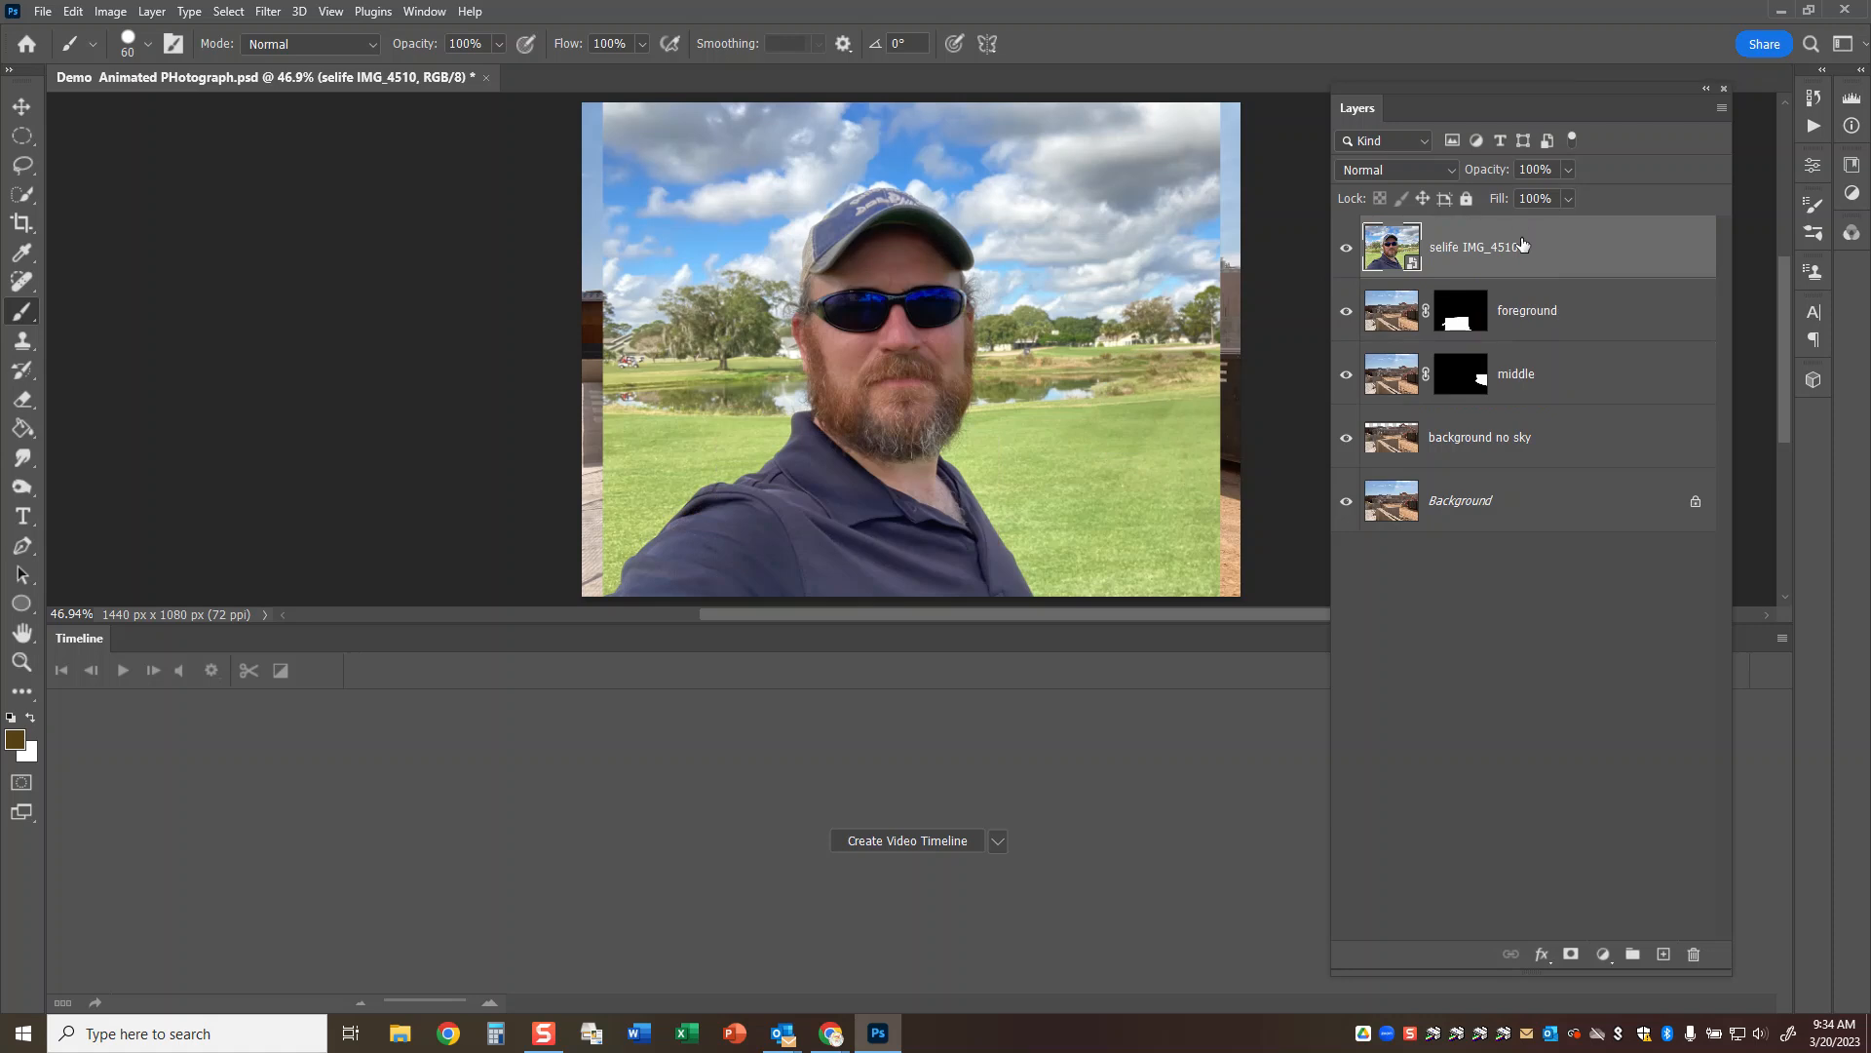
pyautogui.click(29, 197)
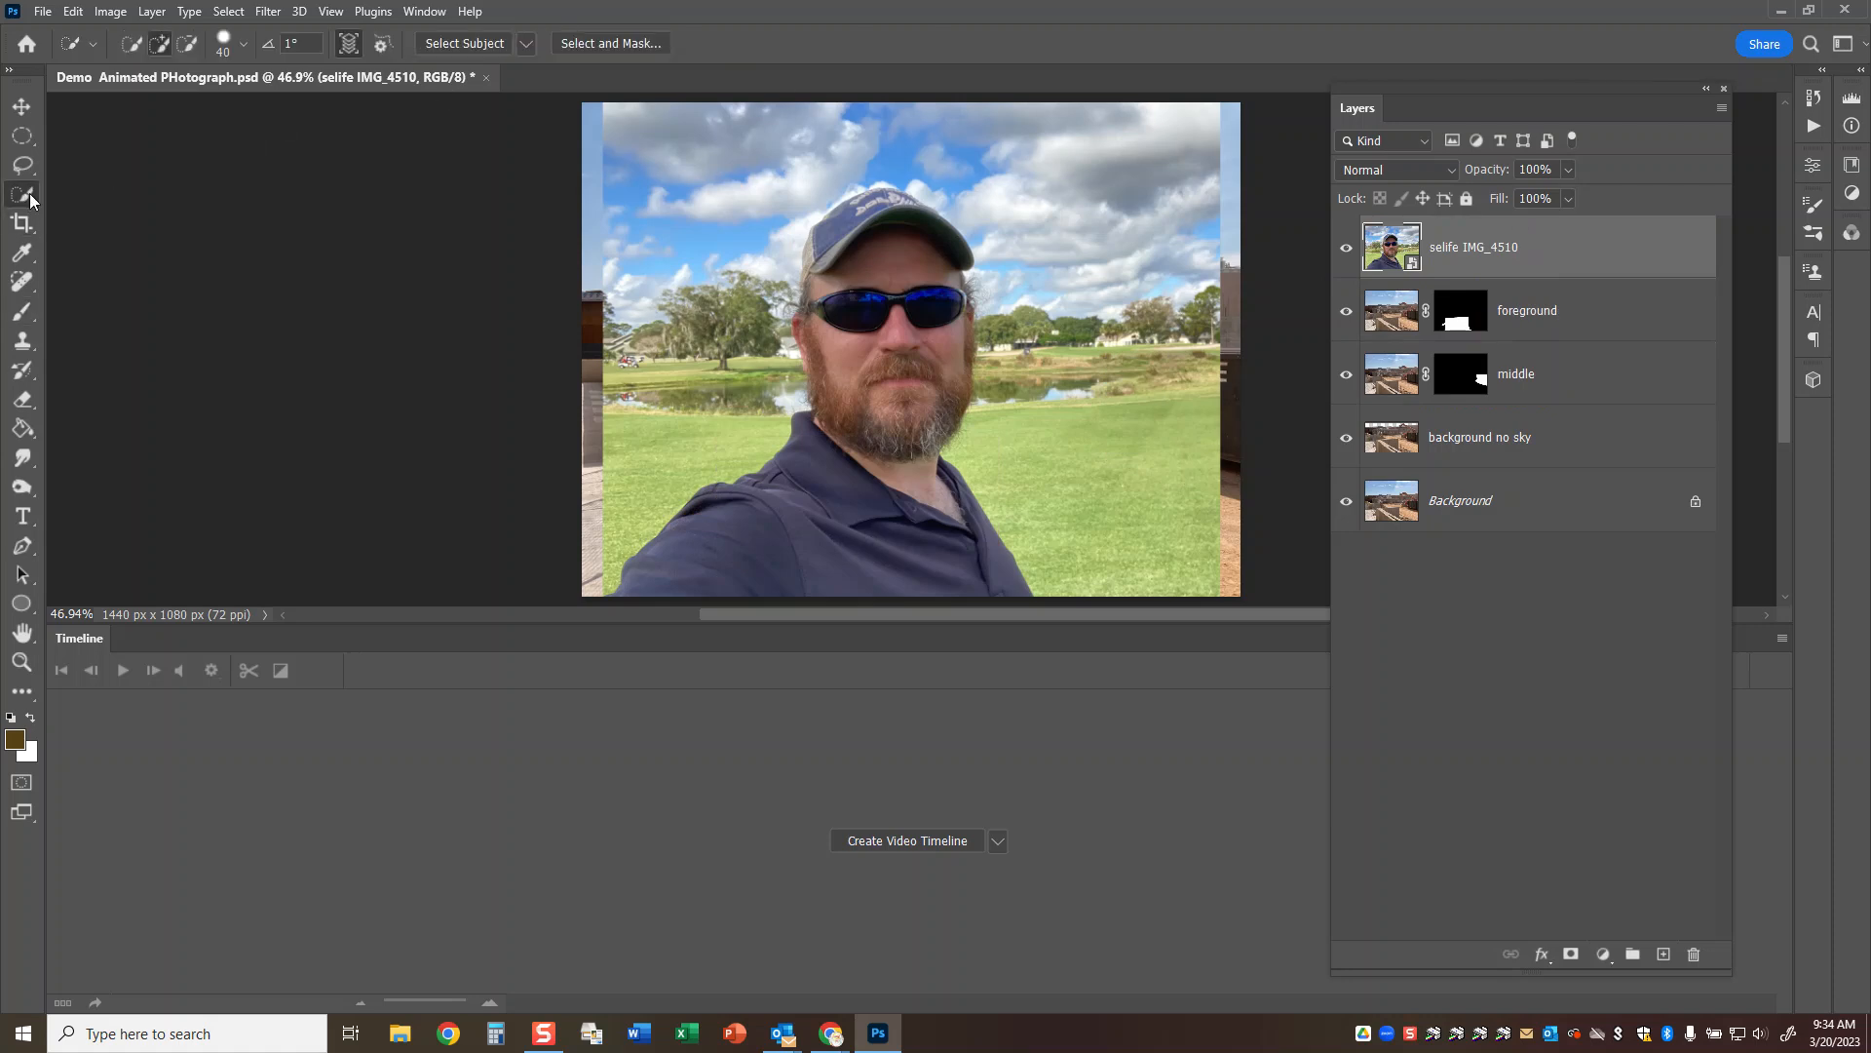
pyautogui.rightClick(27, 199)
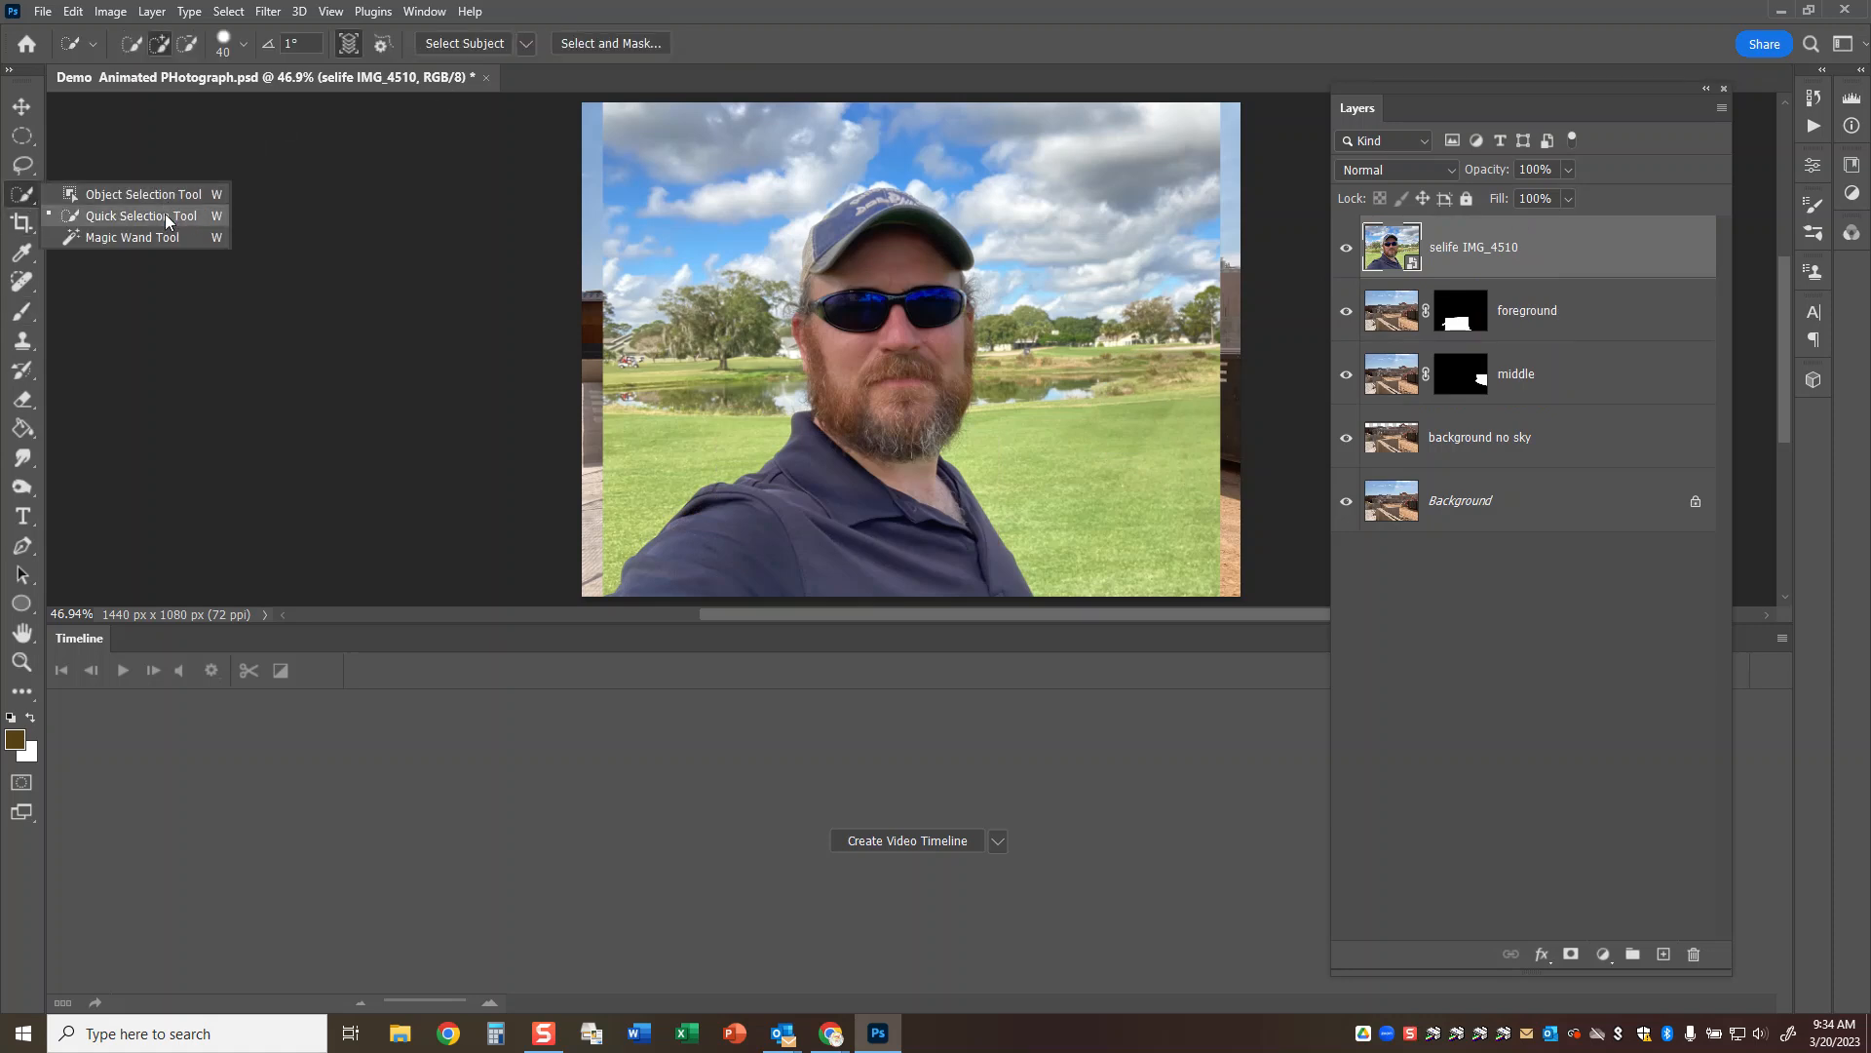
pyautogui.click(166, 221)
pyautogui.moveTo(893, 197)
pyautogui.mouseDown()
pyautogui.moveTo(848, 223)
pyautogui.moveTo(850, 285)
pyautogui.moveTo(885, 294)
pyautogui.moveTo(896, 361)
pyautogui.moveTo(871, 407)
pyautogui.moveTo(837, 384)
pyautogui.moveTo(765, 515)
pyautogui.moveTo(709, 558)
pyautogui.mouseUp()
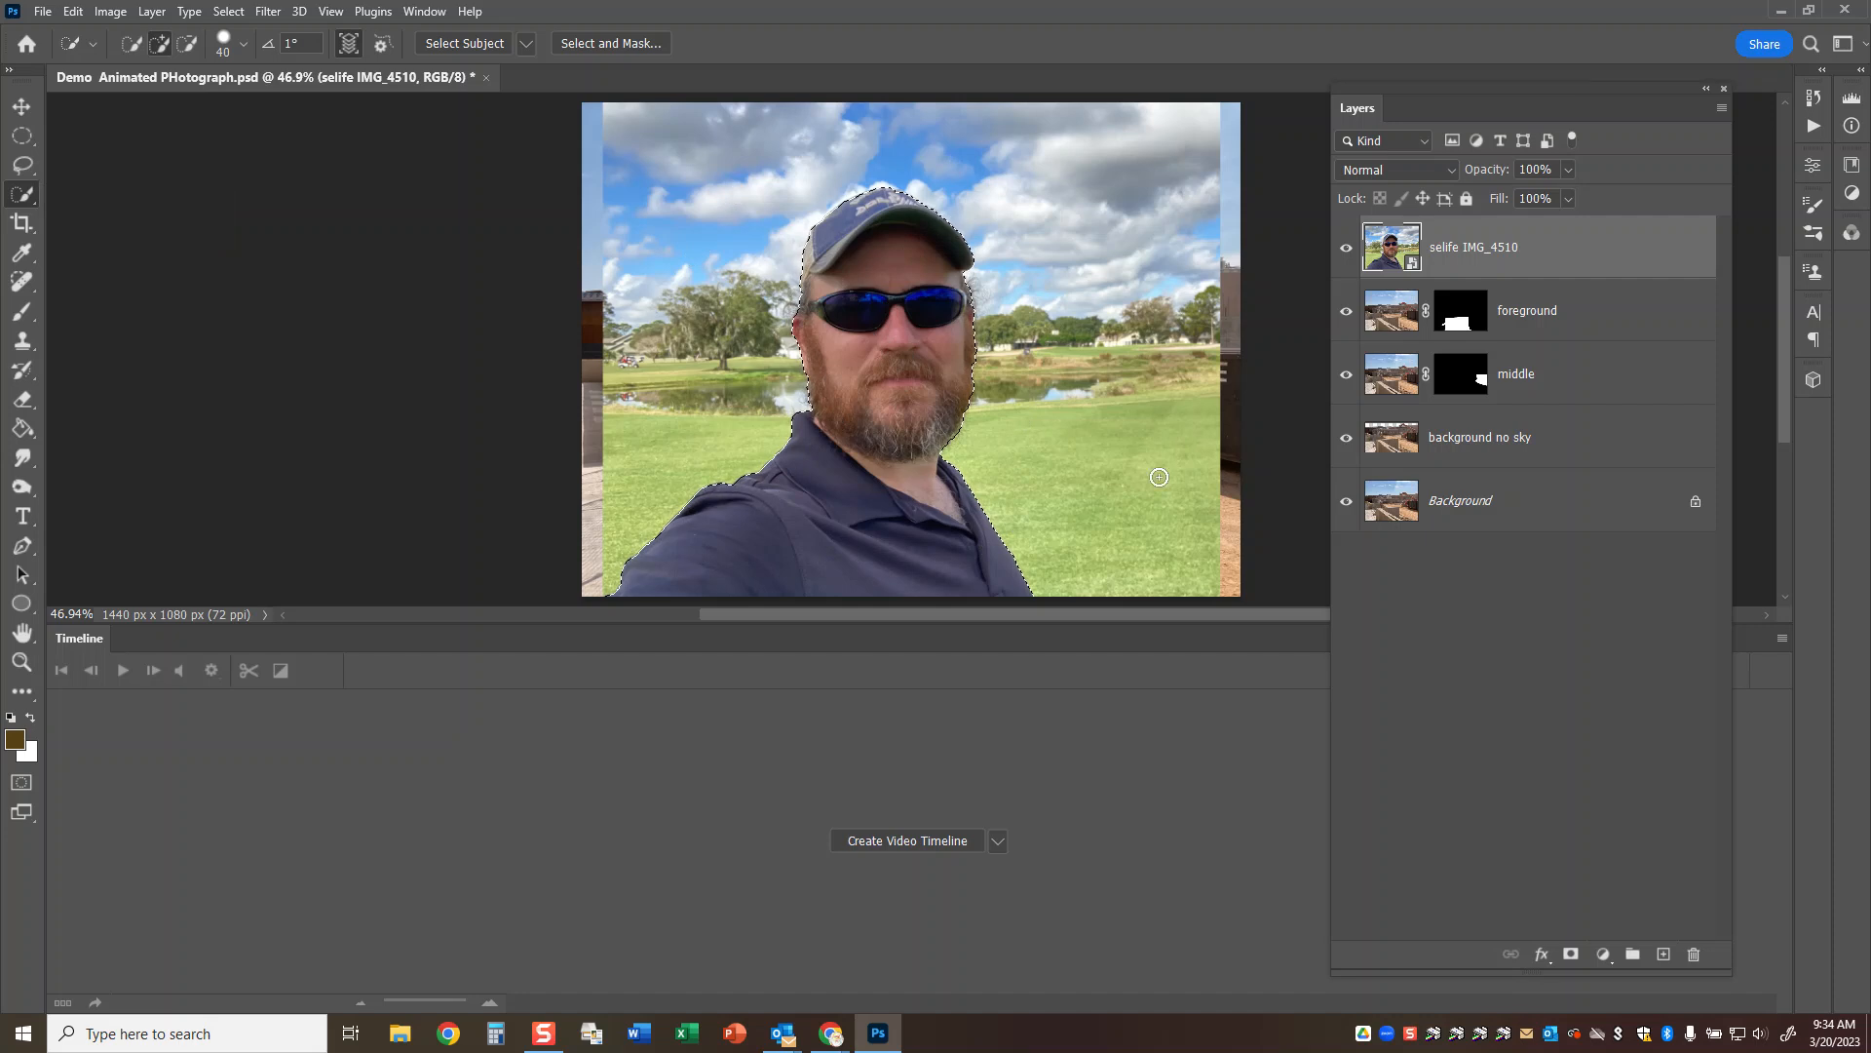
pyautogui.click(1571, 955)
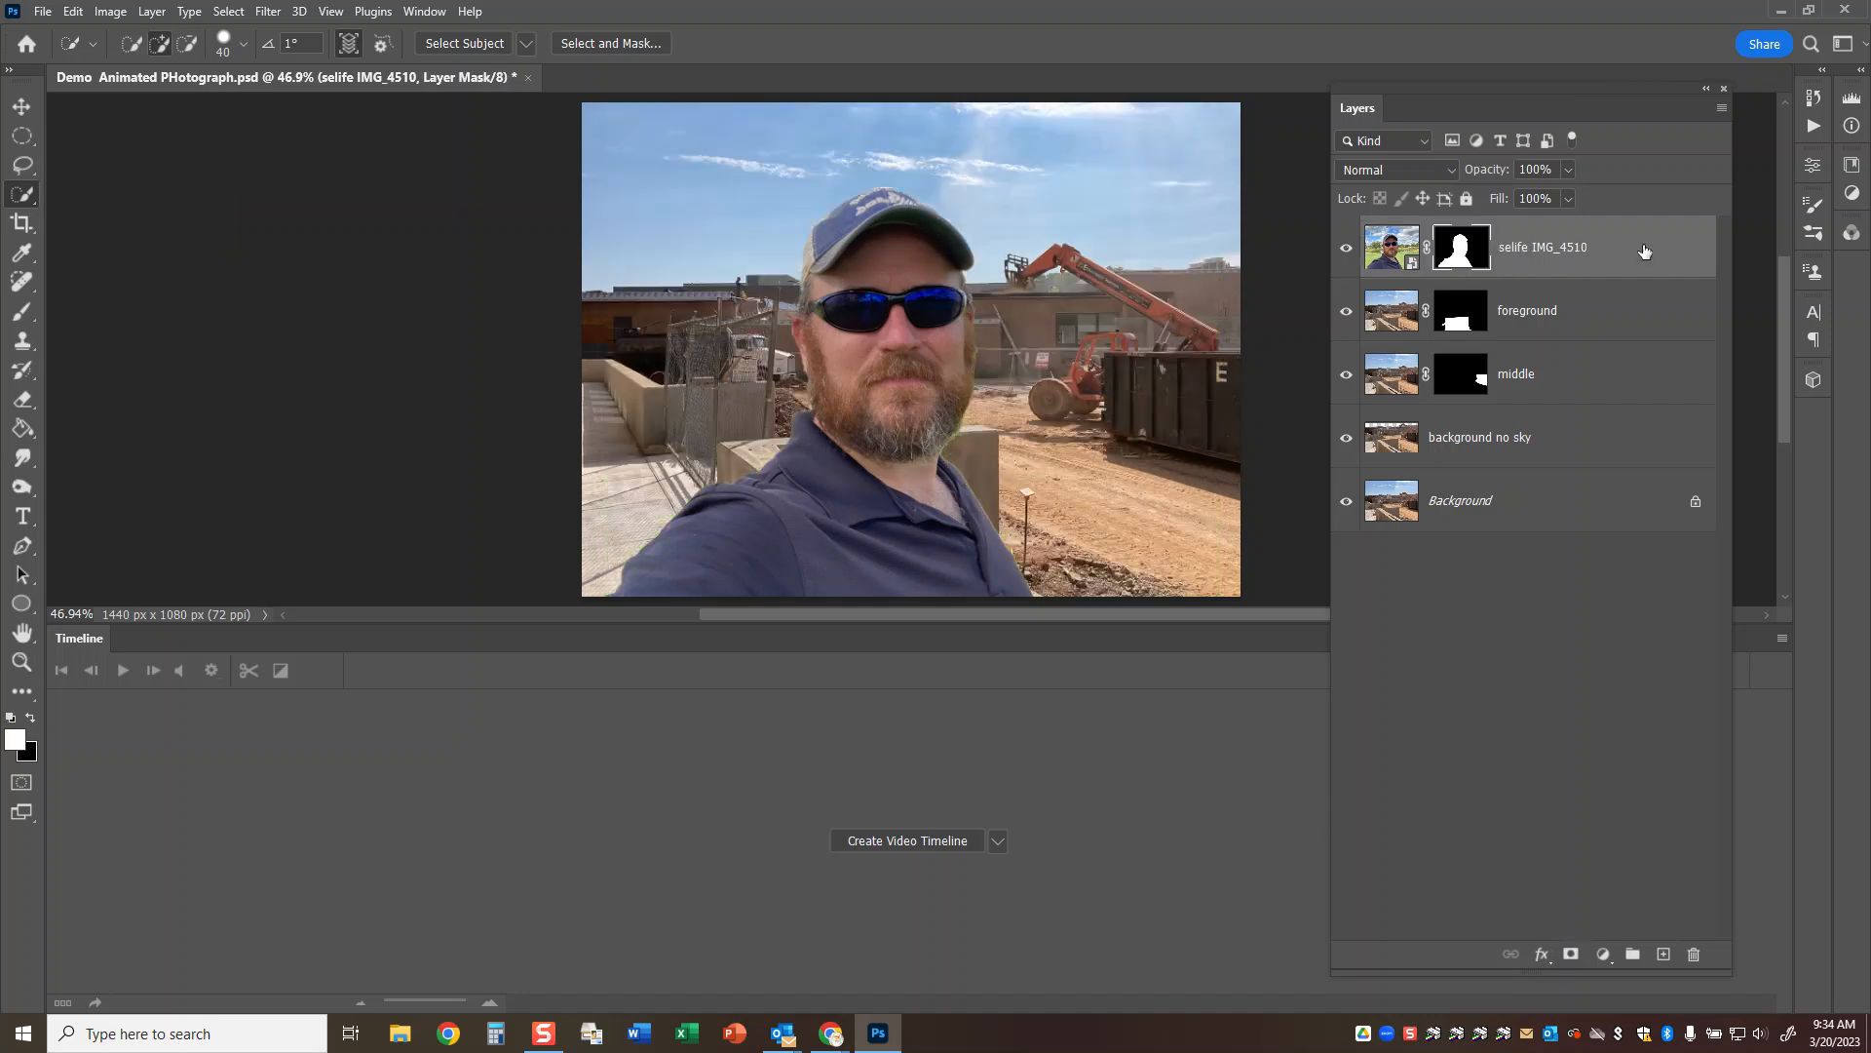
# Convert the masked selfie layer to a Smart Object and place it directly below the foreground layer.
pyautogui.rightClick(1552, 255)
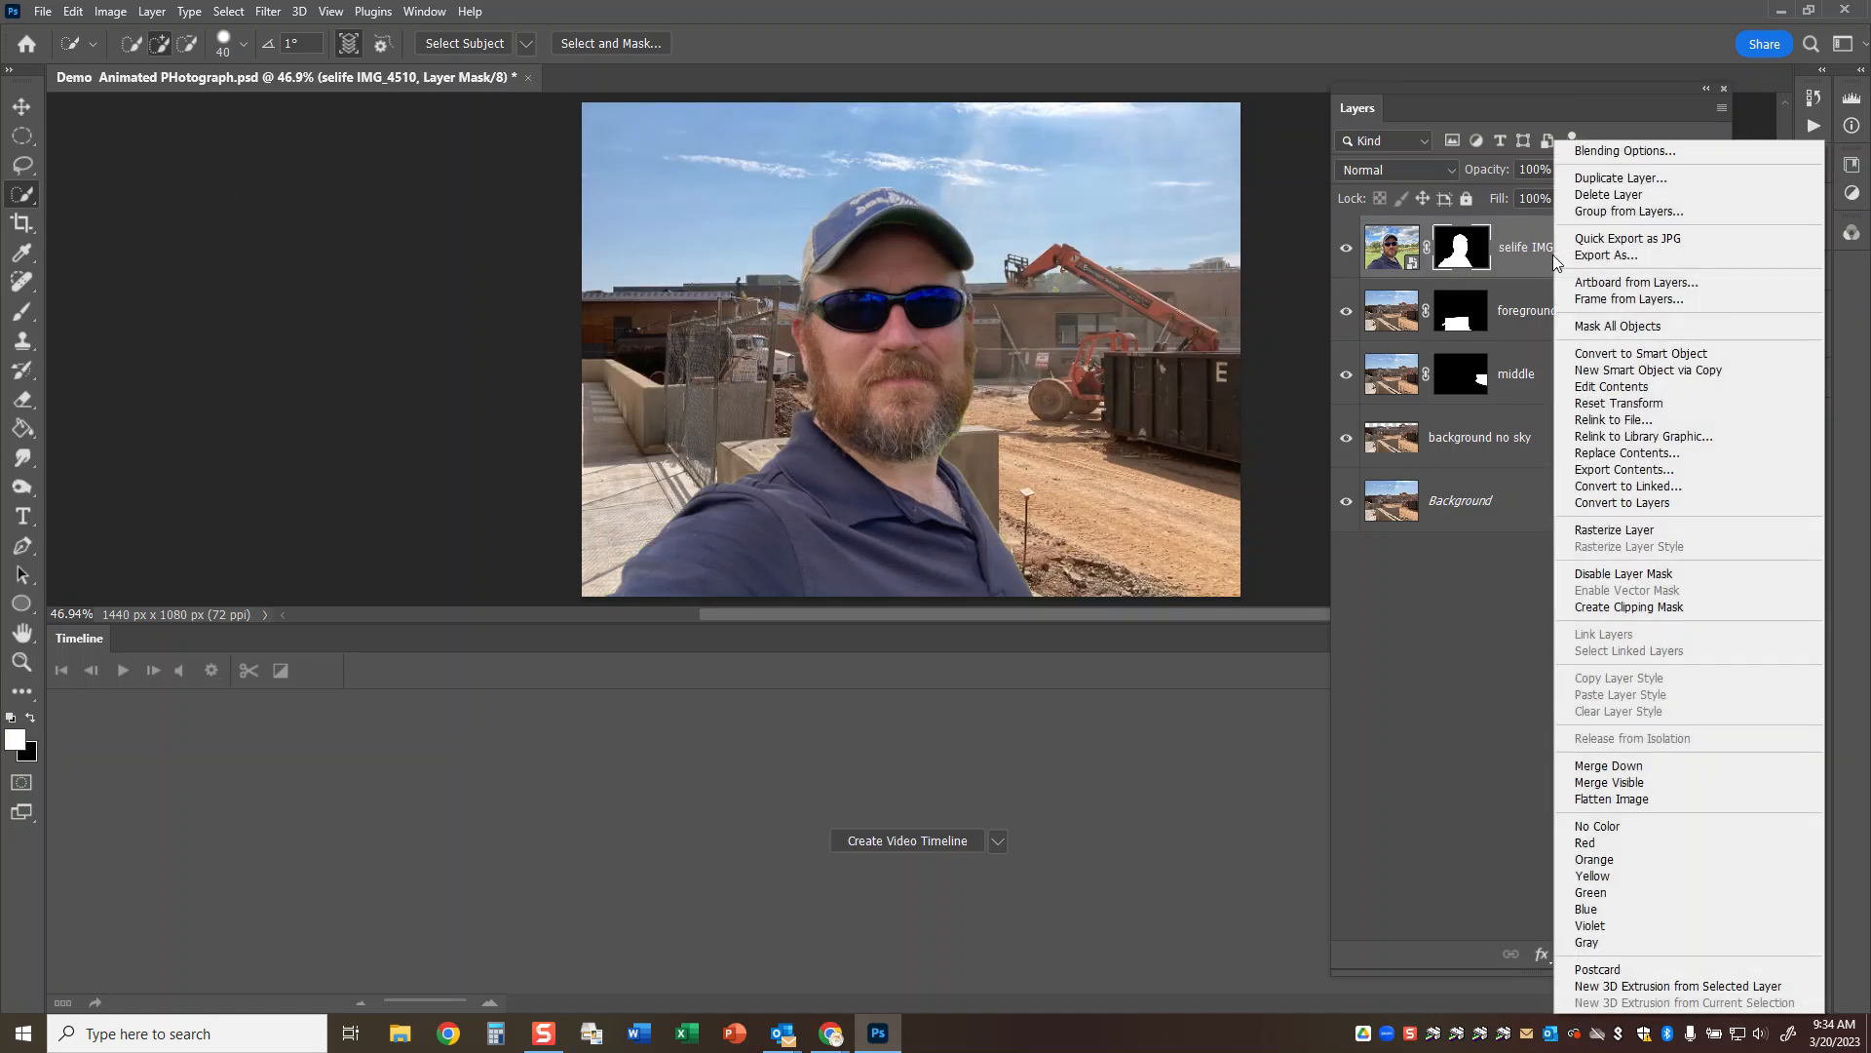
pyautogui.click(1625, 355)
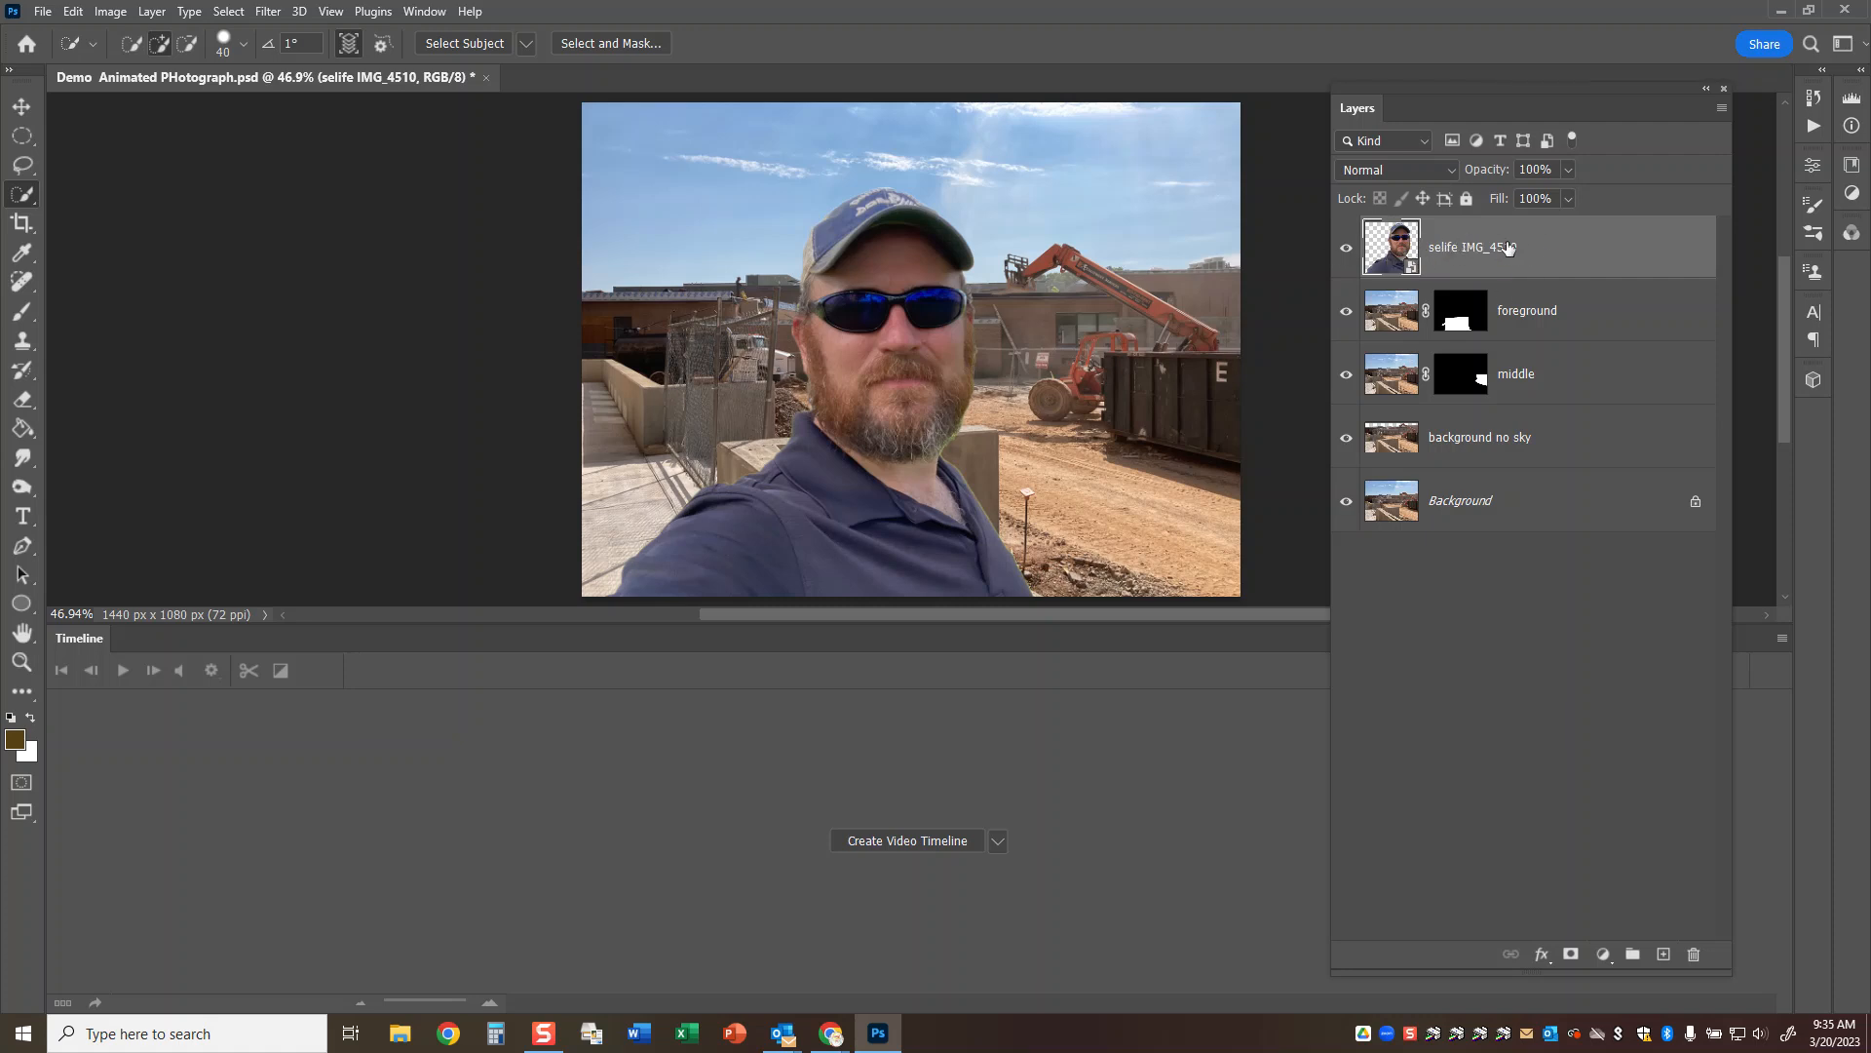
pyautogui.moveTo(1570, 243); pyautogui.dragTo(1557, 328)
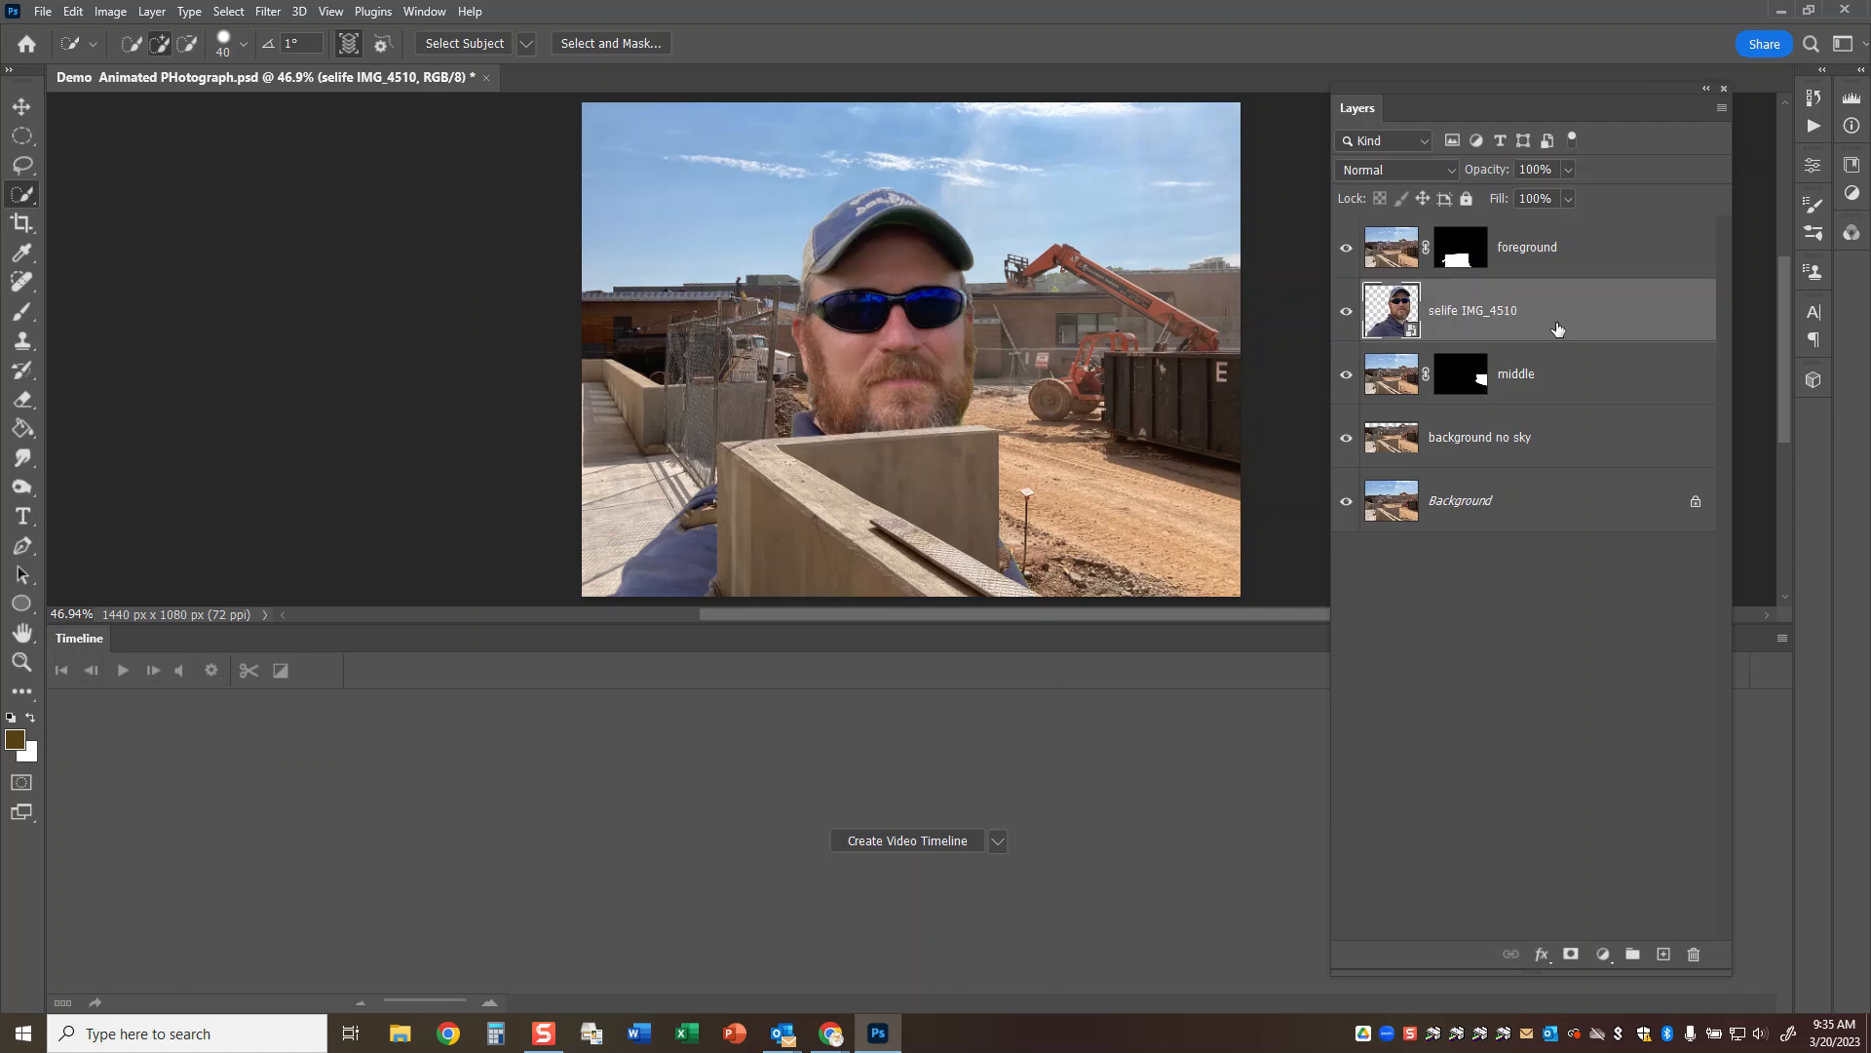
# Scale the selfie down with Free Transform and position it so the head shows above the concrete wall.
pyautogui.hotkey('ctrl', 't')
pyautogui.moveTo(1030, 182); pyautogui.dragTo(923, 291)
pyautogui.moveTo(840, 336); pyautogui.dragTo(864, 337)
pyautogui.click(1066, 44)
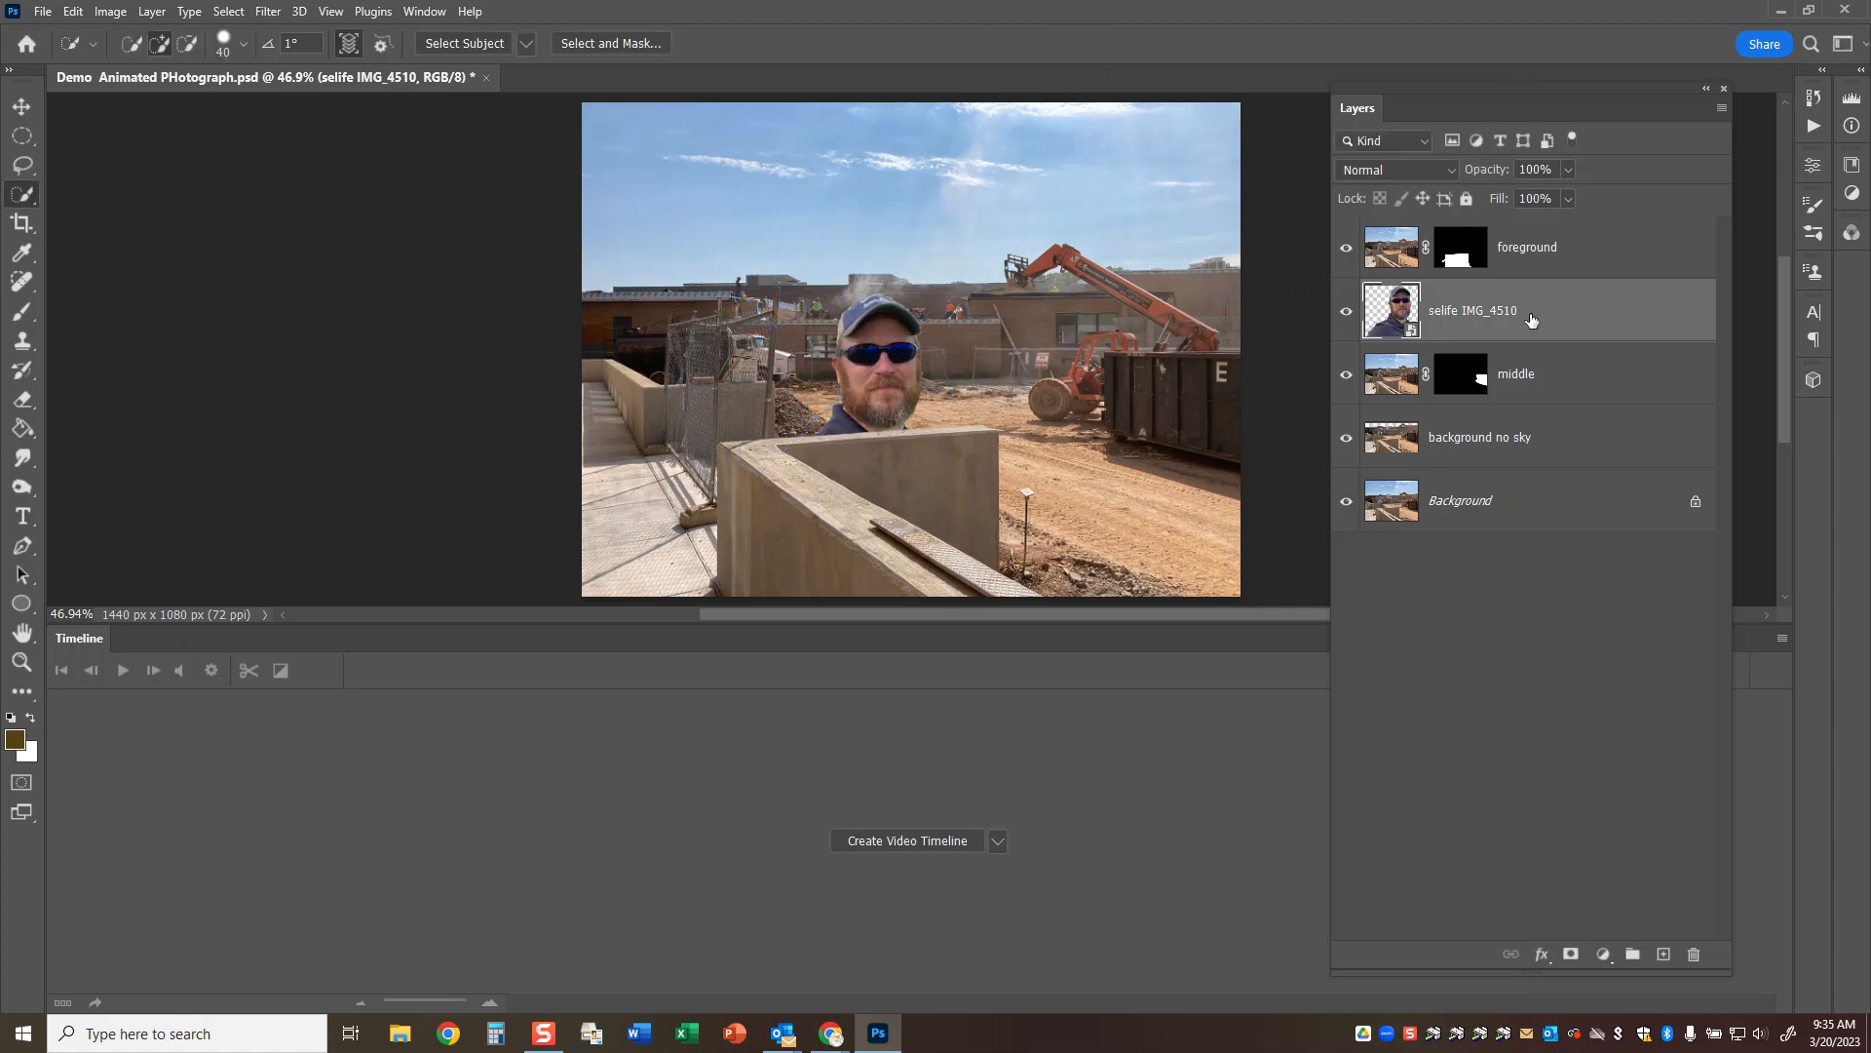
# Duplicate the selfie layer below the middle layer, then shrink and flip the copy so its head peeks over the dumpster.
pyautogui.hotkey('ctrl', 'j')
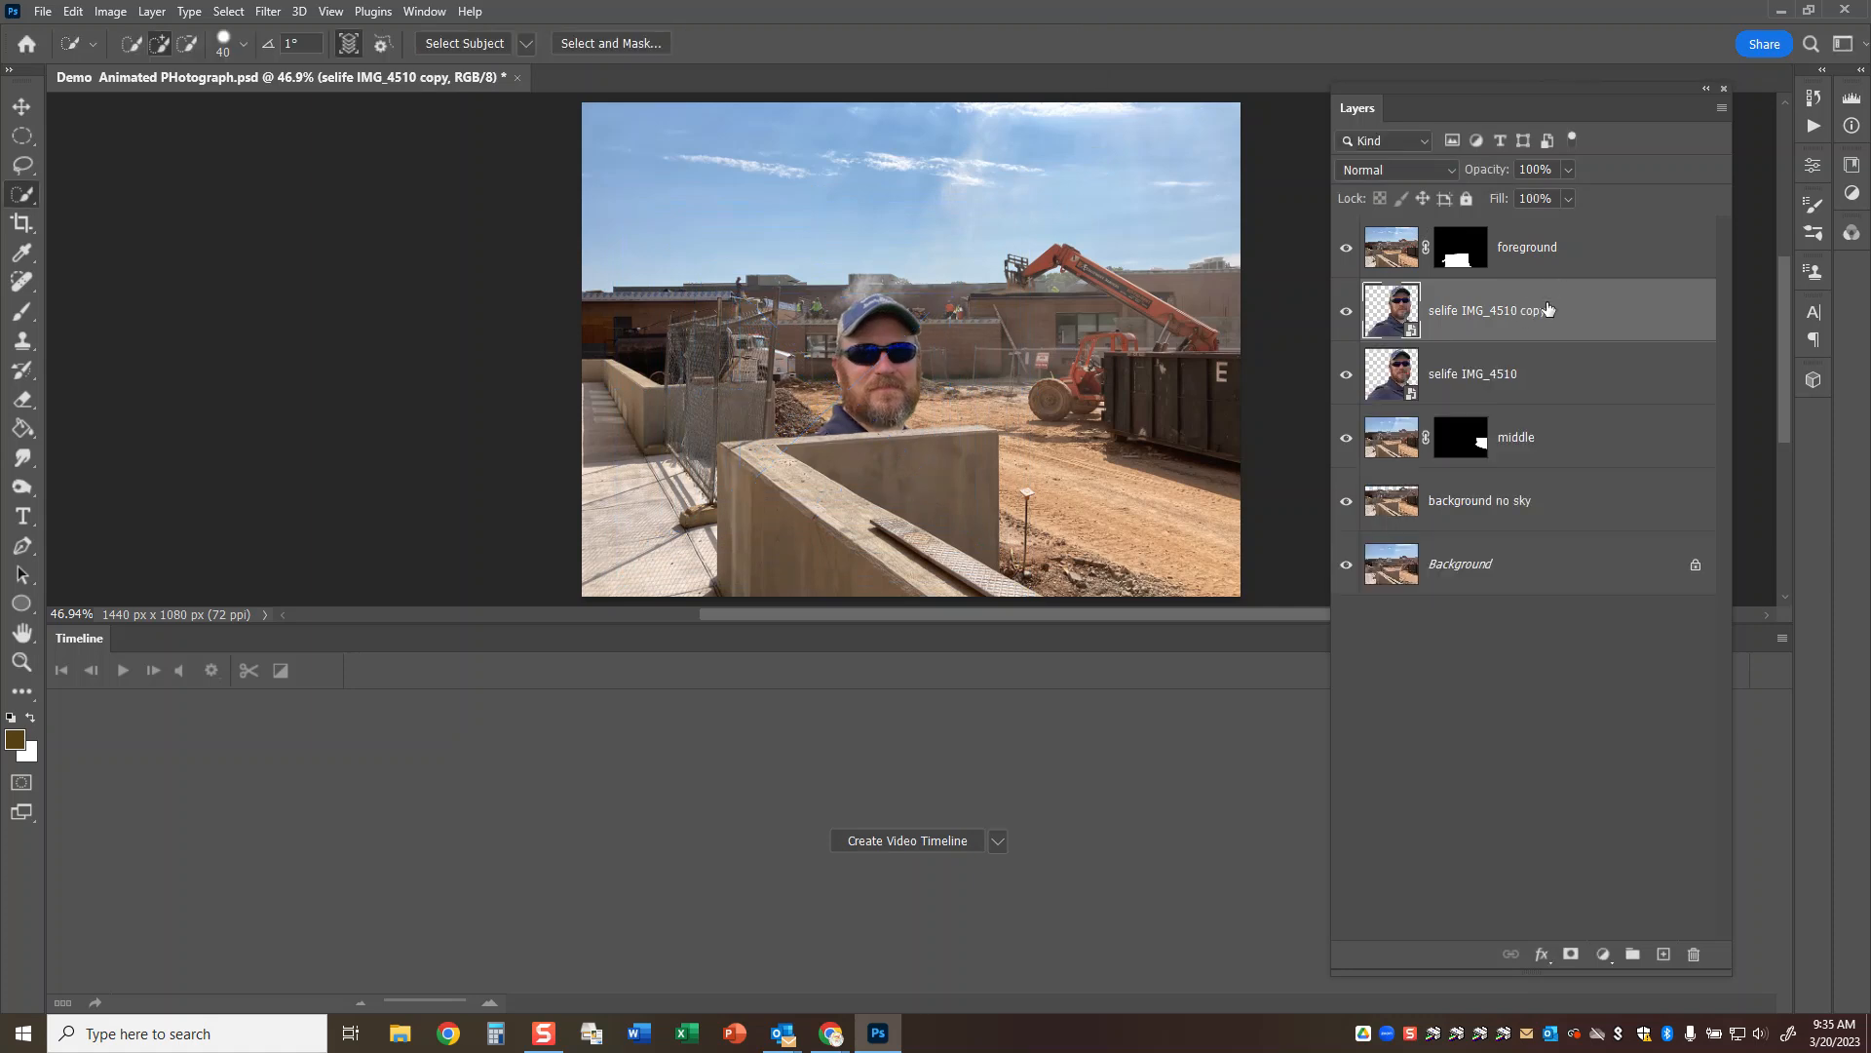
pyautogui.moveTo(1522, 322); pyautogui.dragTo(1514, 469)
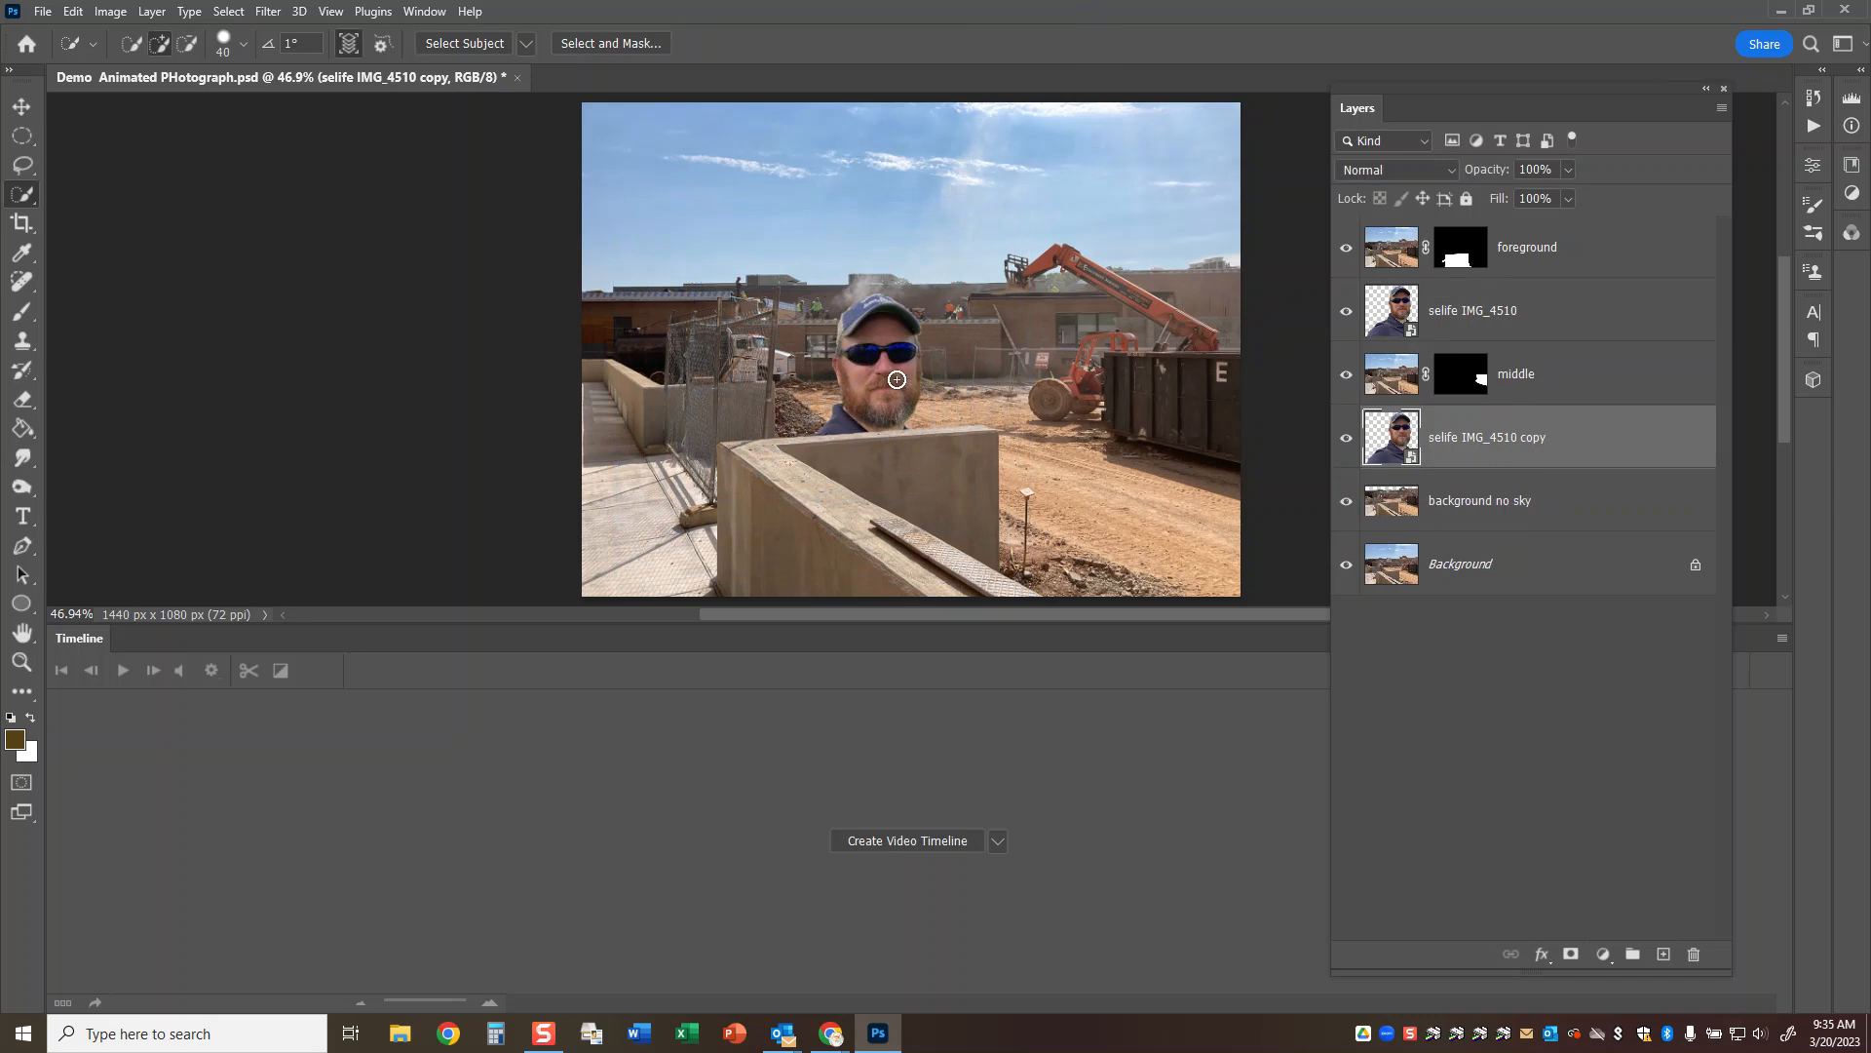
pyautogui.click(21, 107)
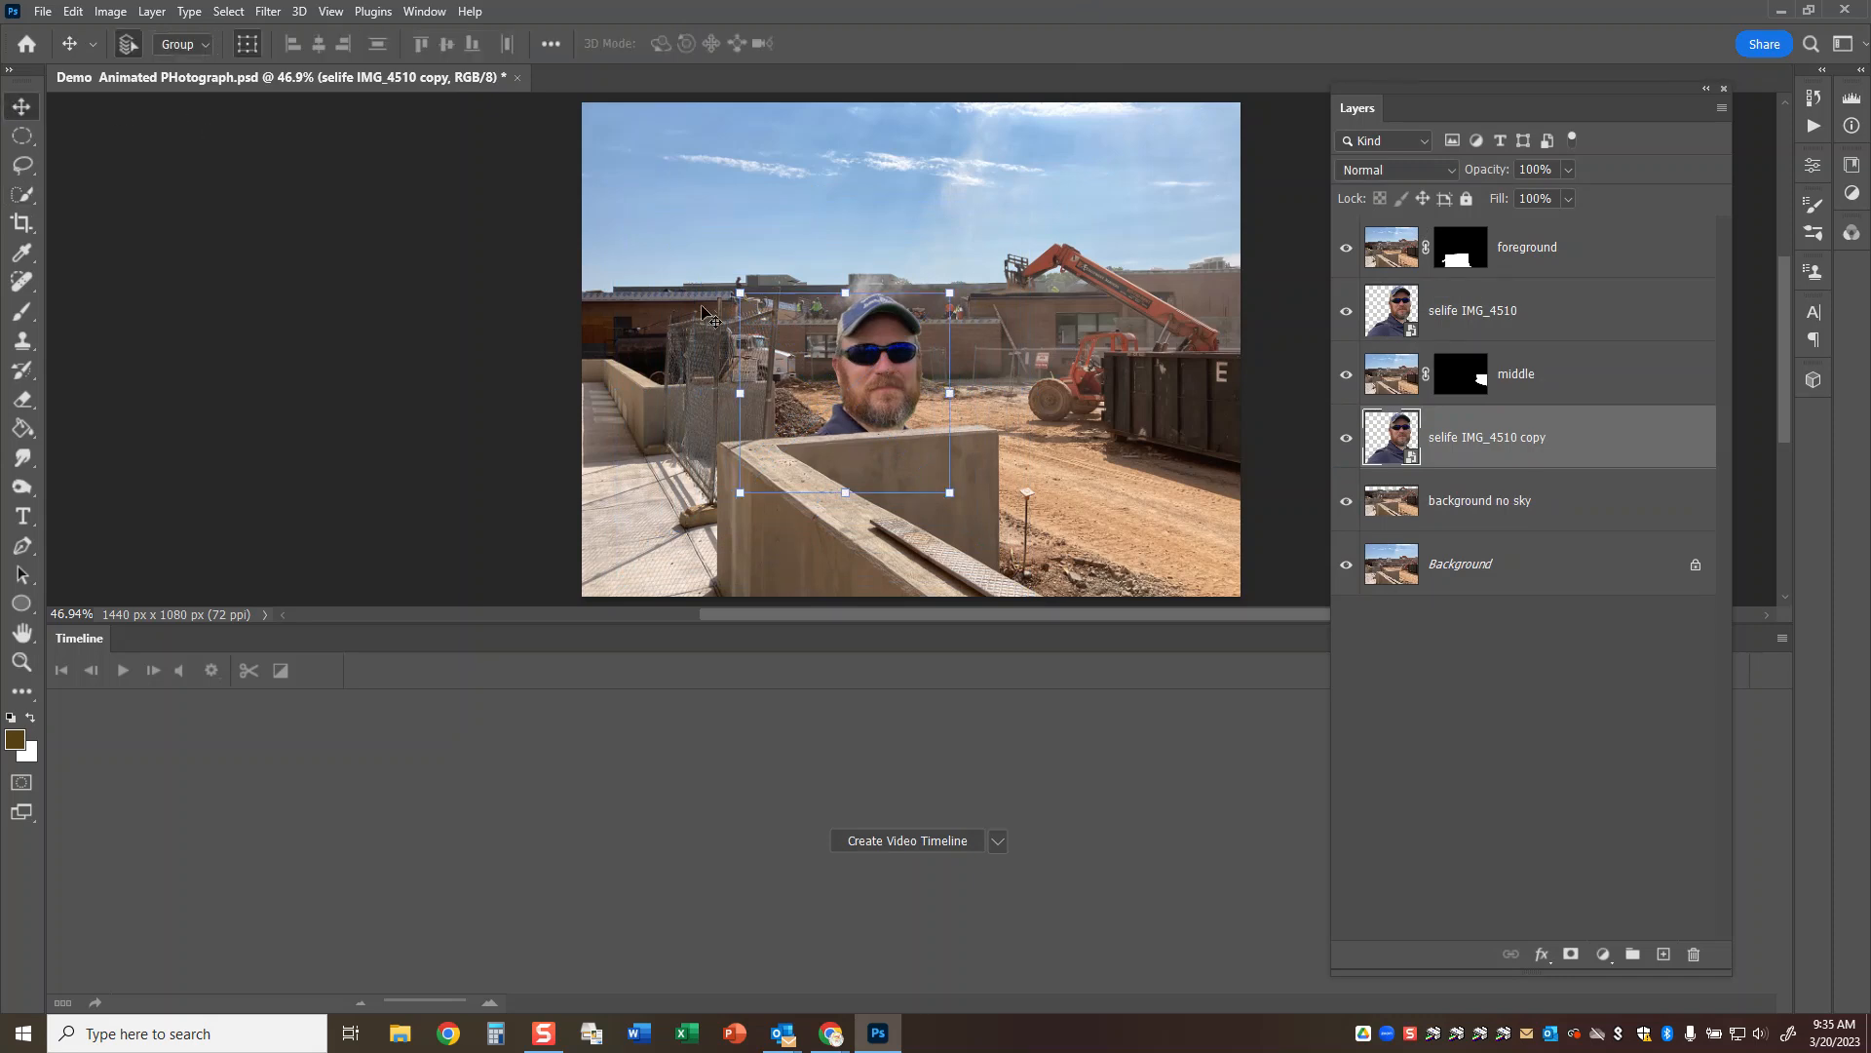
pyautogui.hotkey('ctrl', 't')
pyautogui.moveTo(739, 292); pyautogui.dragTo(1145, 322)
pyautogui.click(1065, 43)
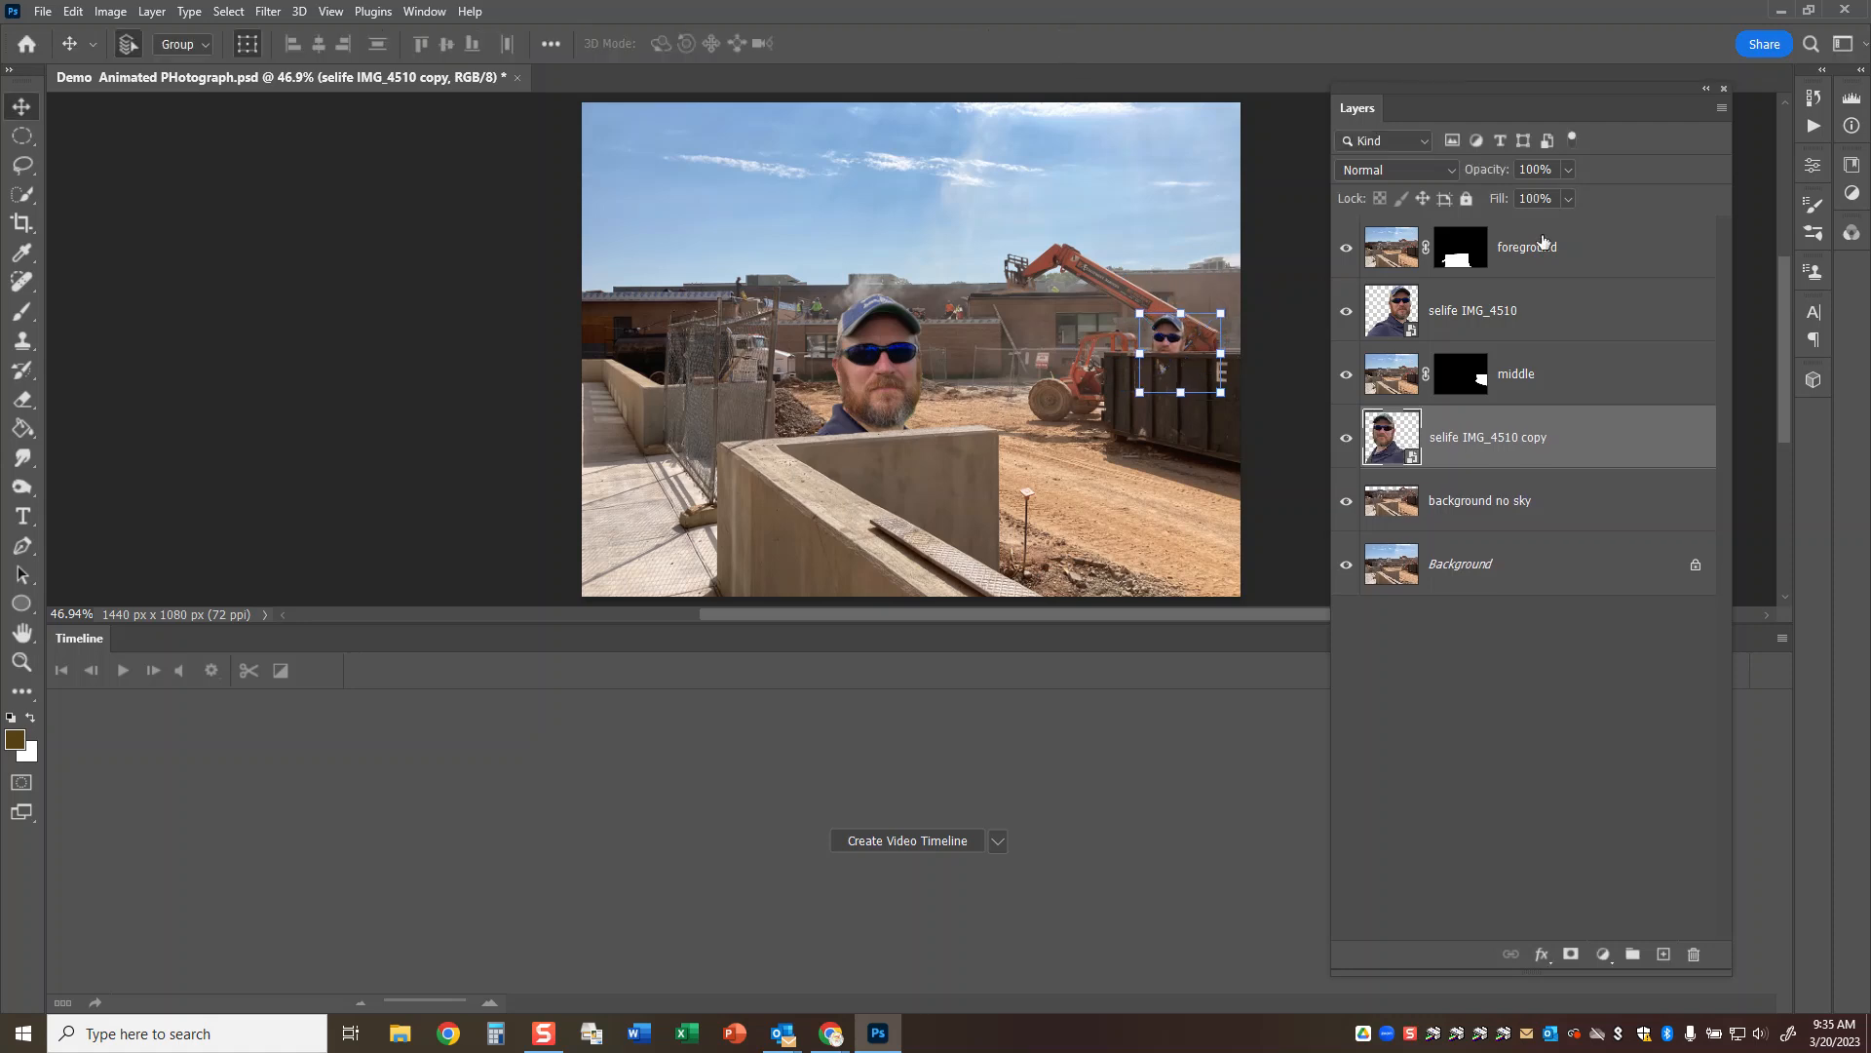
# Duplicate the small selfie, put one copy below background no sky, scale it to about 11% above the roofline, and save the document.
pyautogui.hotkey('ctrl', 'j')
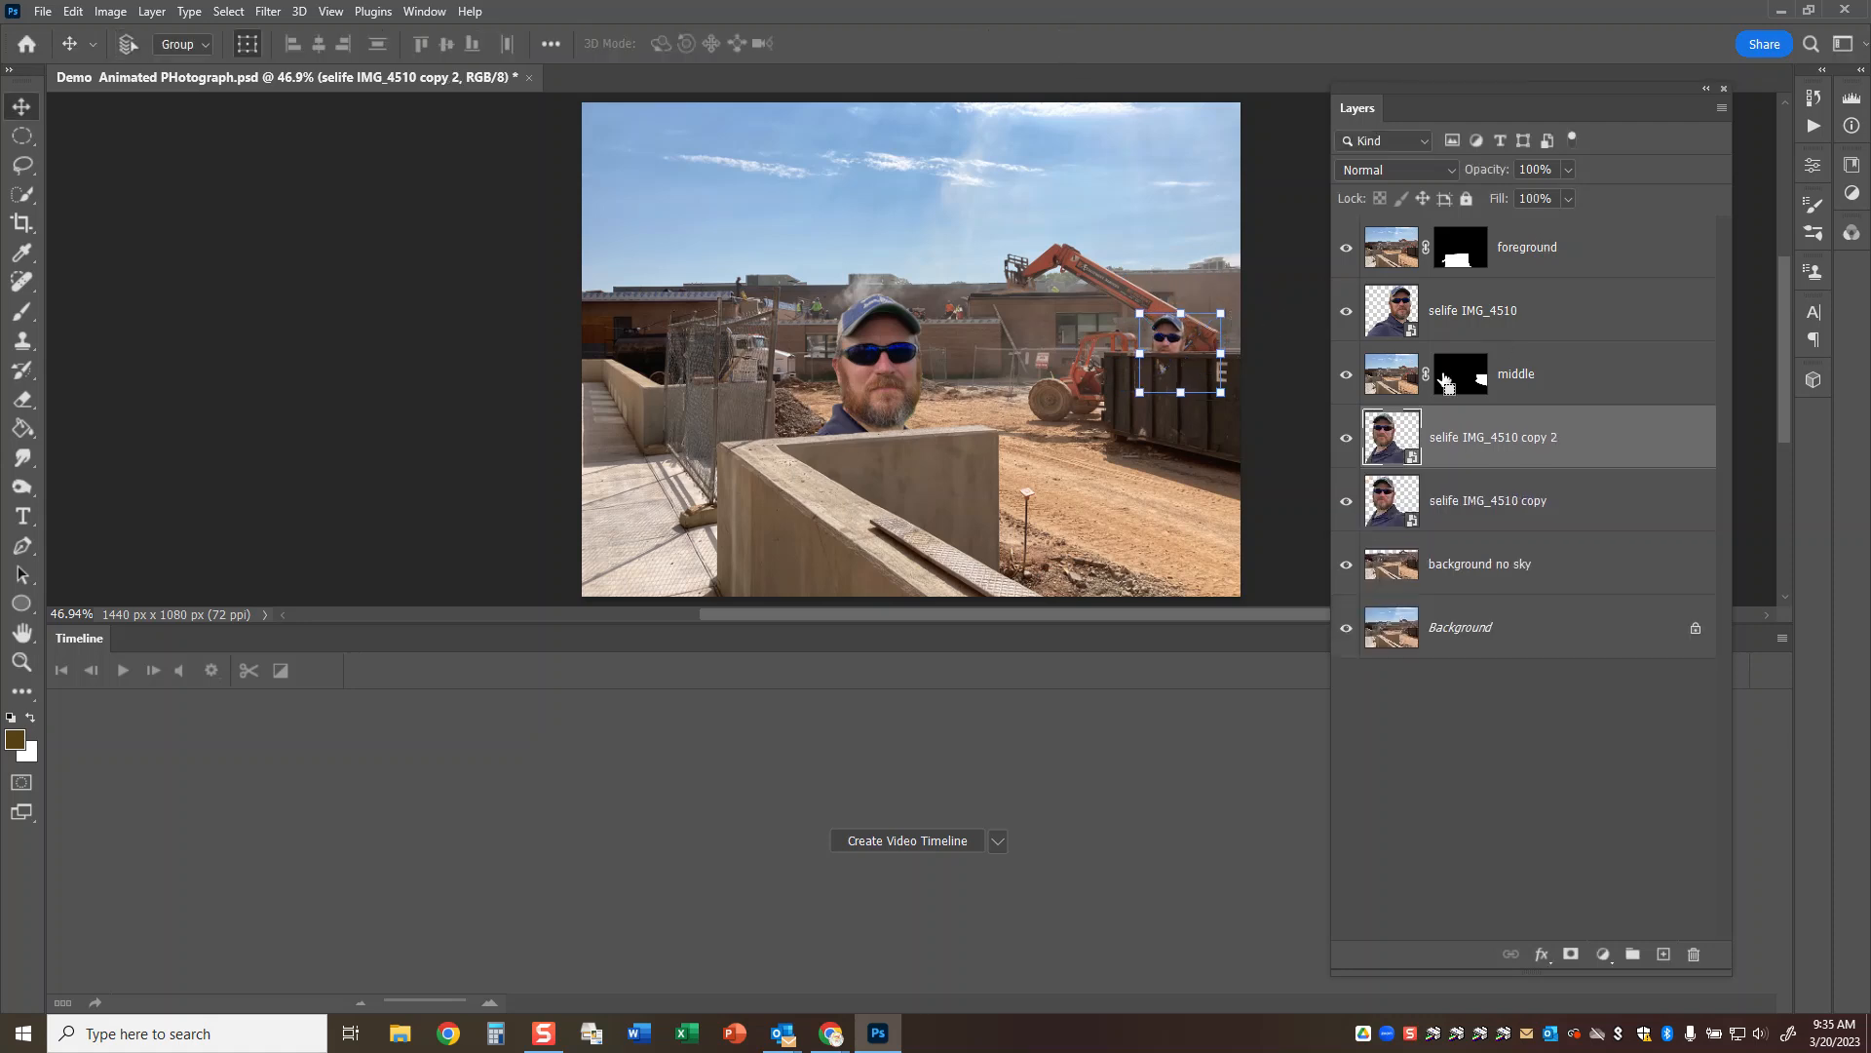
pyautogui.click(1433, 502)
pyautogui.moveTo(1433, 502); pyautogui.dragTo(1438, 596)
pyautogui.hotkey('ctrl', 't')
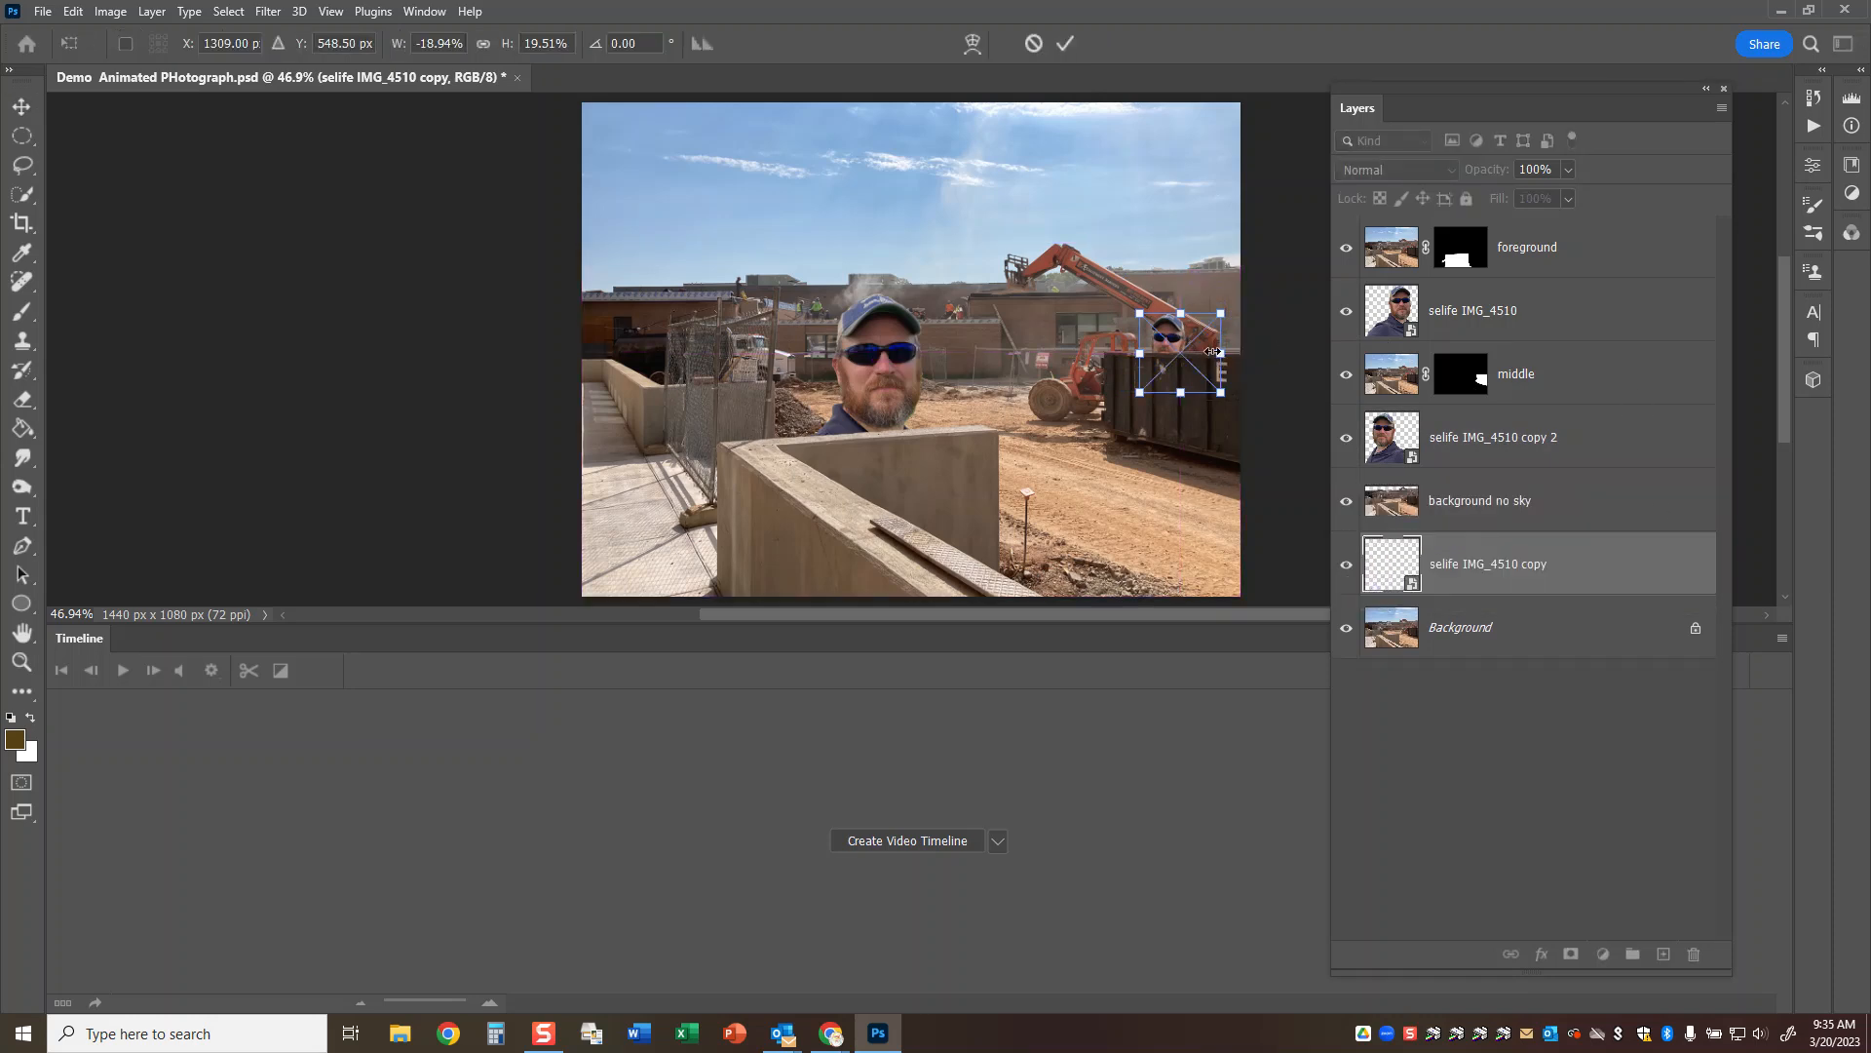
pyautogui.moveTo(1179, 351); pyautogui.dragTo(938, 248)
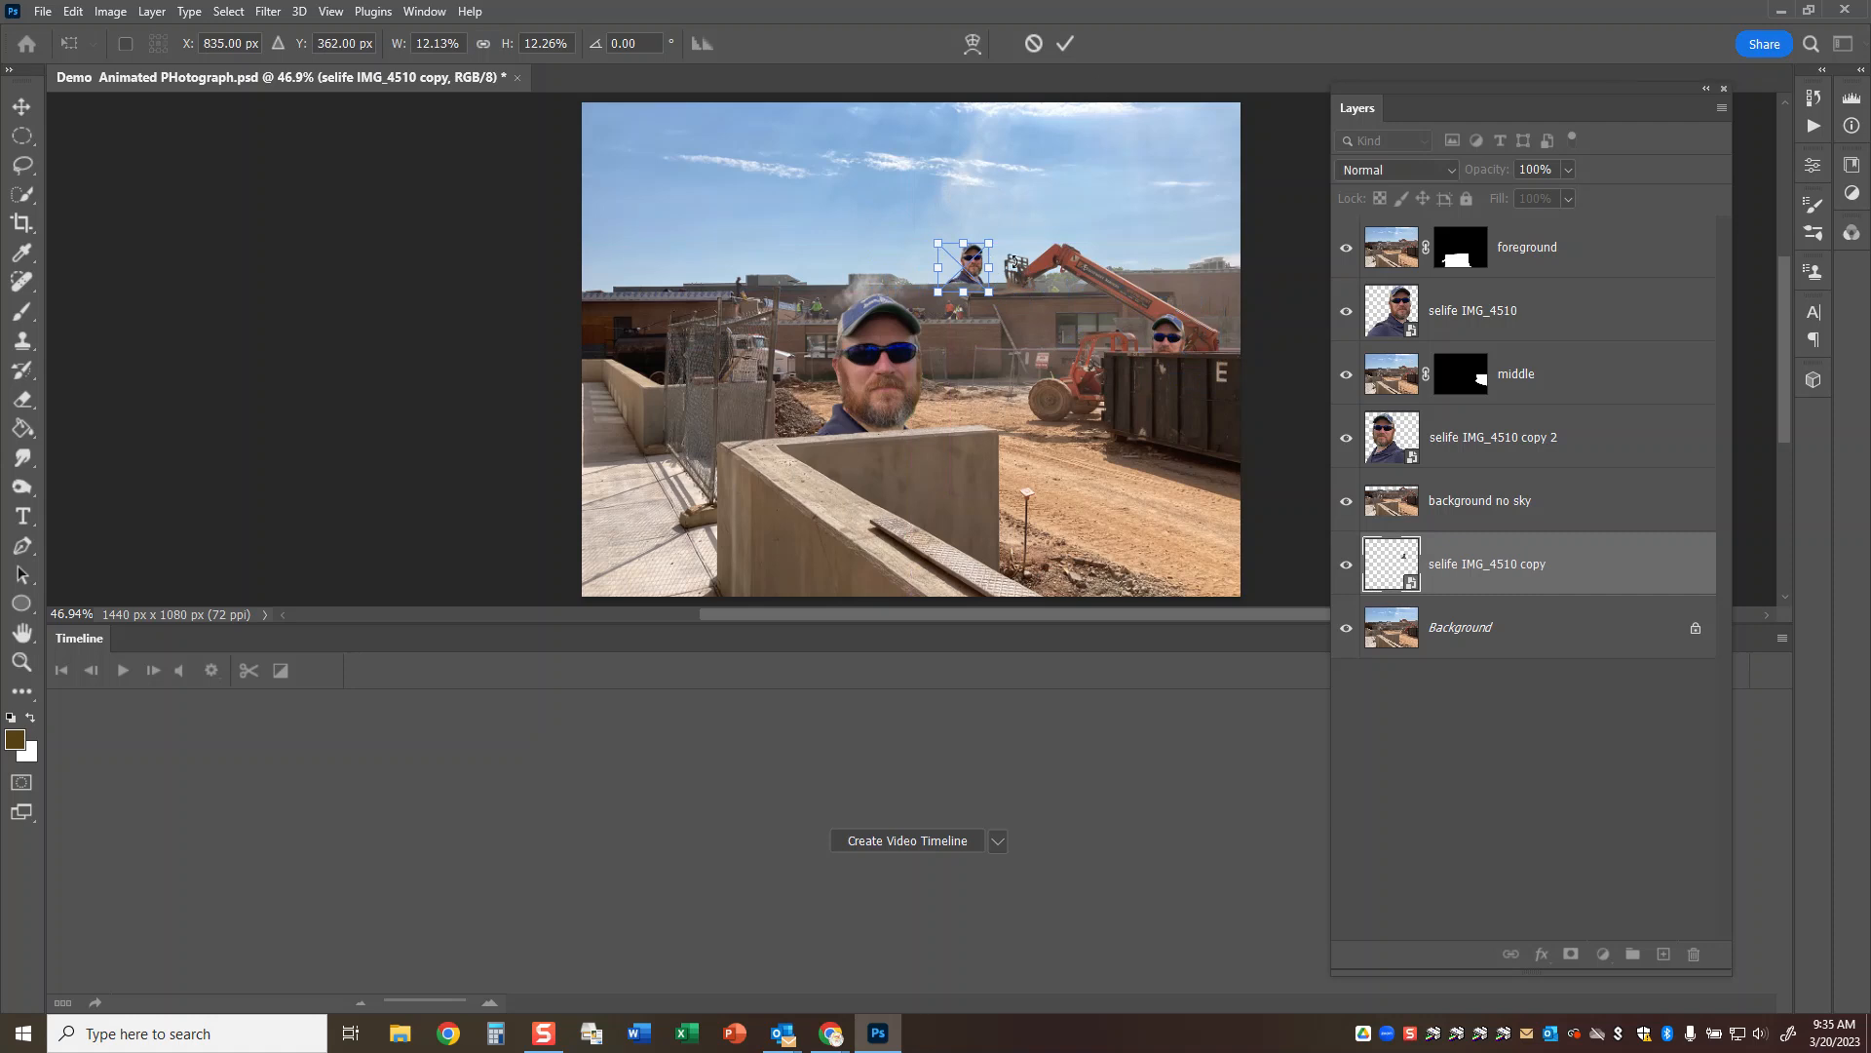
pyautogui.moveTo(986, 244); pyautogui.dragTo(981, 248)
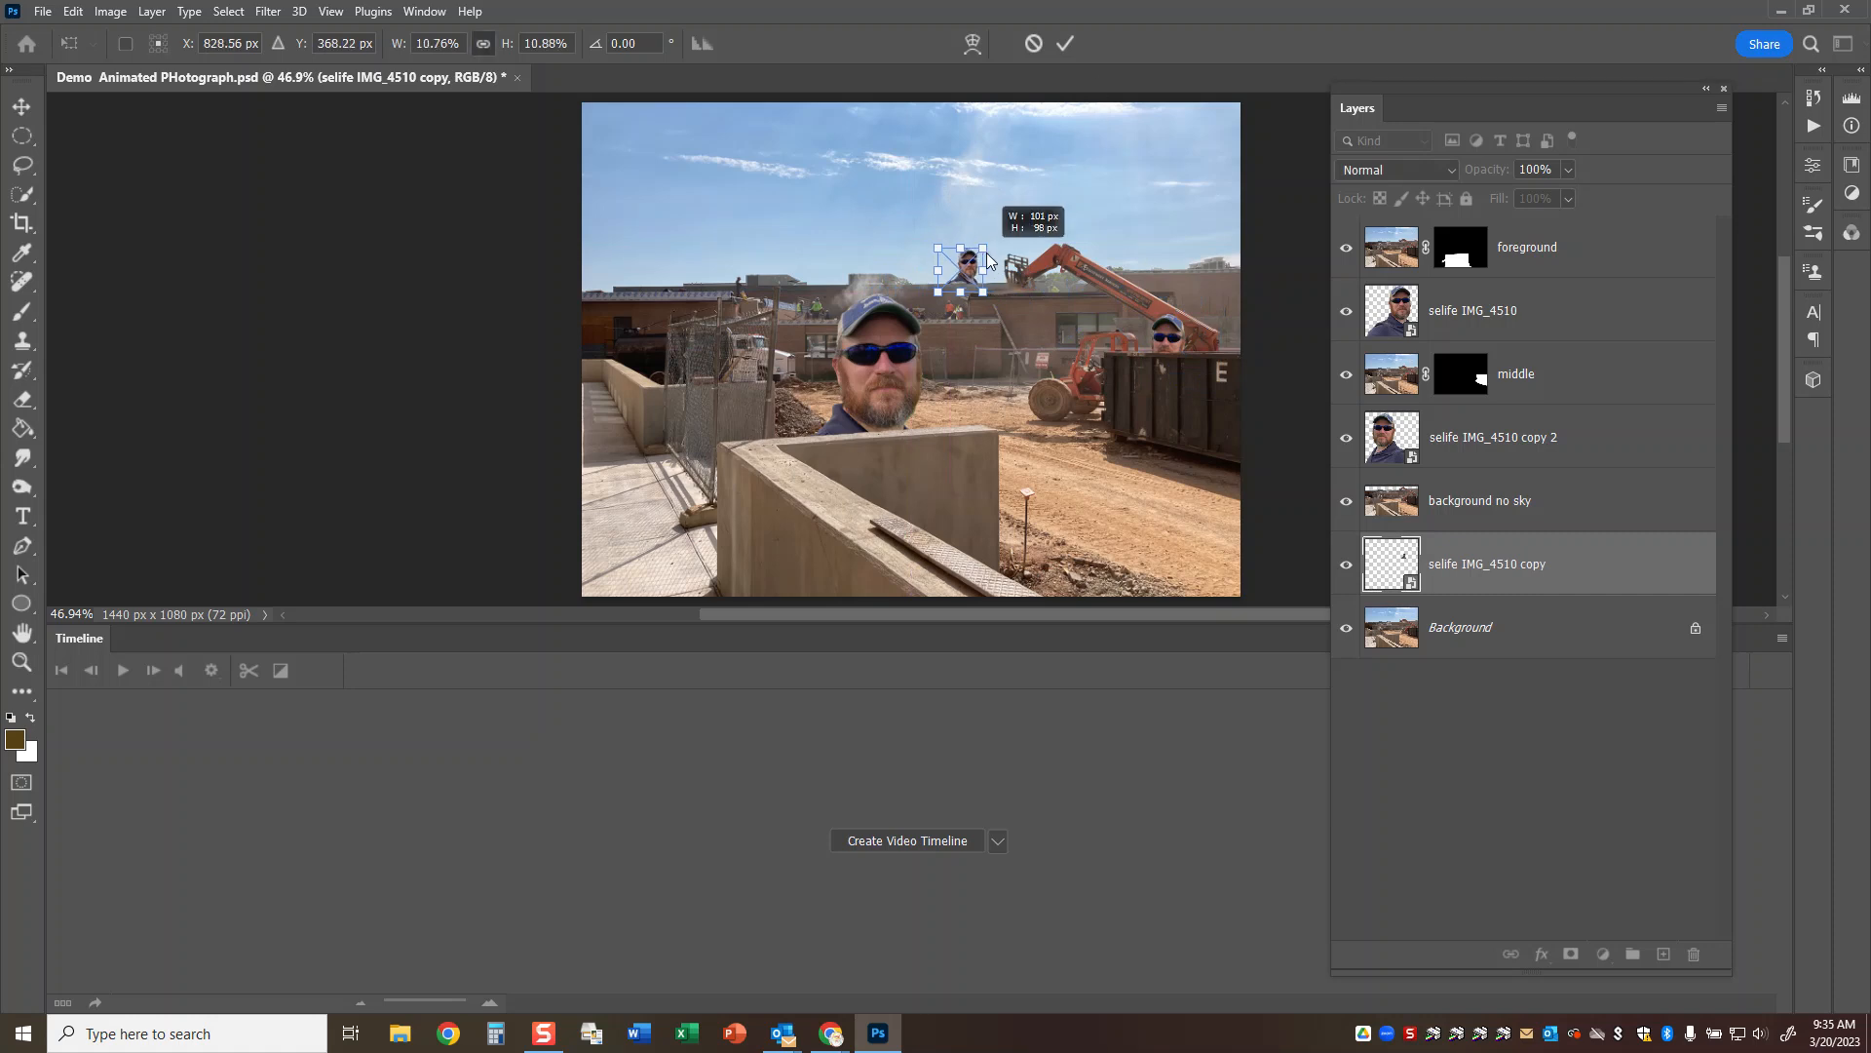
pyautogui.click(1067, 43)
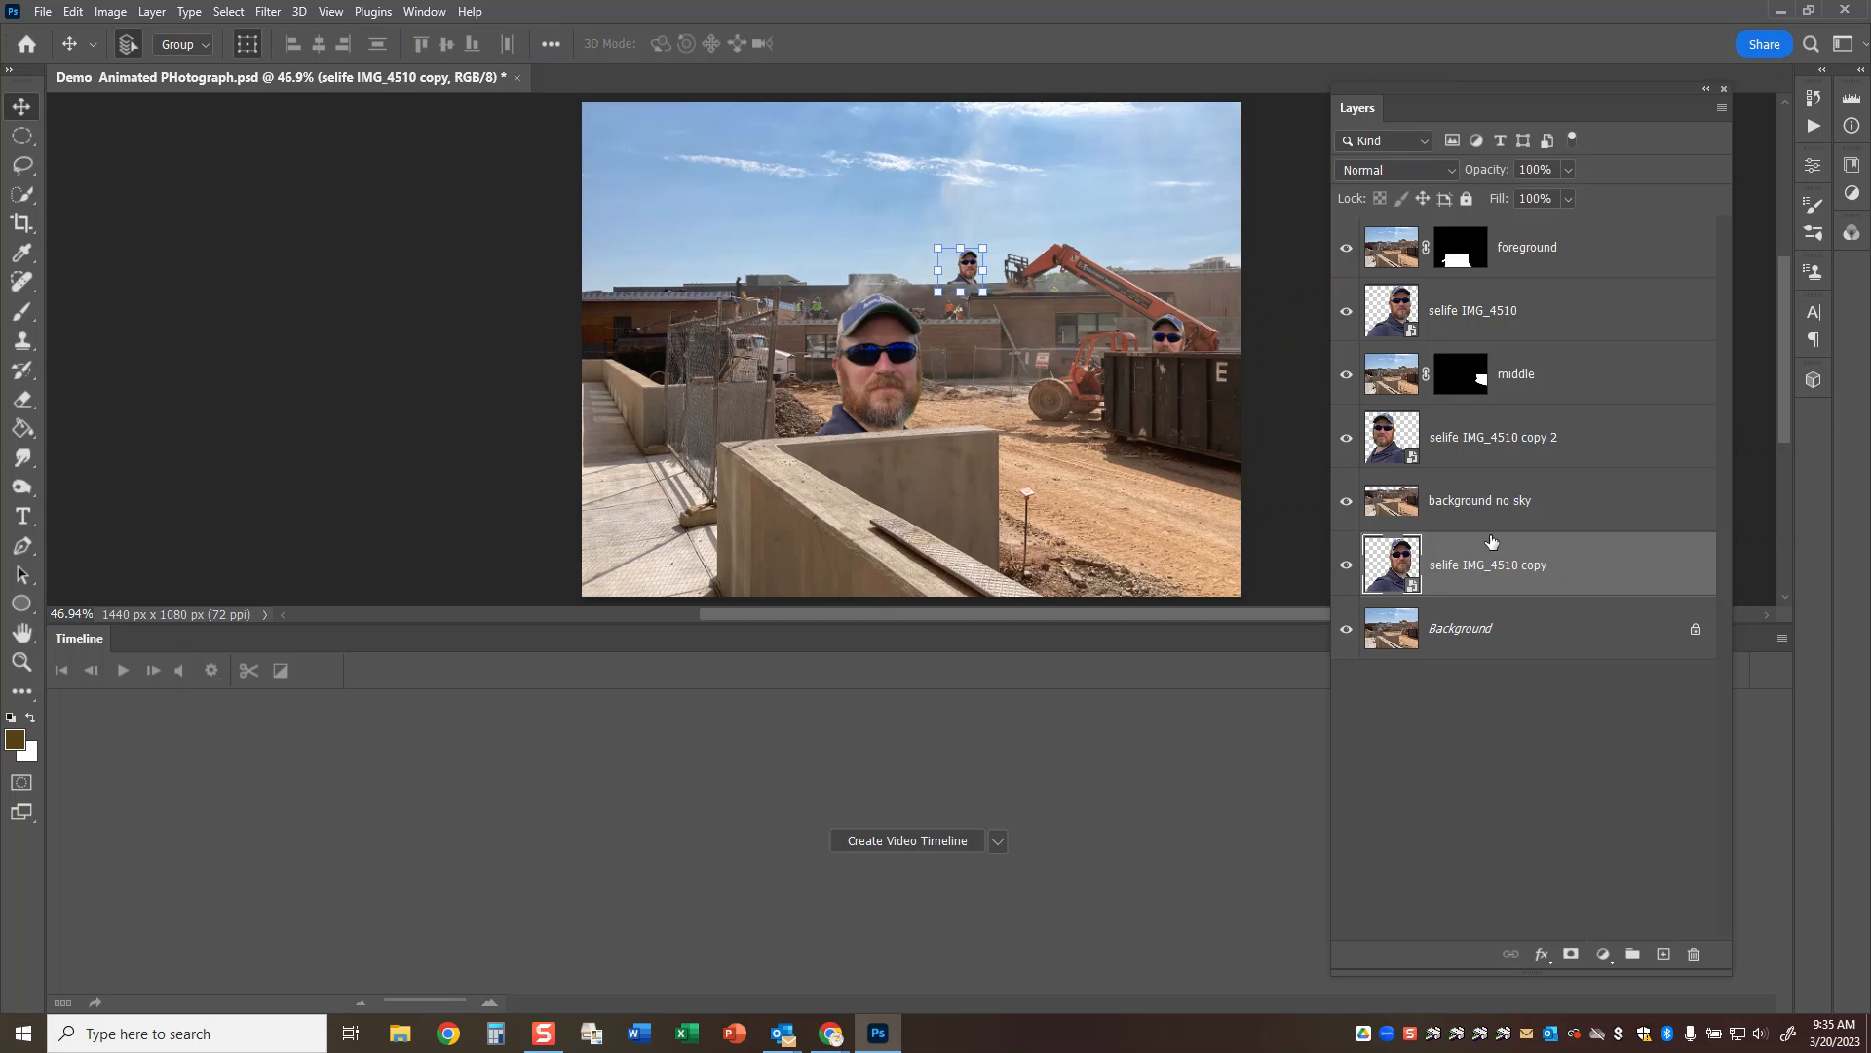
pyautogui.hotkey('ctrl', 's')
# Lower the three selfies out of sight behind the wall, dumpster and building, enlarging the dumpster one to about 24%.
pyautogui.click(1523, 324)
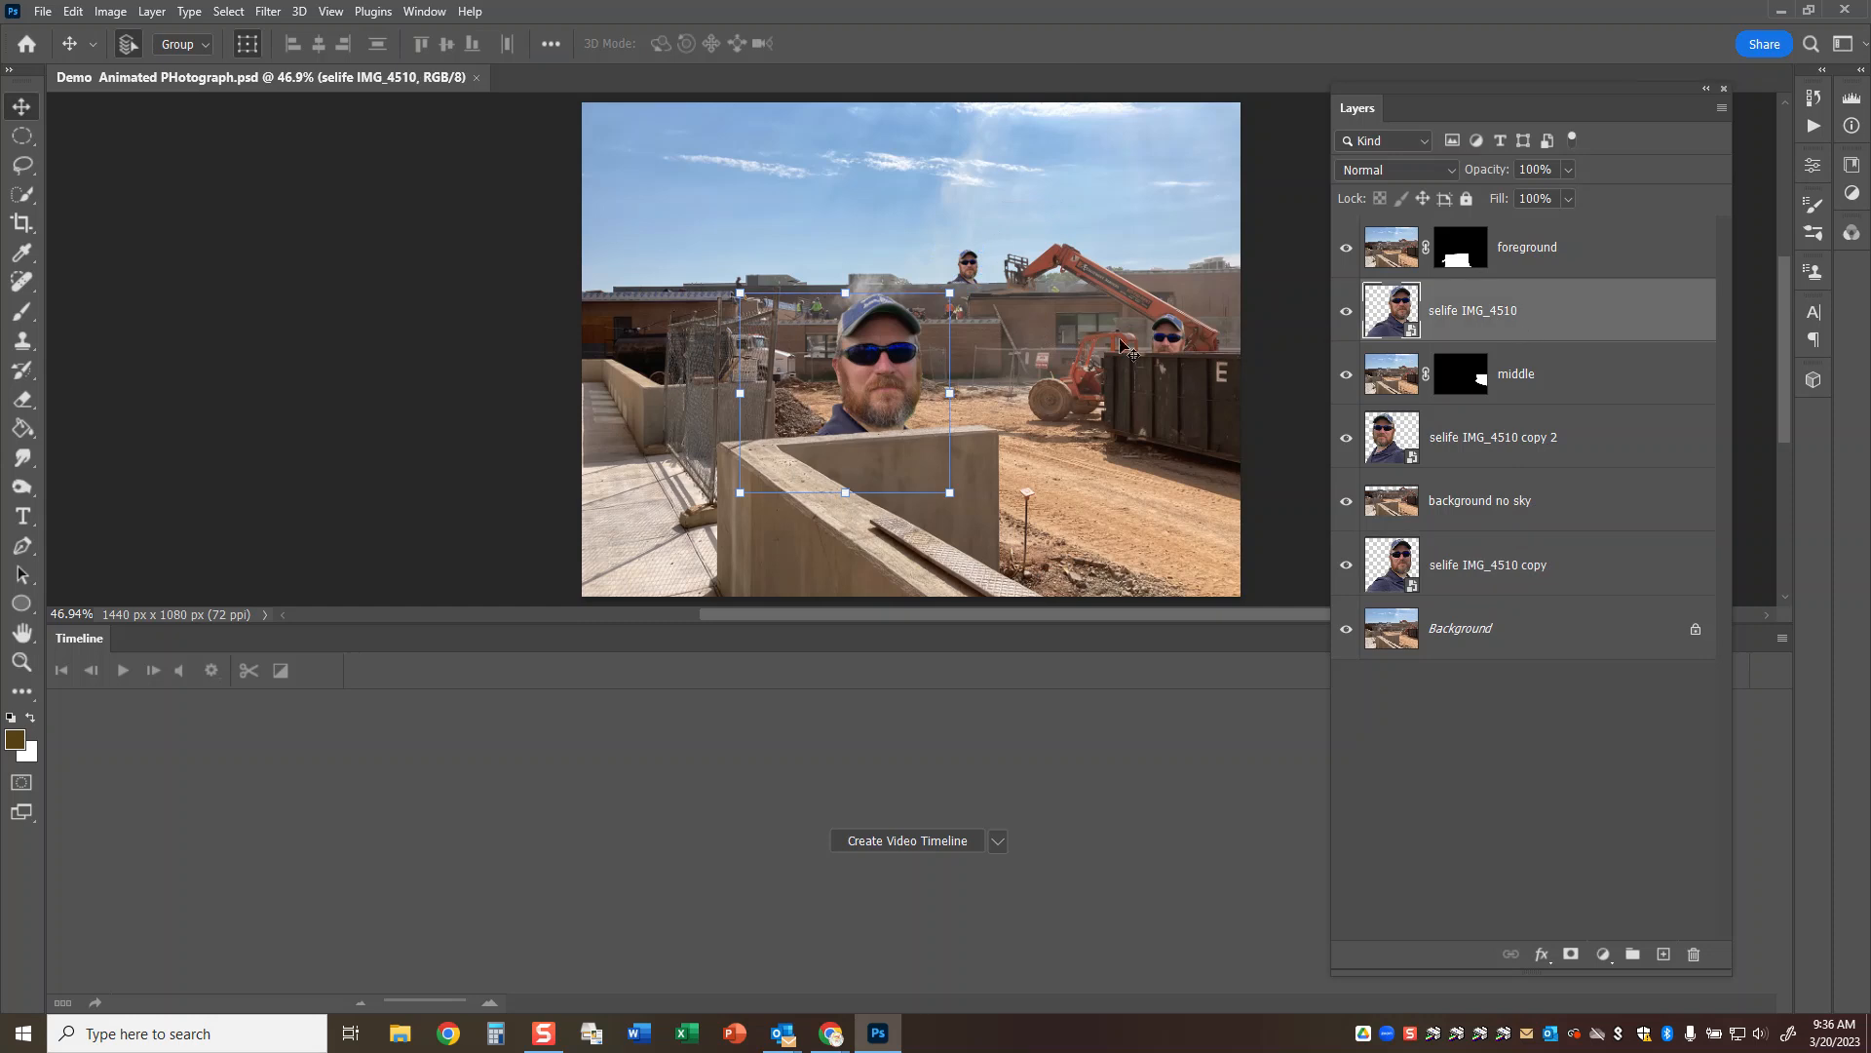
pyautogui.moveTo(863, 331); pyautogui.dragTo(849, 486)
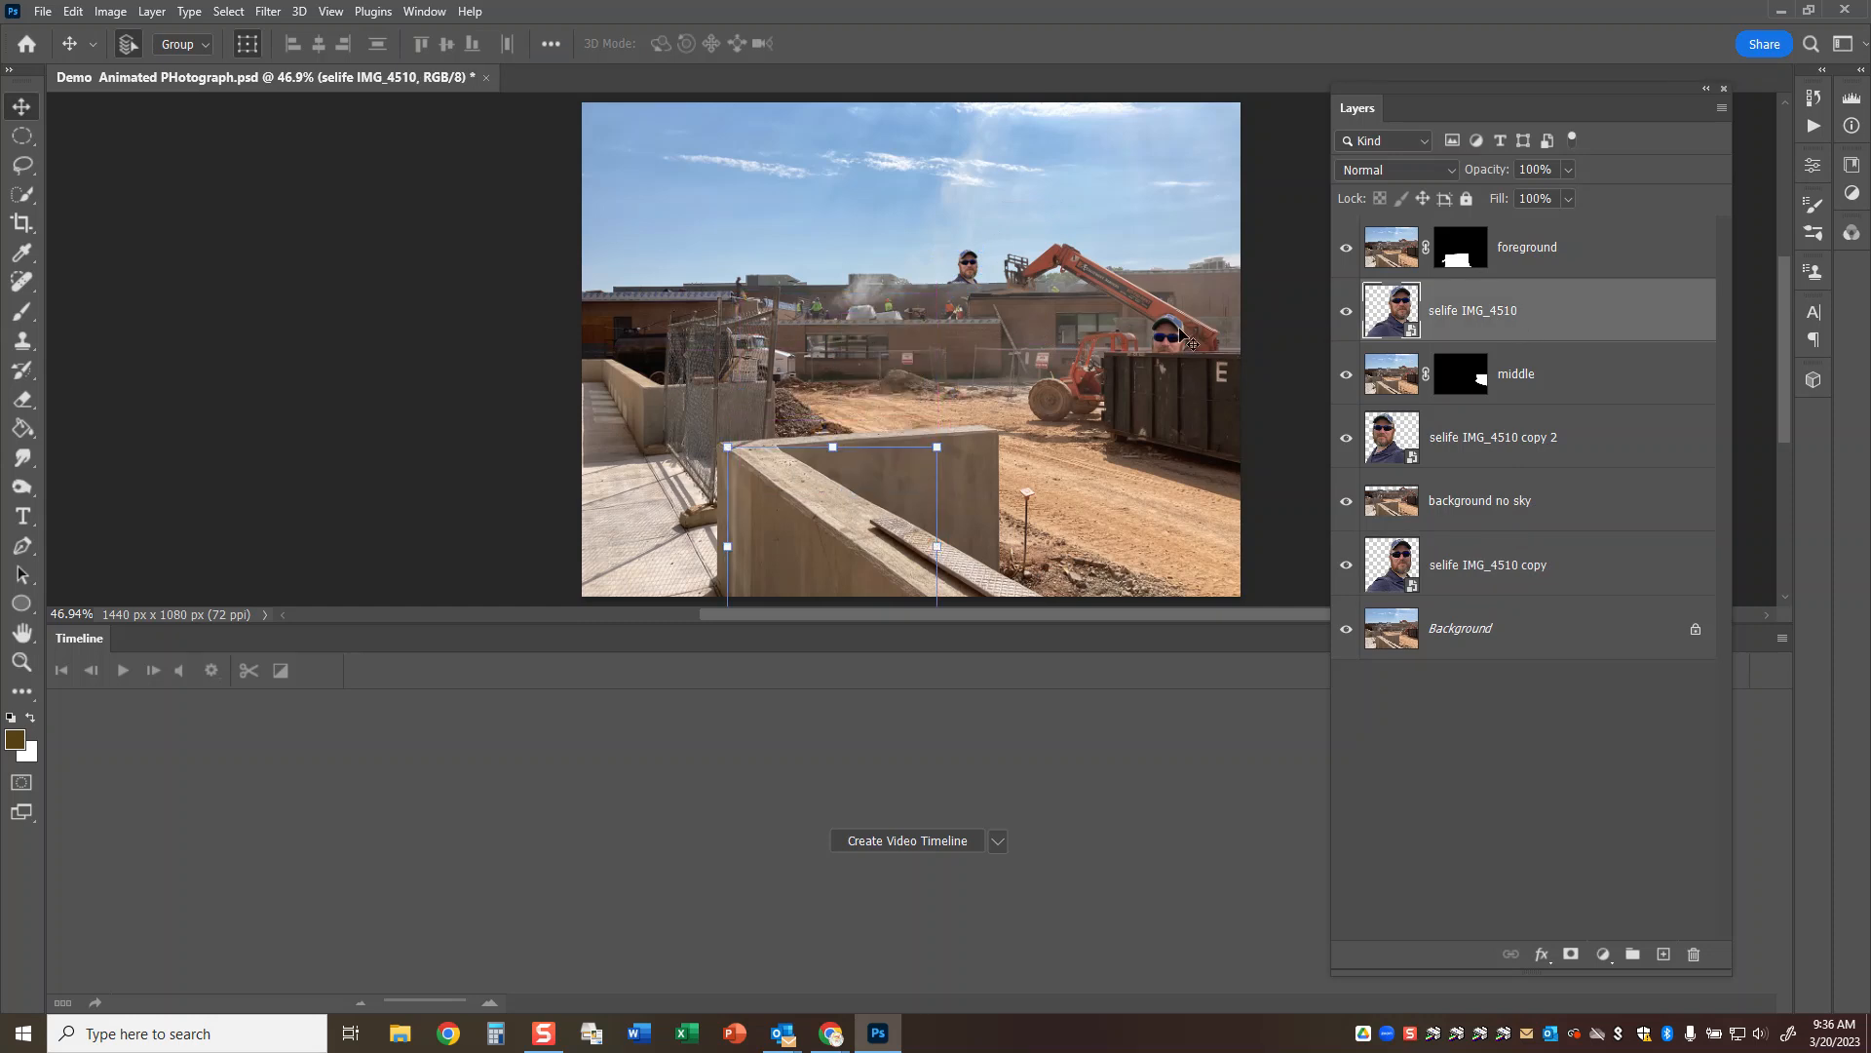
pyautogui.click(1182, 335)
pyautogui.hotkey('ctrl', 't')
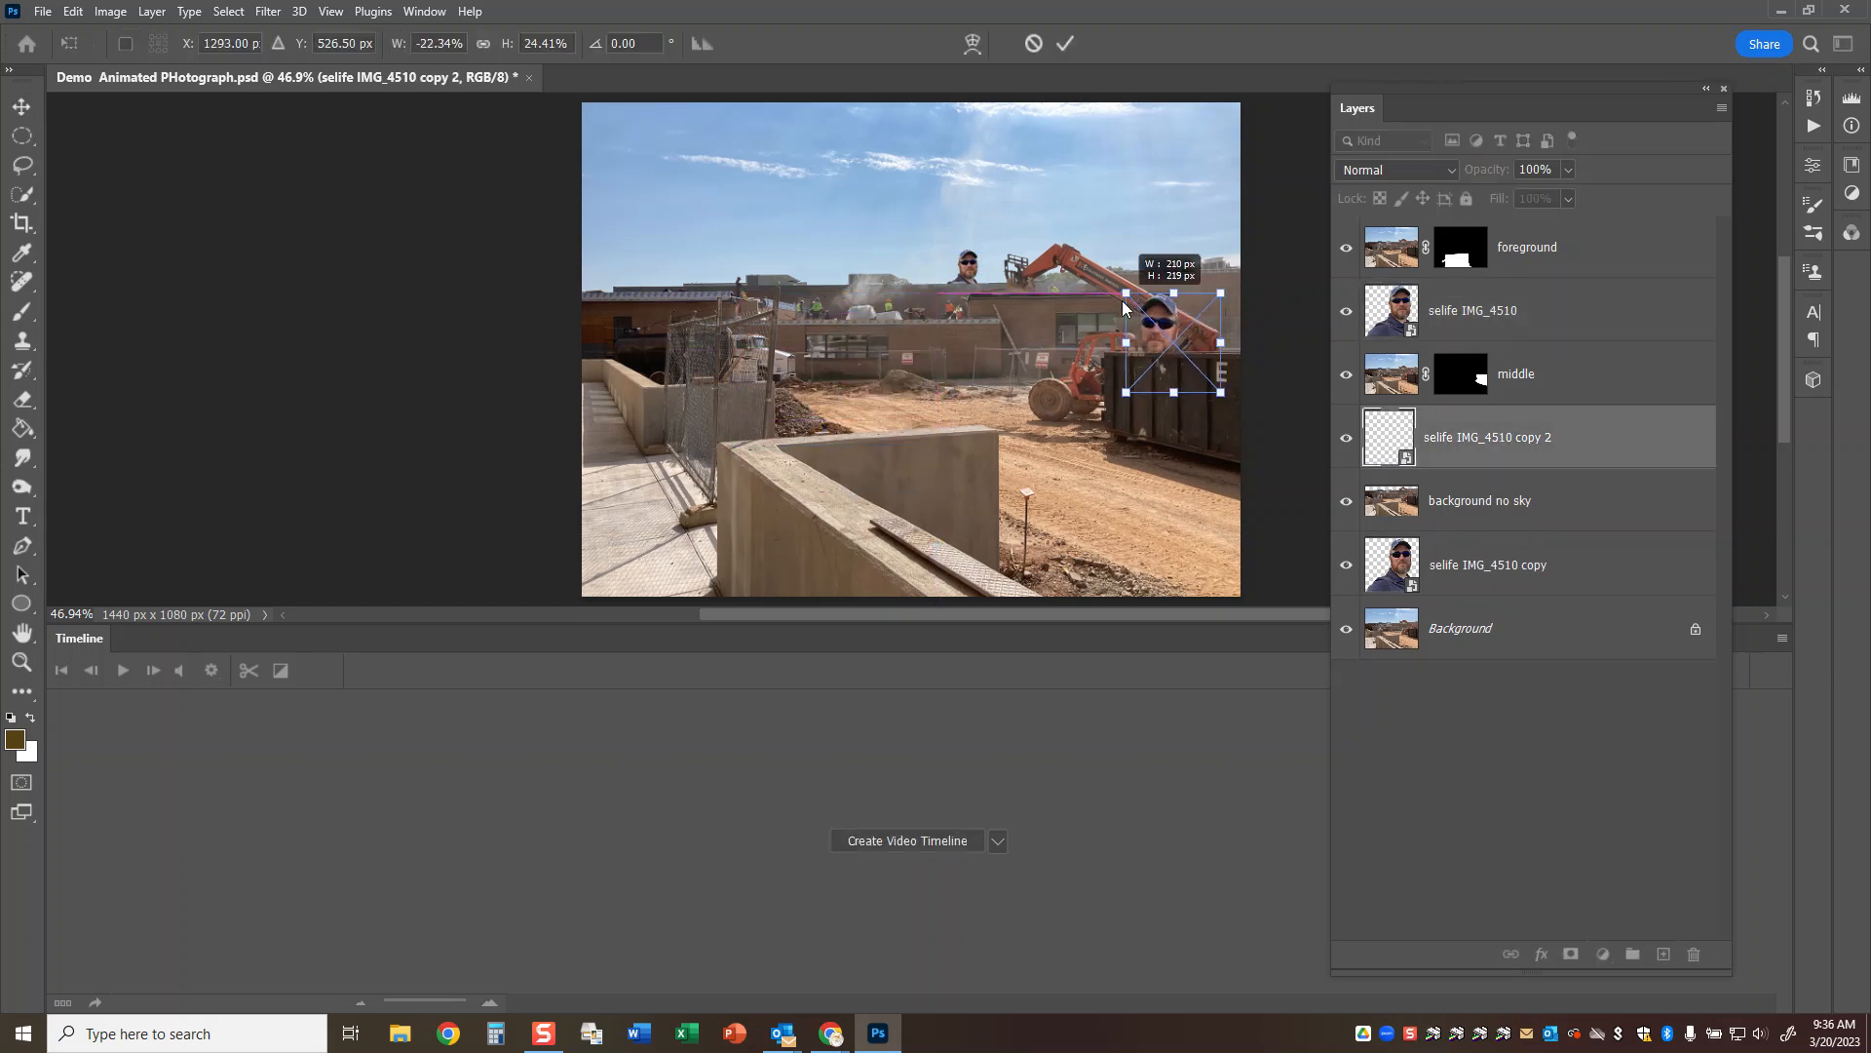
pyautogui.moveTo(1153, 322); pyautogui.dragTo(1192, 387)
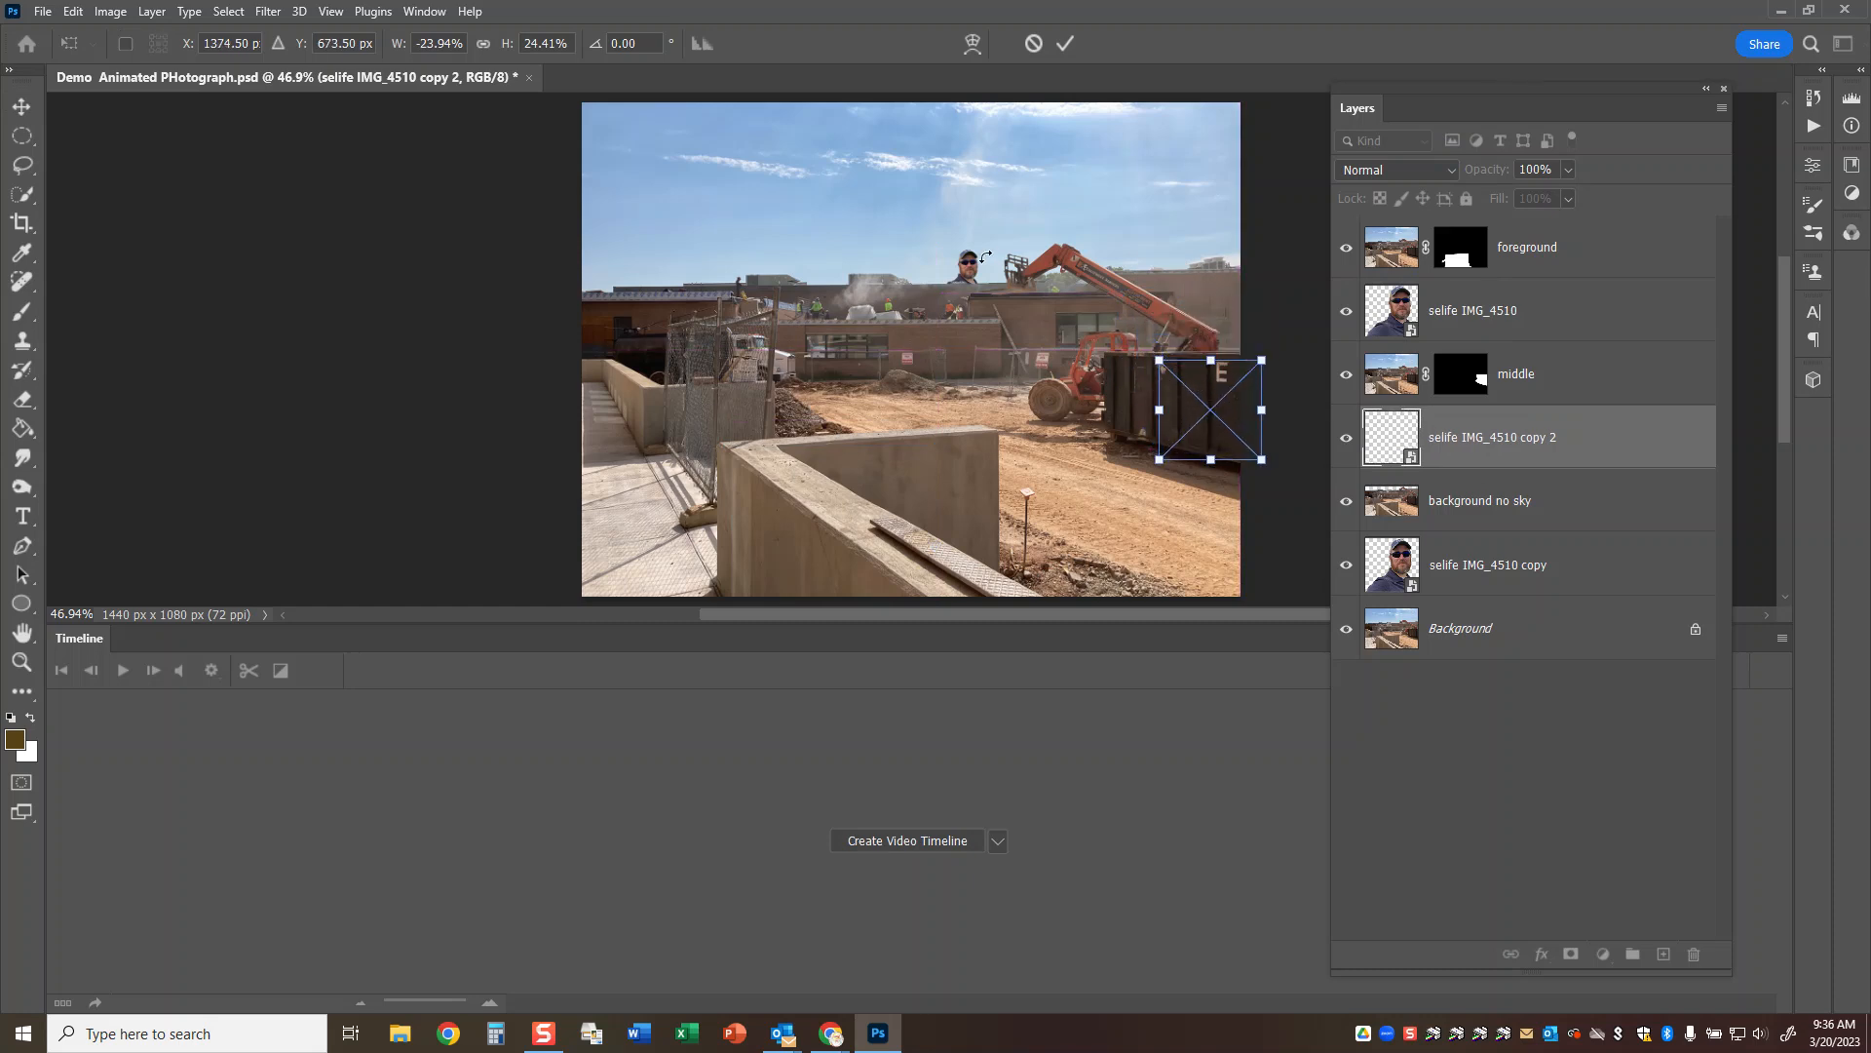
pyautogui.click(1064, 45)
pyautogui.moveTo(970, 269); pyautogui.dragTo(945, 314)
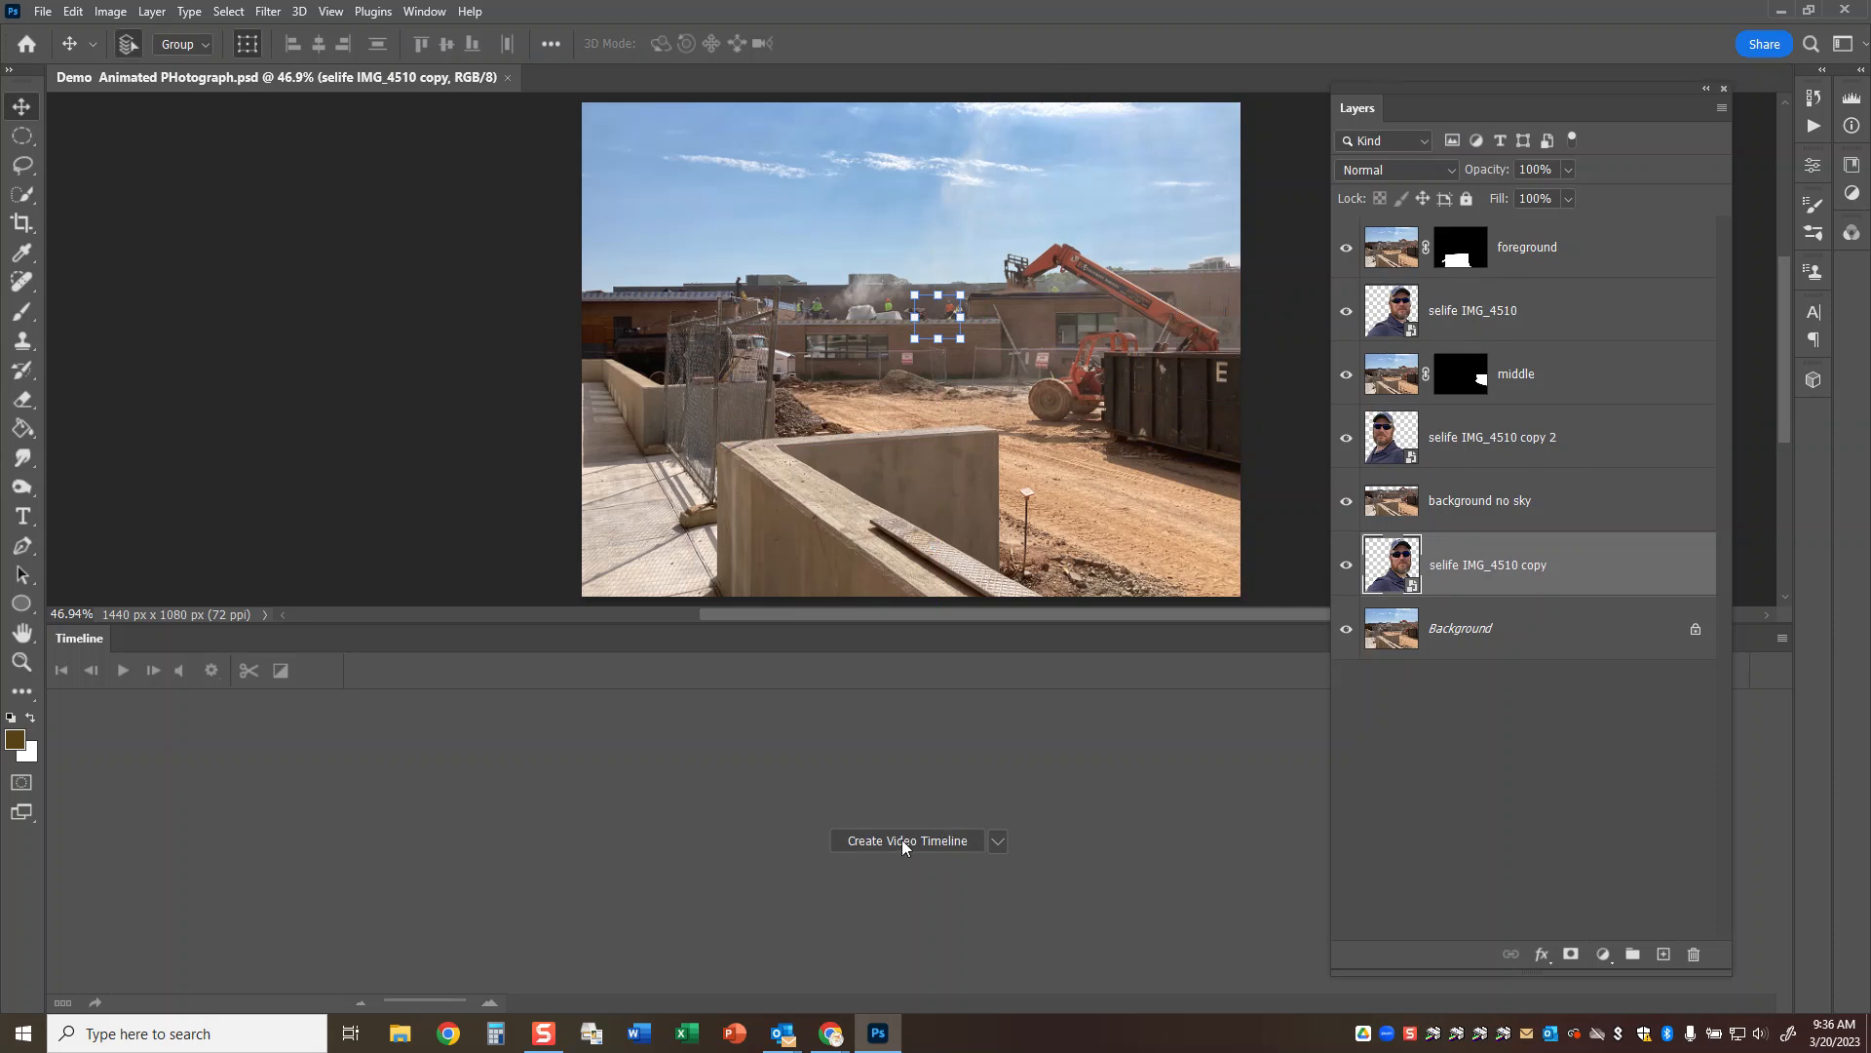
# Create a video timeline and expand the animation properties of the selife IMG_4510 track.
pyautogui.click(903, 841)
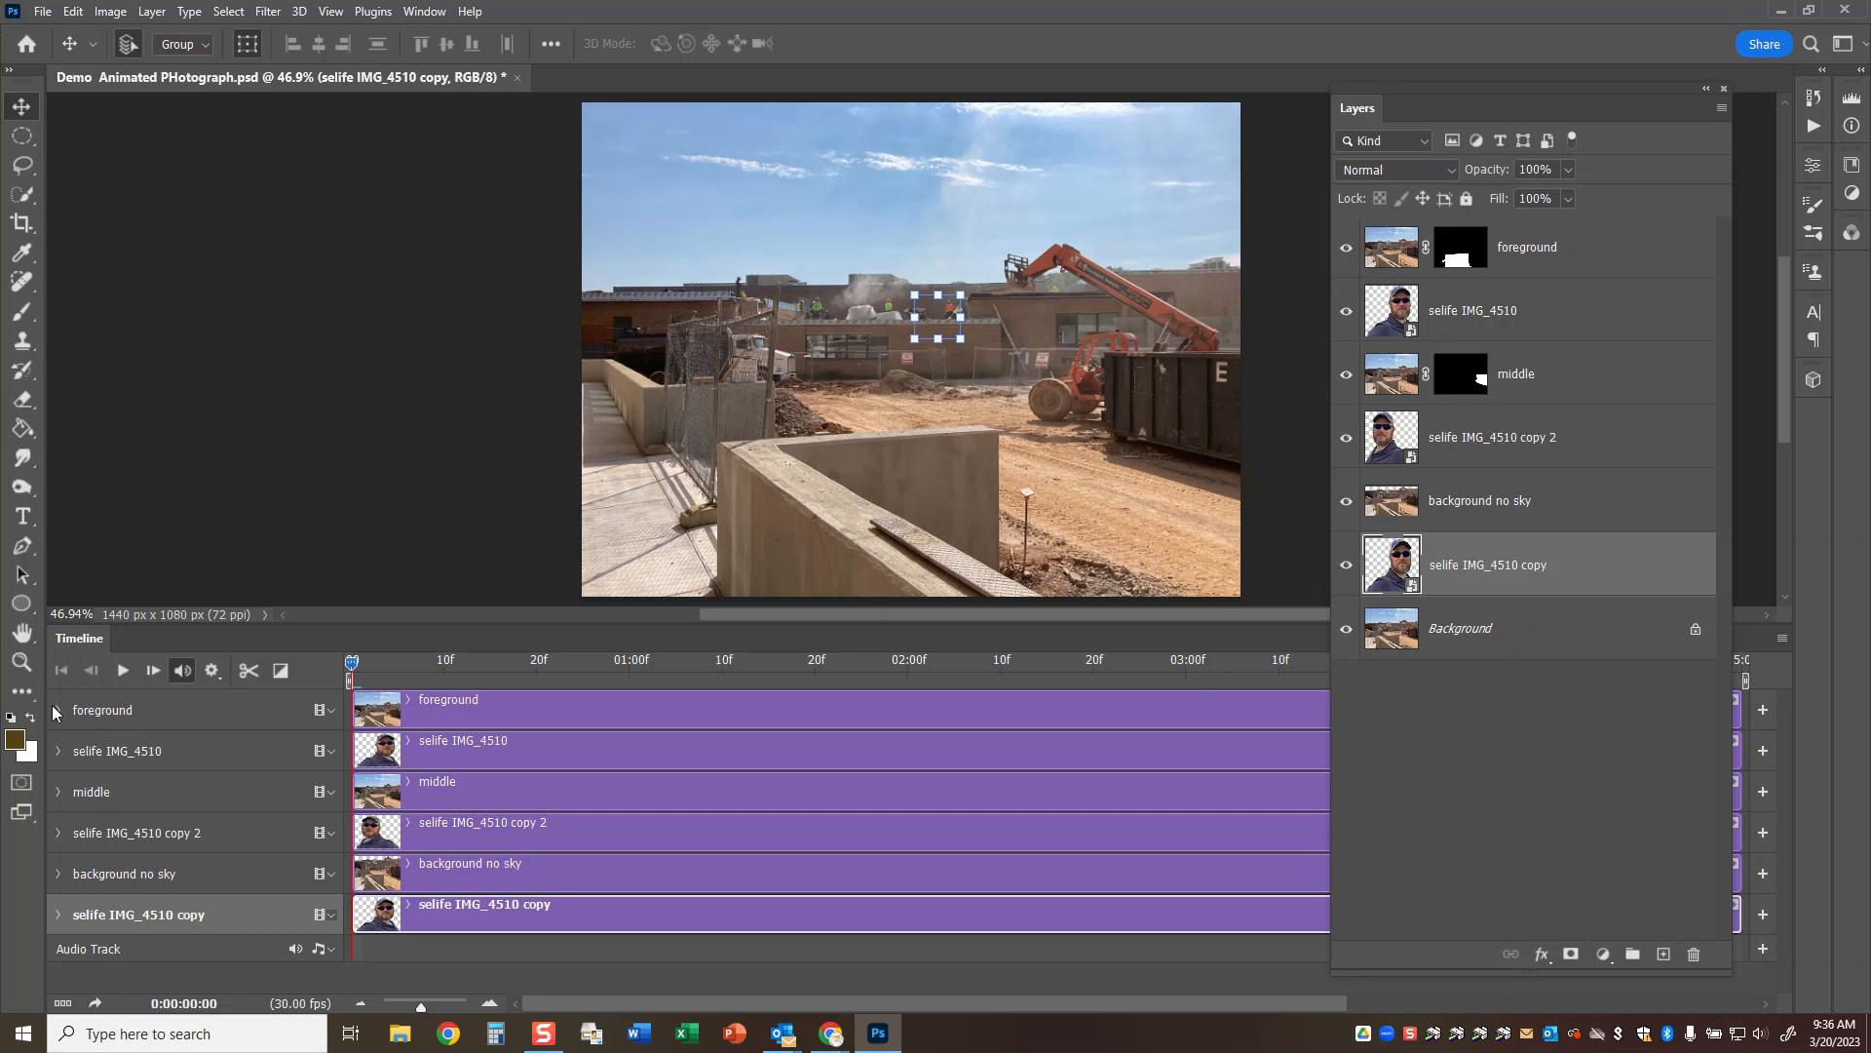
pyautogui.click(58, 750)
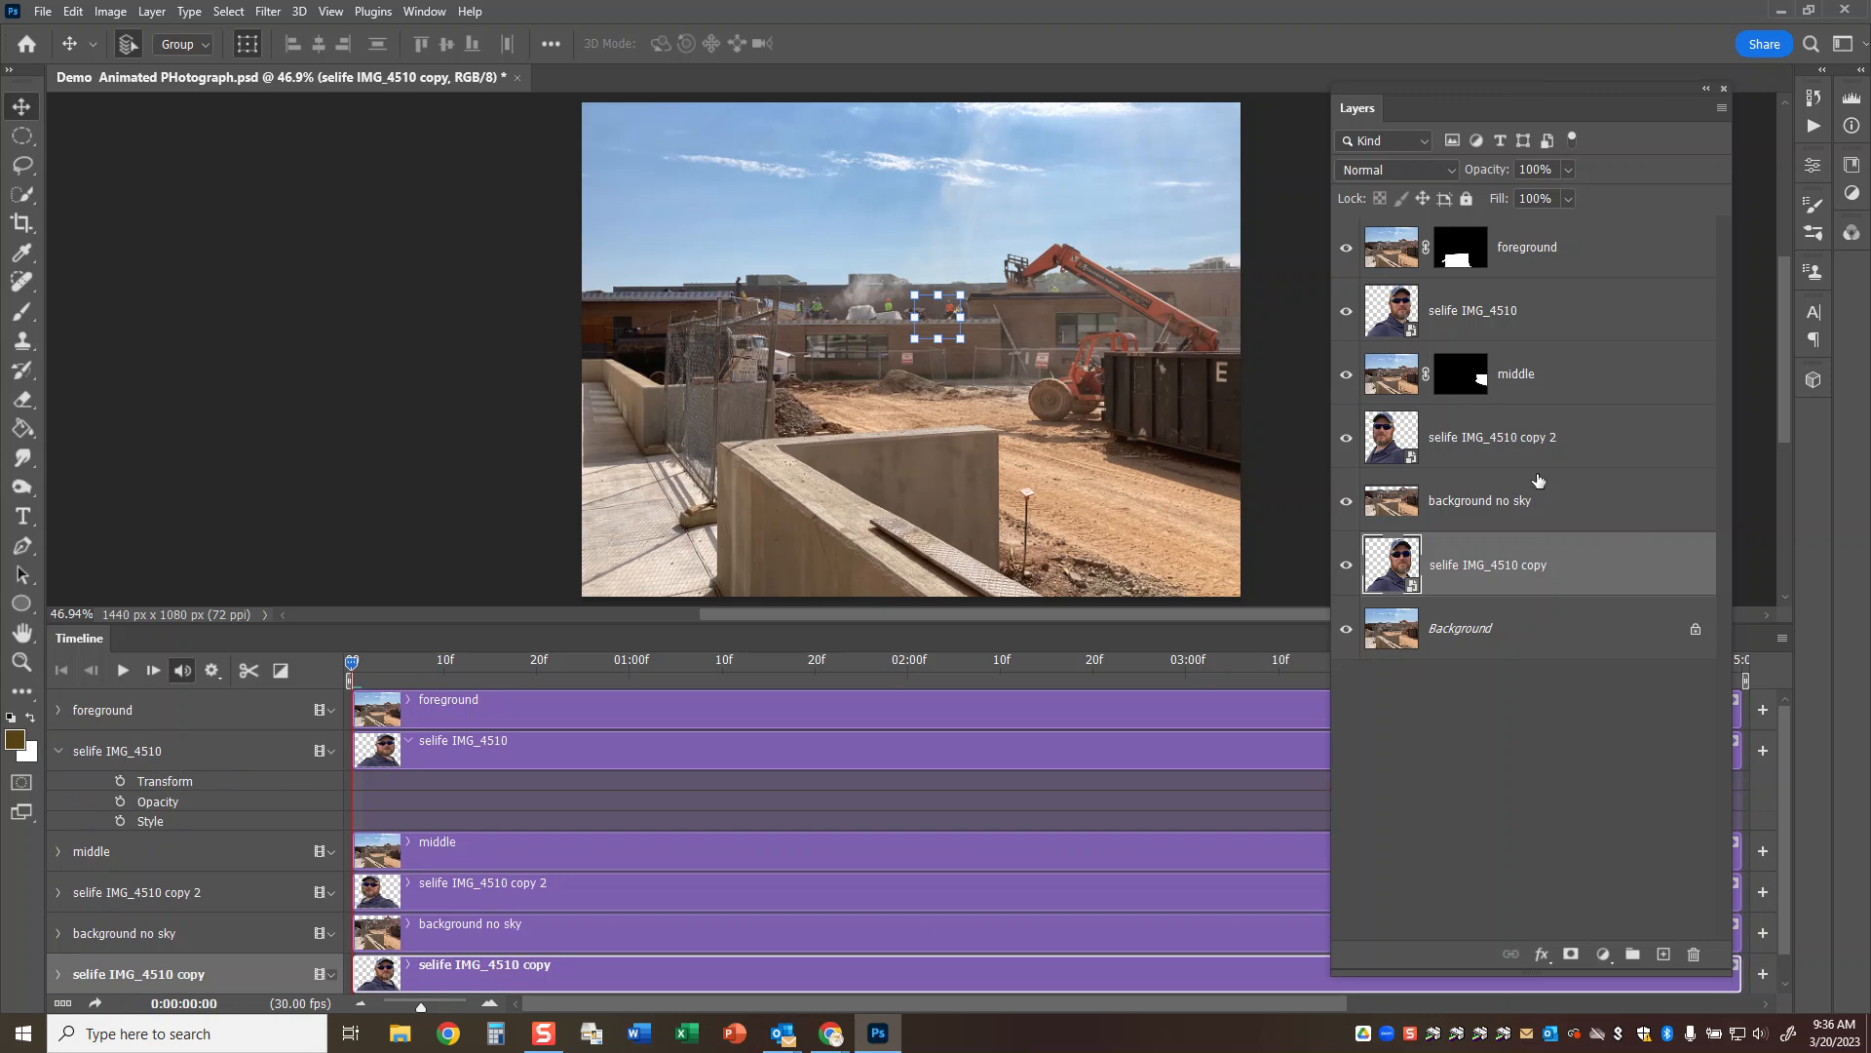
# Rename the wall selfie layer Big, the dumpster selfie Med and the rooftop selfie small.
pyautogui.doubleClick(1491, 311)
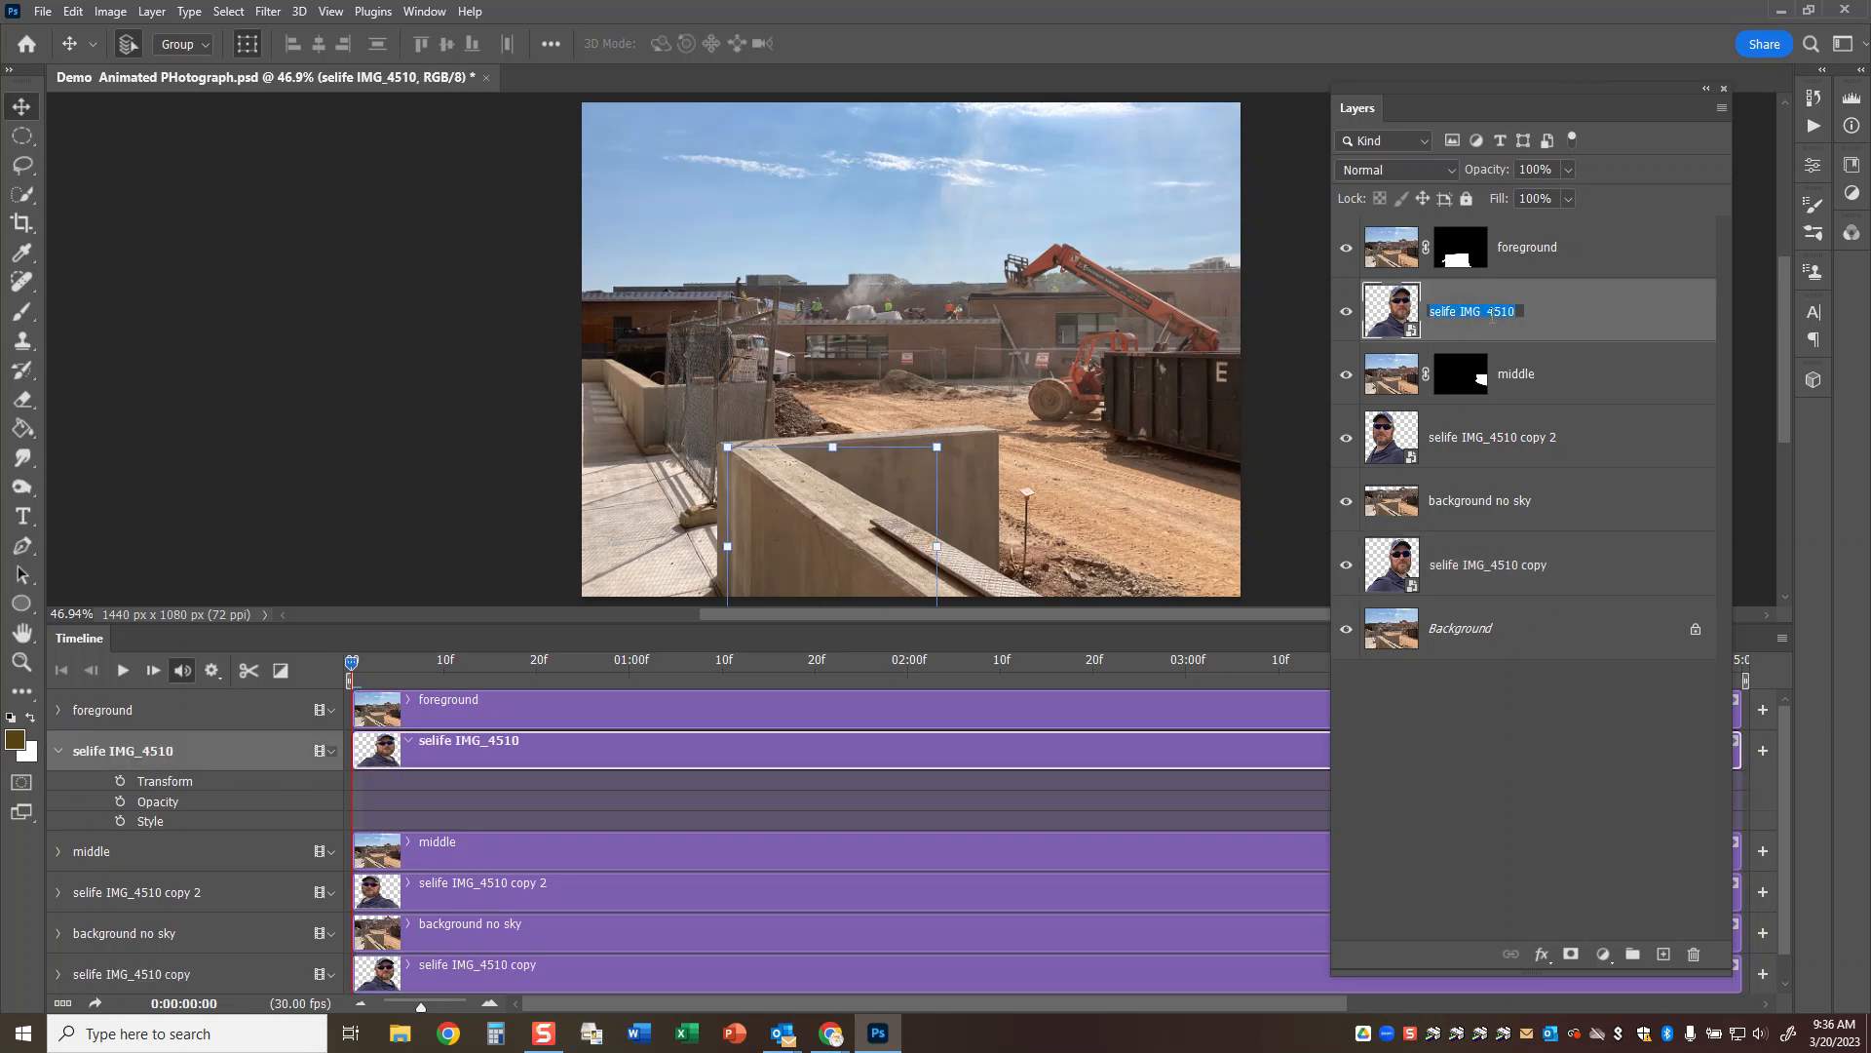
pyautogui.write('Big')
pyautogui.doubleClick(1481, 441)
pyautogui.write('Med')
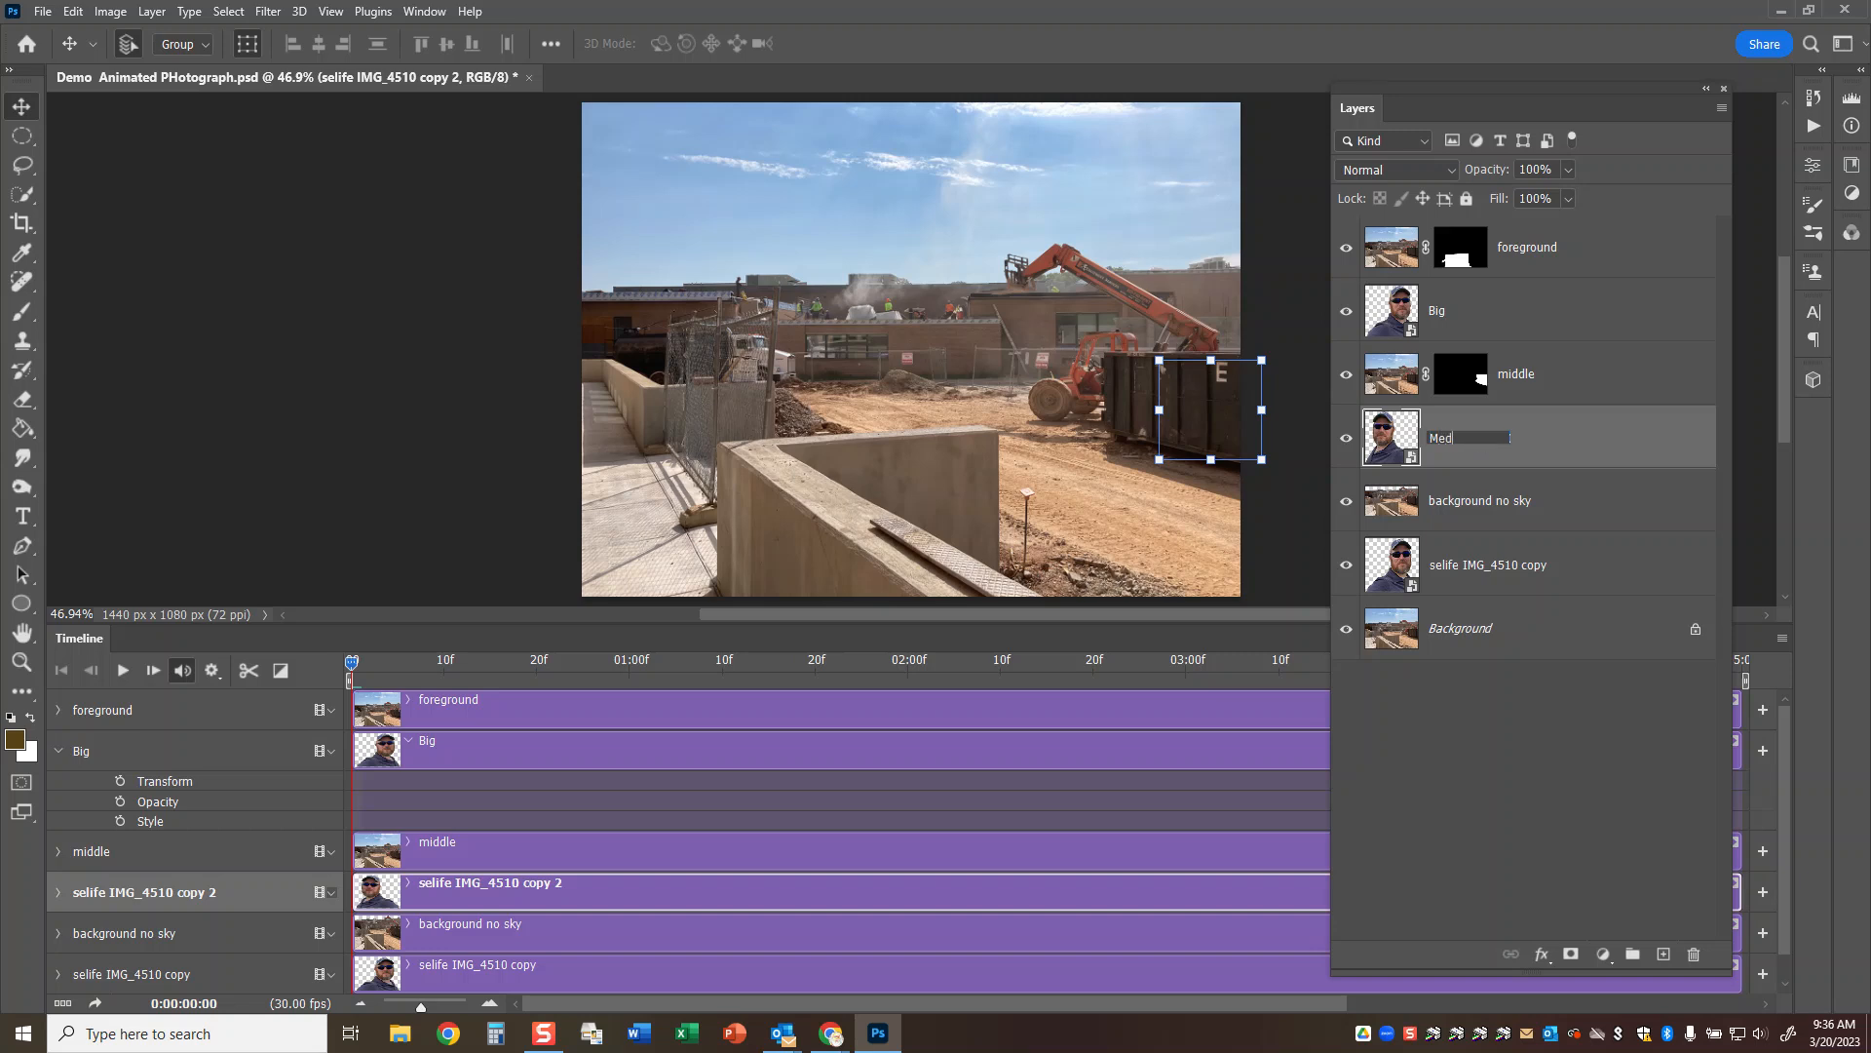
pyautogui.doubleClick(1513, 569)
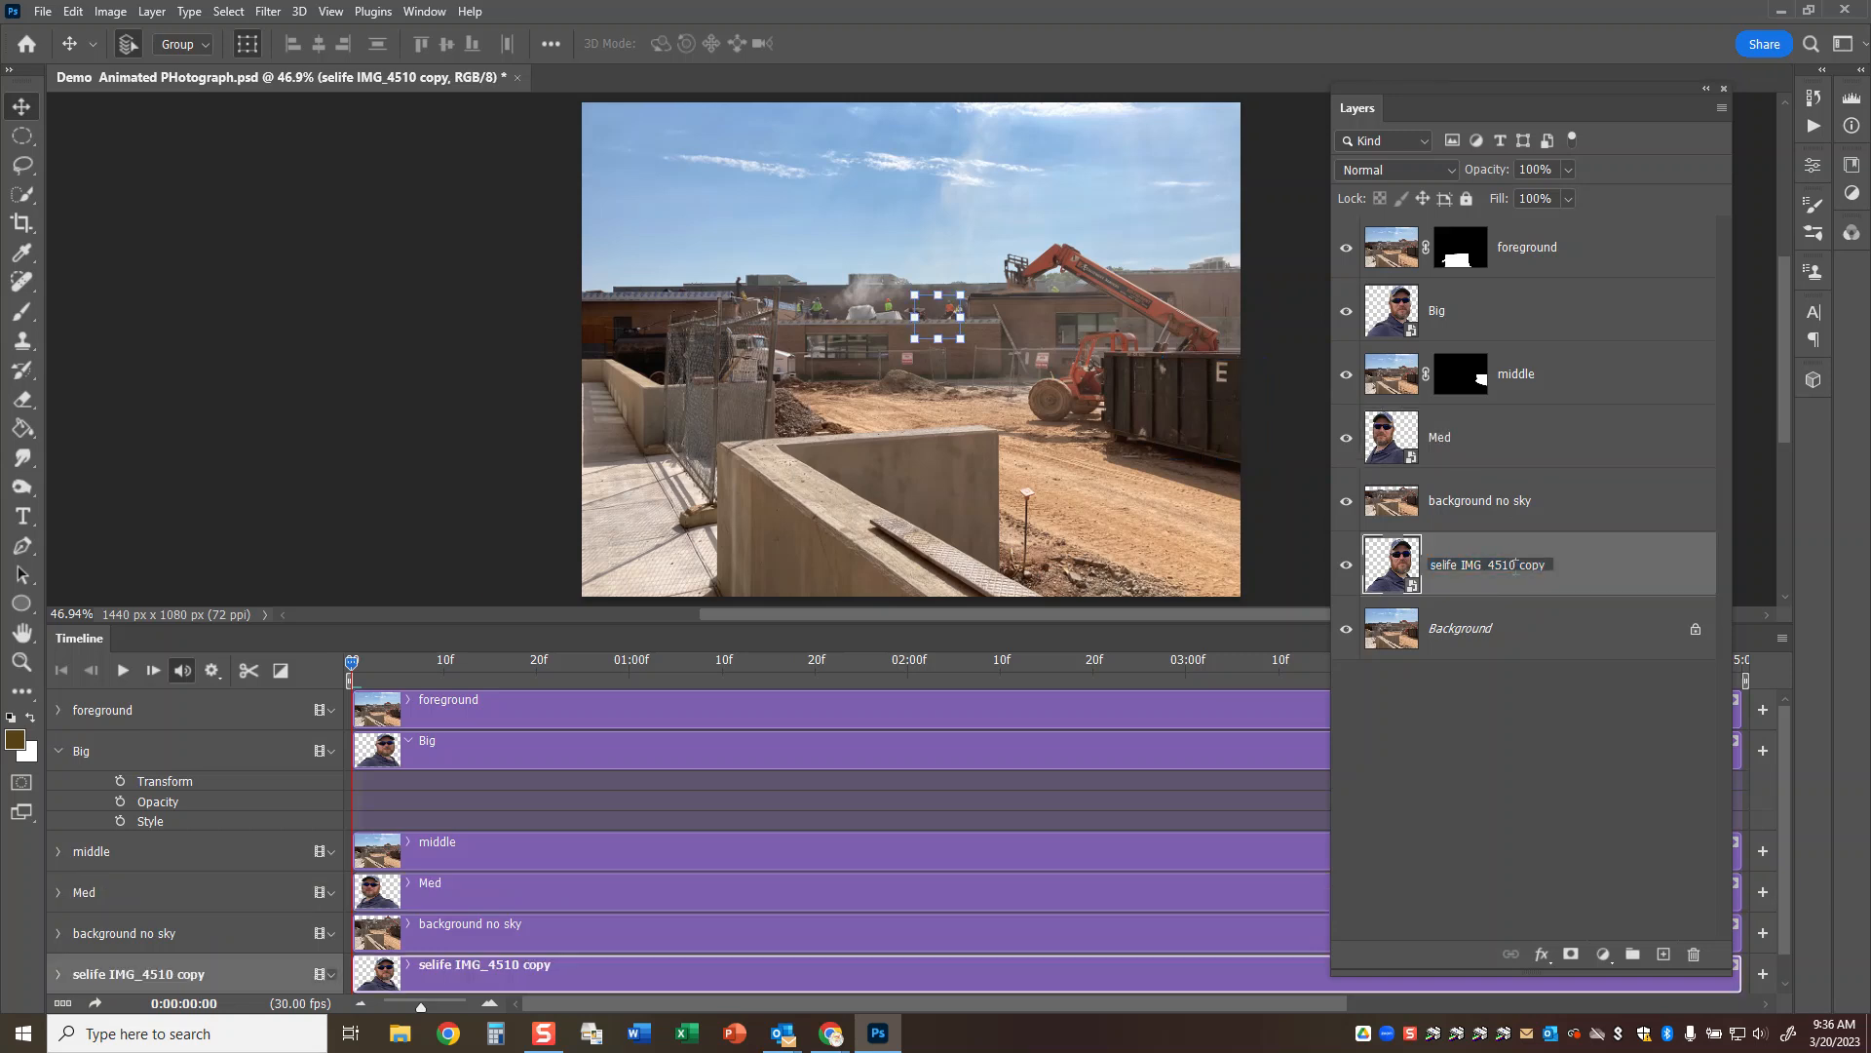
pyautogui.write('small')
pyautogui.press('Return')
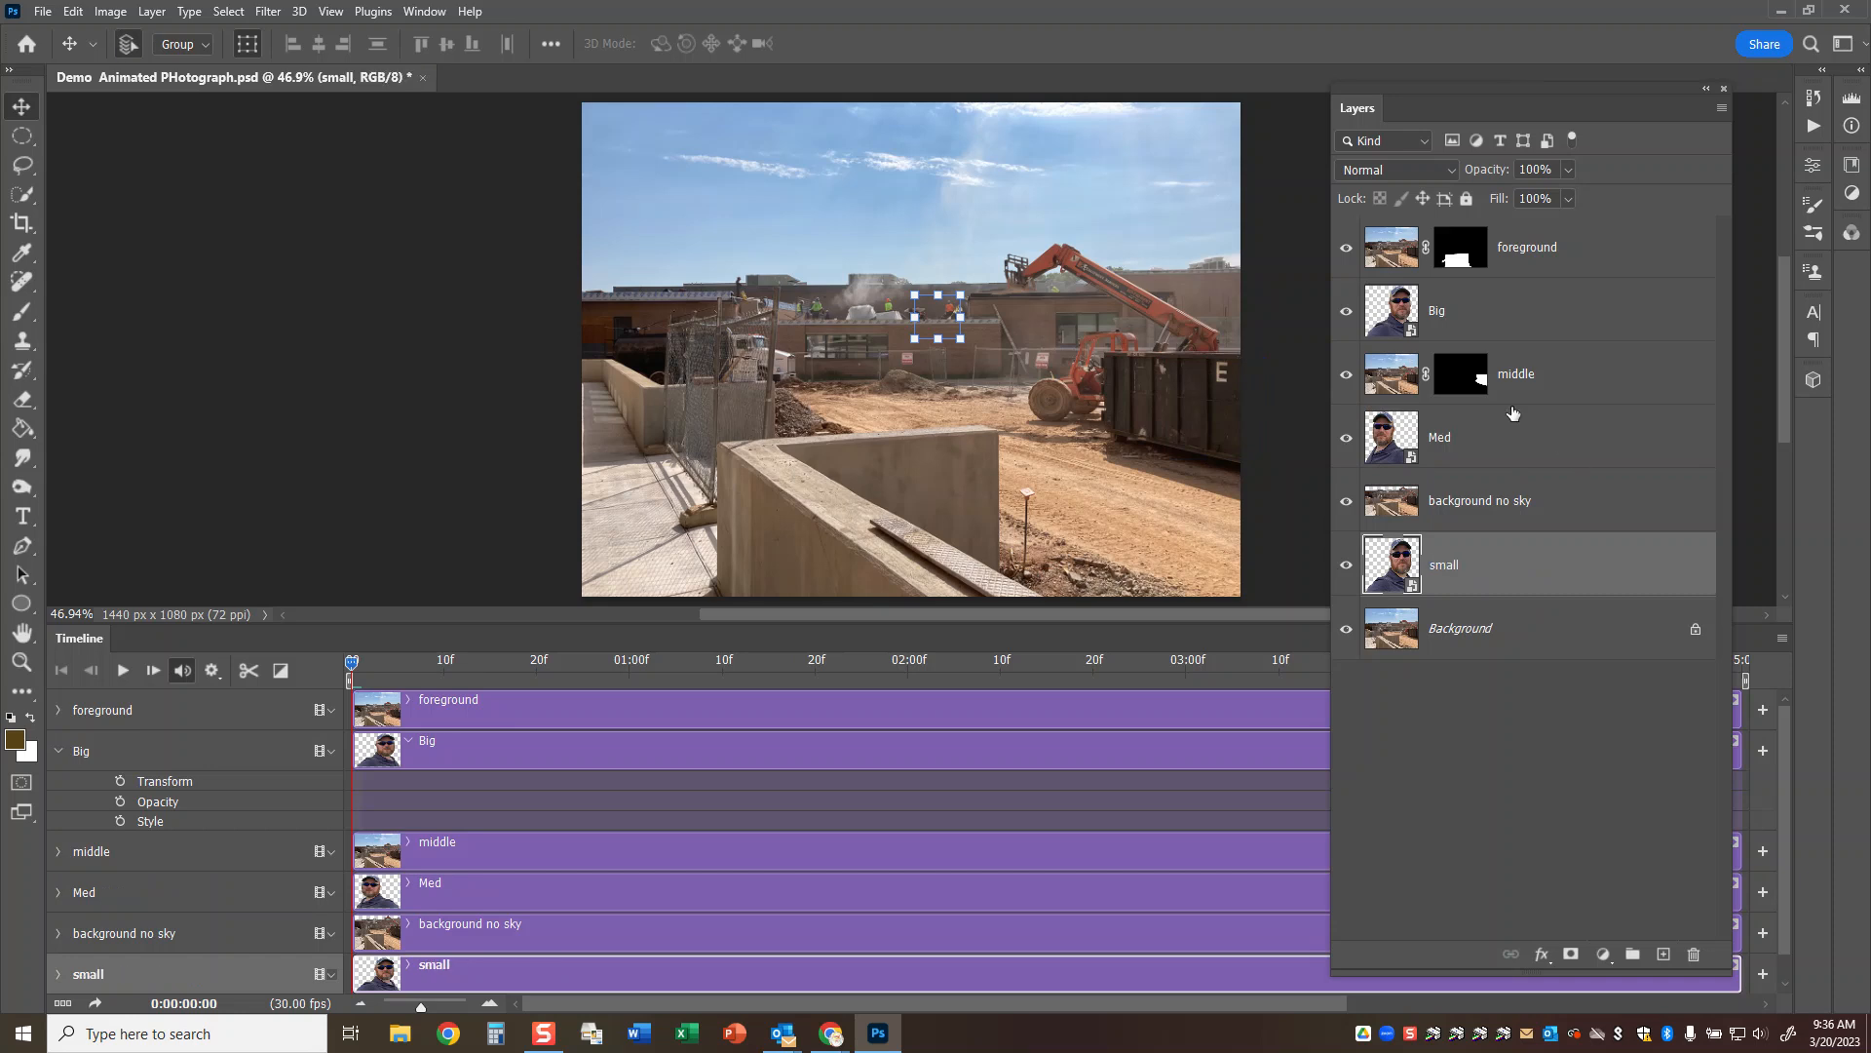
# Start Transform keyframing on Big at the first frame, and raise the selfie above the concrete wall at about frame 9.
pyautogui.click(120, 782)
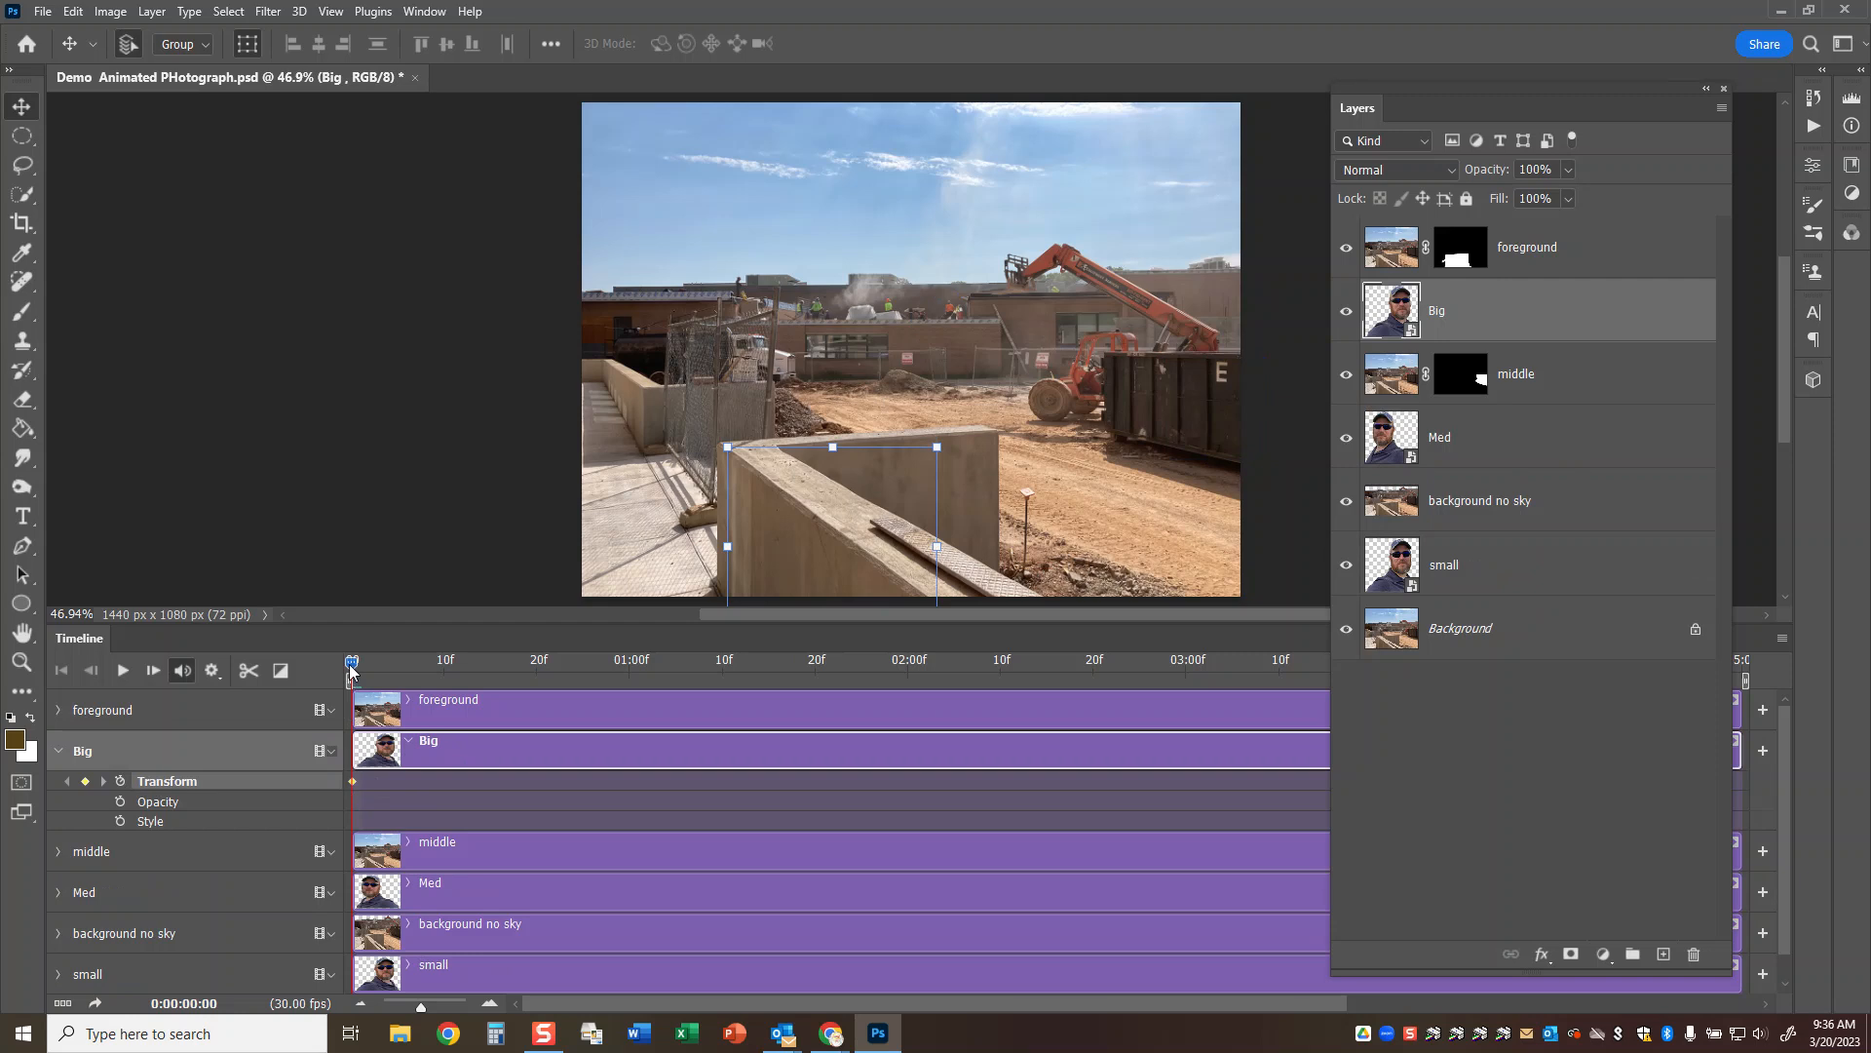
pyautogui.moveTo(351, 670); pyautogui.dragTo(435, 670)
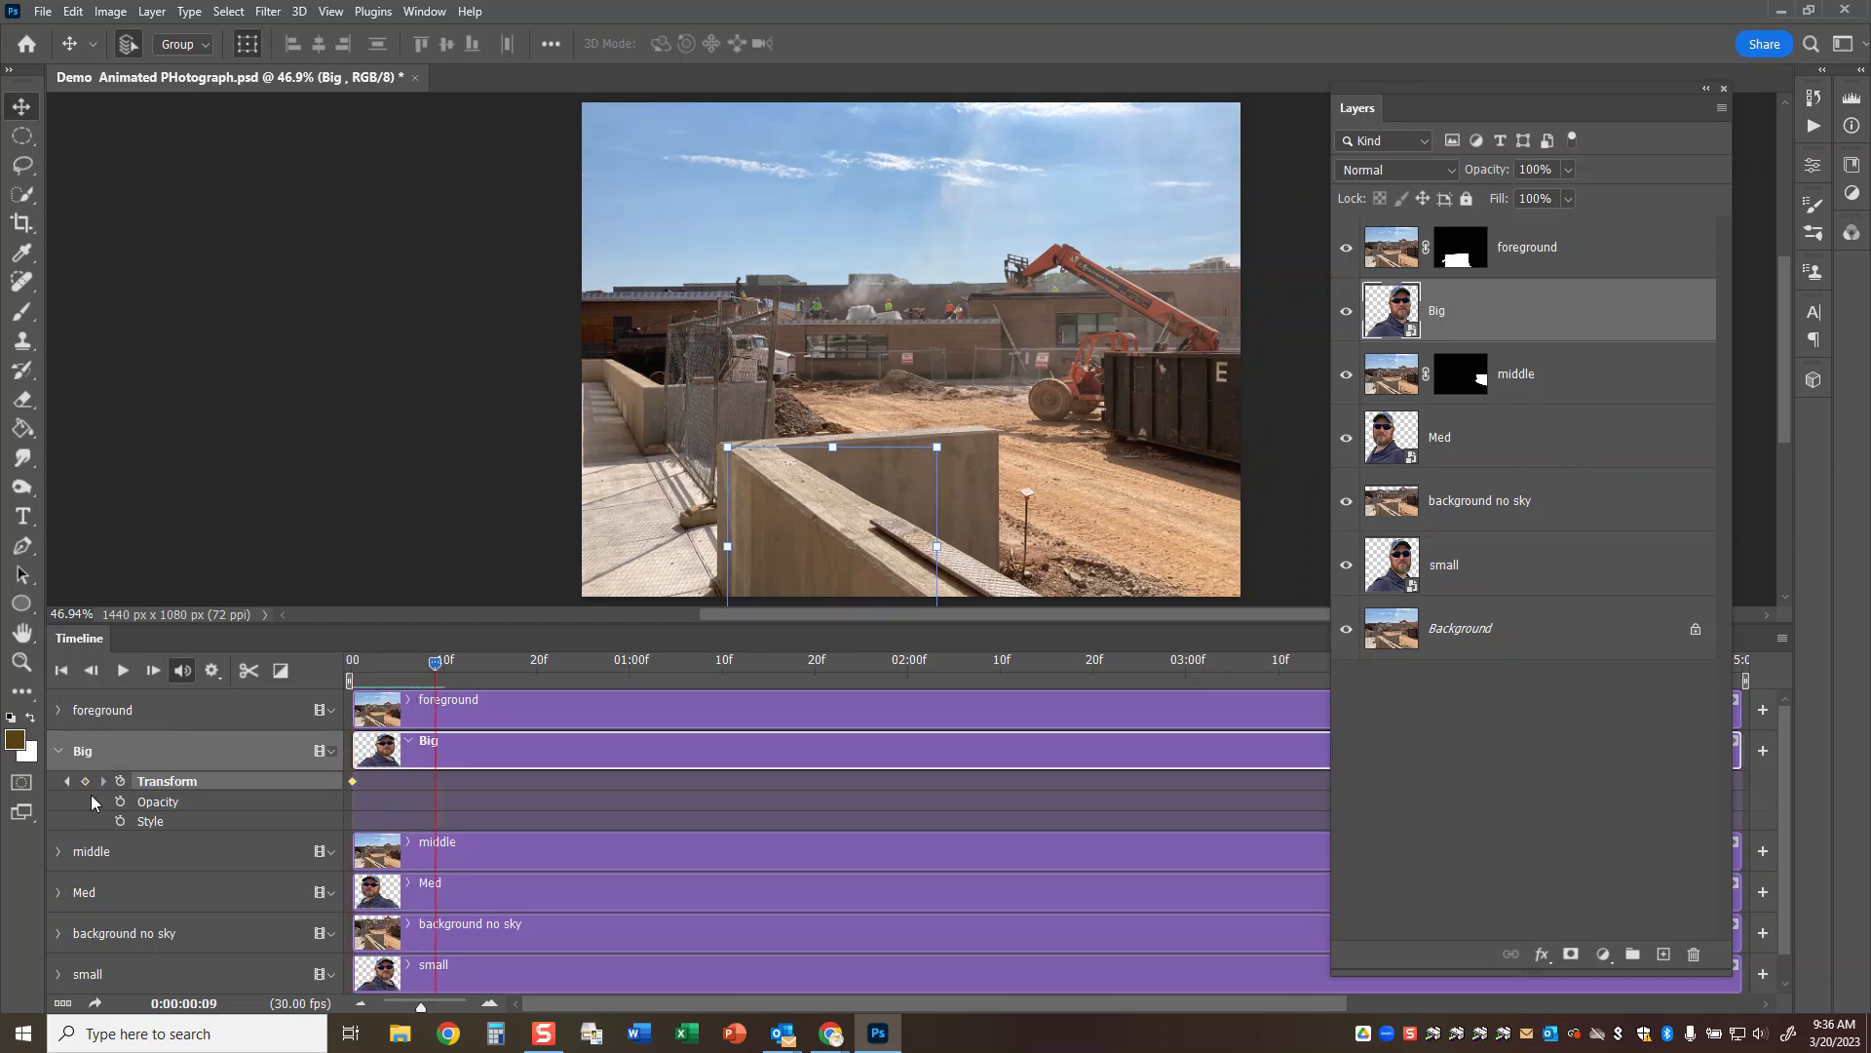
pyautogui.moveTo(858, 458); pyautogui.dragTo(864, 303)
pyautogui.click(1066, 43)
# Add a Transform keyframe at 0:00:00:27 that holds Big in its raised position.
pyautogui.moveTo(436, 663); pyautogui.dragTo(628, 663)
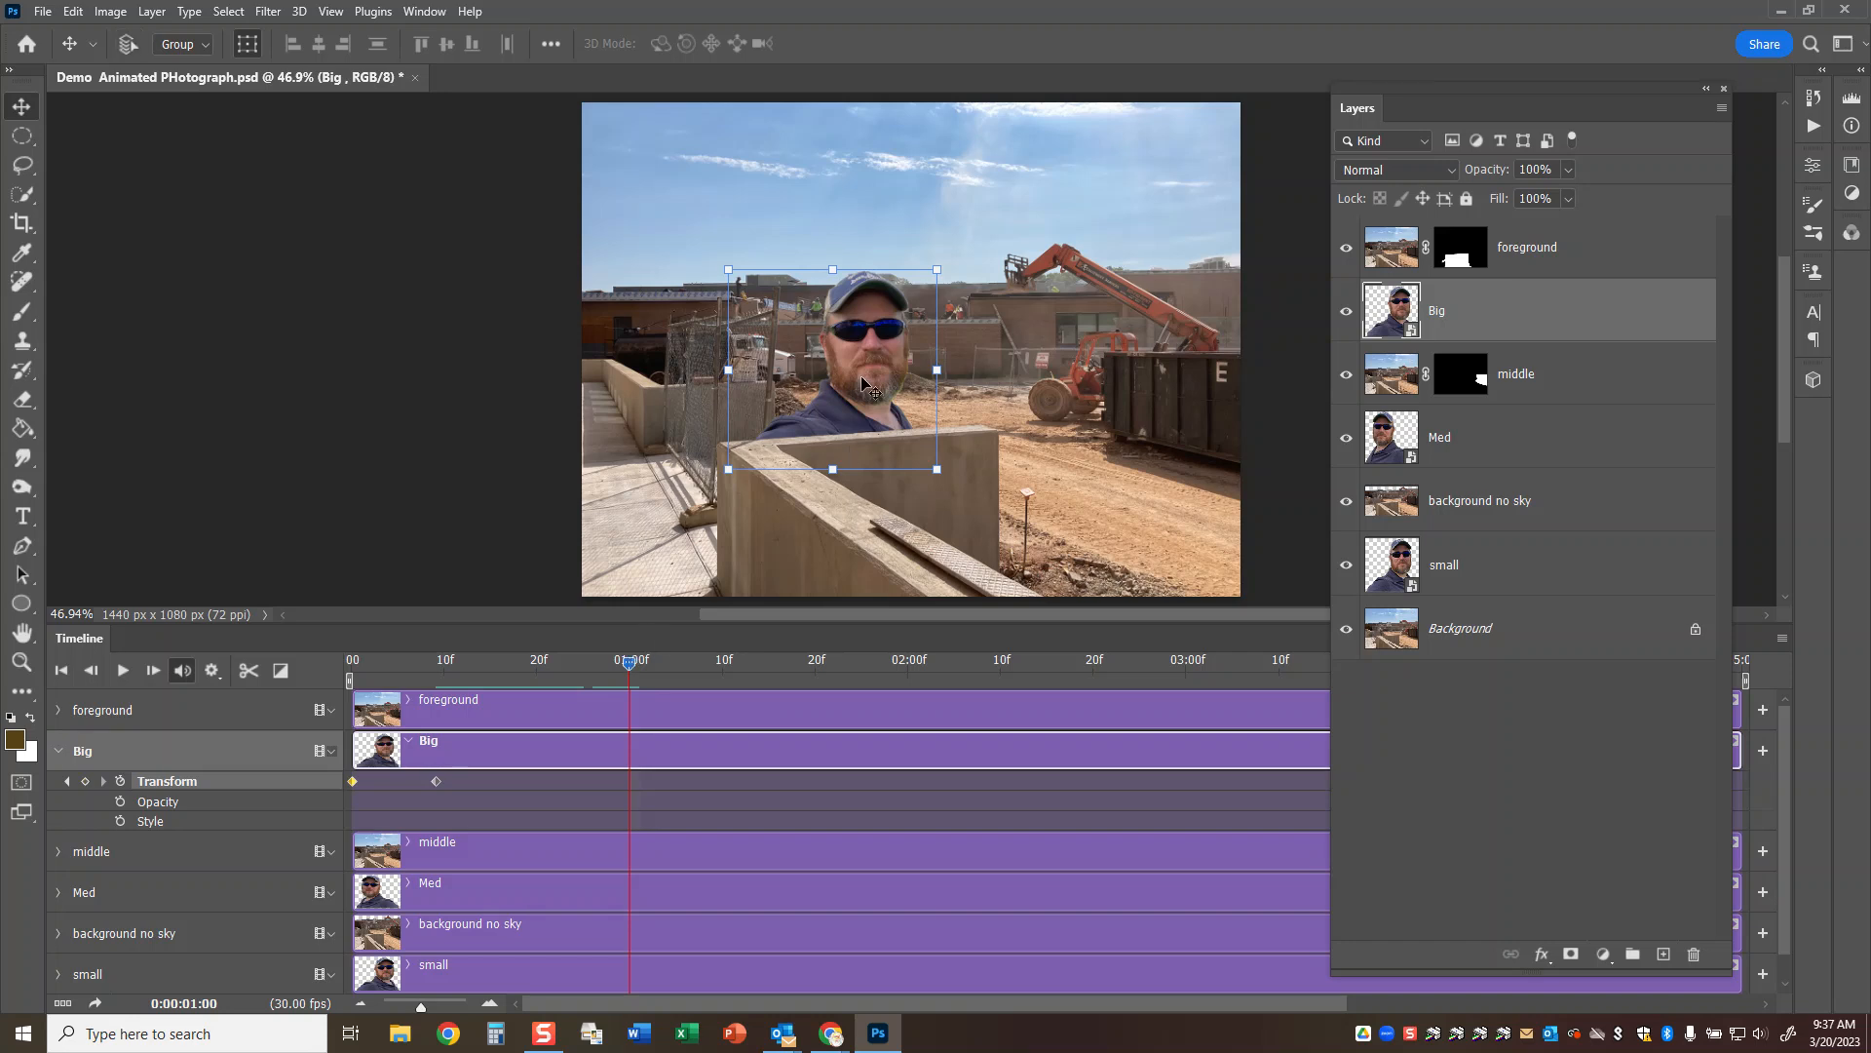
pyautogui.hotkey('ctrl', 't')
pyautogui.click(1067, 43)
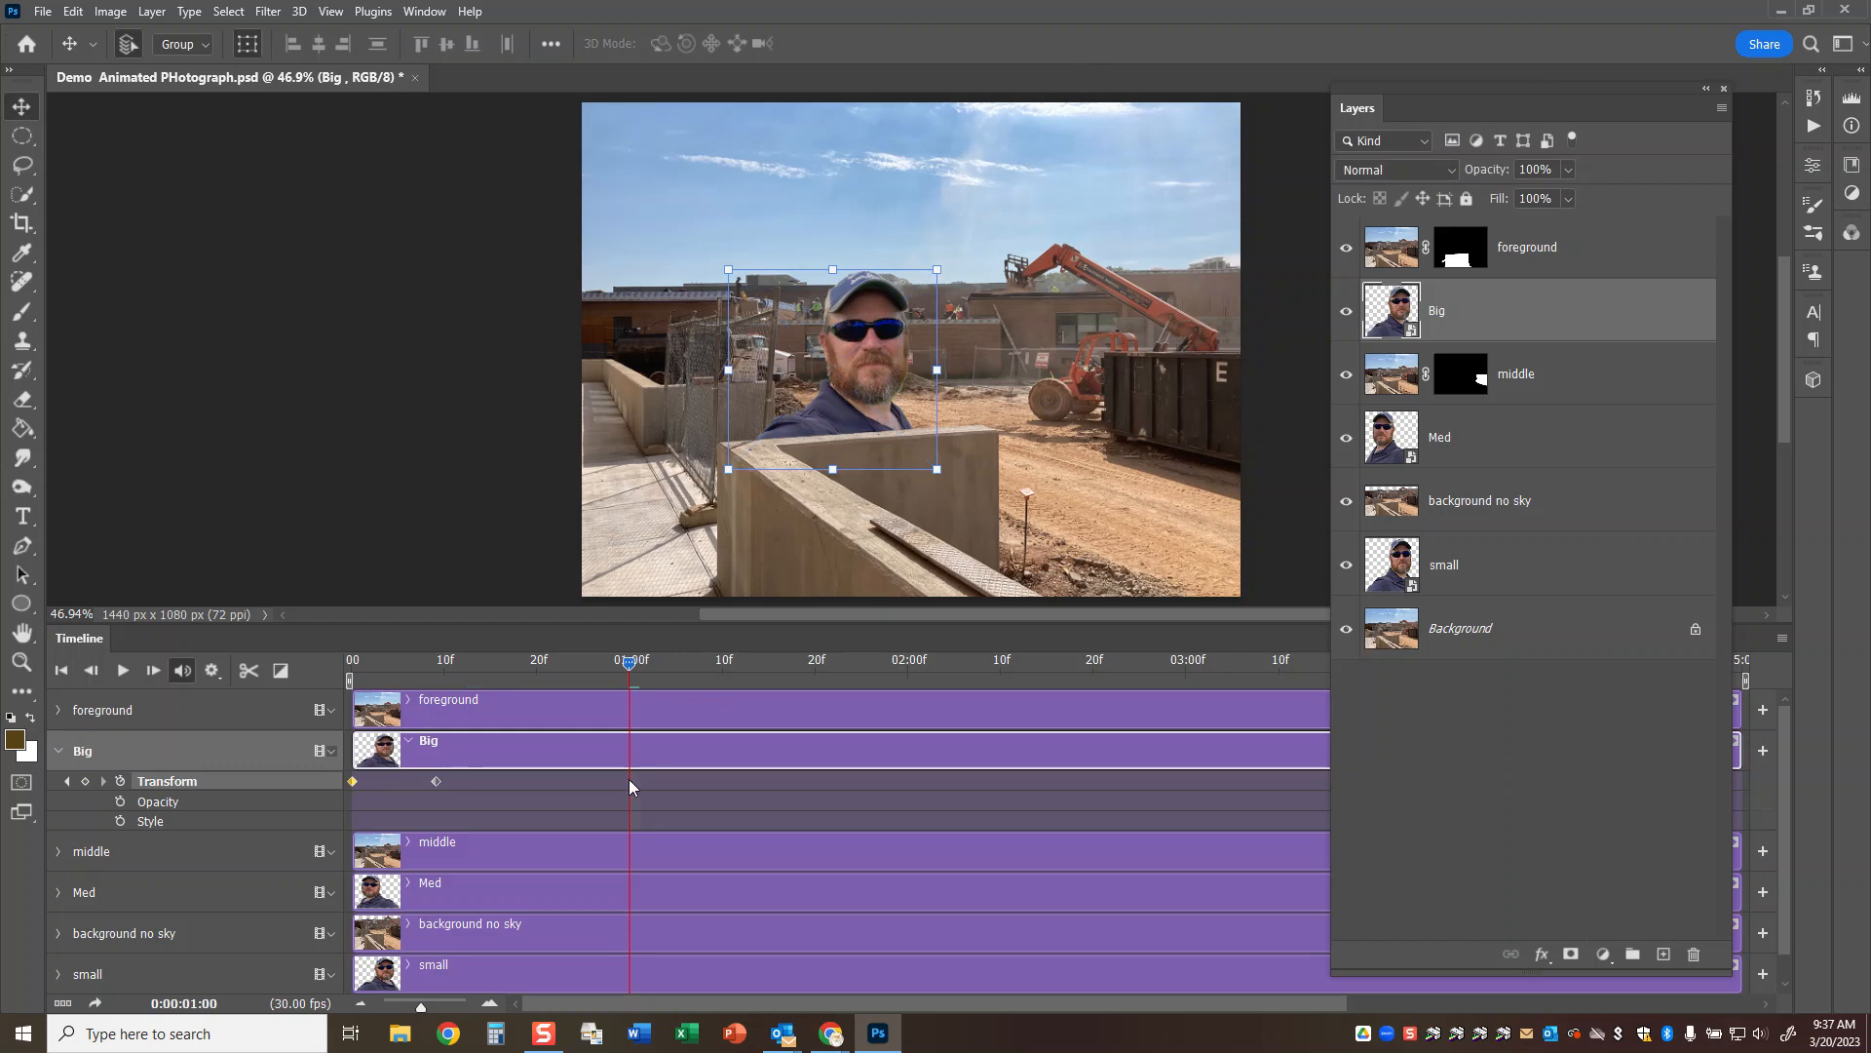
pyautogui.moveTo(628, 662); pyautogui.dragTo(601, 664)
pyautogui.click(602, 786)
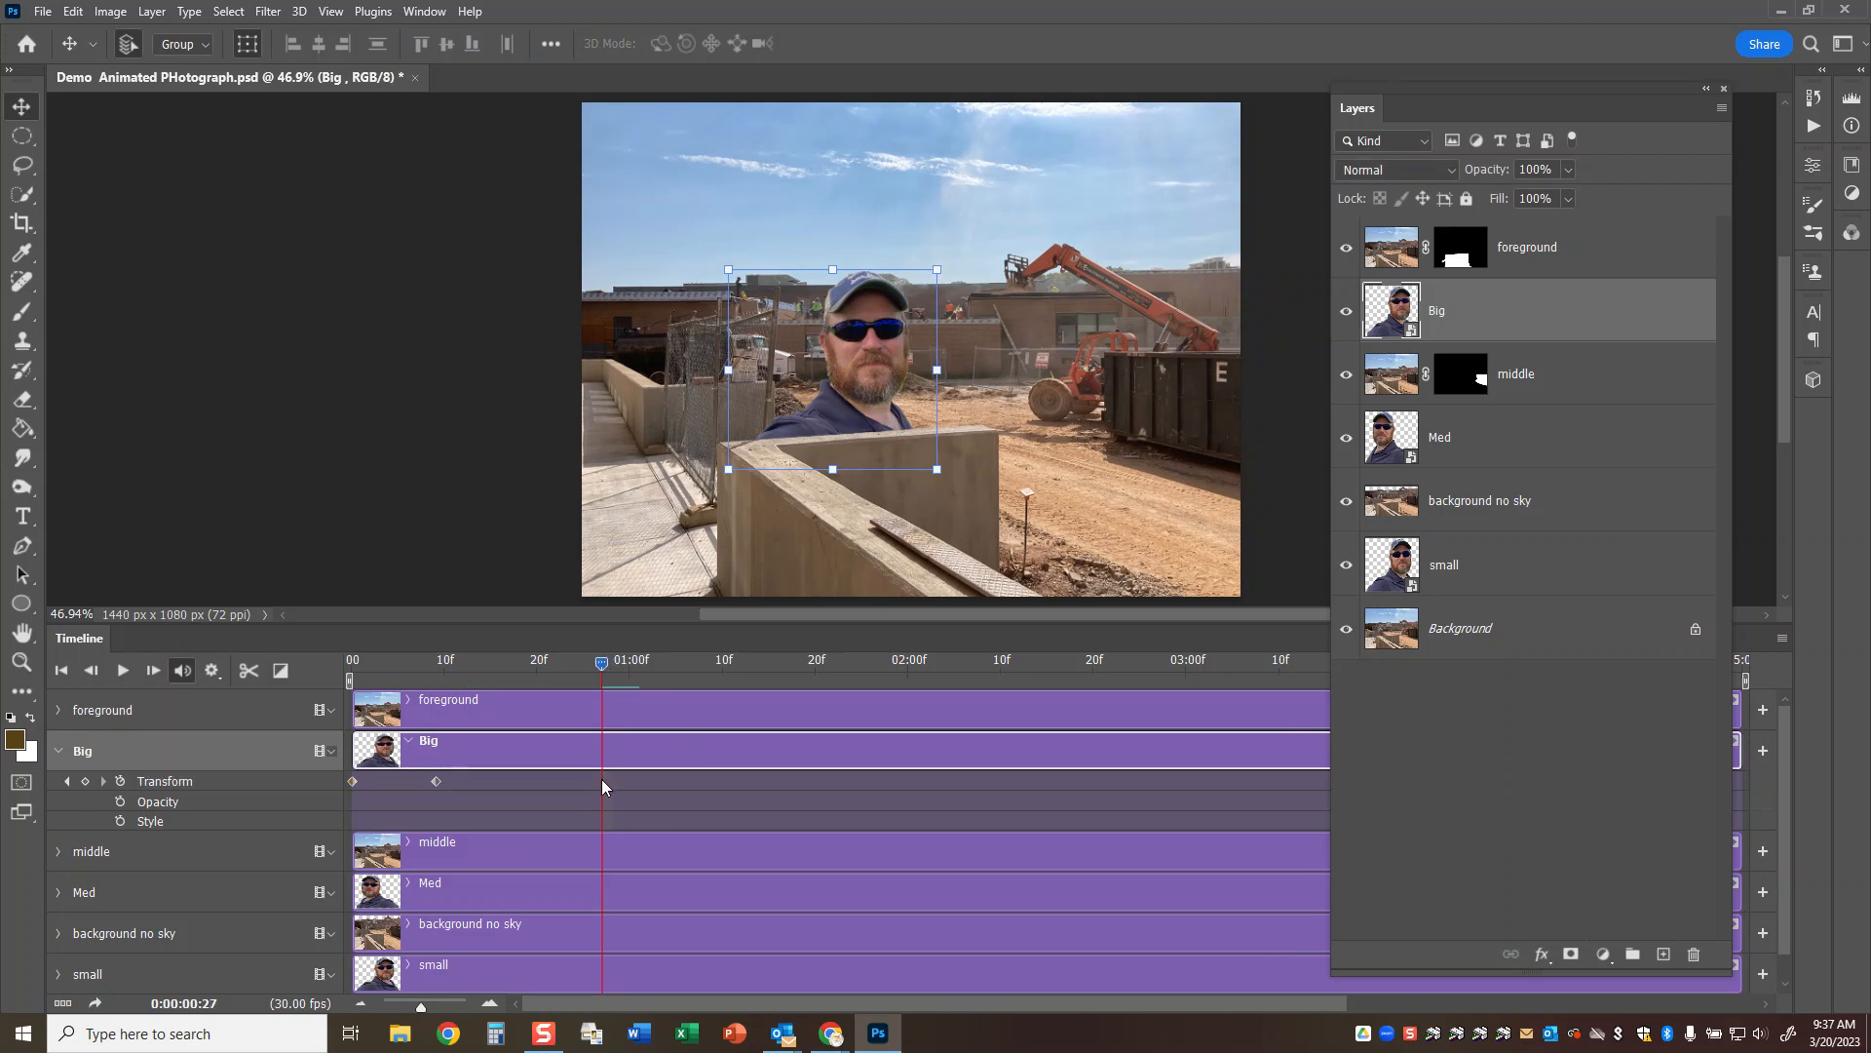
pyautogui.click(86, 779)
# Lower Big out of sight behind the concrete wall at 0:00:01:06.
pyautogui.moveTo(596, 667); pyautogui.dragTo(686, 672)
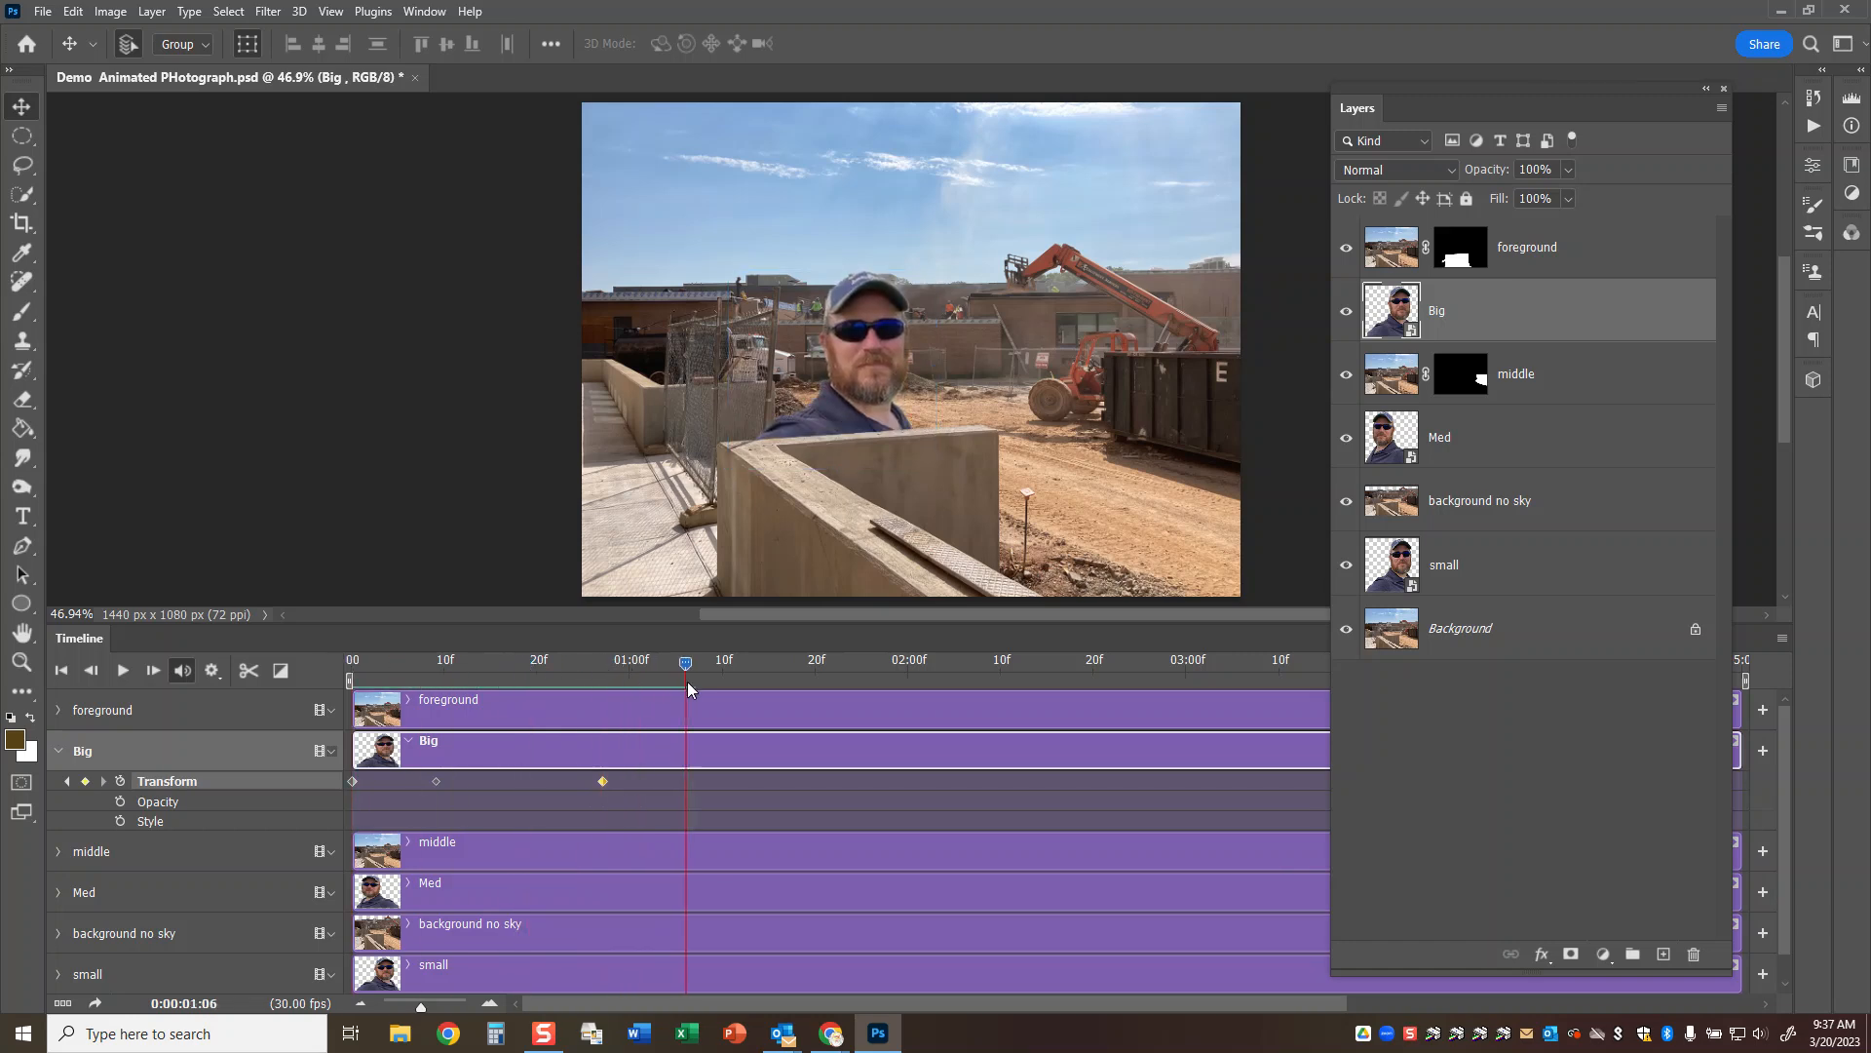
pyautogui.moveTo(851, 356); pyautogui.dragTo(882, 501)
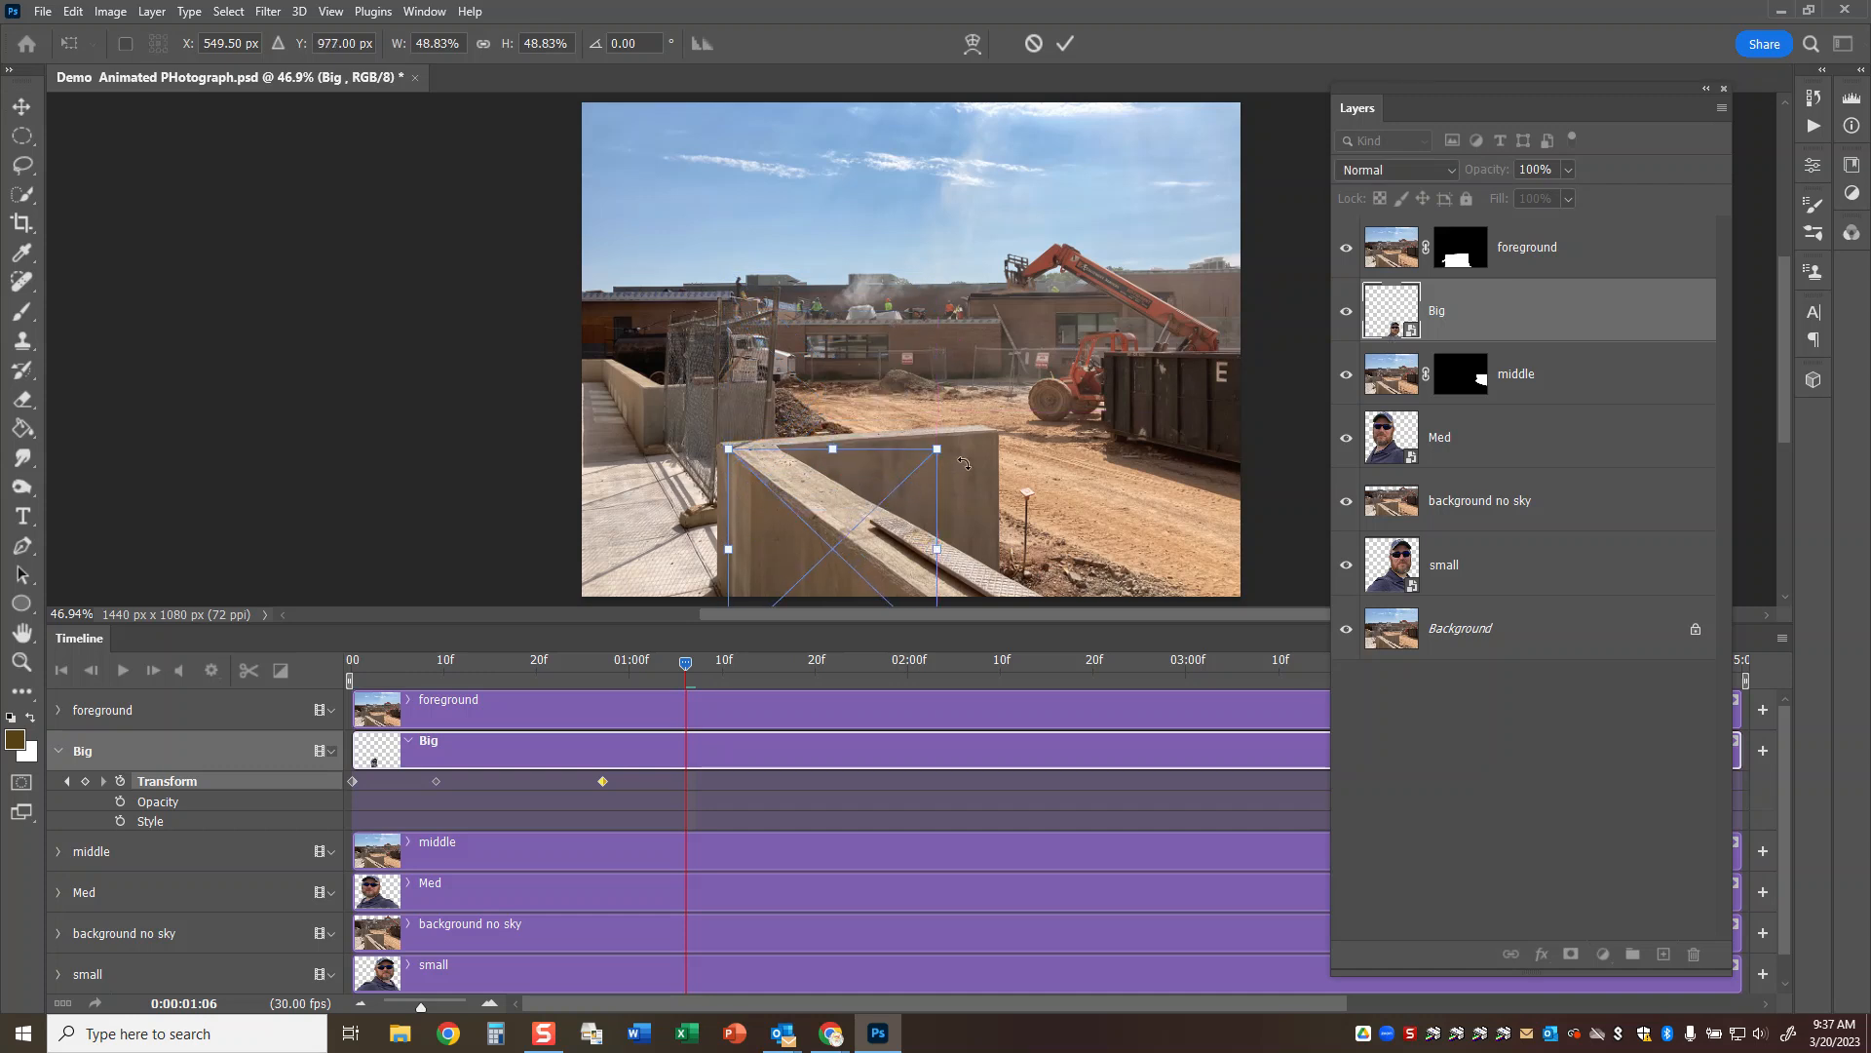
pyautogui.click(1066, 43)
pyautogui.hotkey('ctrl', 's')
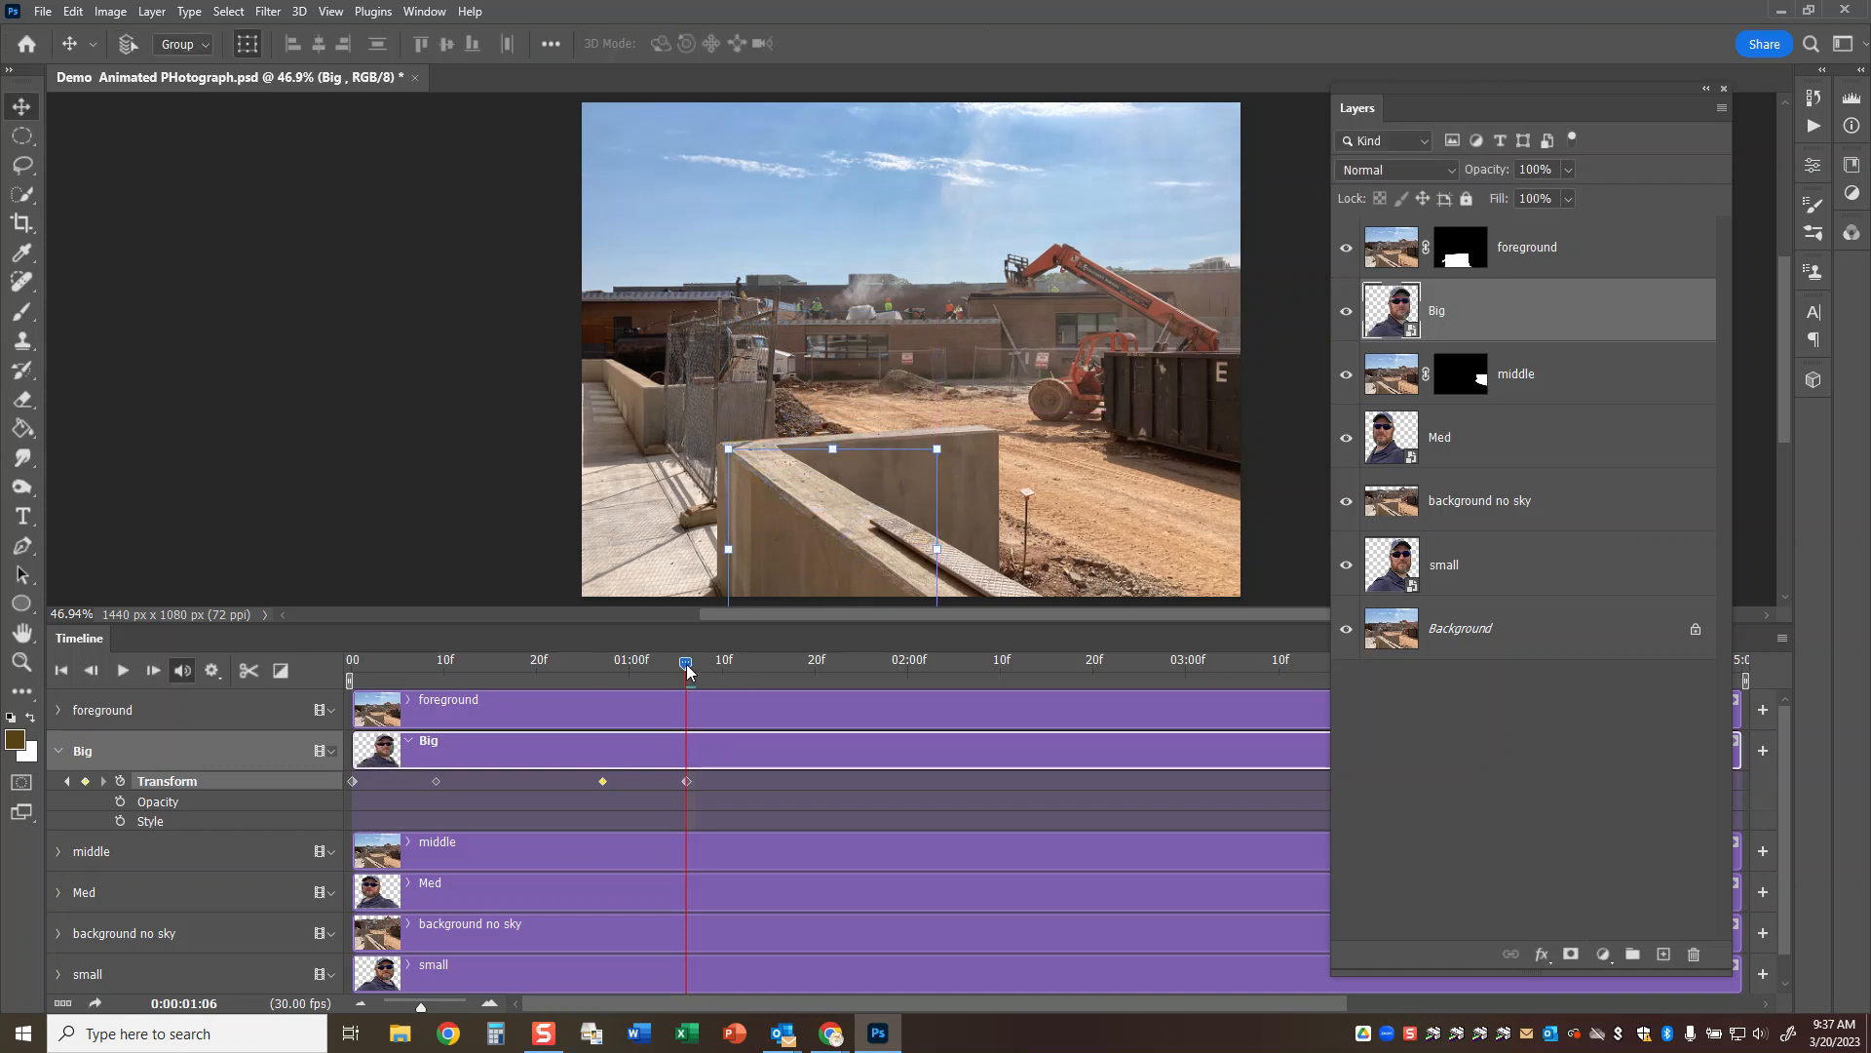
# Collapse Big's animation properties and start Transform keyframing on the Med track at 0:00:01:14.
pyautogui.moveTo(688, 663)
pyautogui.mouseDown()
pyautogui.moveTo(319, 661)
pyautogui.moveTo(704, 663)
pyautogui.mouseUp()
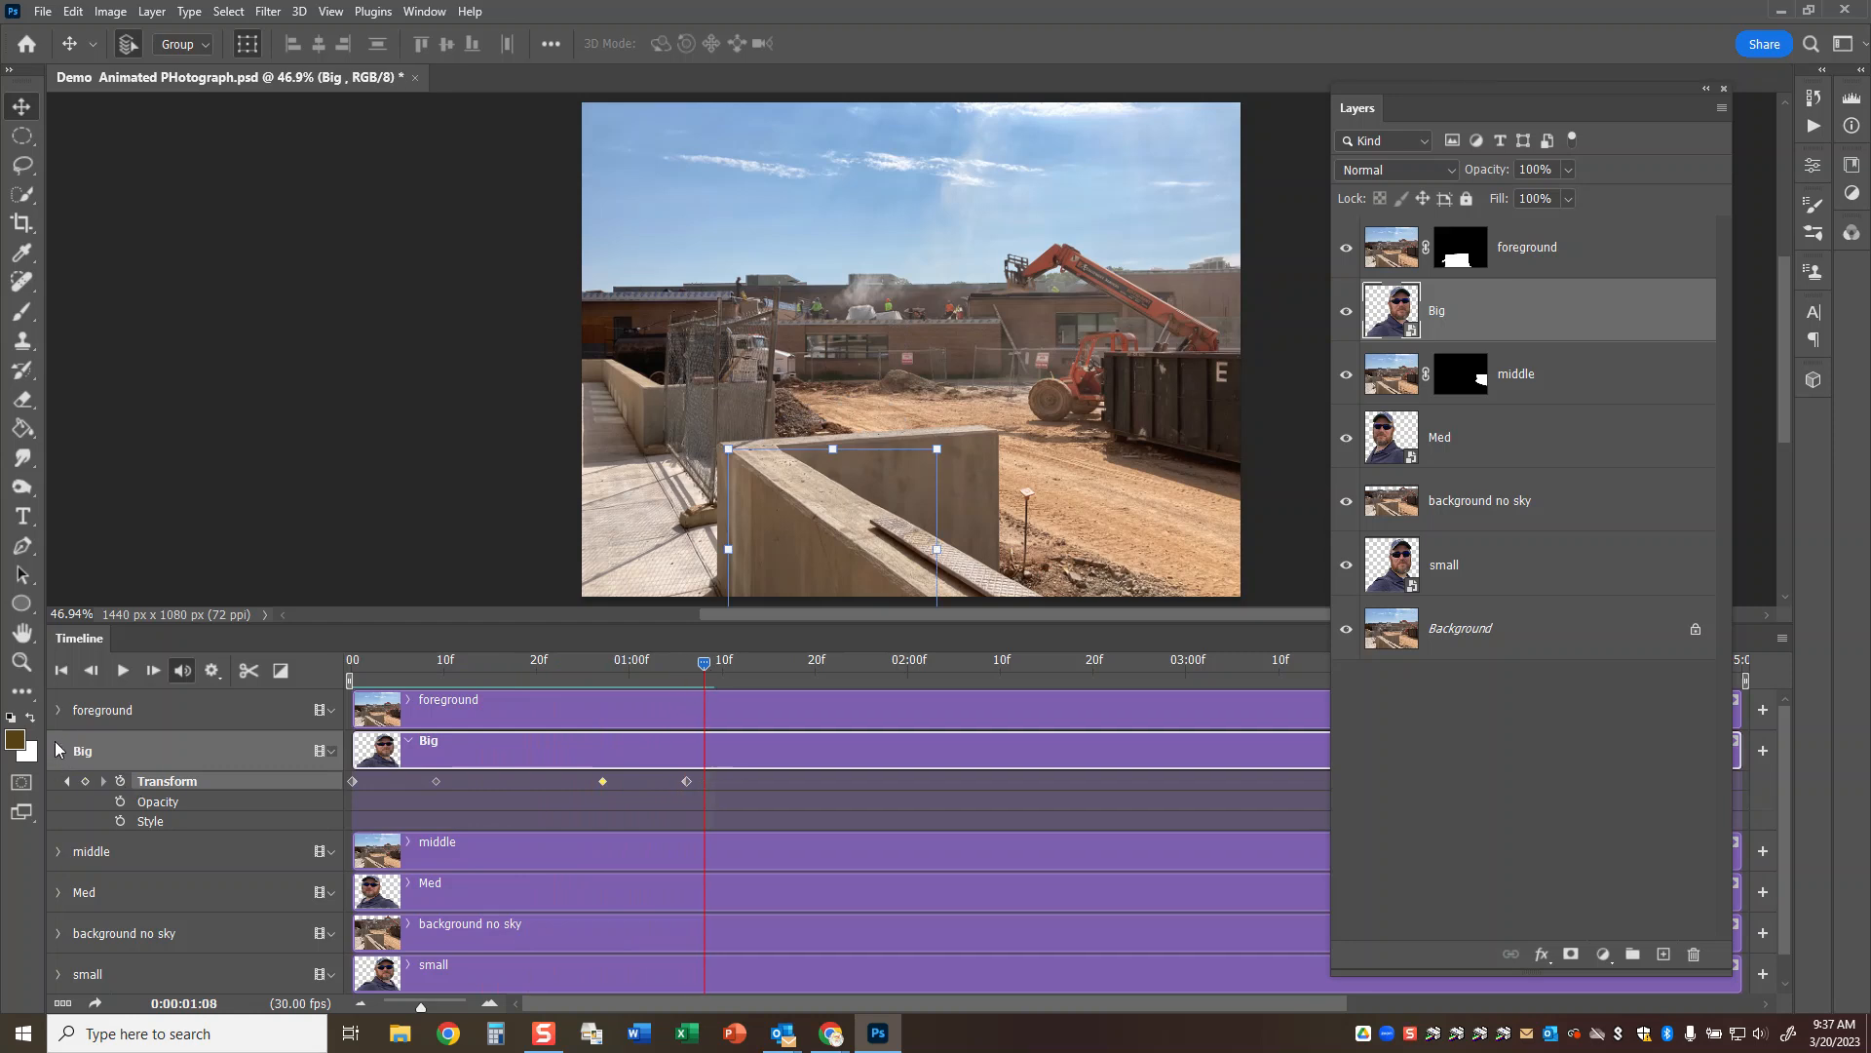
pyautogui.click(58, 752)
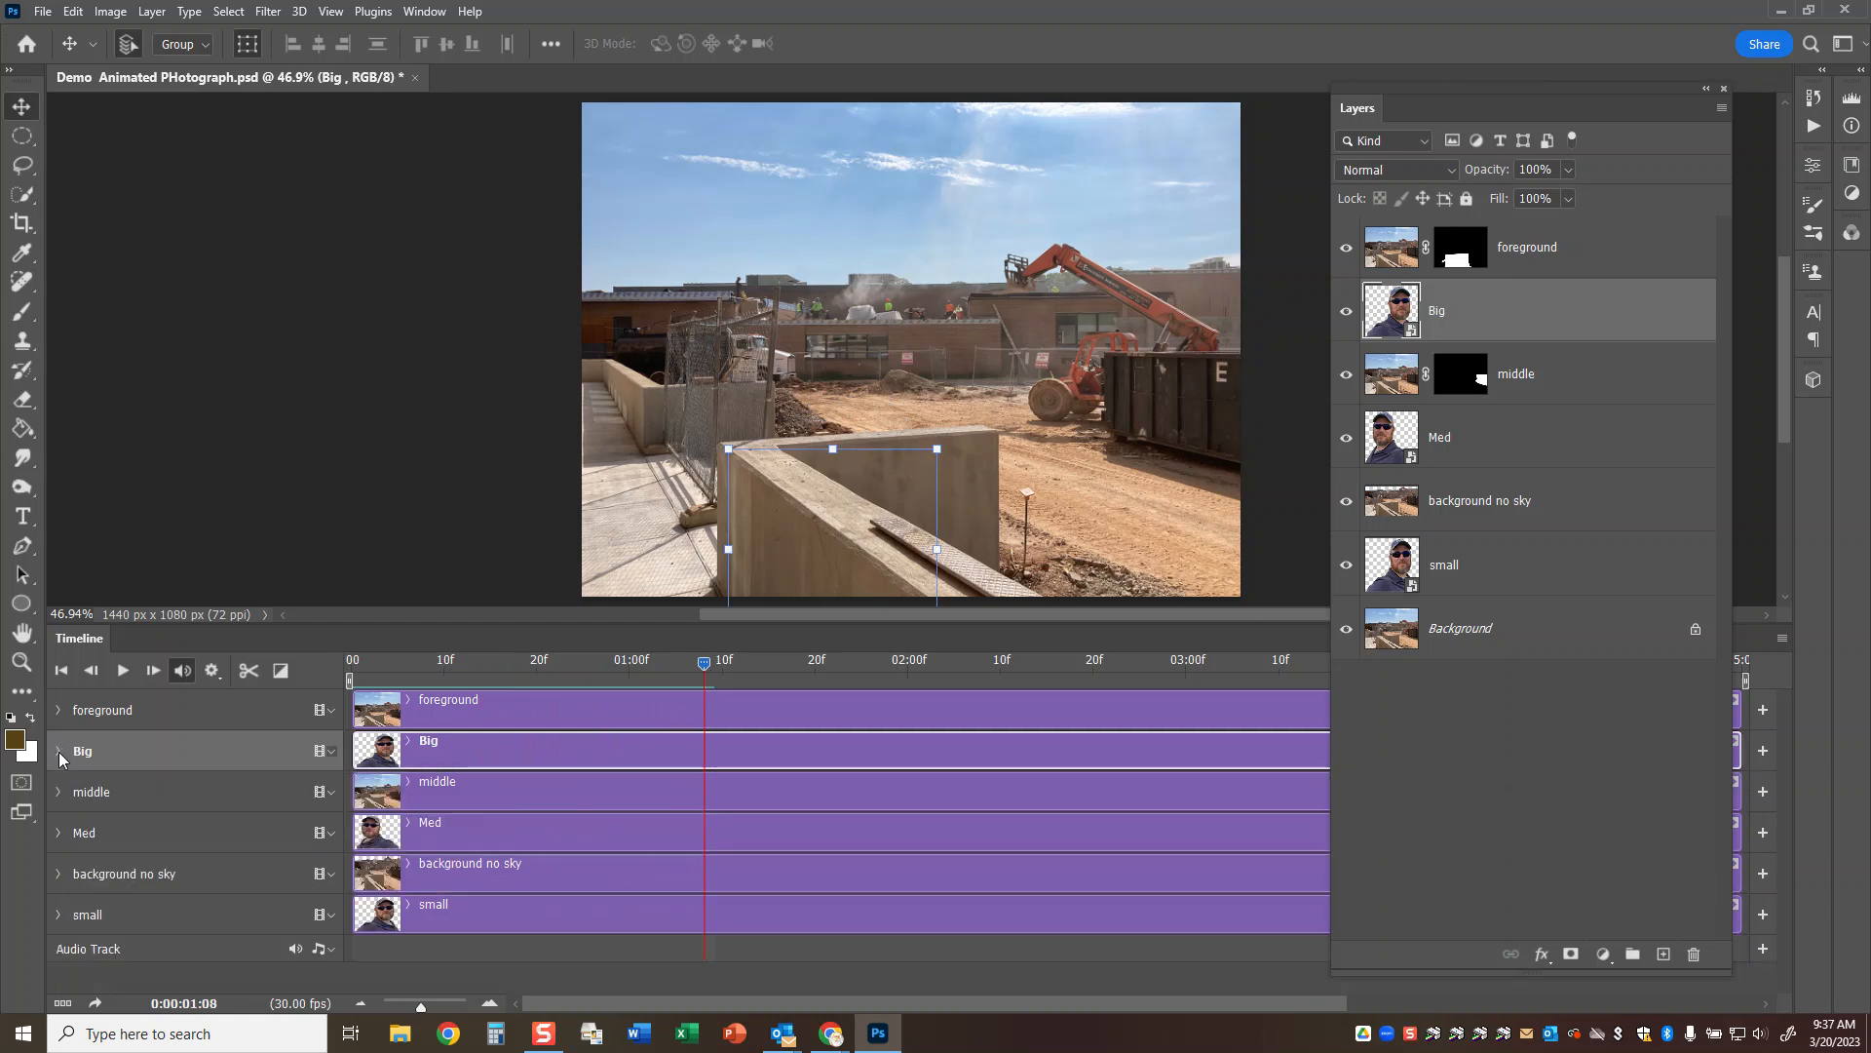
pyautogui.click(58, 833)
pyautogui.moveTo(704, 666); pyautogui.dragTo(741, 693)
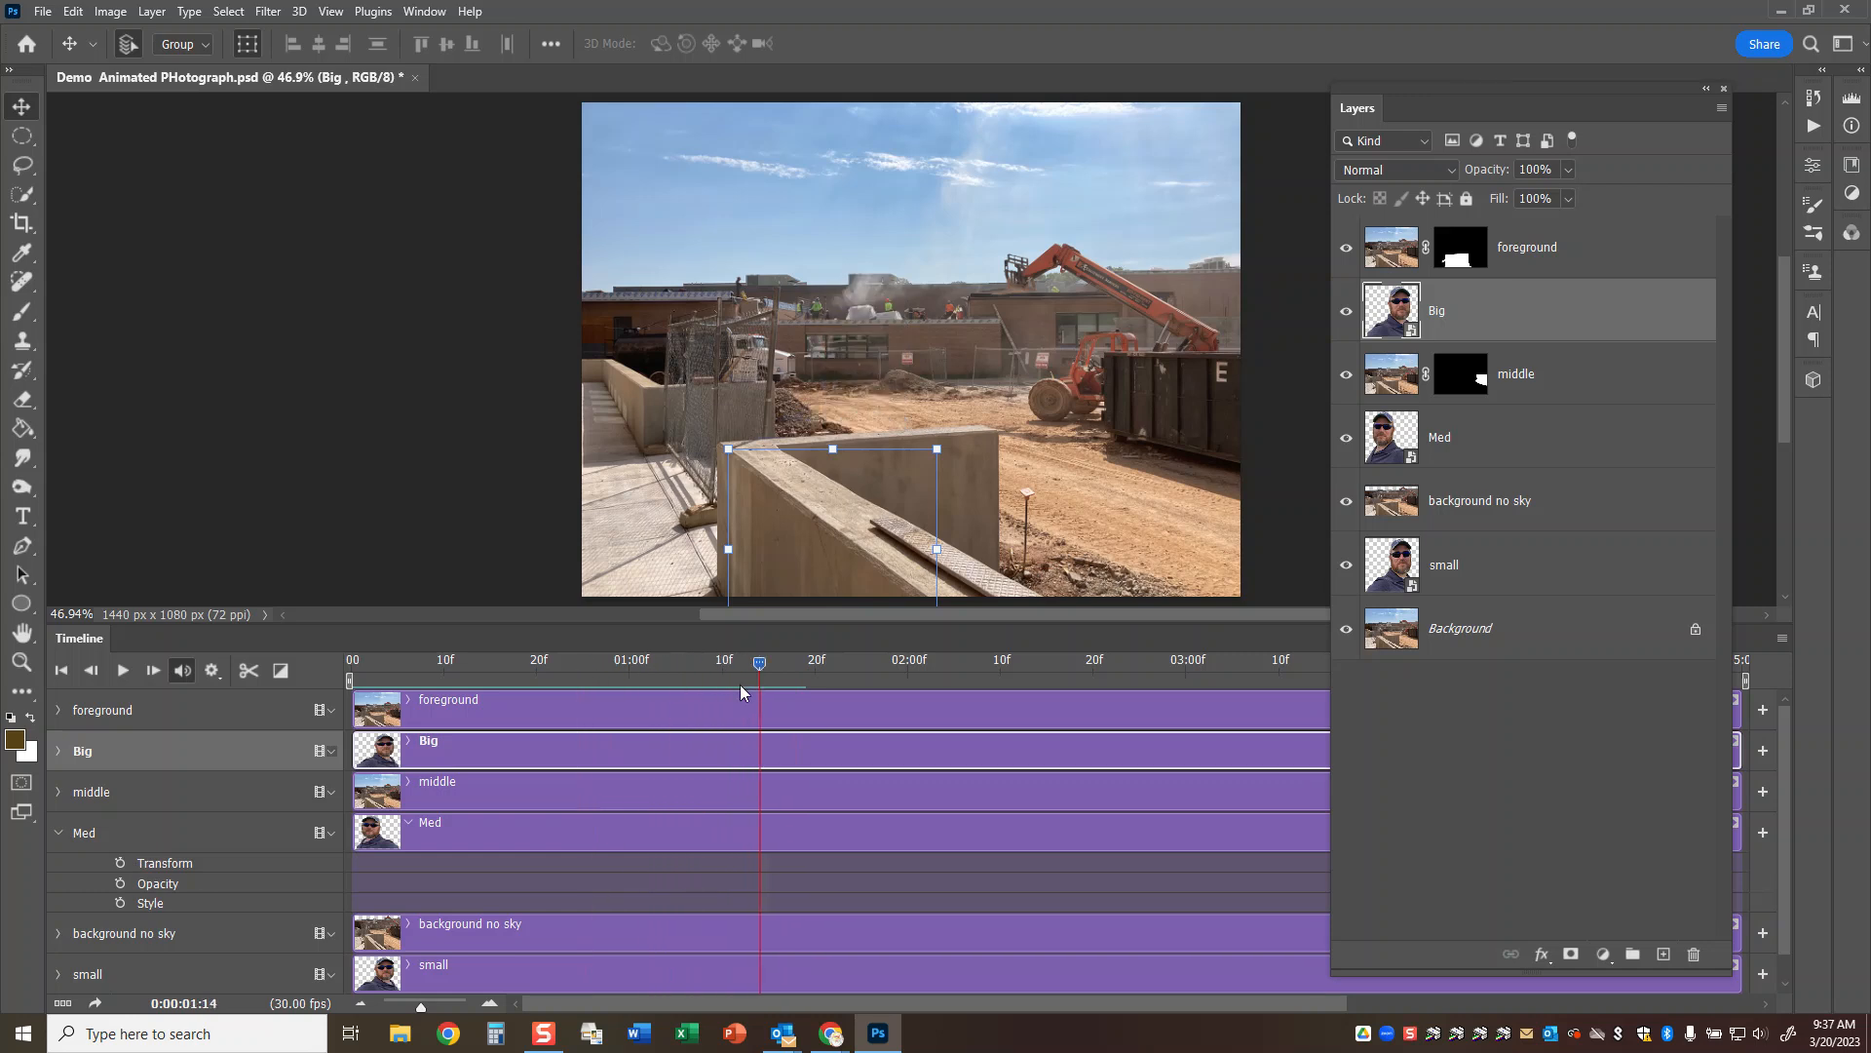
pyautogui.click(121, 864)
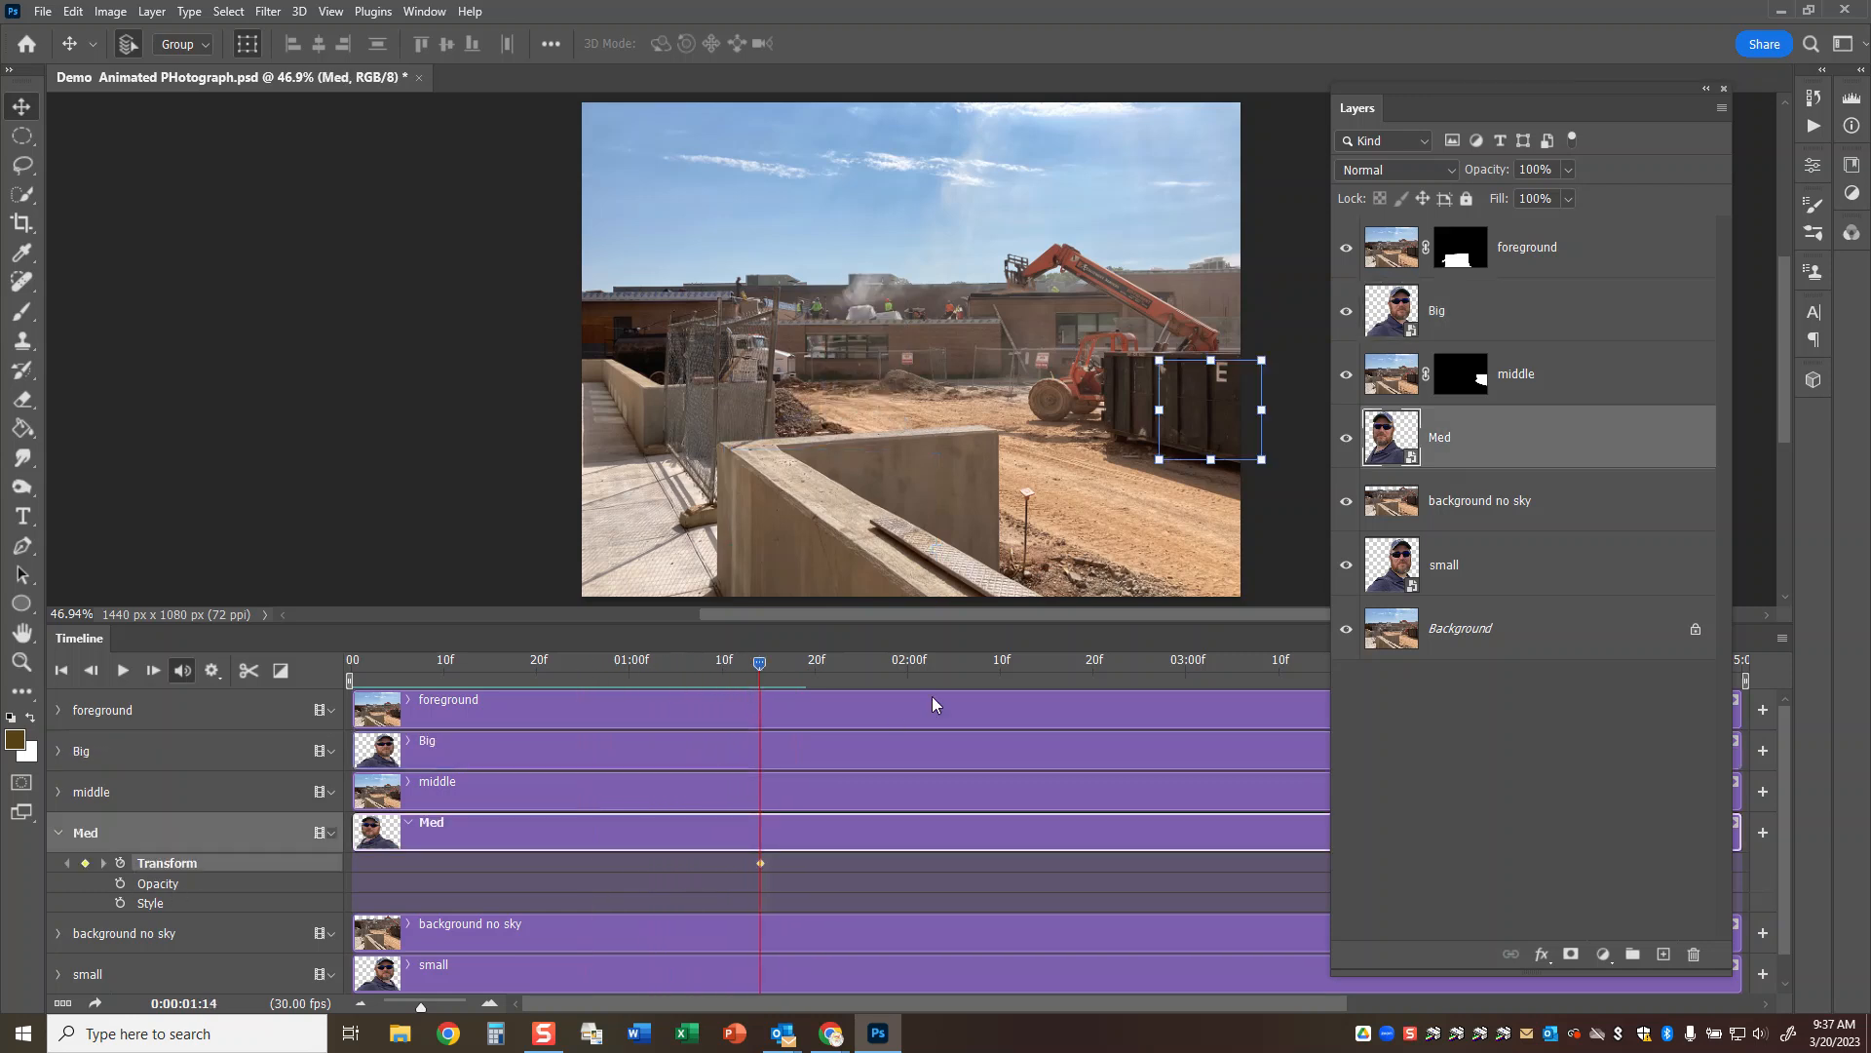
# Raise the Med selfie straight up above the dumpster at 0:00:01:21.
pyautogui.moveTo(762, 667); pyautogui.dragTo(826, 667)
pyautogui.hotkey('ctrl', 't')
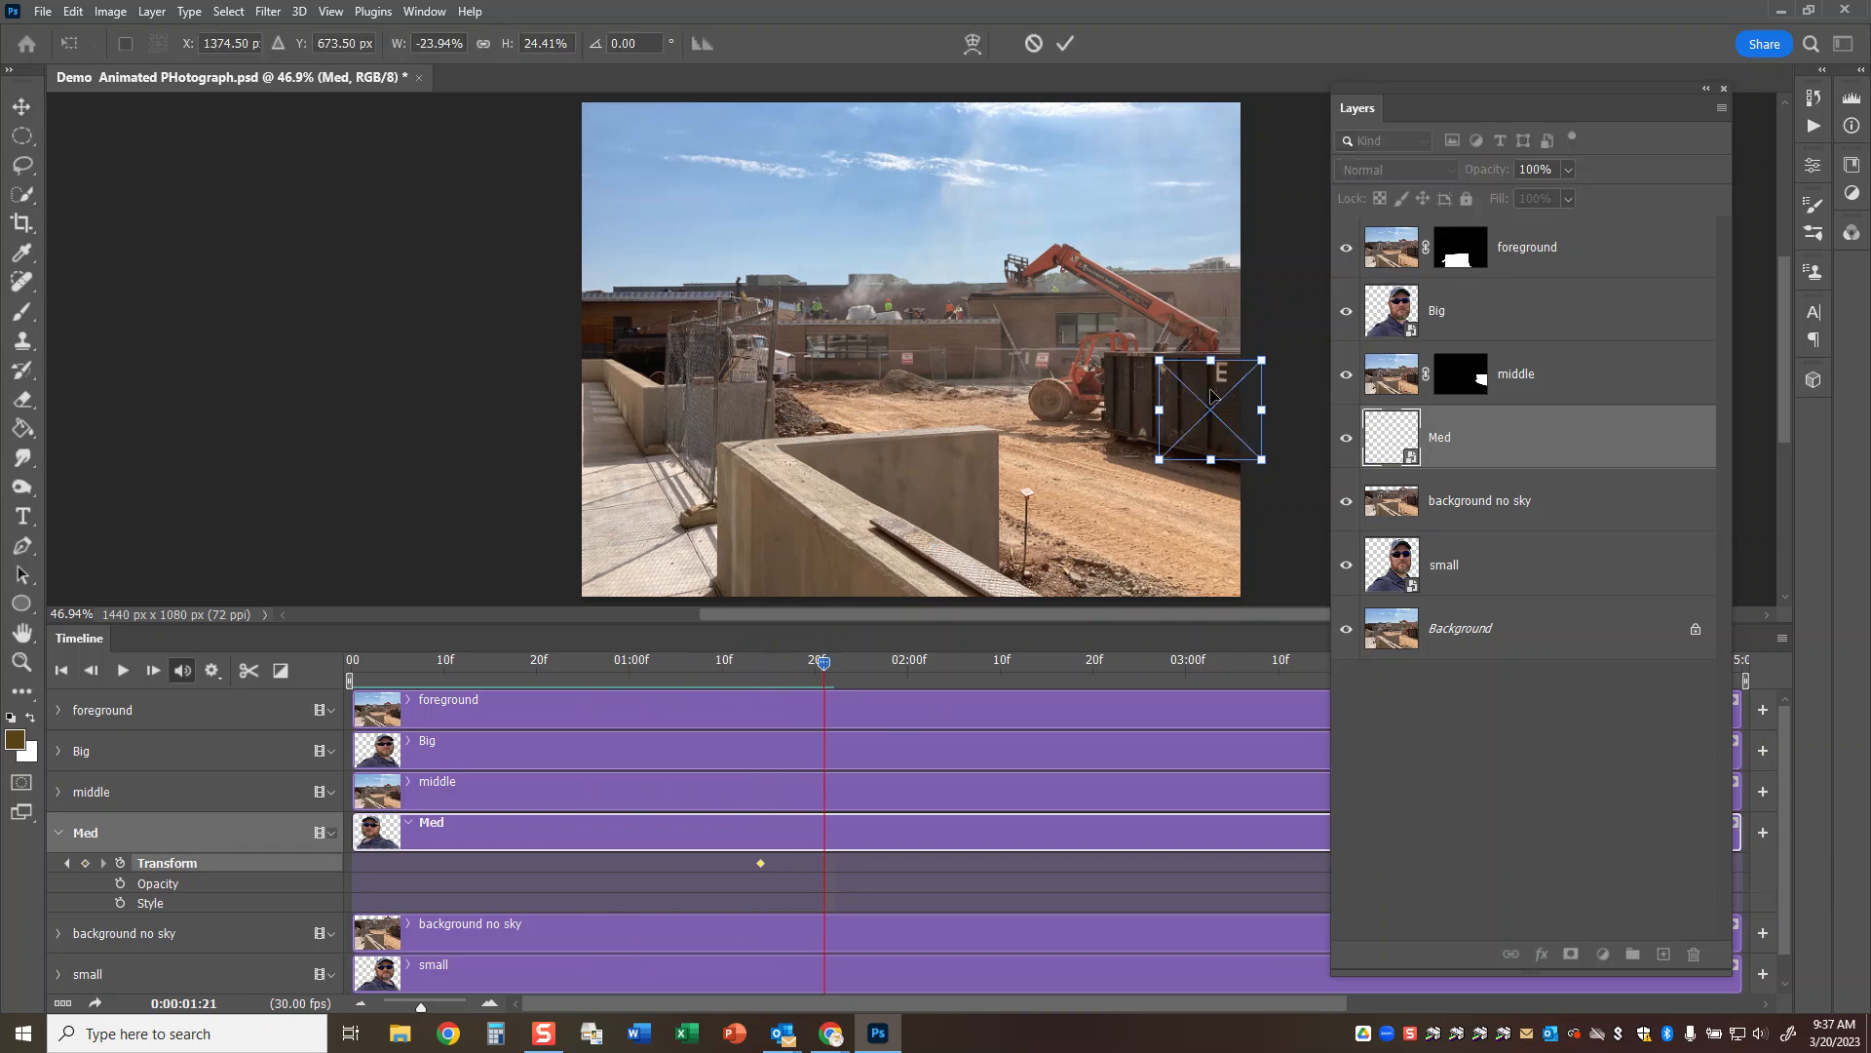
pyautogui.moveTo(1212, 394); pyautogui.dragTo(1207, 329)
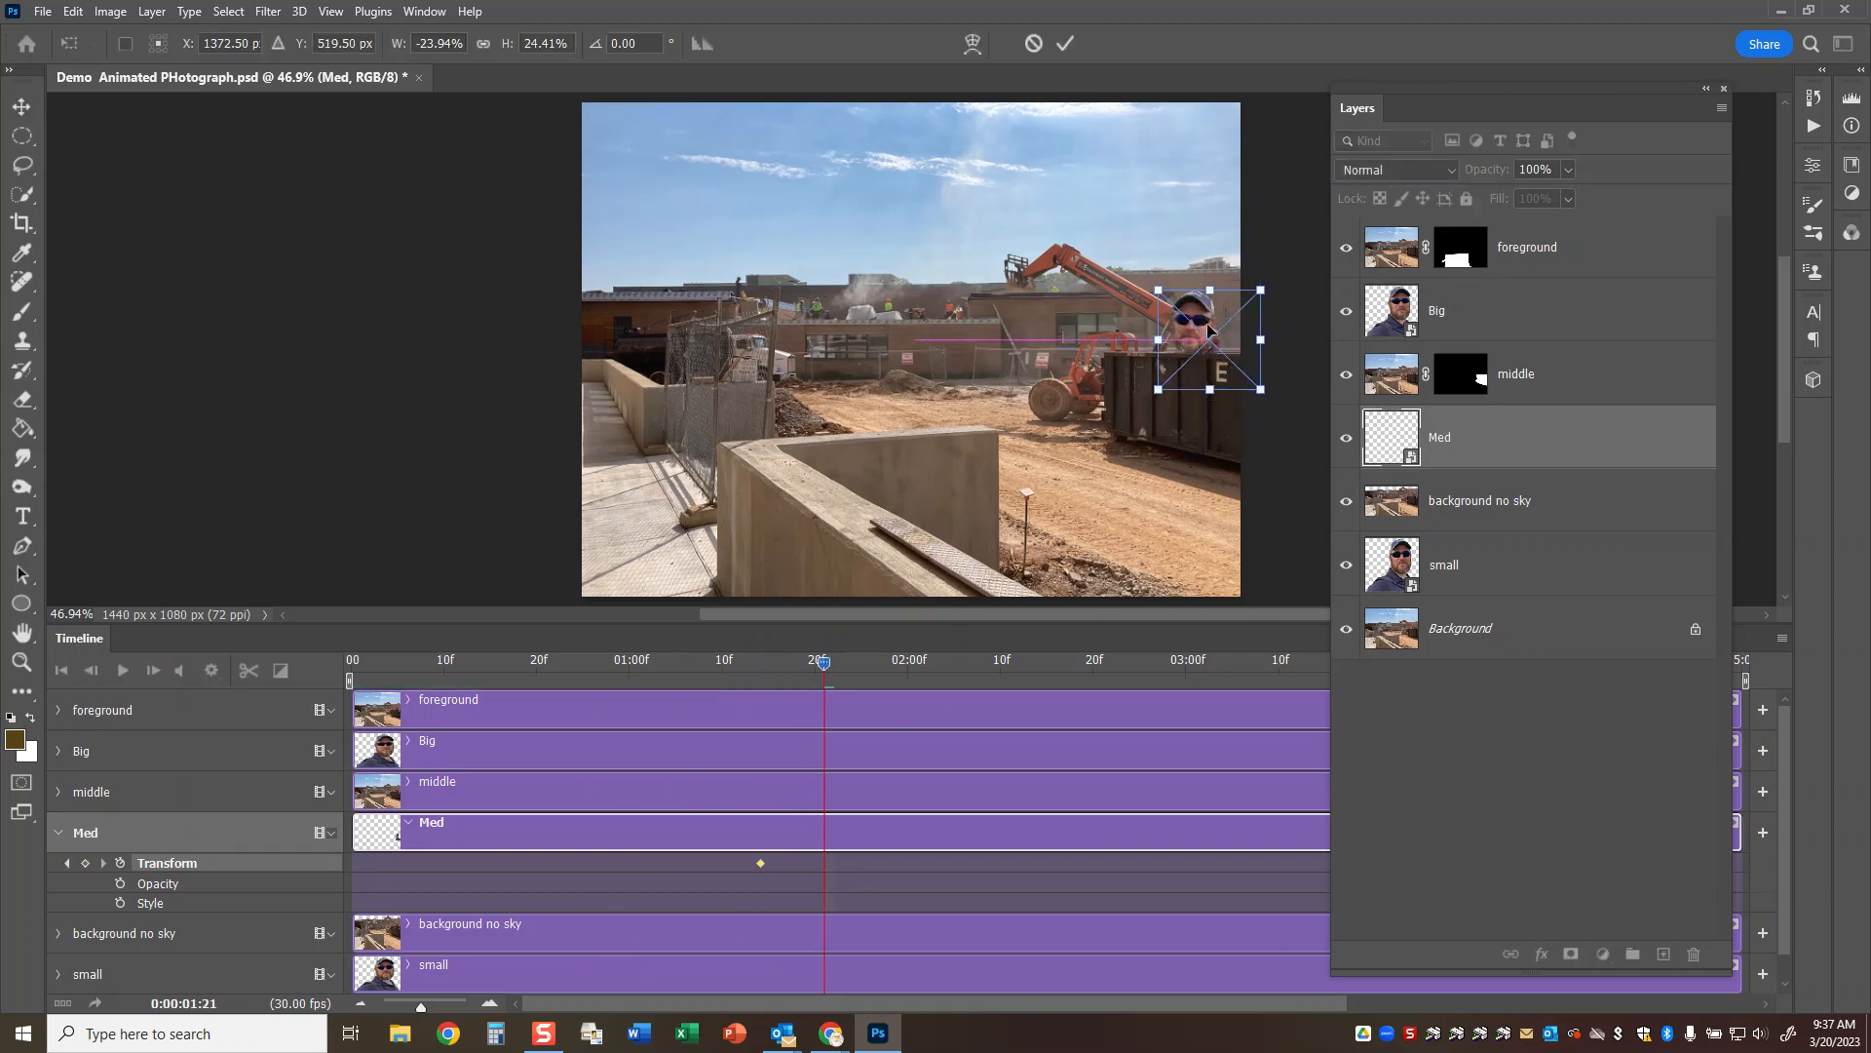
pyautogui.click(1064, 44)
# Slide Med left along the dumpster's edge and tilt it counterclockwise at 0:00:02:00.
pyautogui.moveTo(824, 663); pyautogui.dragTo(906, 663)
pyautogui.hotkey('ctrl', 't')
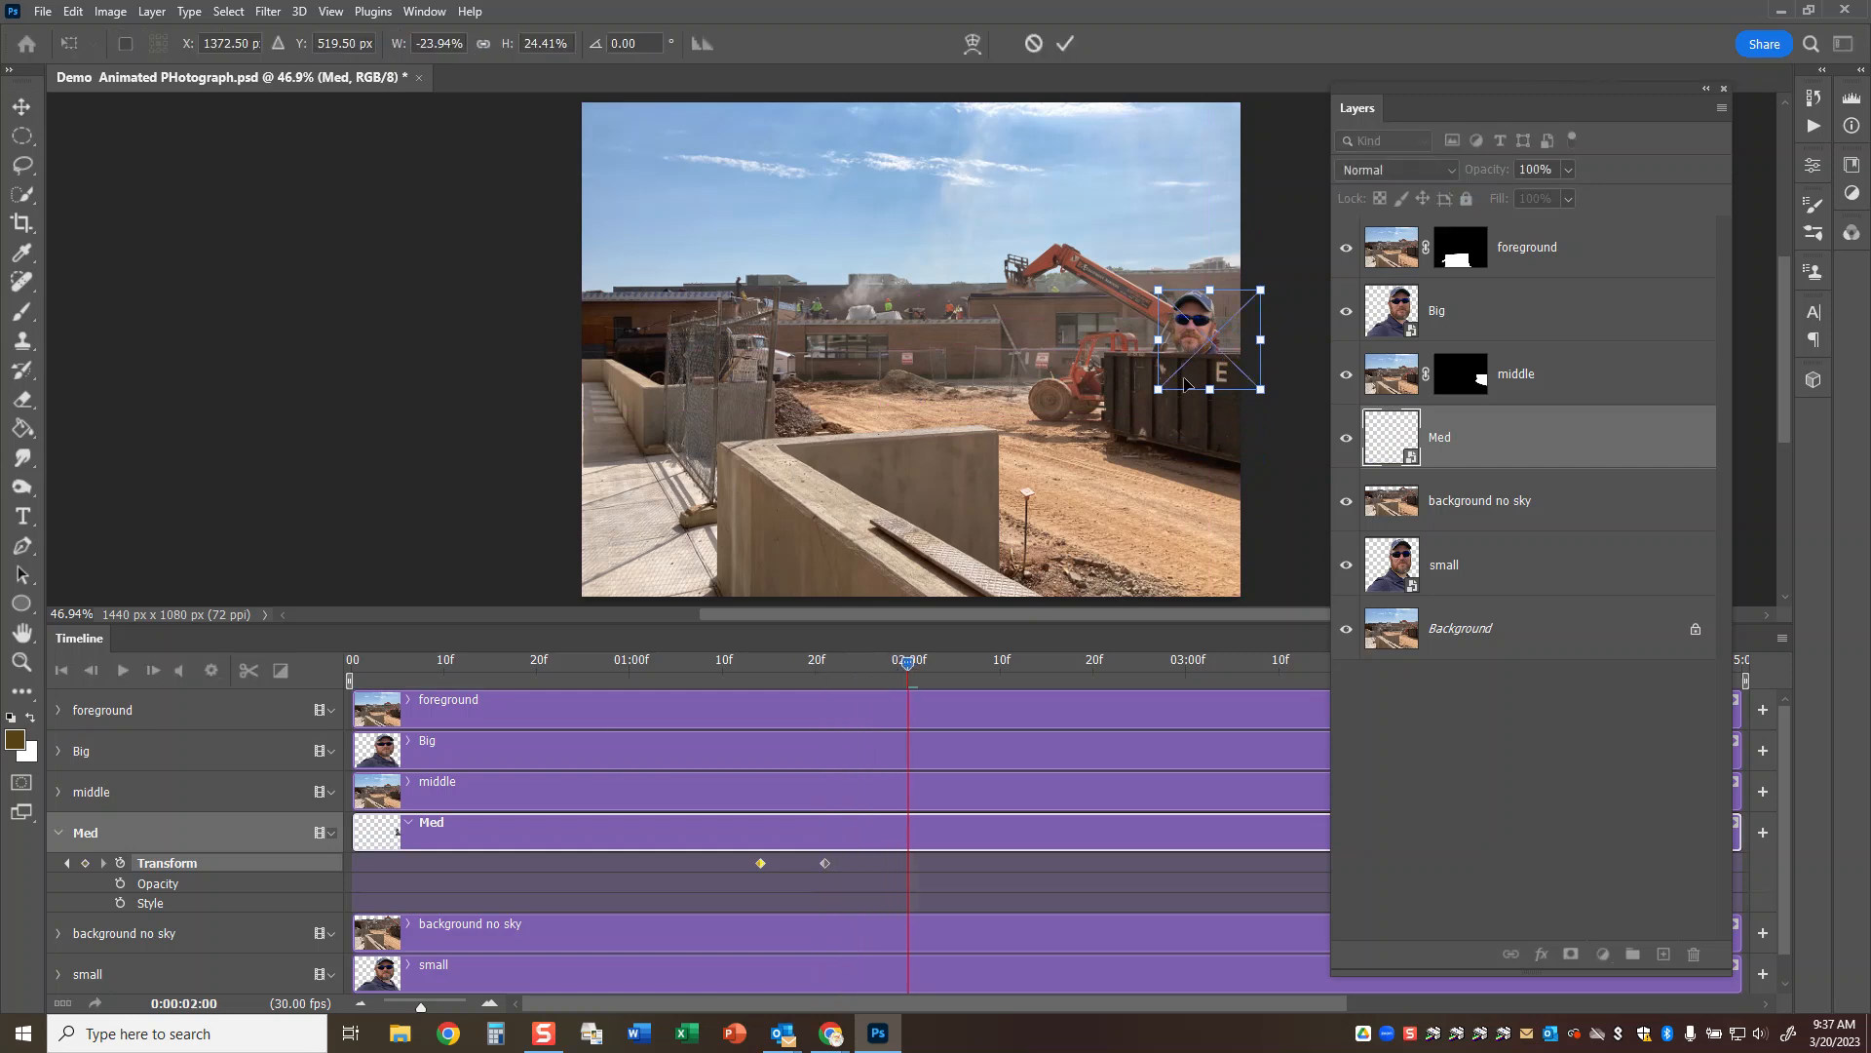
pyautogui.moveTo(1201, 331); pyautogui.dragTo(1164, 333)
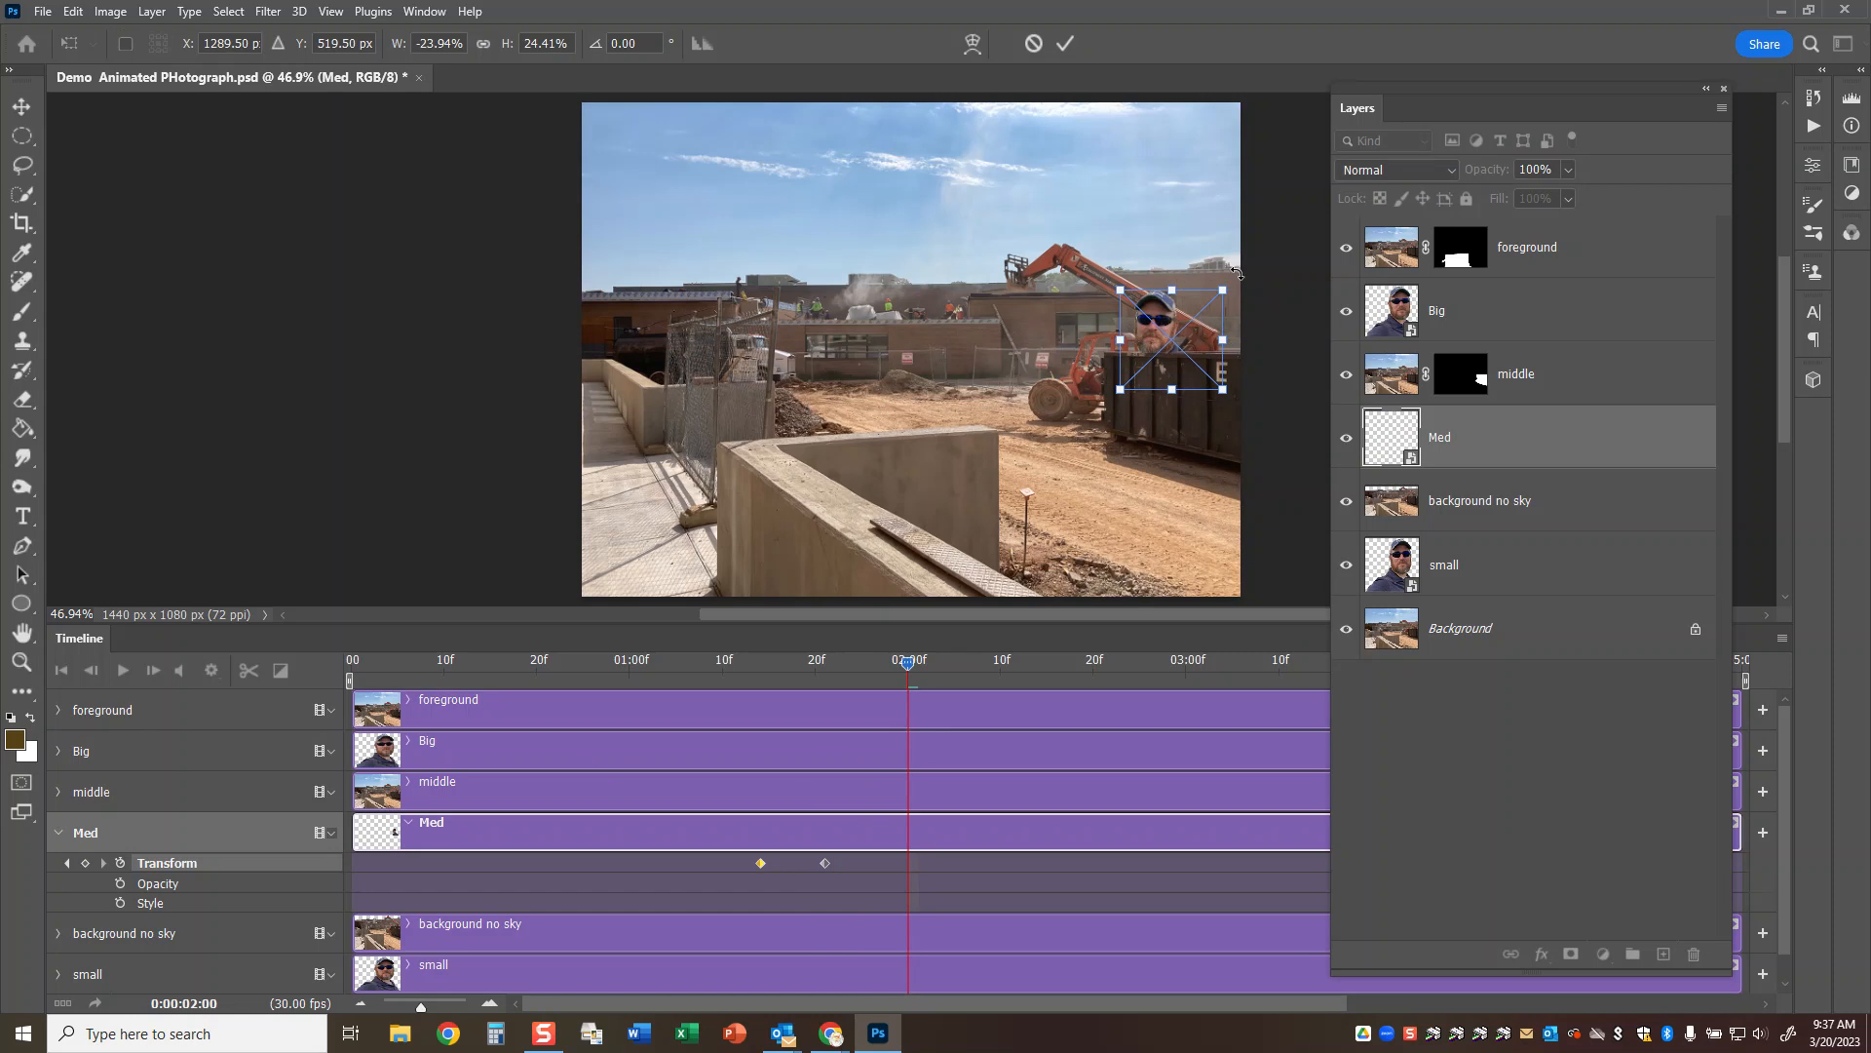
pyautogui.moveTo(1233, 276); pyautogui.dragTo(1220, 265)
pyautogui.moveTo(1153, 330); pyautogui.dragTo(1129, 320)
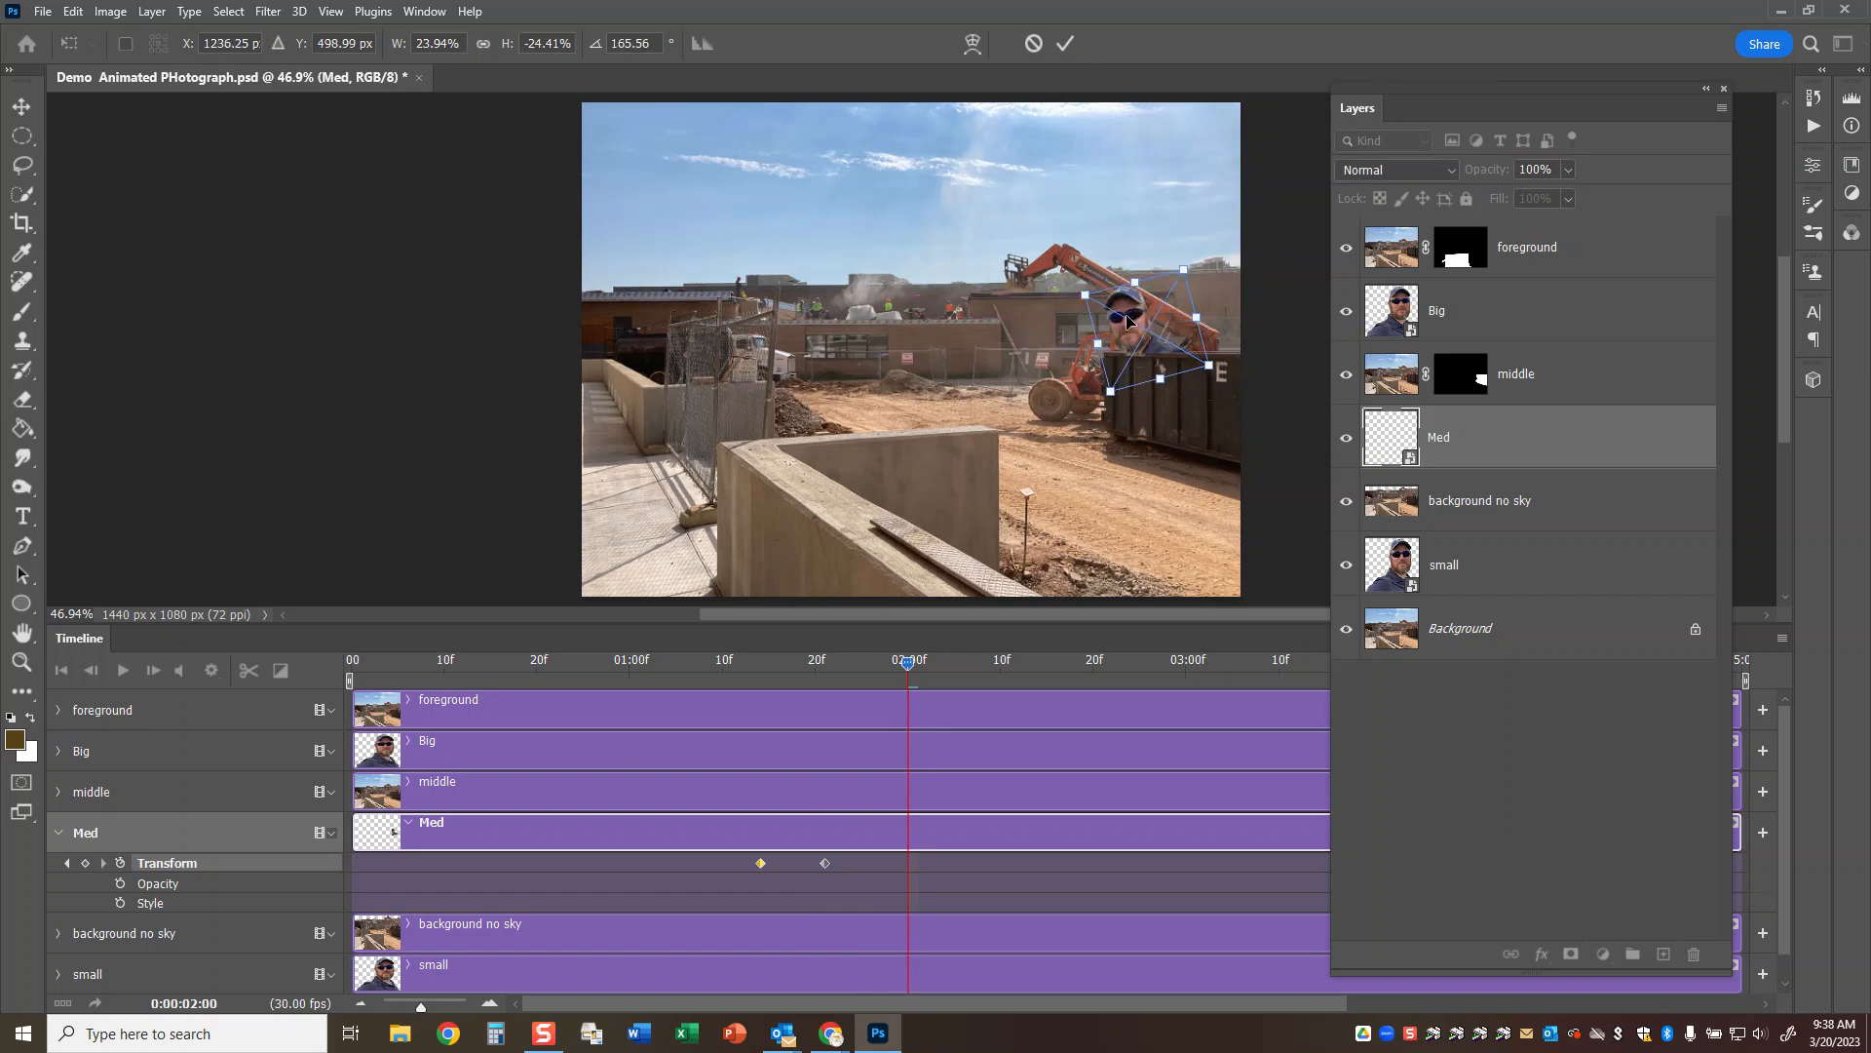
pyautogui.click(1069, 44)
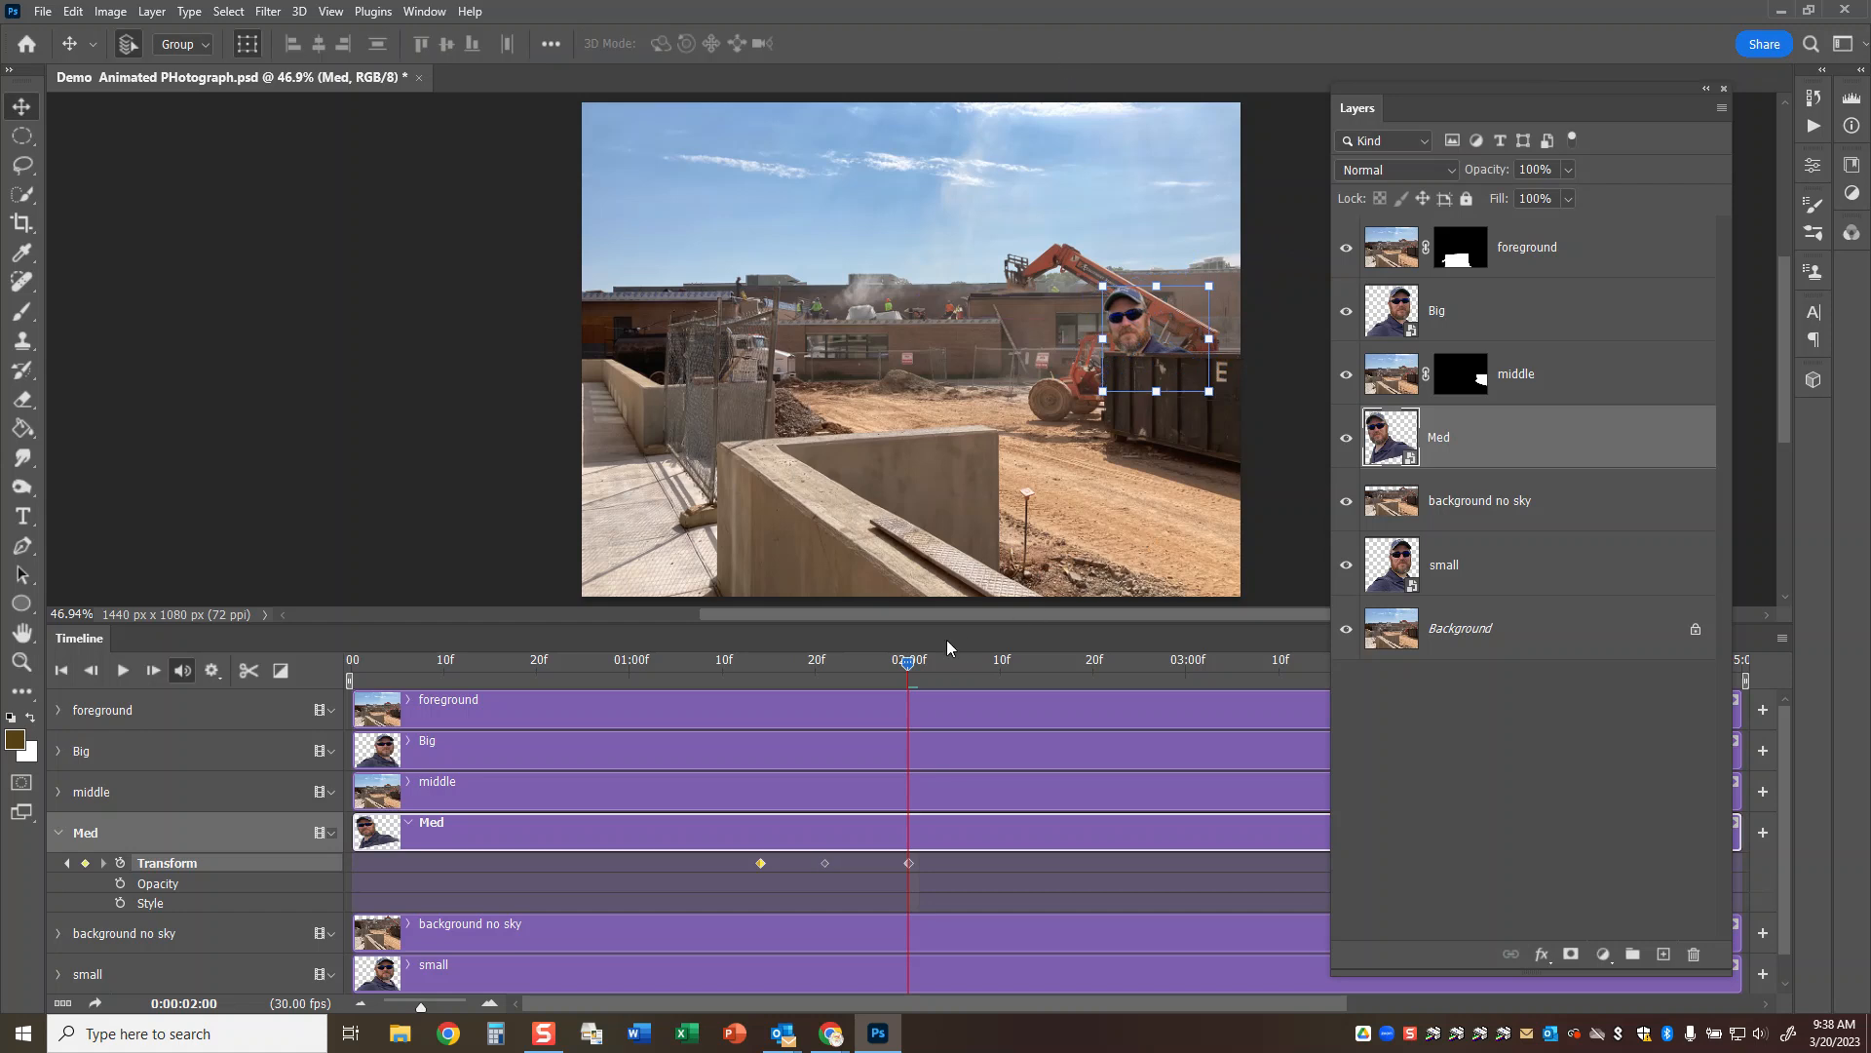
# Move Med back right and slightly down, tilting it clockwise, at 0:00:02:09.
pyautogui.moveTo(906, 665); pyautogui.dragTo(992, 665)
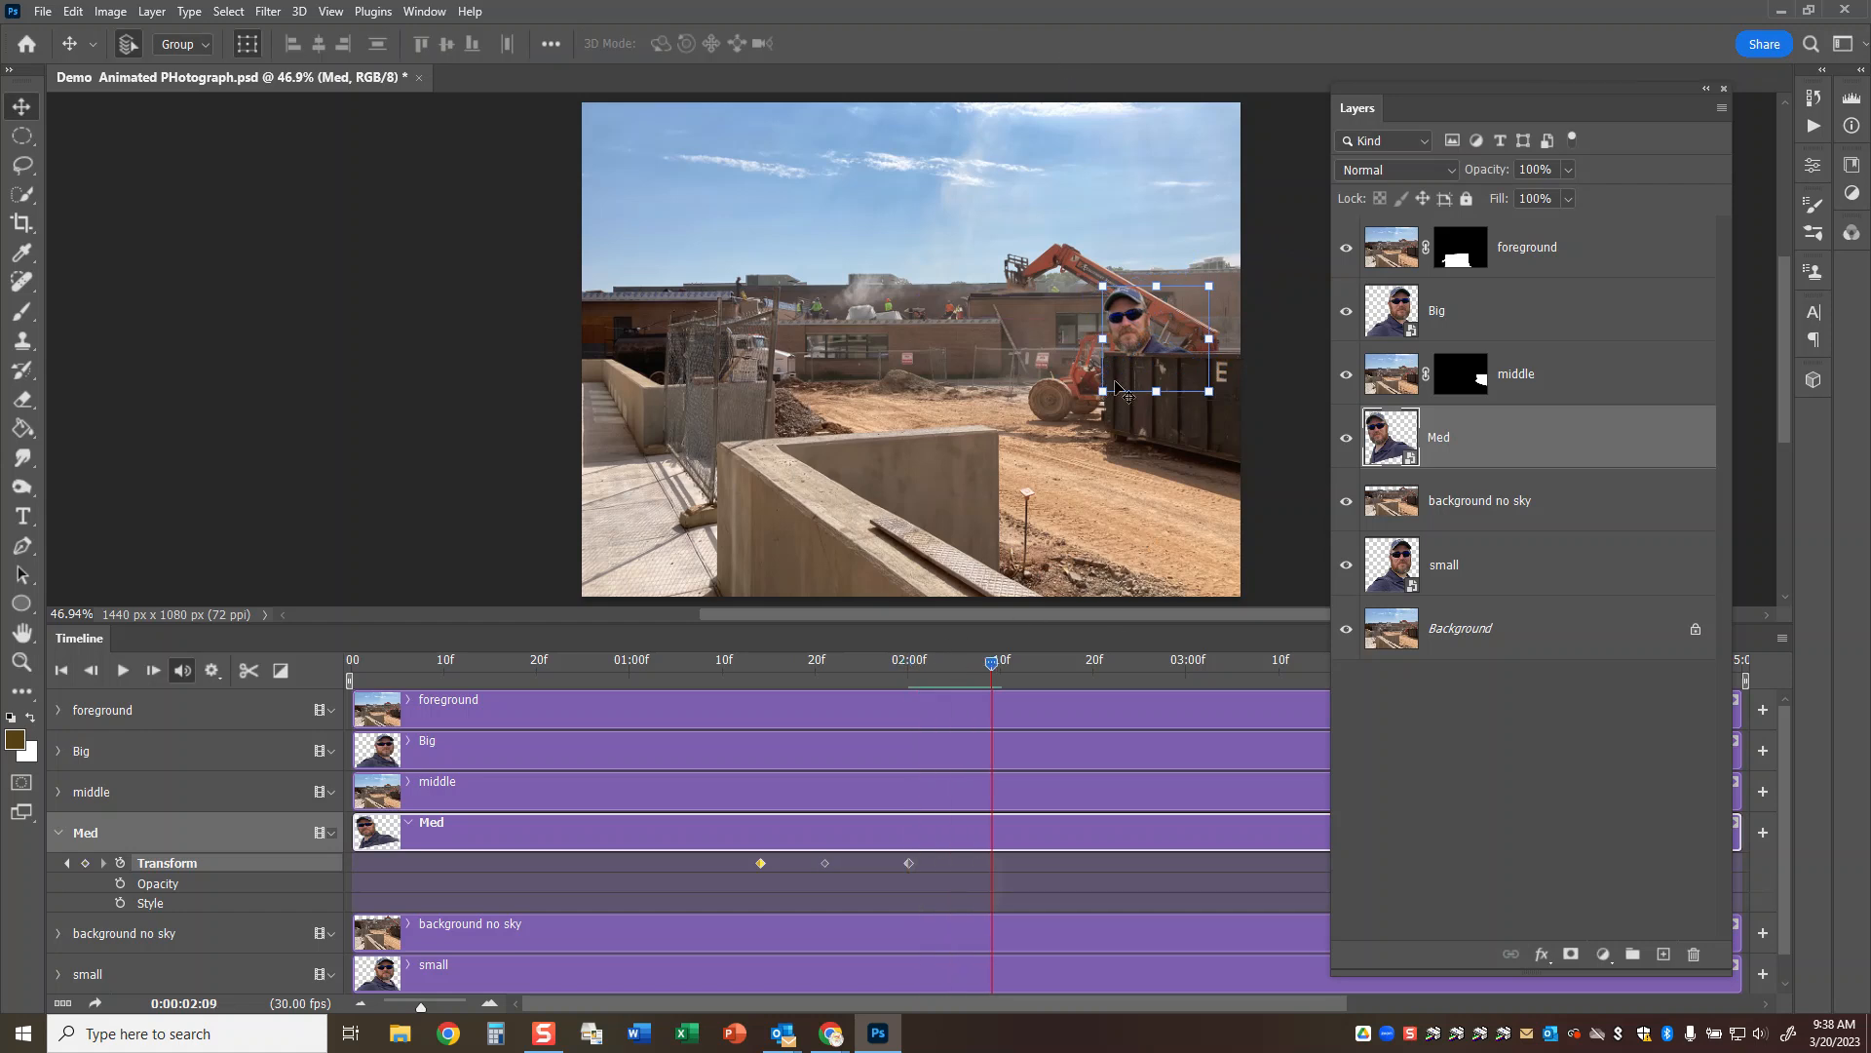
pyautogui.hotkey('ctrl', 't')
pyautogui.moveTo(1131, 339); pyautogui.dragTo(1177, 338)
pyautogui.moveTo(1243, 251); pyautogui.dragTo(1202, 334)
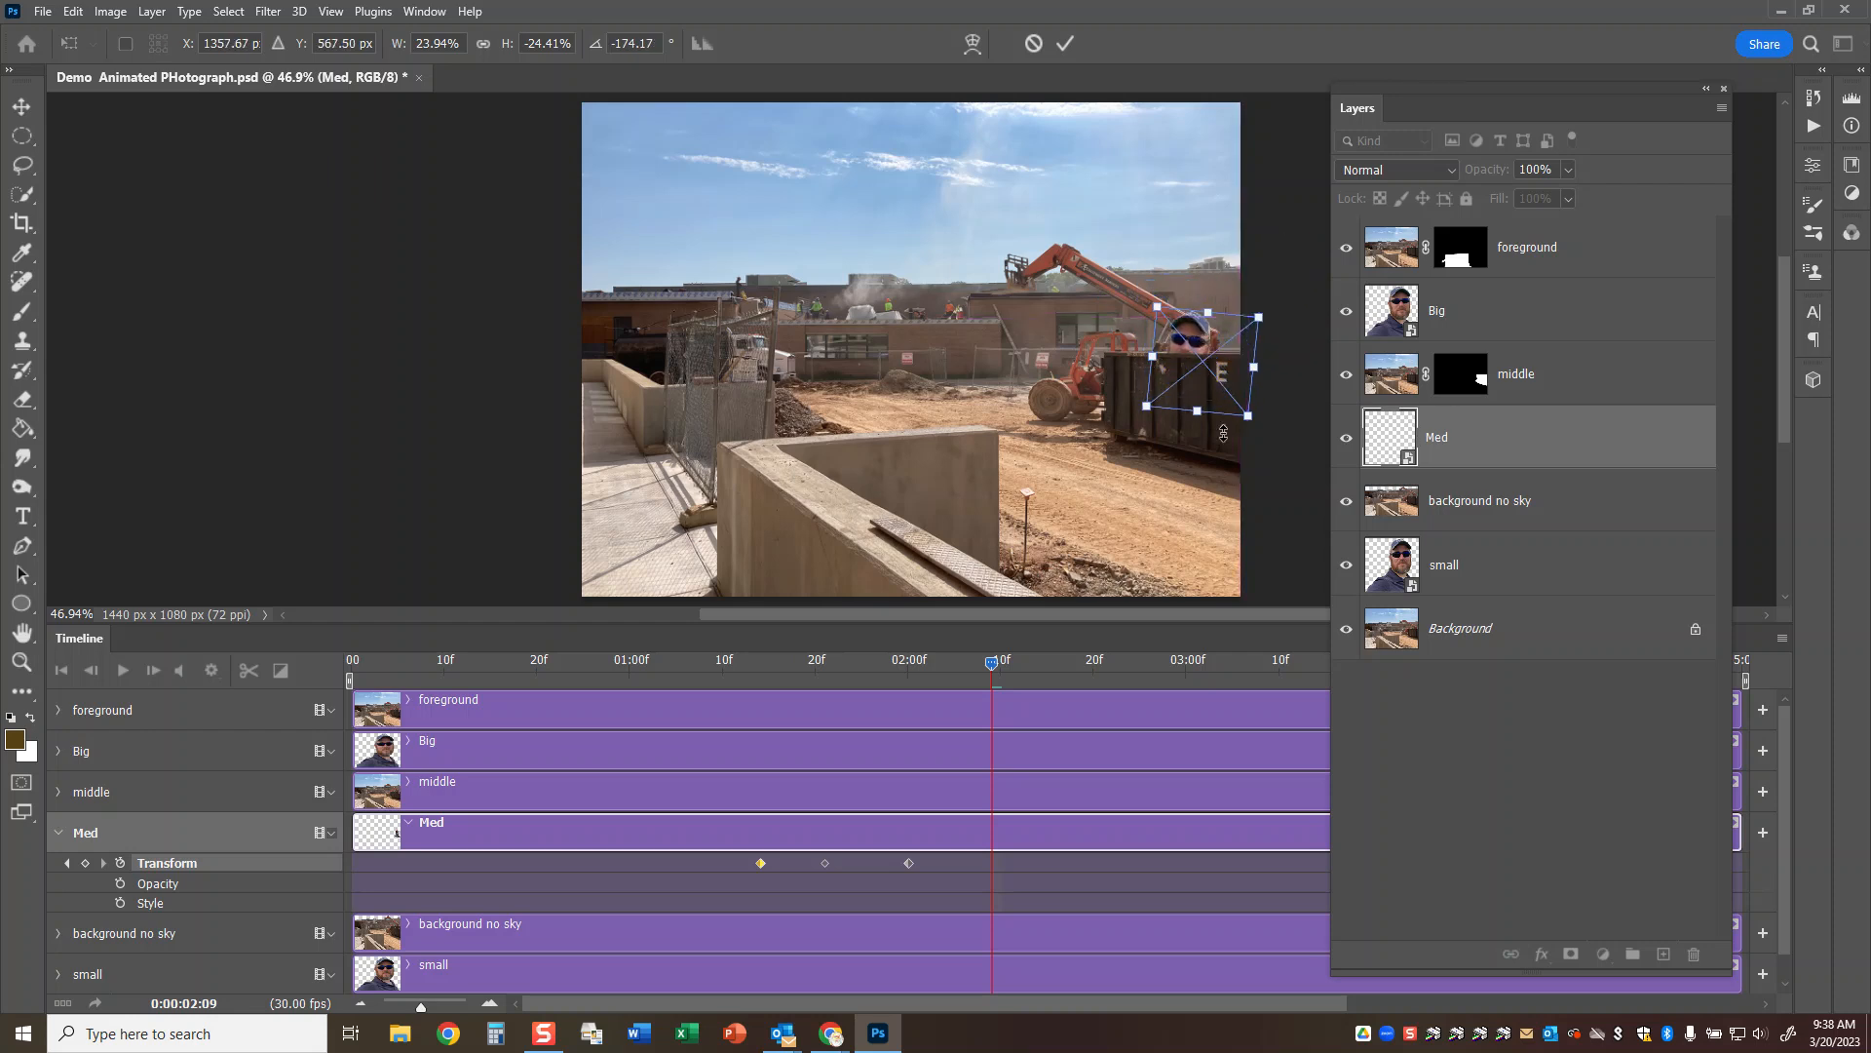
pyautogui.click(1064, 44)
# Lower the tilted Med selfie out of sight behind the dumpster at 0:00:02:13.
pyautogui.moveTo(999, 668); pyautogui.dragTo(1030, 663)
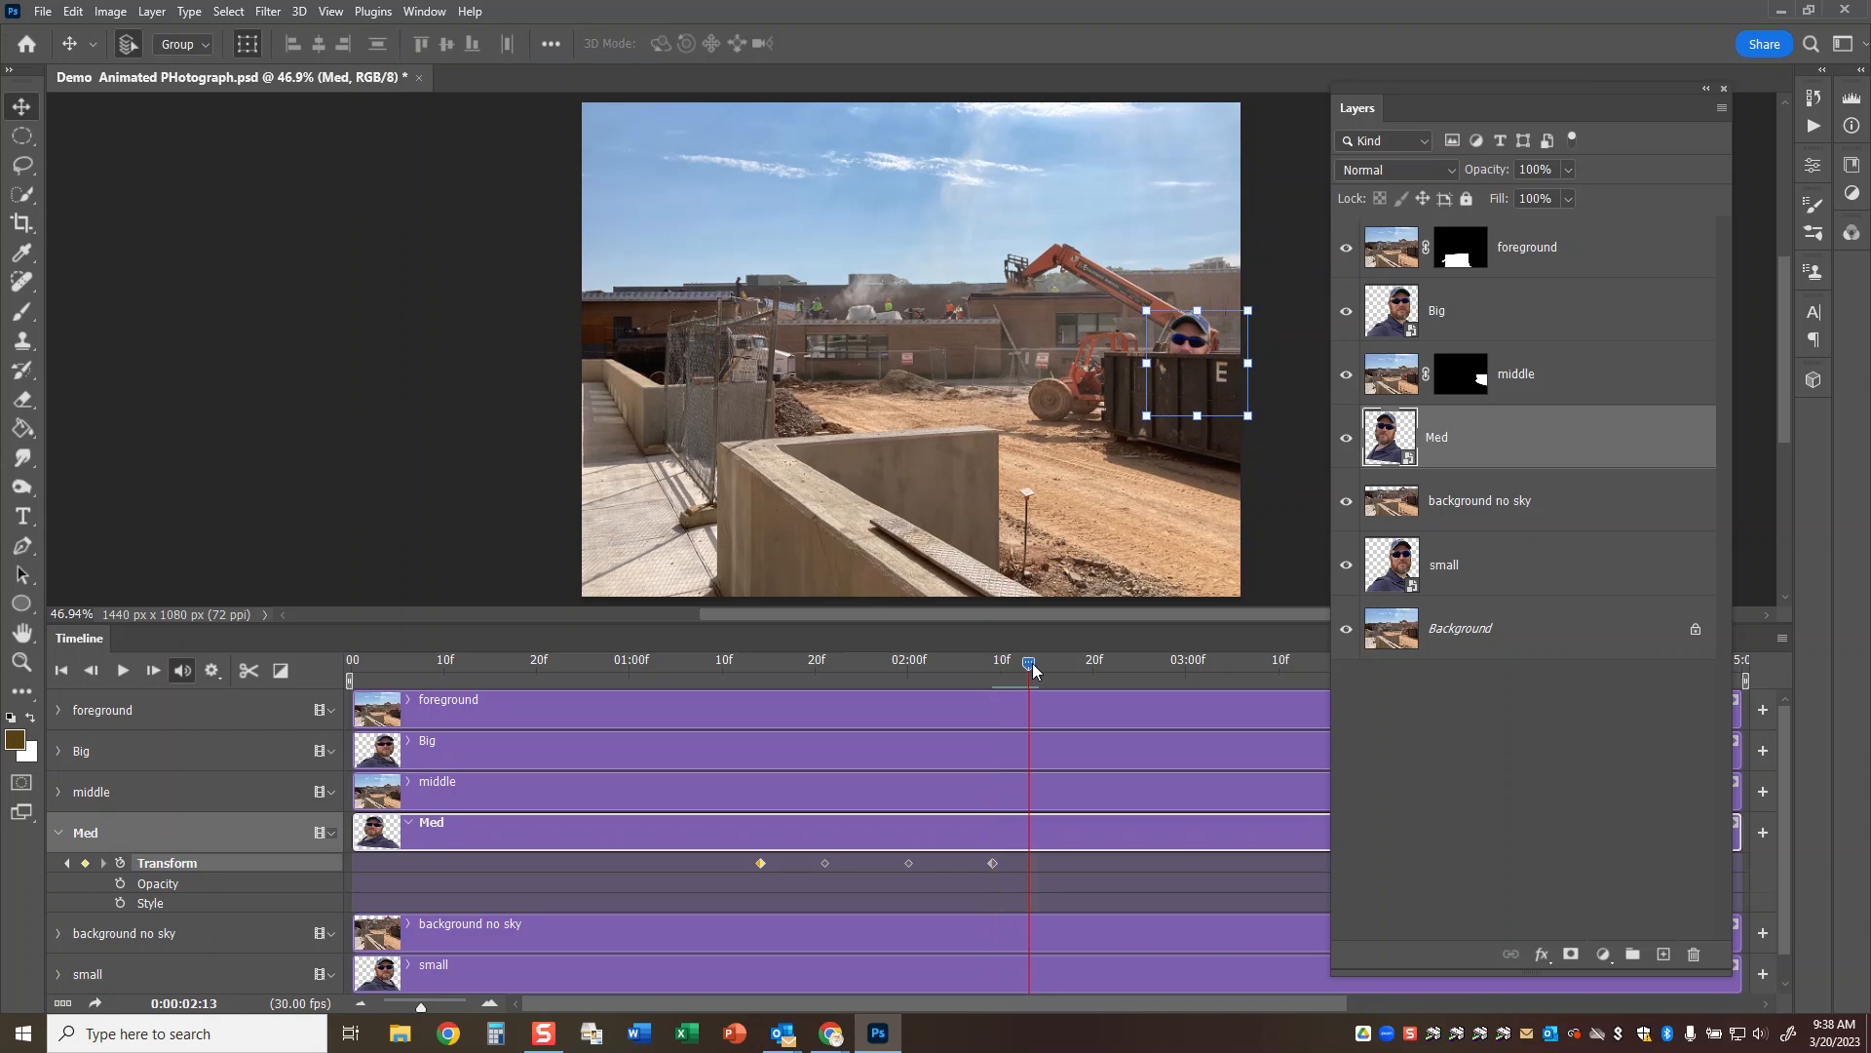
pyautogui.hotkey('ctrl', 't')
pyautogui.moveTo(1196, 352); pyautogui.dragTo(1210, 403)
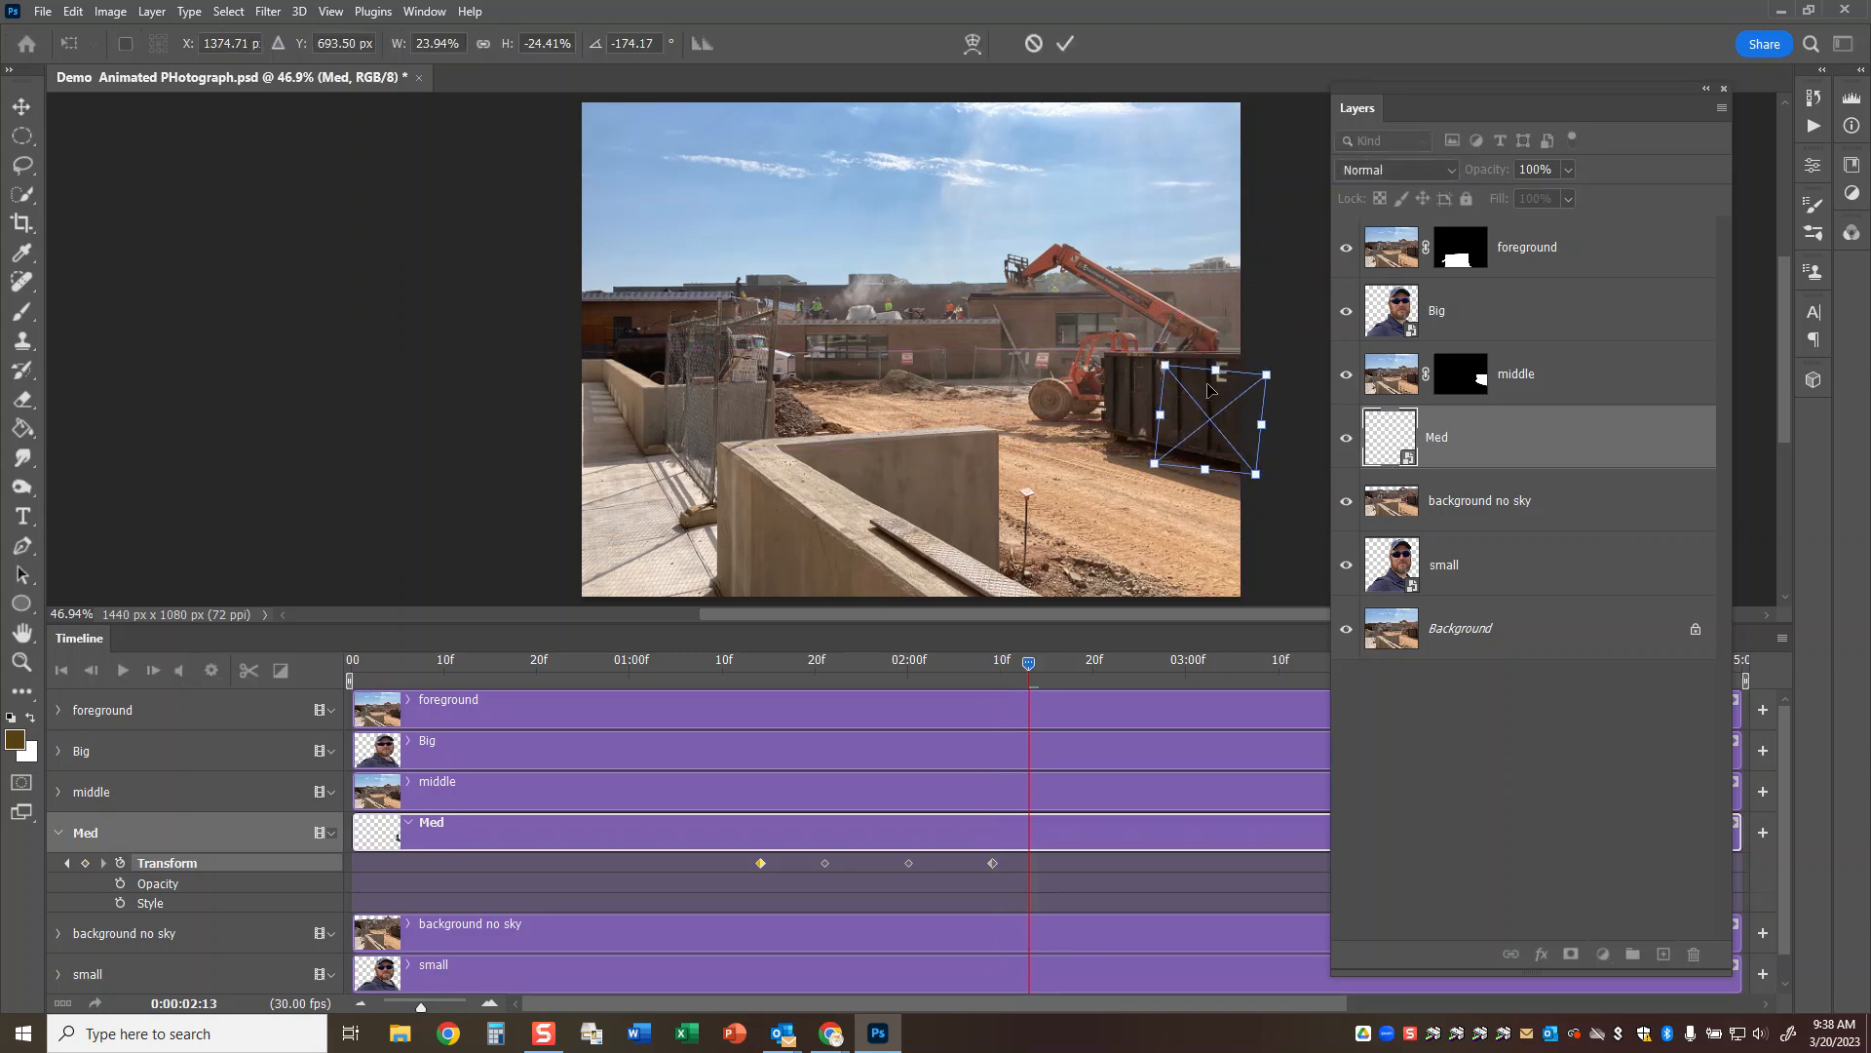
pyautogui.click(1065, 43)
# Delete Med's Transform keyframes at 0:00:02:00 and 0:00:02:09.
pyautogui.moveTo(1026, 670); pyautogui.dragTo(904, 697)
pyautogui.click(909, 863)
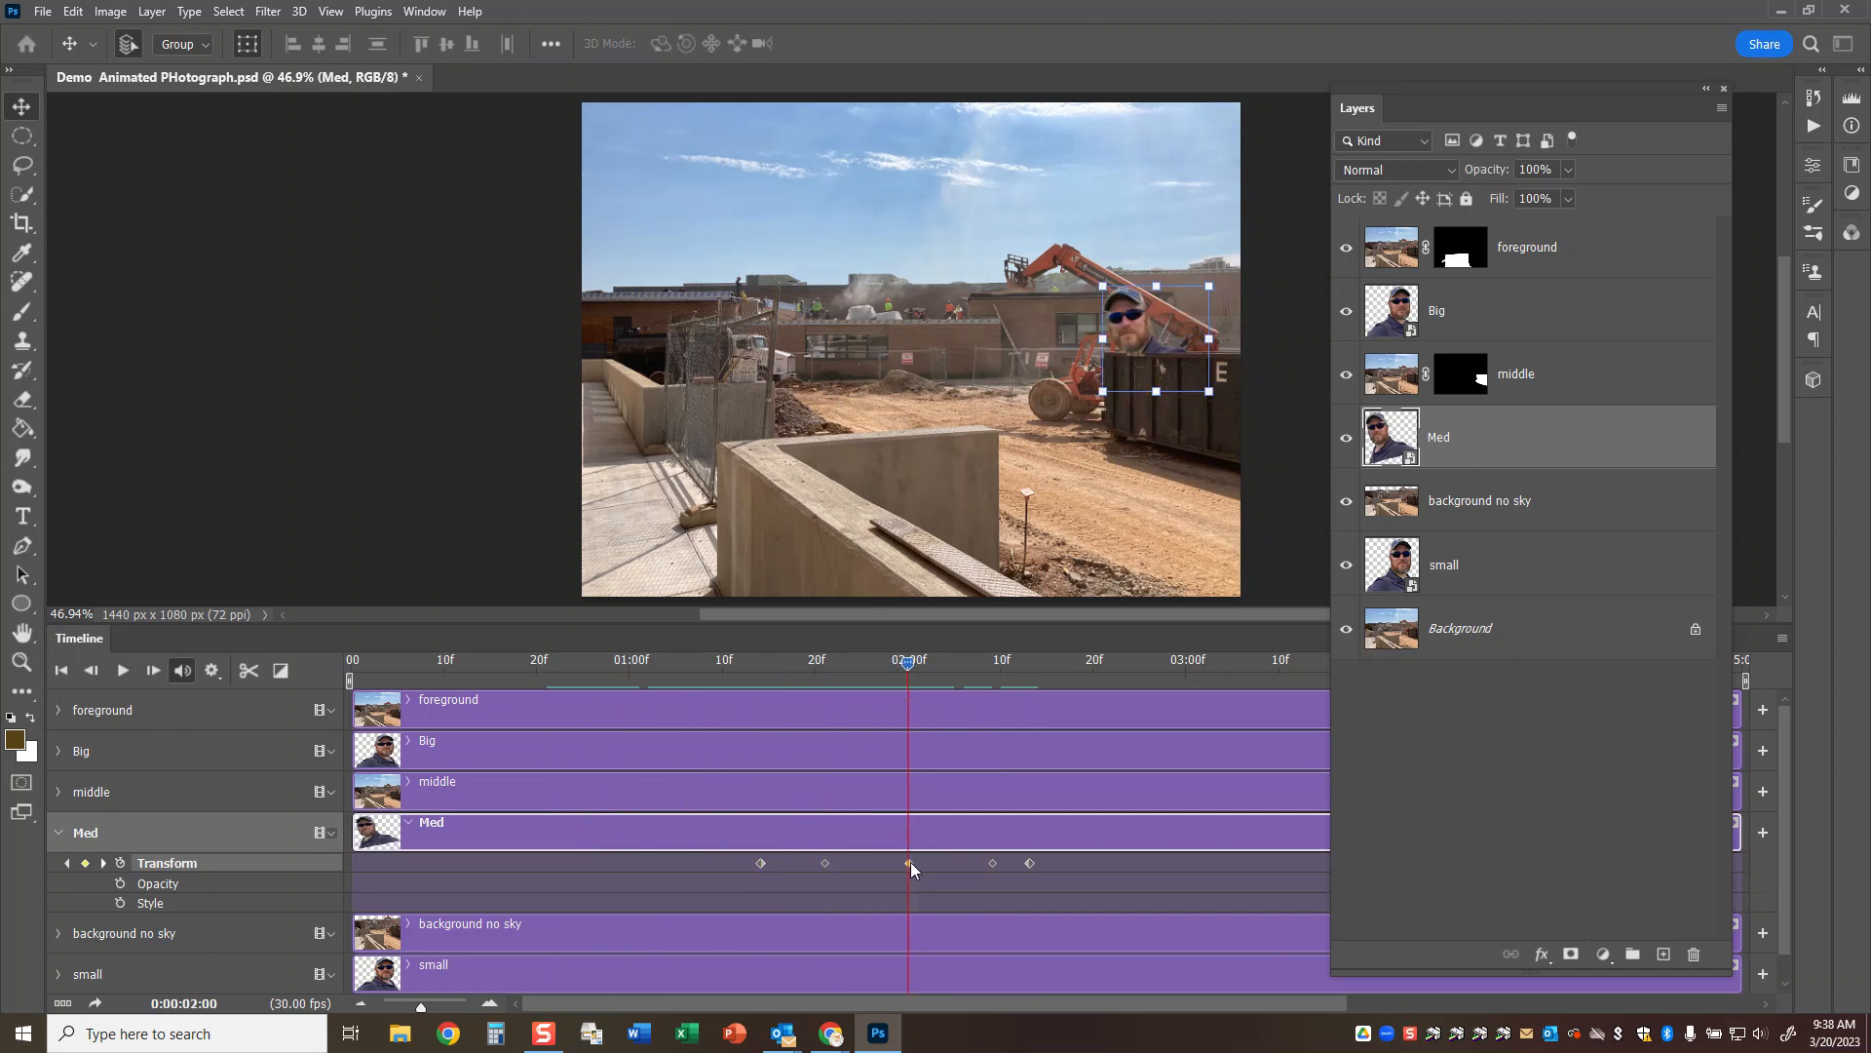
pyautogui.rightClick(909, 863)
pyautogui.click(936, 880)
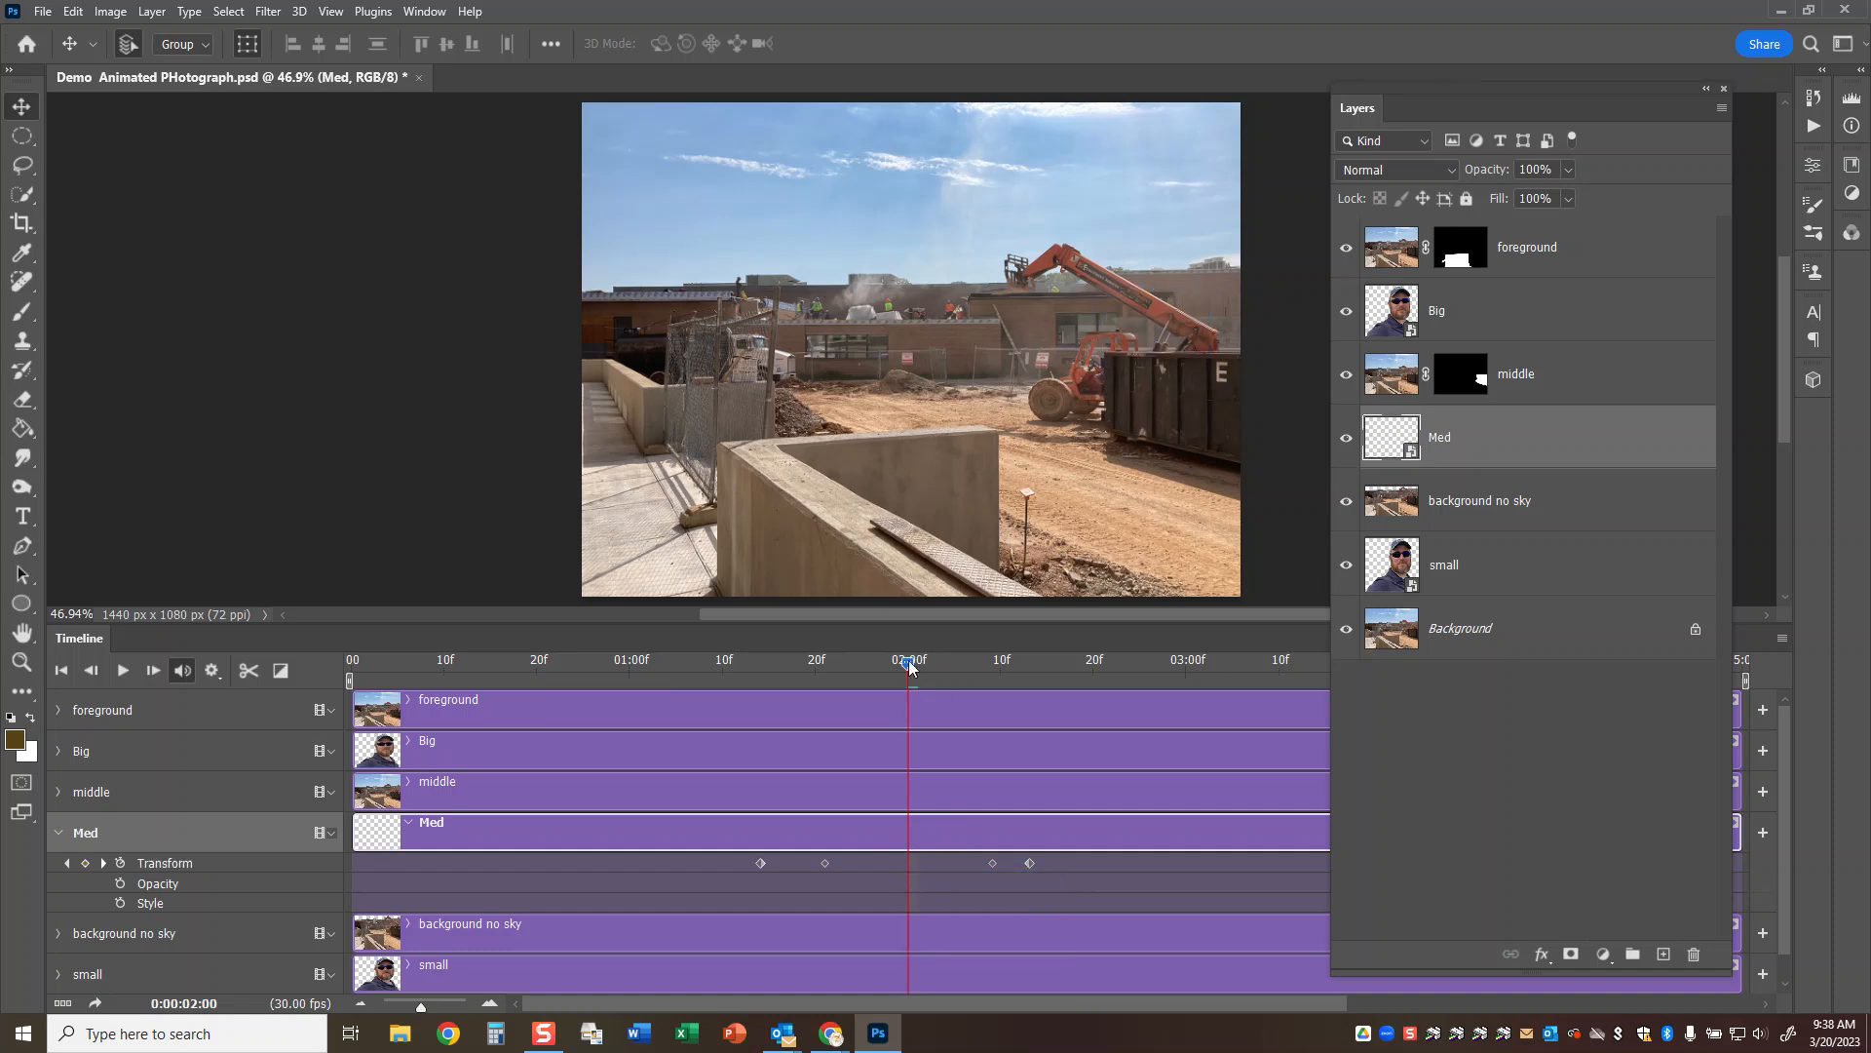
pyautogui.moveTo(908, 661); pyautogui.dragTo(992, 688)
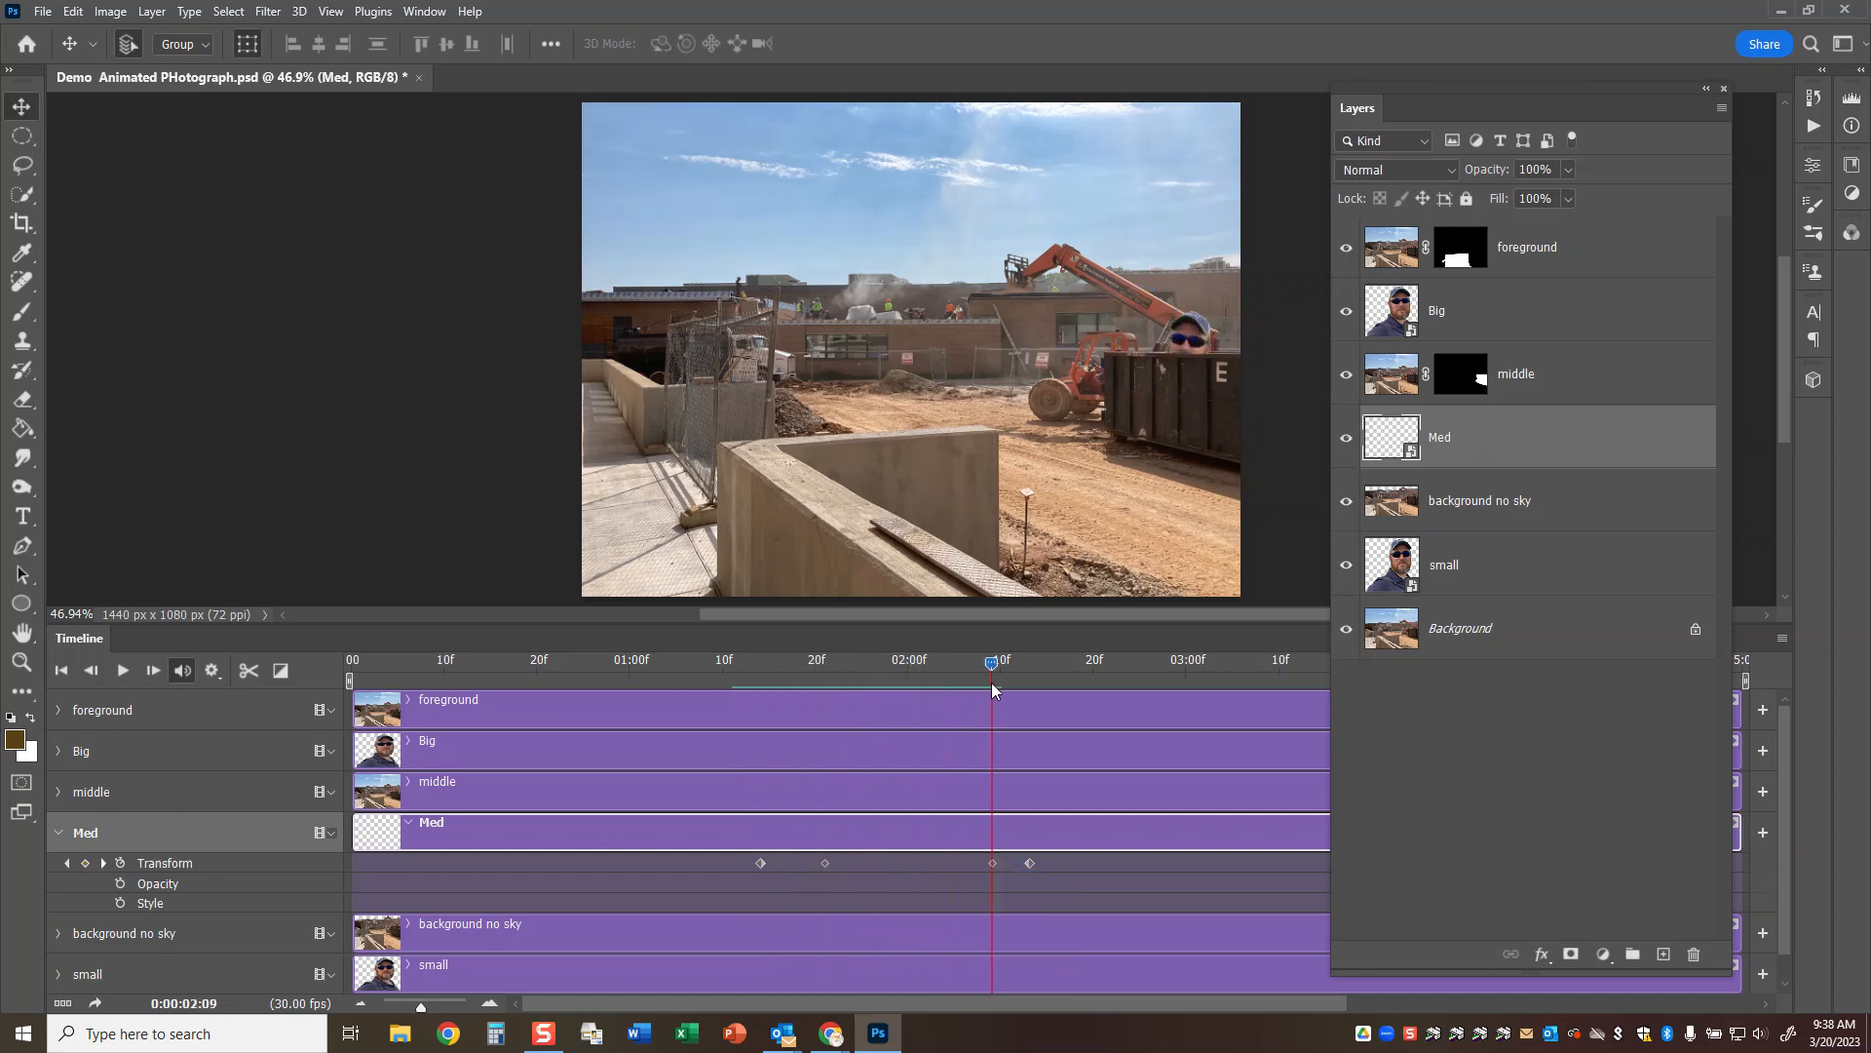
pyautogui.click(991, 864)
pyautogui.rightClick(991, 864)
pyautogui.click(1018, 880)
# Delete Med's last Transform keyframe at 0:00:02:13.
pyautogui.moveTo(991, 663); pyautogui.dragTo(1031, 680)
pyautogui.click(1031, 863)
pyautogui.rightClick(1039, 864)
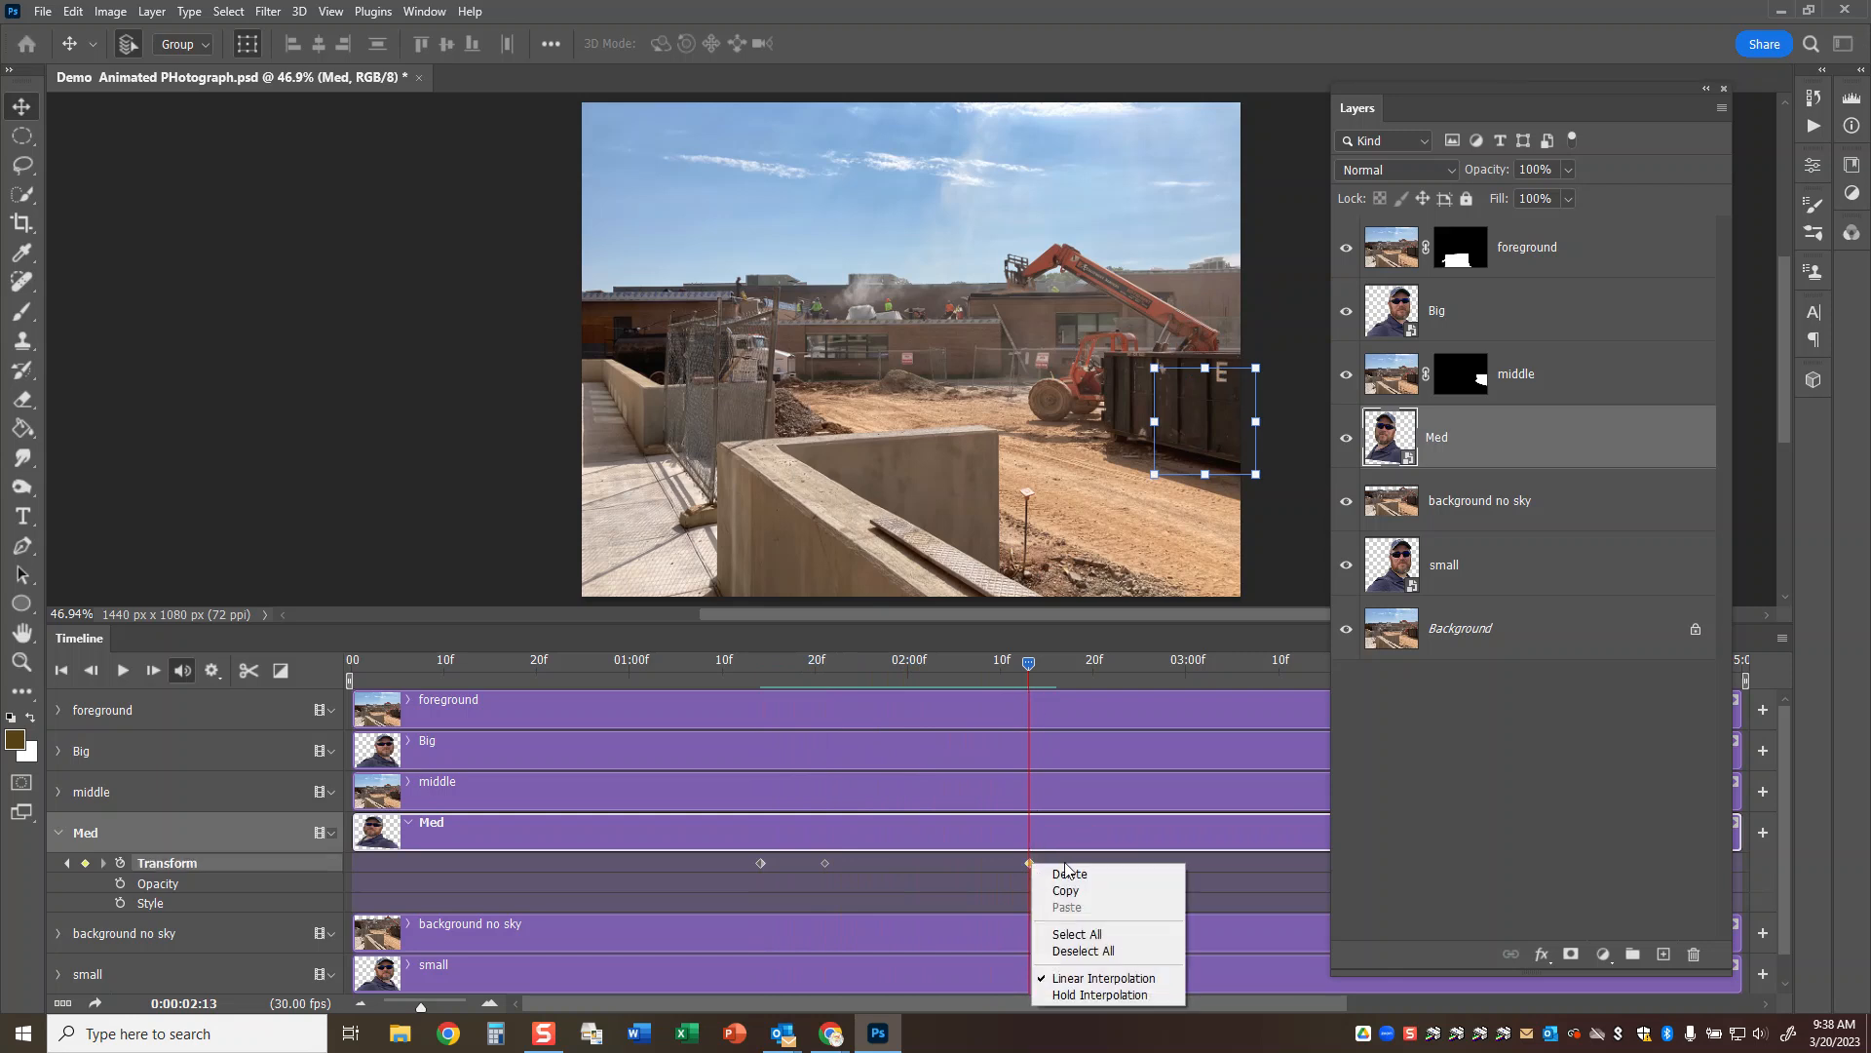
pyautogui.click(1069, 890)
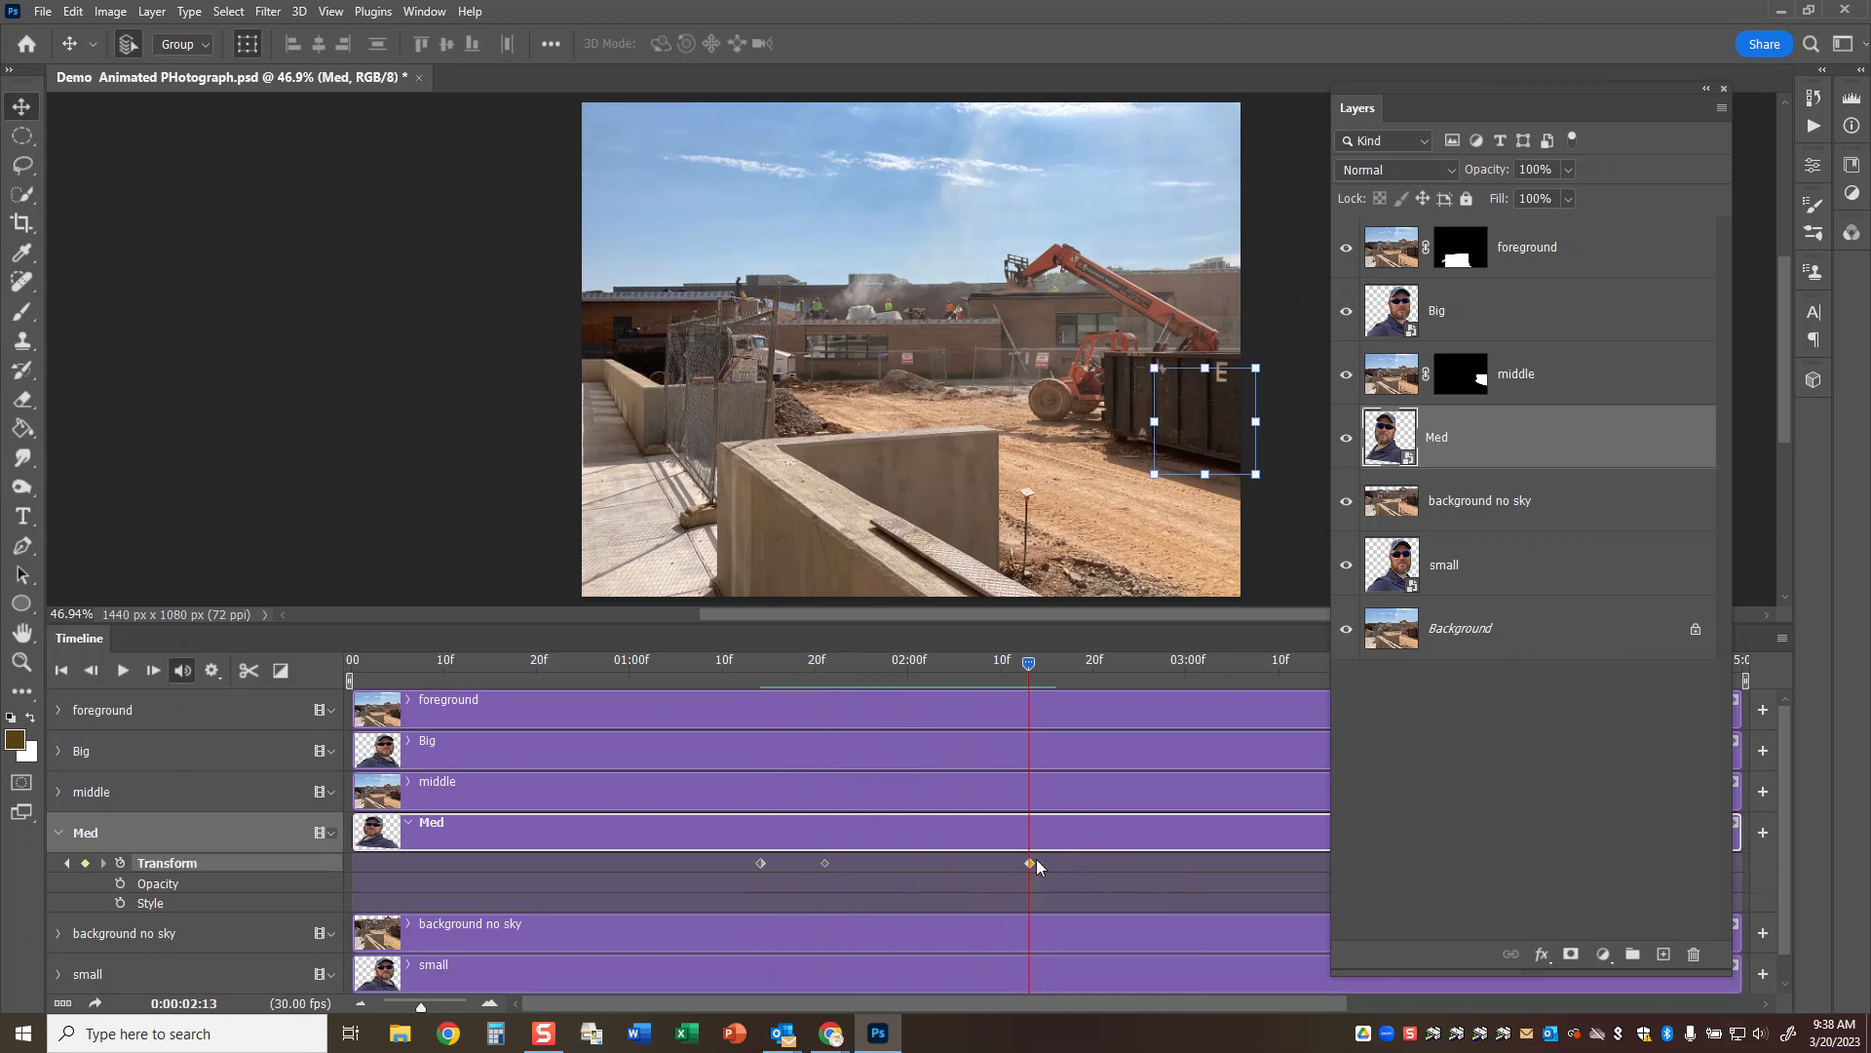
pyautogui.rightClick(1031, 863)
pyautogui.click(1067, 873)
# Add a Transform keyframe at 0:00:02:01 that holds Med in its raised position.
pyautogui.moveTo(1031, 666); pyautogui.dragTo(914, 675)
pyautogui.click(85, 862)
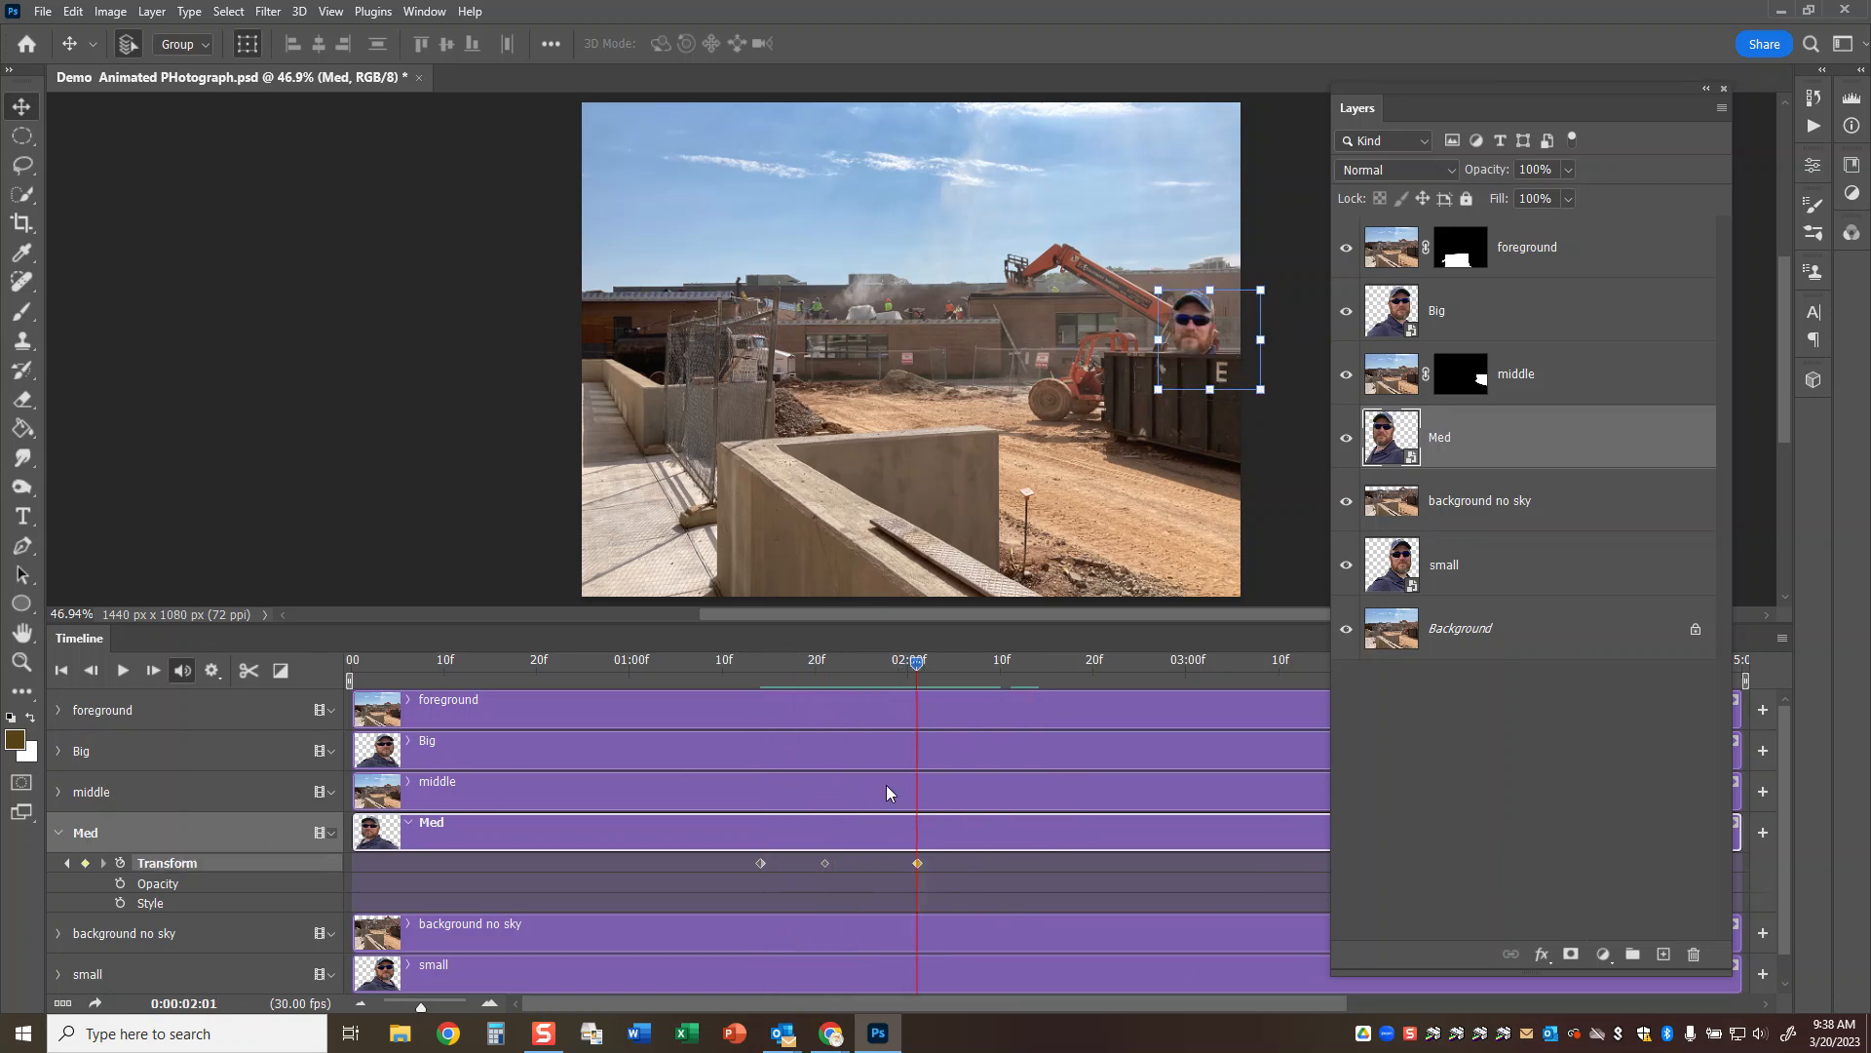
# Try lowering Med behind the dumpster at about 0:00:02:08 and tilting it clockwise at 0:00:02:01.
pyautogui.moveTo(917, 668); pyautogui.dragTo(981, 672)
pyautogui.moveTo(1191, 314); pyautogui.dragTo(1199, 393)
pyautogui.moveTo(982, 667); pyautogui.dragTo(919, 668)
pyautogui.moveTo(1284, 284); pyautogui.dragTo(1312, 306)
pyautogui.click(1066, 43)
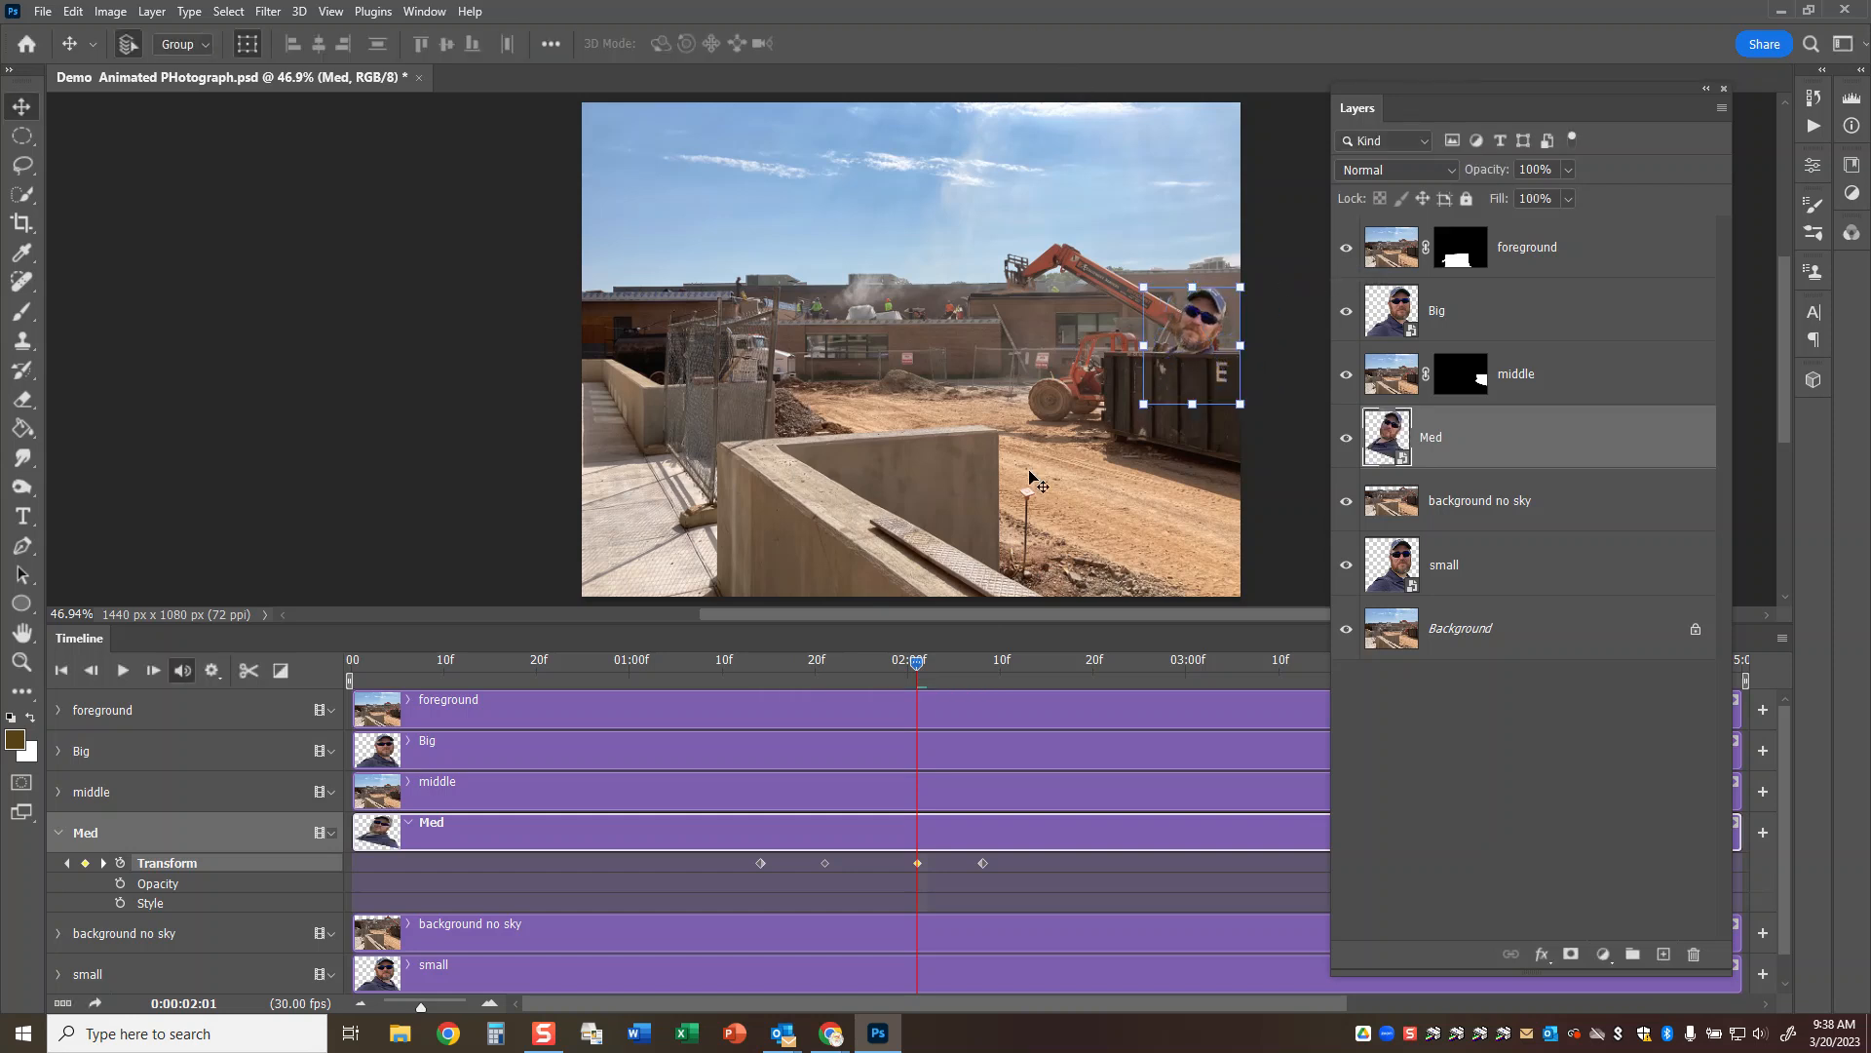
# Undo Med's tilt and its lowering behind the dumpster.
pyautogui.moveTo(917, 662); pyautogui.dragTo(851, 663)
pyautogui.hotkey('ctrl', 'z')
pyautogui.hotkey('ctrl', 'z')
pyautogui.hotkey('ctrl', 'z')
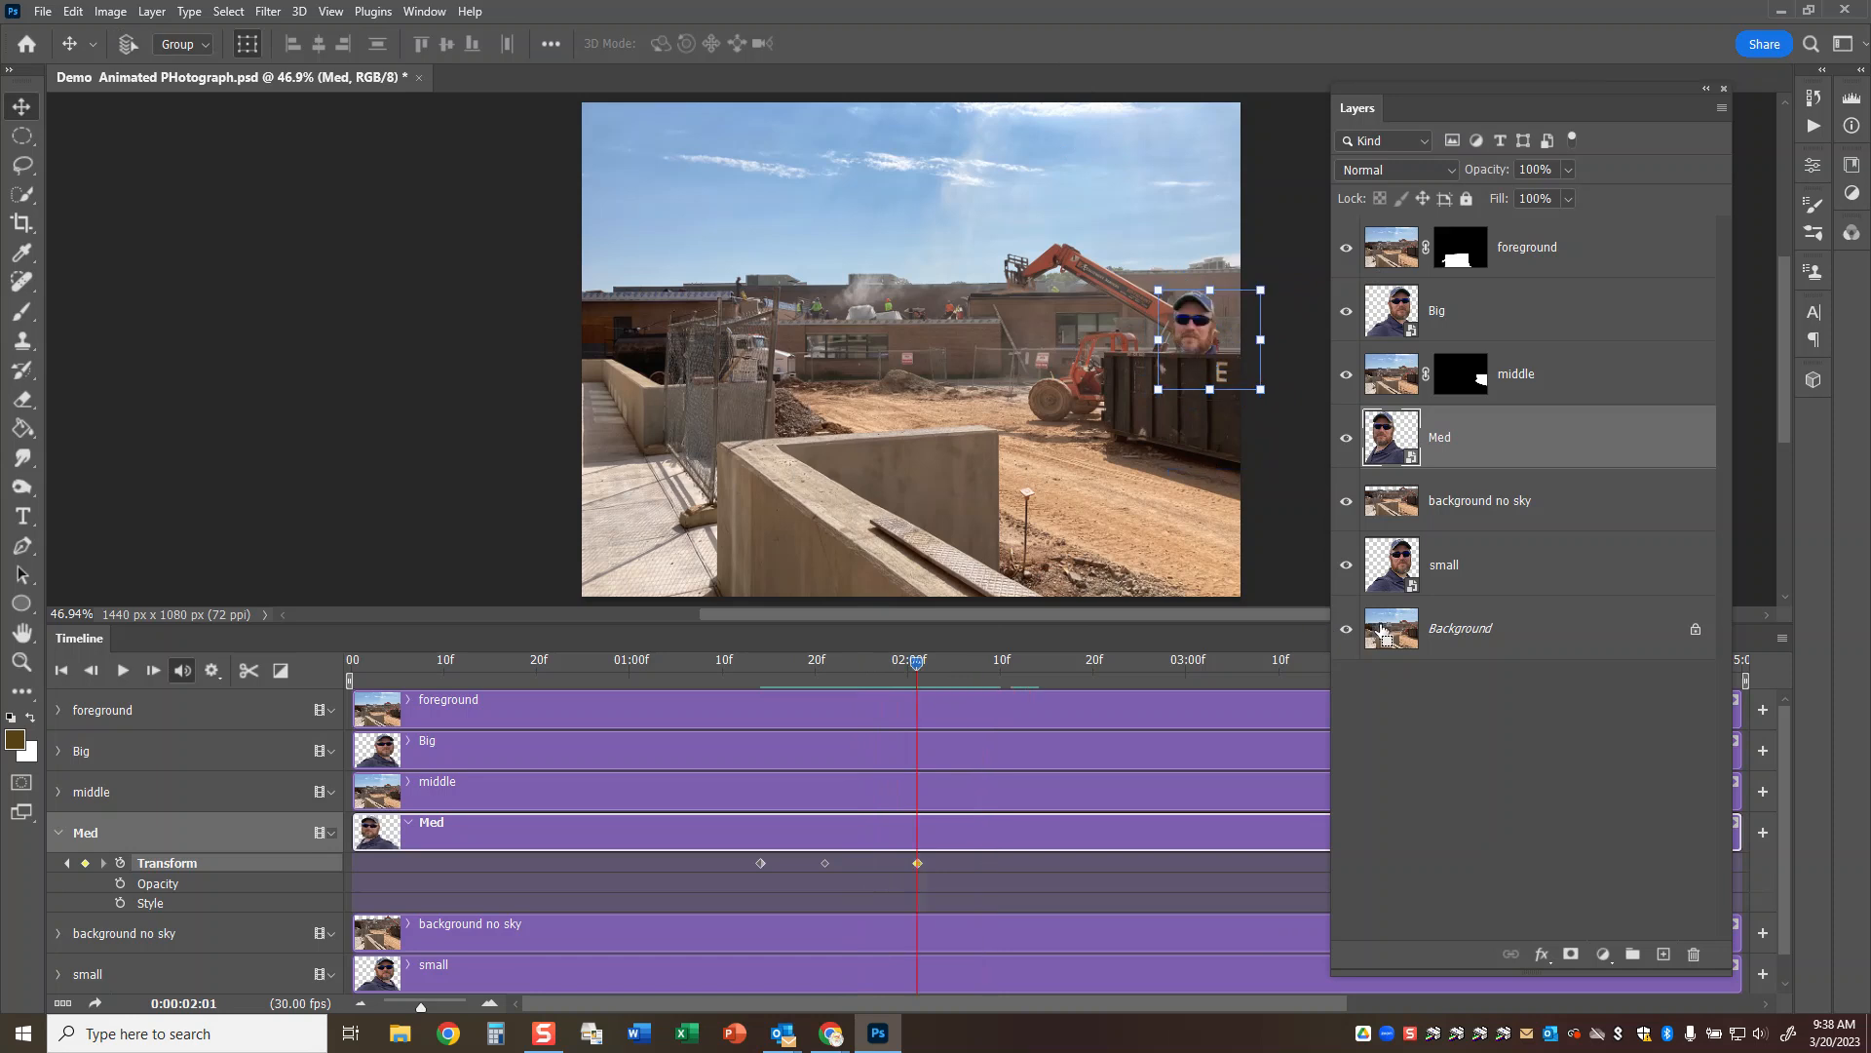
# Lower the upright Med selfie out of sight behind the dumpster at 0:00:02:09.
pyautogui.moveTo(918, 664); pyautogui.dragTo(990, 681)
pyautogui.moveTo(1206, 335); pyautogui.dragTo(1208, 412)
# Set the playhead to 0:00:02:18, collapse Med's animation properties and expand those of the small track.
pyautogui.moveTo(990, 669); pyautogui.dragTo(1073, 682)
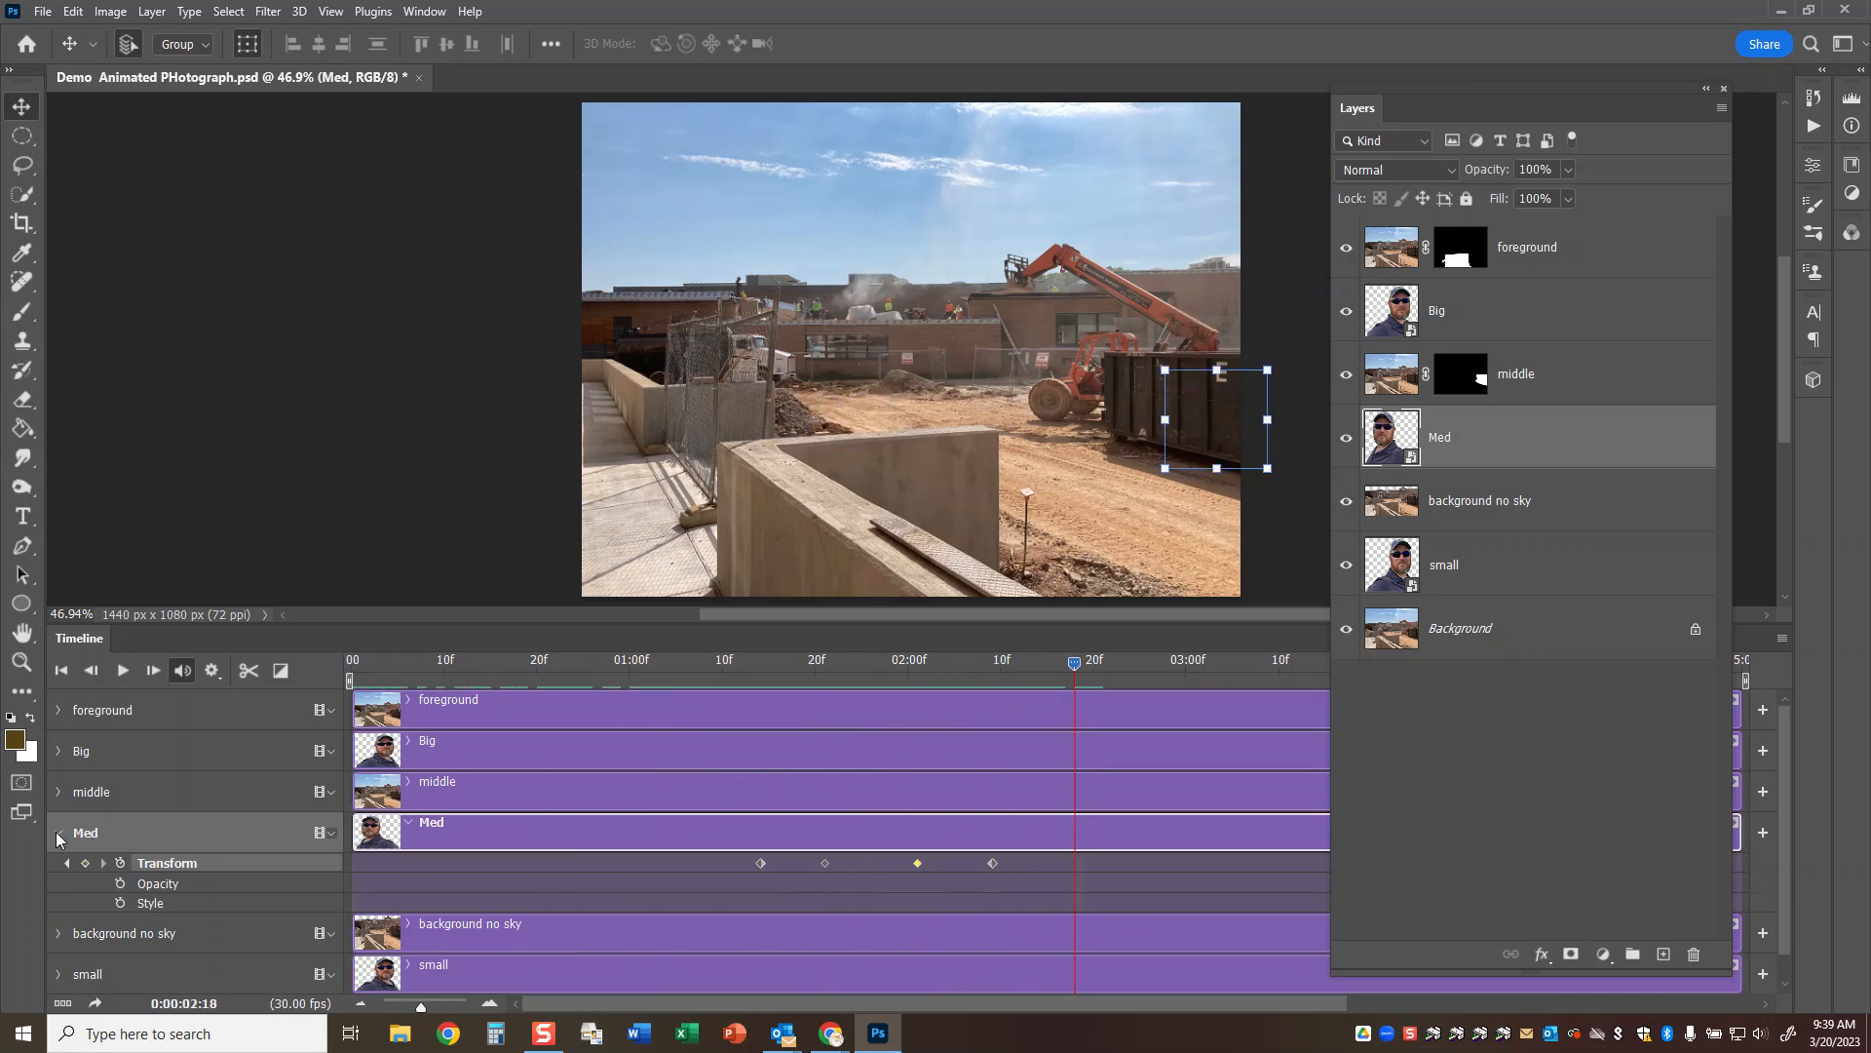
pyautogui.click(57, 834)
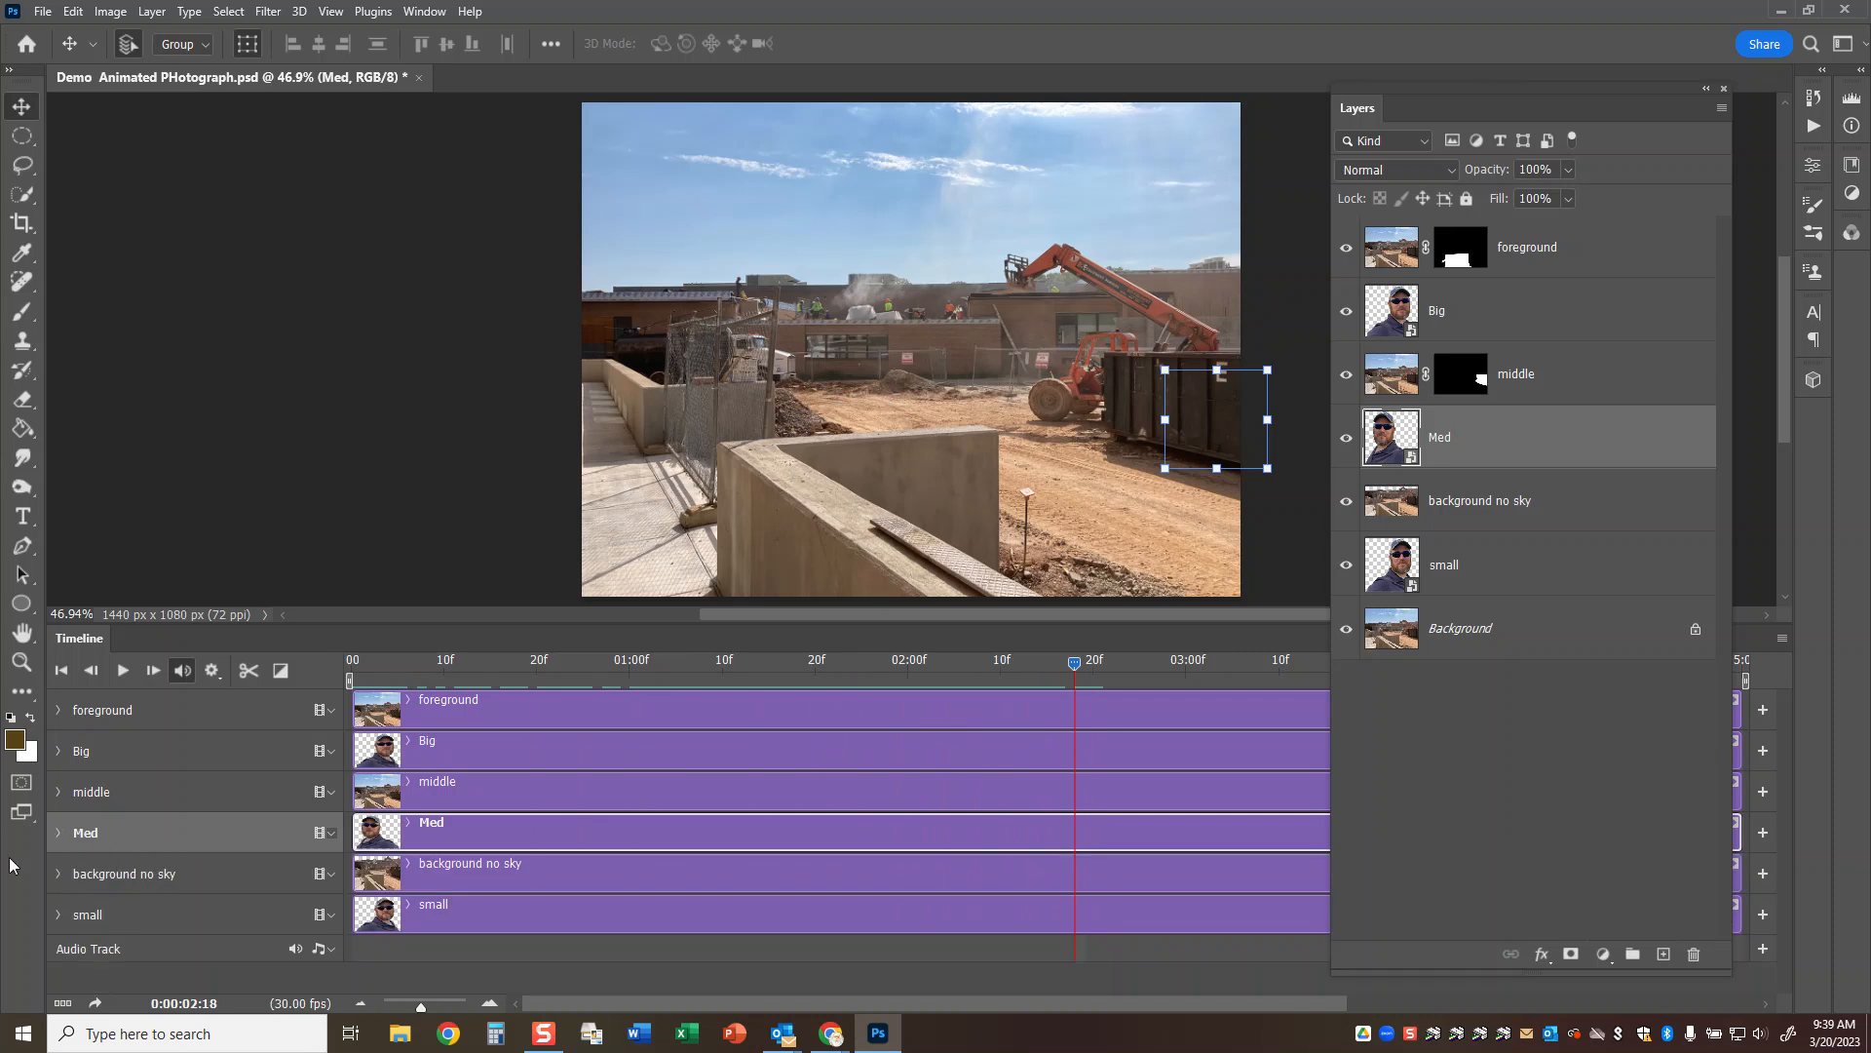
pyautogui.click(56, 913)
pyautogui.scroll(-1, 663, 726)
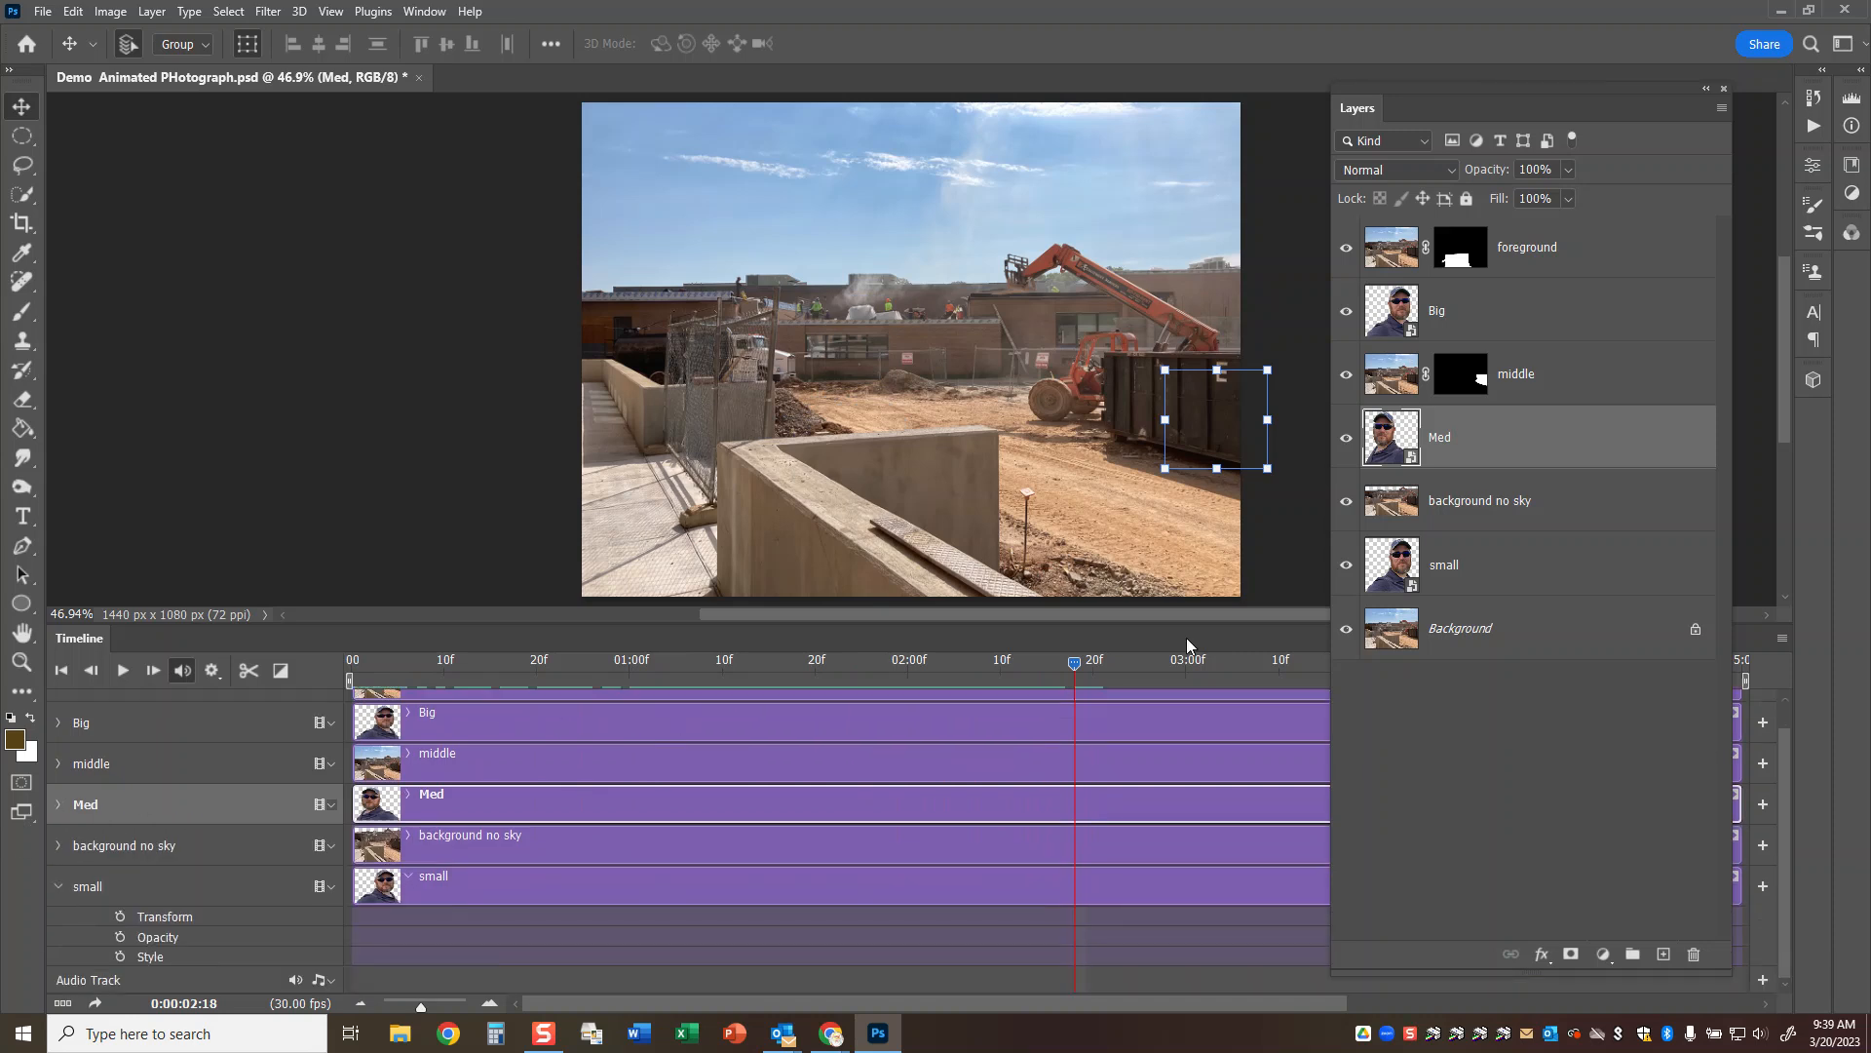
# Start Transform keyframes for small at 0:00:02:18 and raise the selfie above the roofline at 0:00:03:00, to about Y 365 px.
pyautogui.click(120, 918)
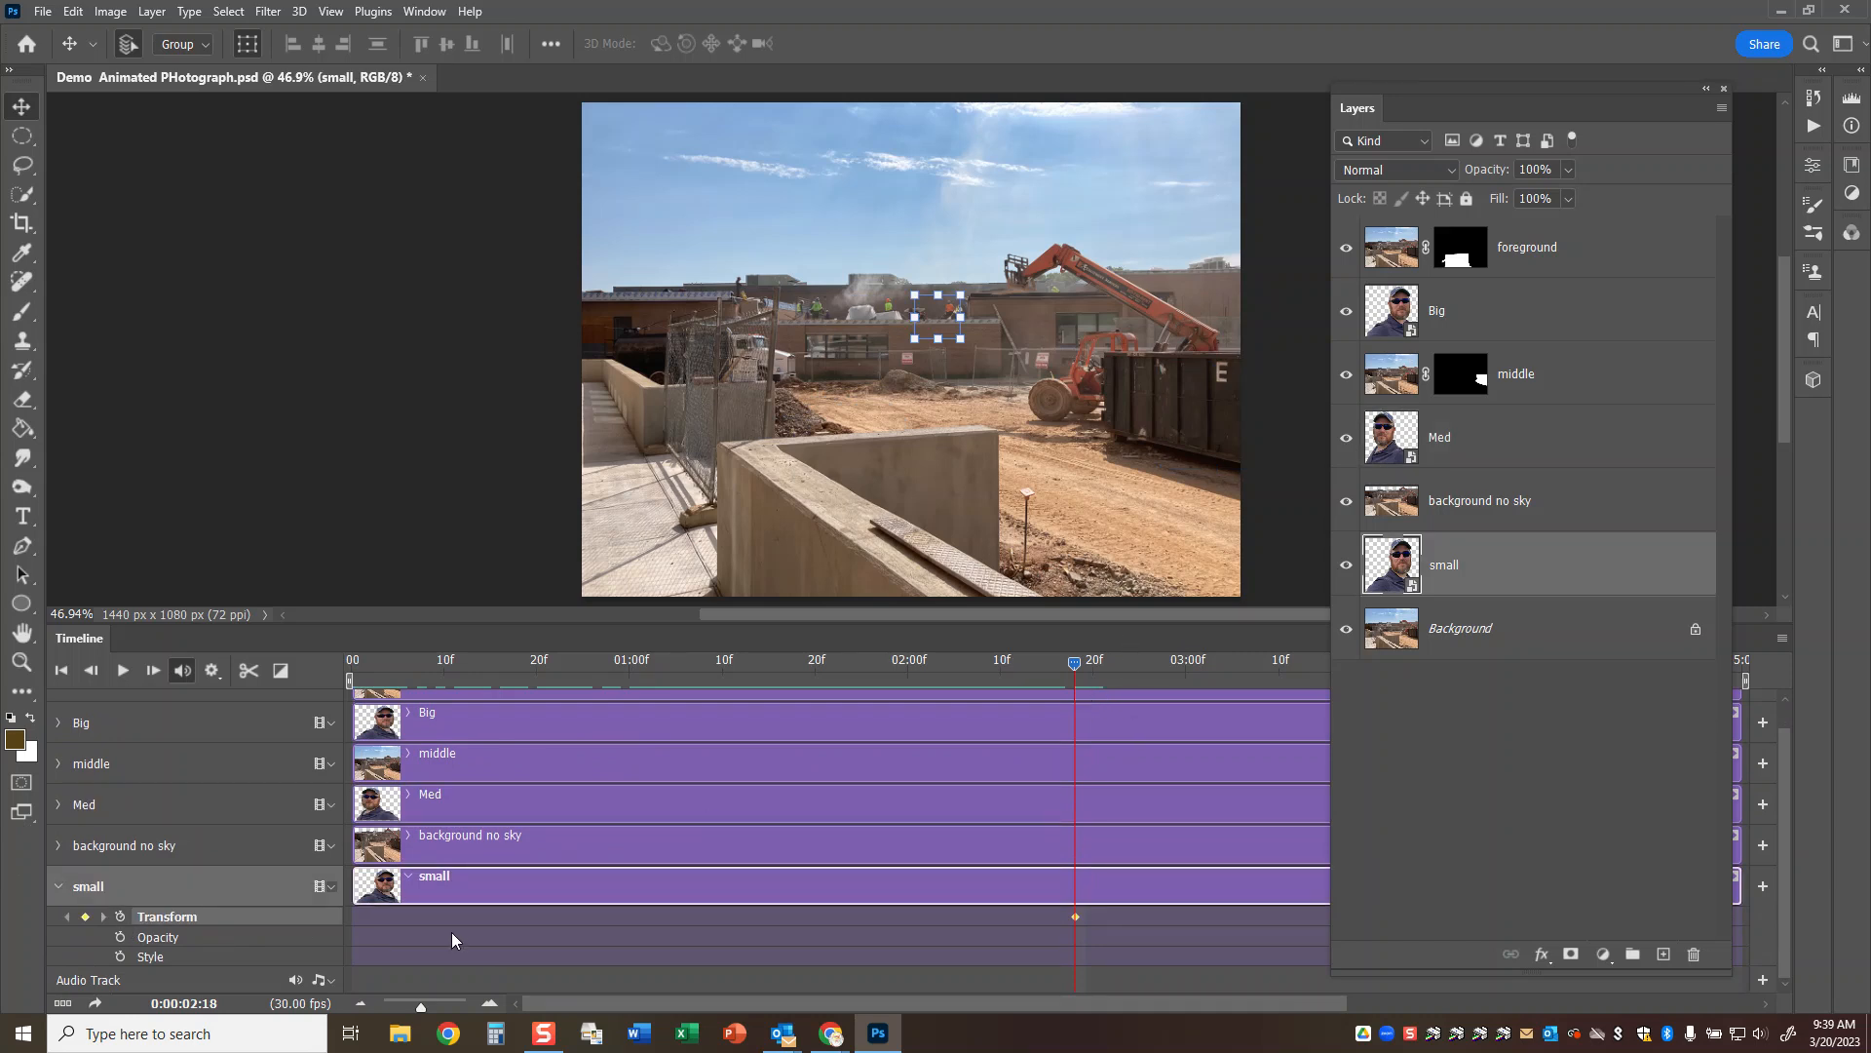
pyautogui.moveTo(420, 1004); pyautogui.dragTo(411, 1004)
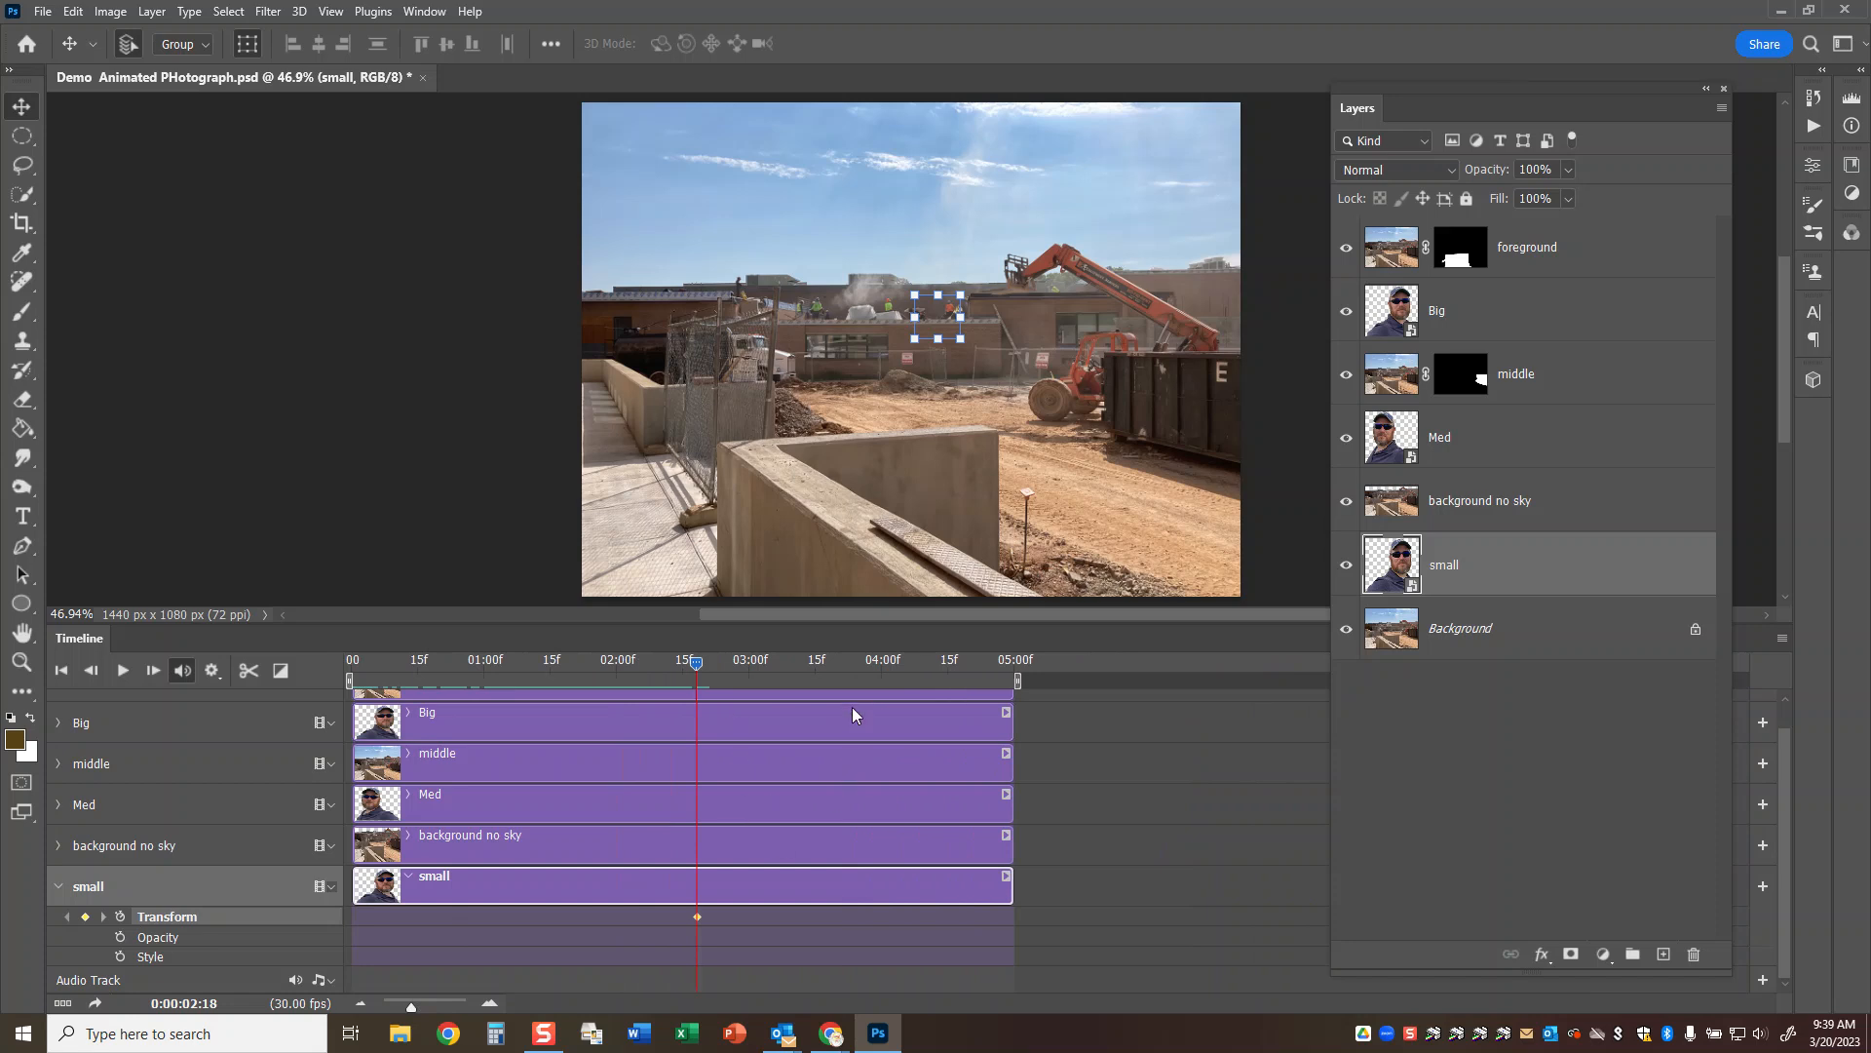
pyautogui.moveTo(695, 662); pyautogui.dragTo(748, 662)
pyautogui.hotkey('ctrl', 't')
pyautogui.moveTo(935, 321); pyautogui.dragTo(932, 268)
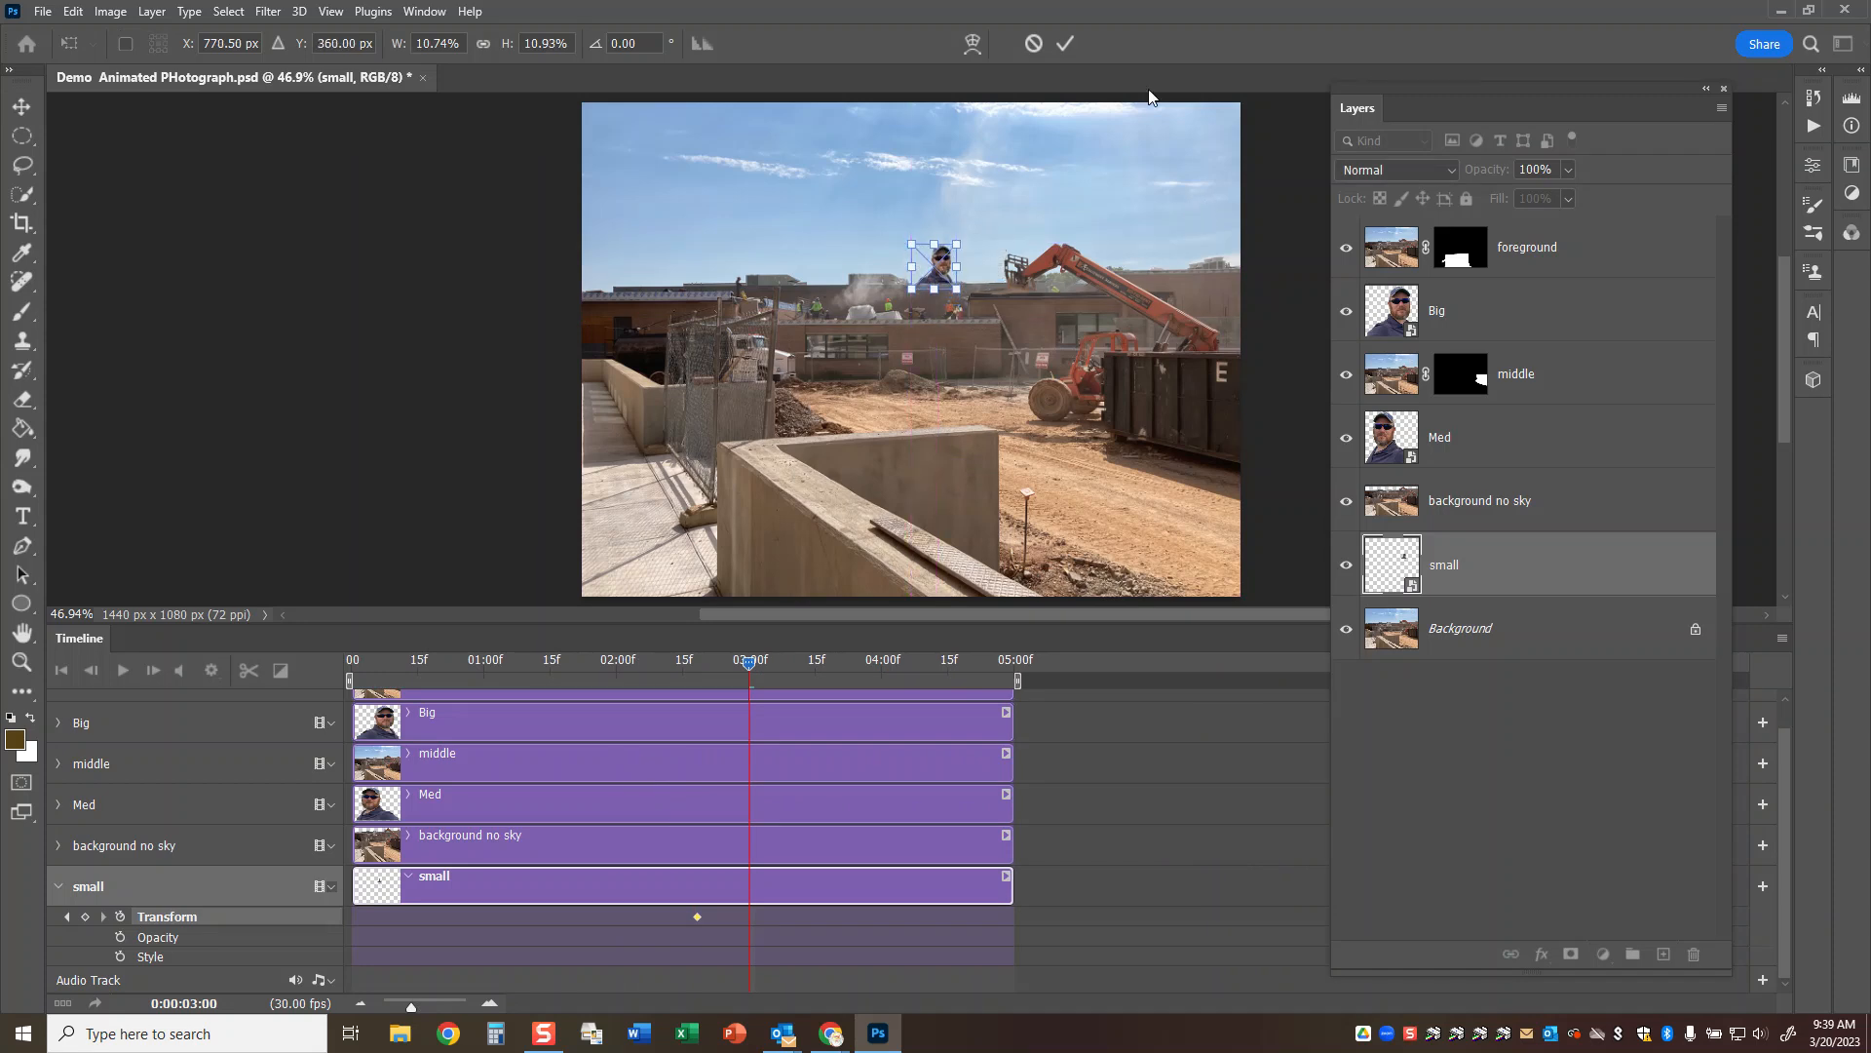
pyautogui.click(1064, 45)
# Shift the small selfie right along the roofline at 0:00:04:00, to about X 866 px, Y 356 px.
pyautogui.moveTo(747, 663); pyautogui.dragTo(882, 669)
pyautogui.hotkey('ctrl', 't')
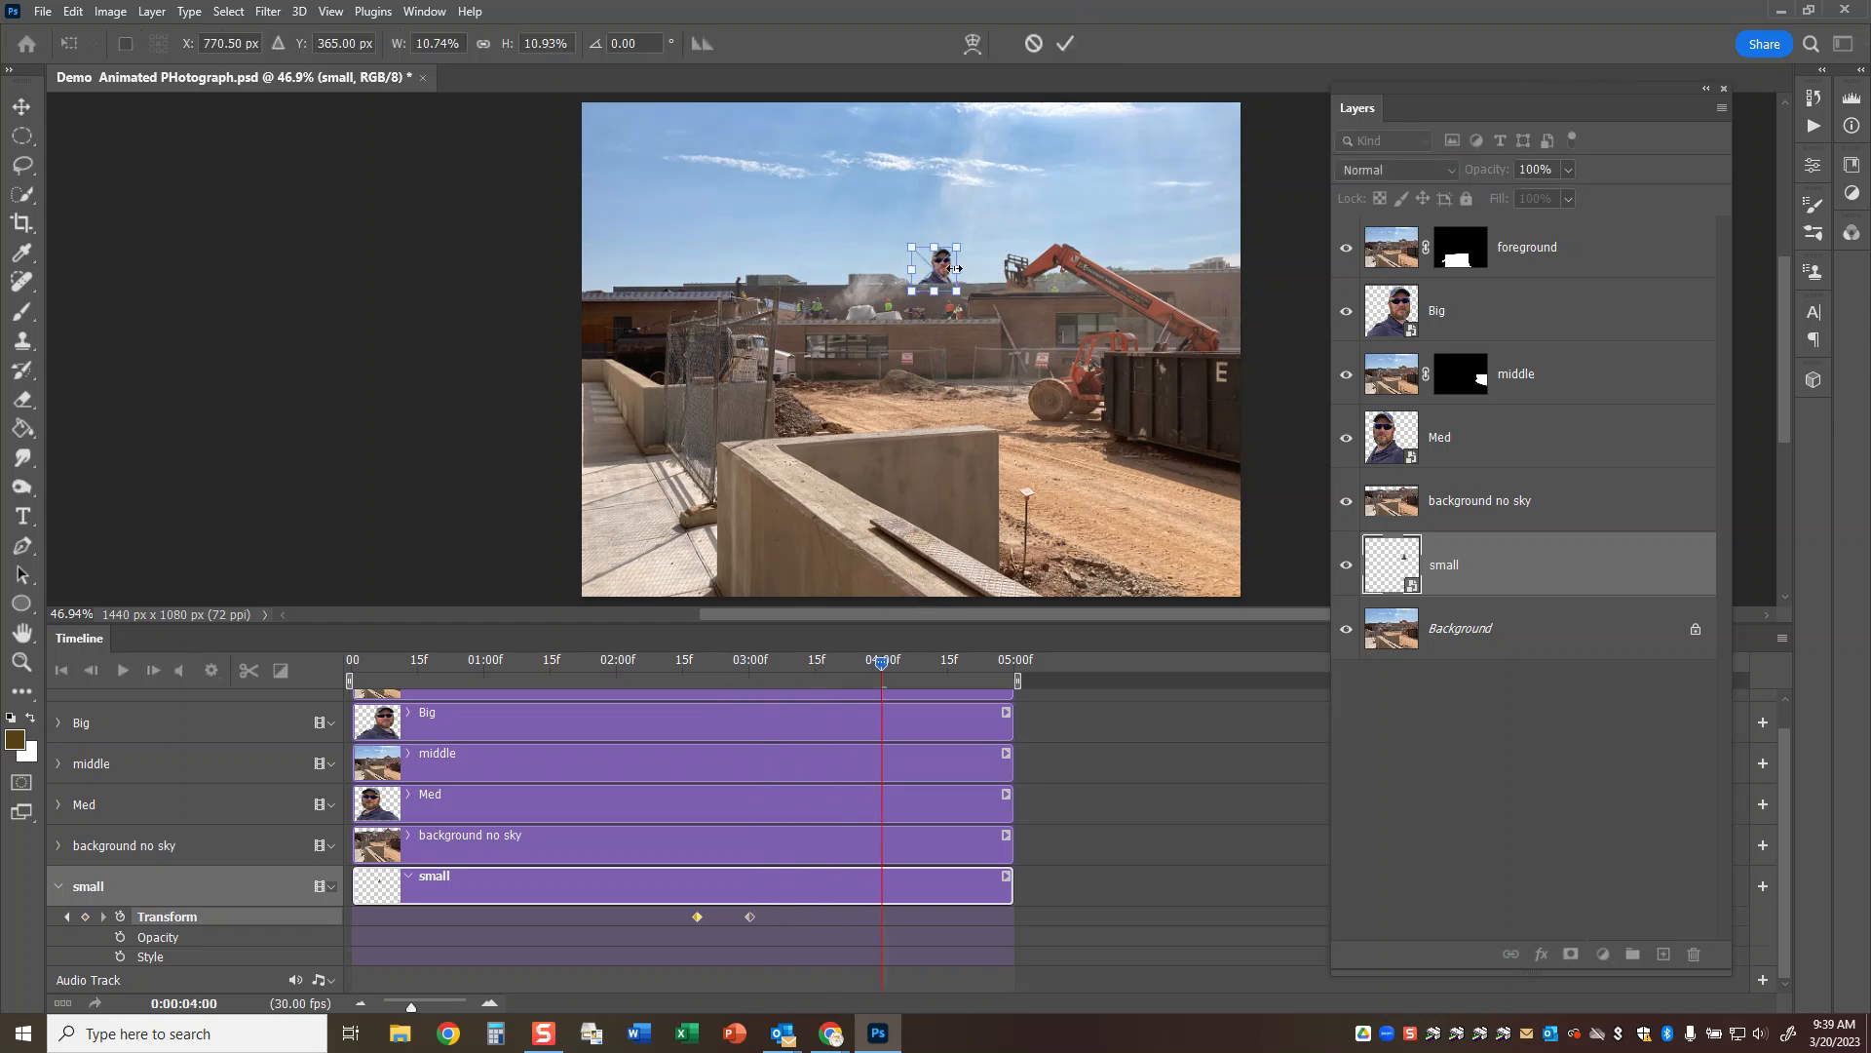
pyautogui.moveTo(933, 270); pyautogui.dragTo(976, 267)
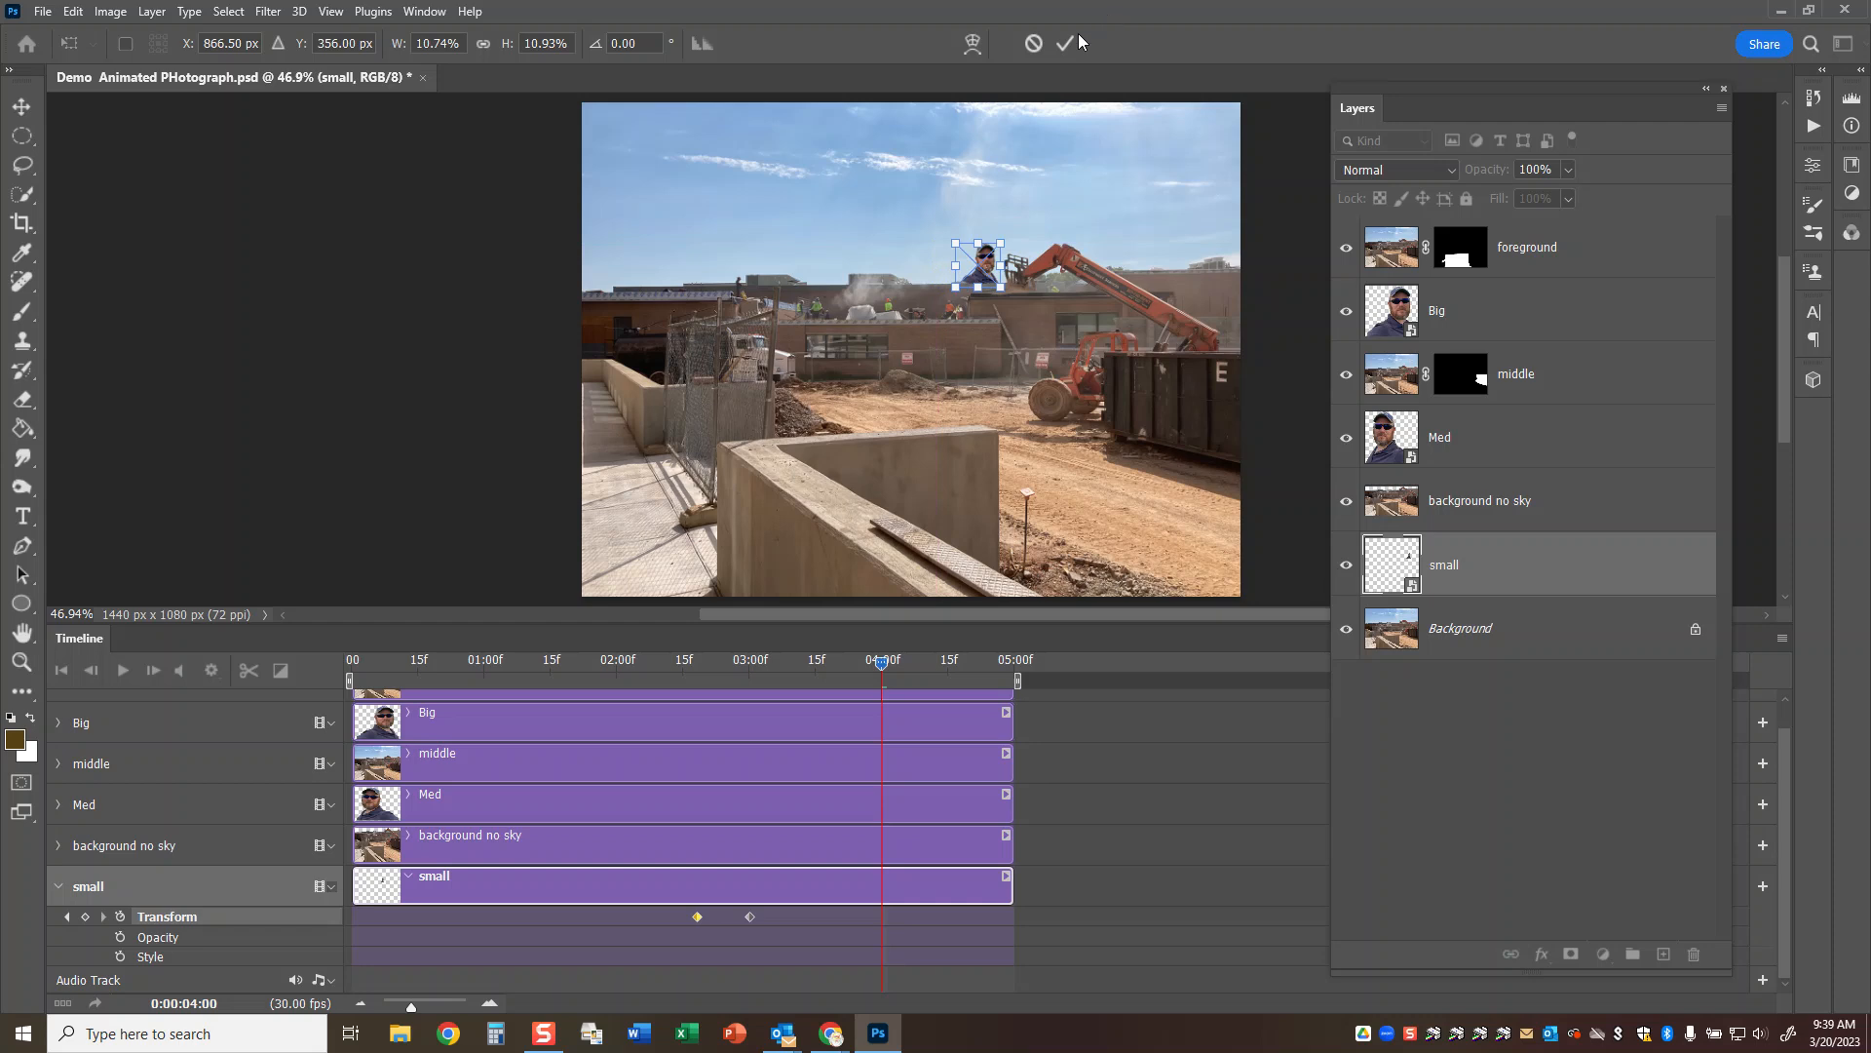
pyautogui.click(1065, 45)
# Slide the small selfie far left along the roofline to above the fence at 0:00:04:16, keeping Y at 356 px.
pyautogui.moveTo(877, 662); pyautogui.dragTo(951, 667)
pyautogui.hotkey('ctrl', 't')
pyautogui.moveTo(990, 281); pyautogui.dragTo(765, 280)
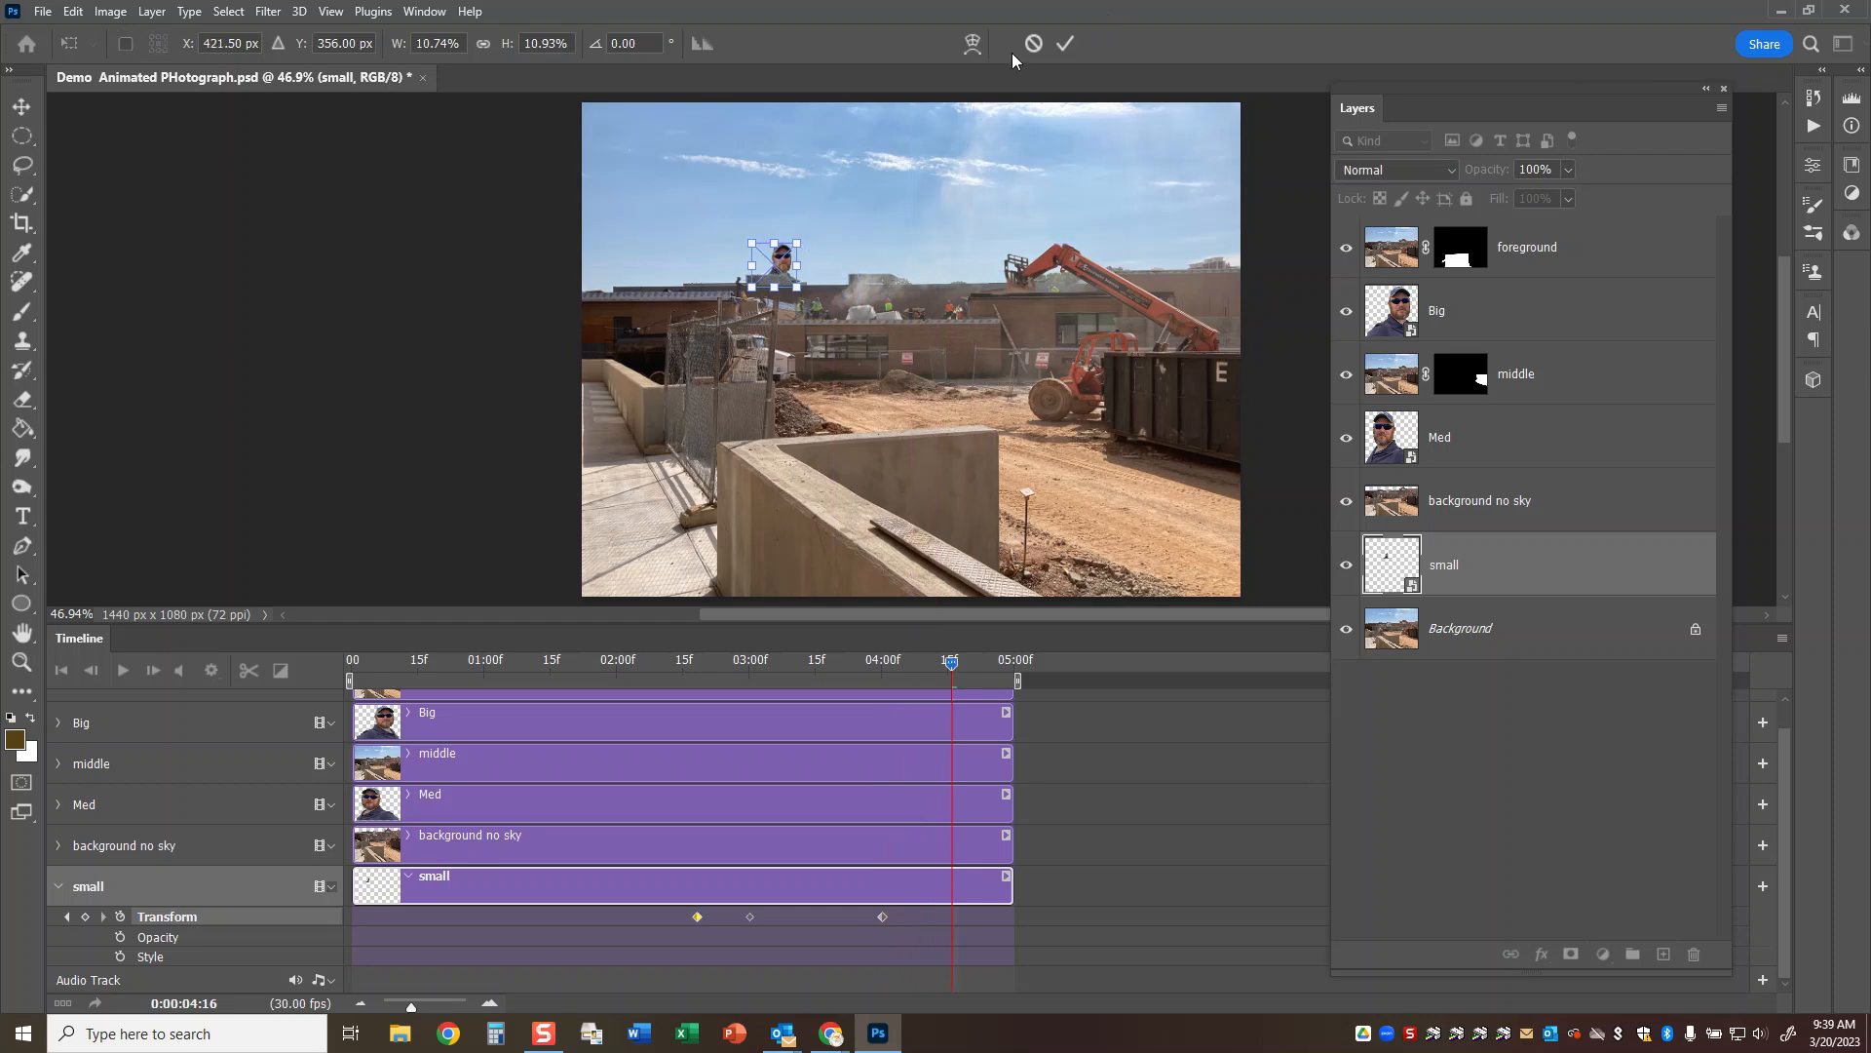
pyautogui.click(1066, 42)
# Lower the small selfie straight down out of sight behind the building at 0:00:04:22.
pyautogui.moveTo(948, 662); pyautogui.dragTo(978, 662)
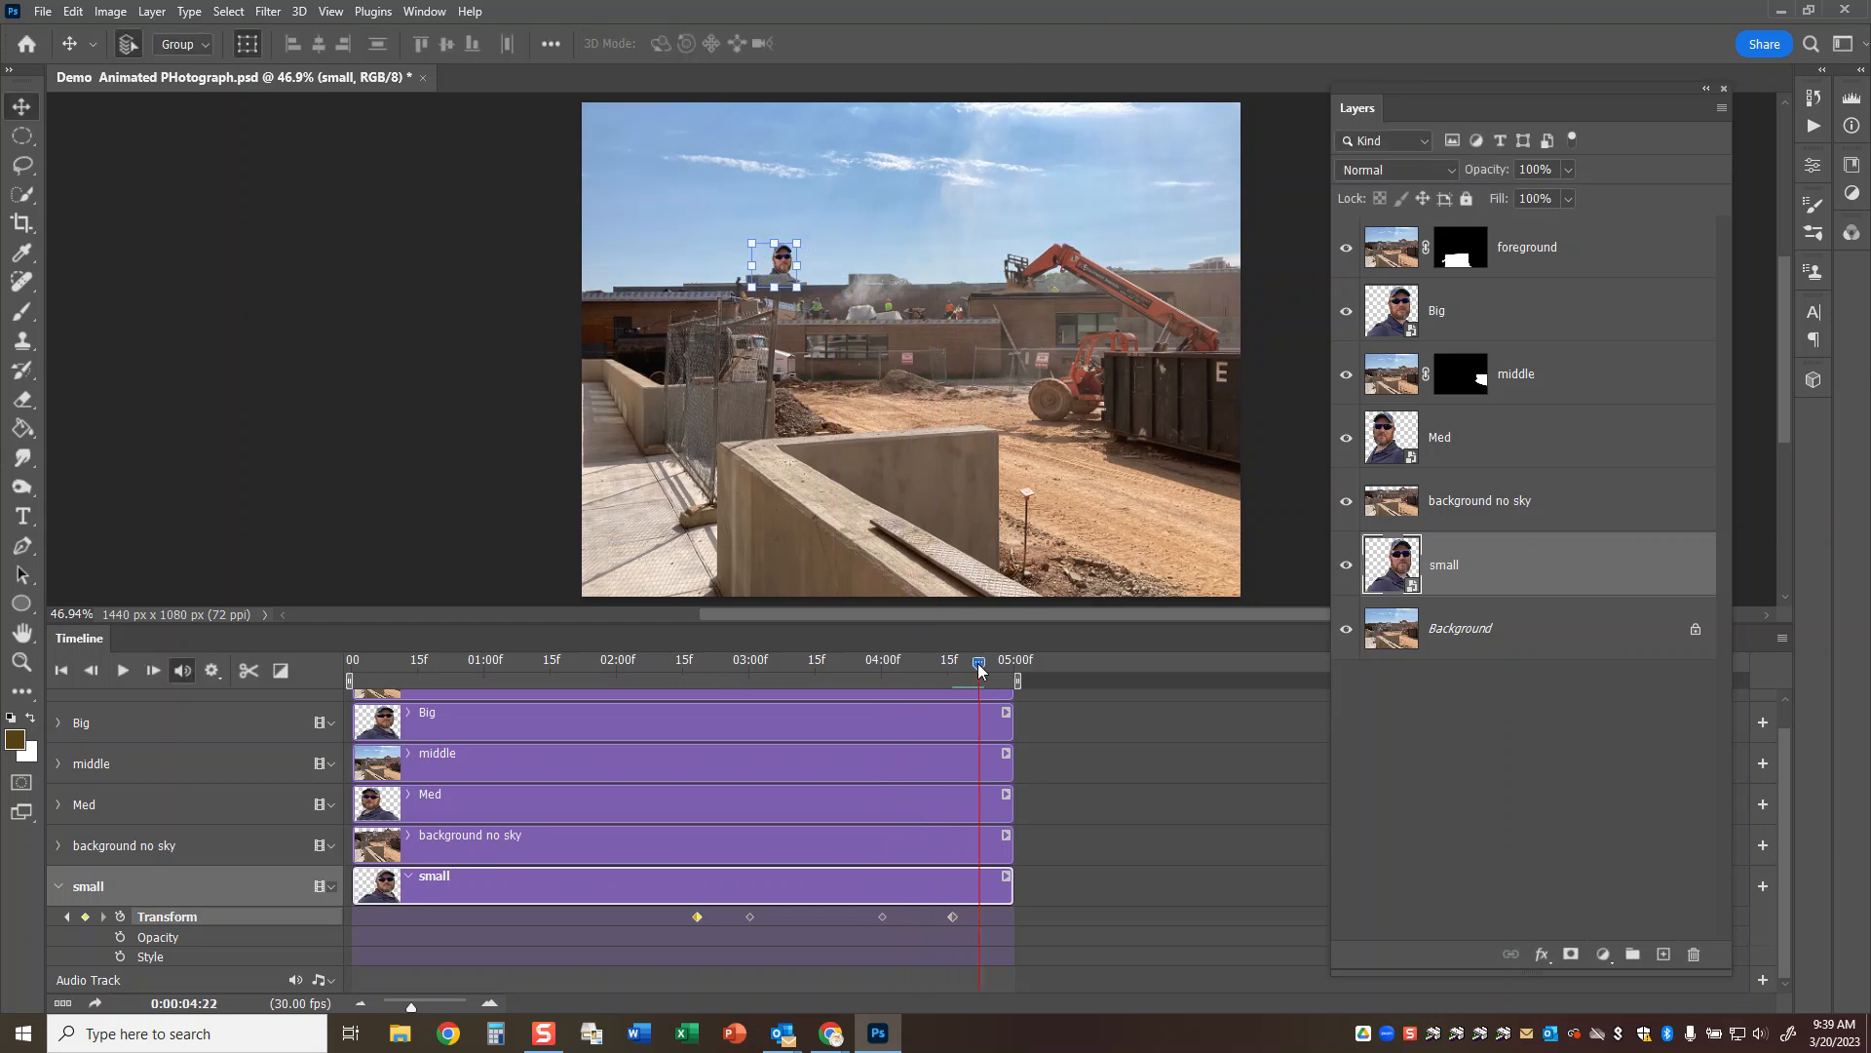
pyautogui.hotkey('ctrl', 't')
pyautogui.moveTo(780, 260); pyautogui.dragTo(778, 308)
pyautogui.click(1068, 43)
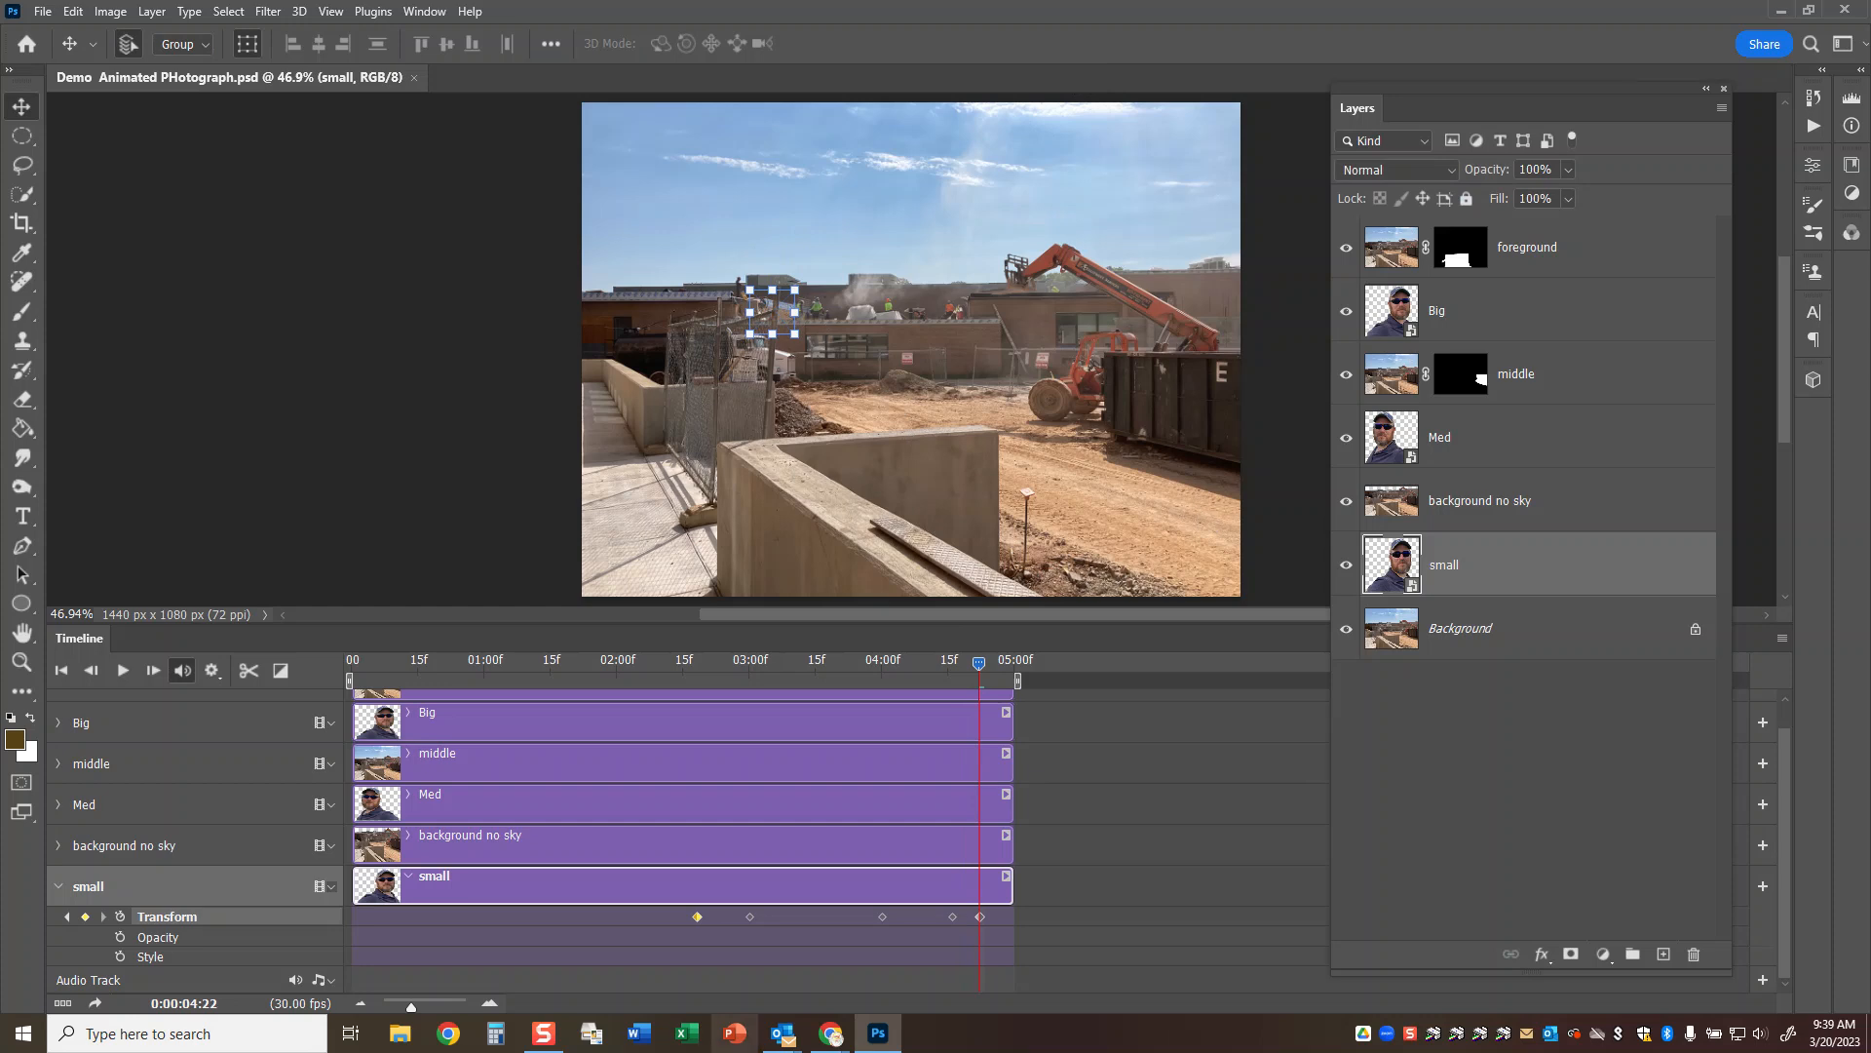
# Set the playhead to the animation's end at 0:00:04:29 and save the document.
pyautogui.moveTo(979, 662); pyautogui.dragTo(1031, 686)
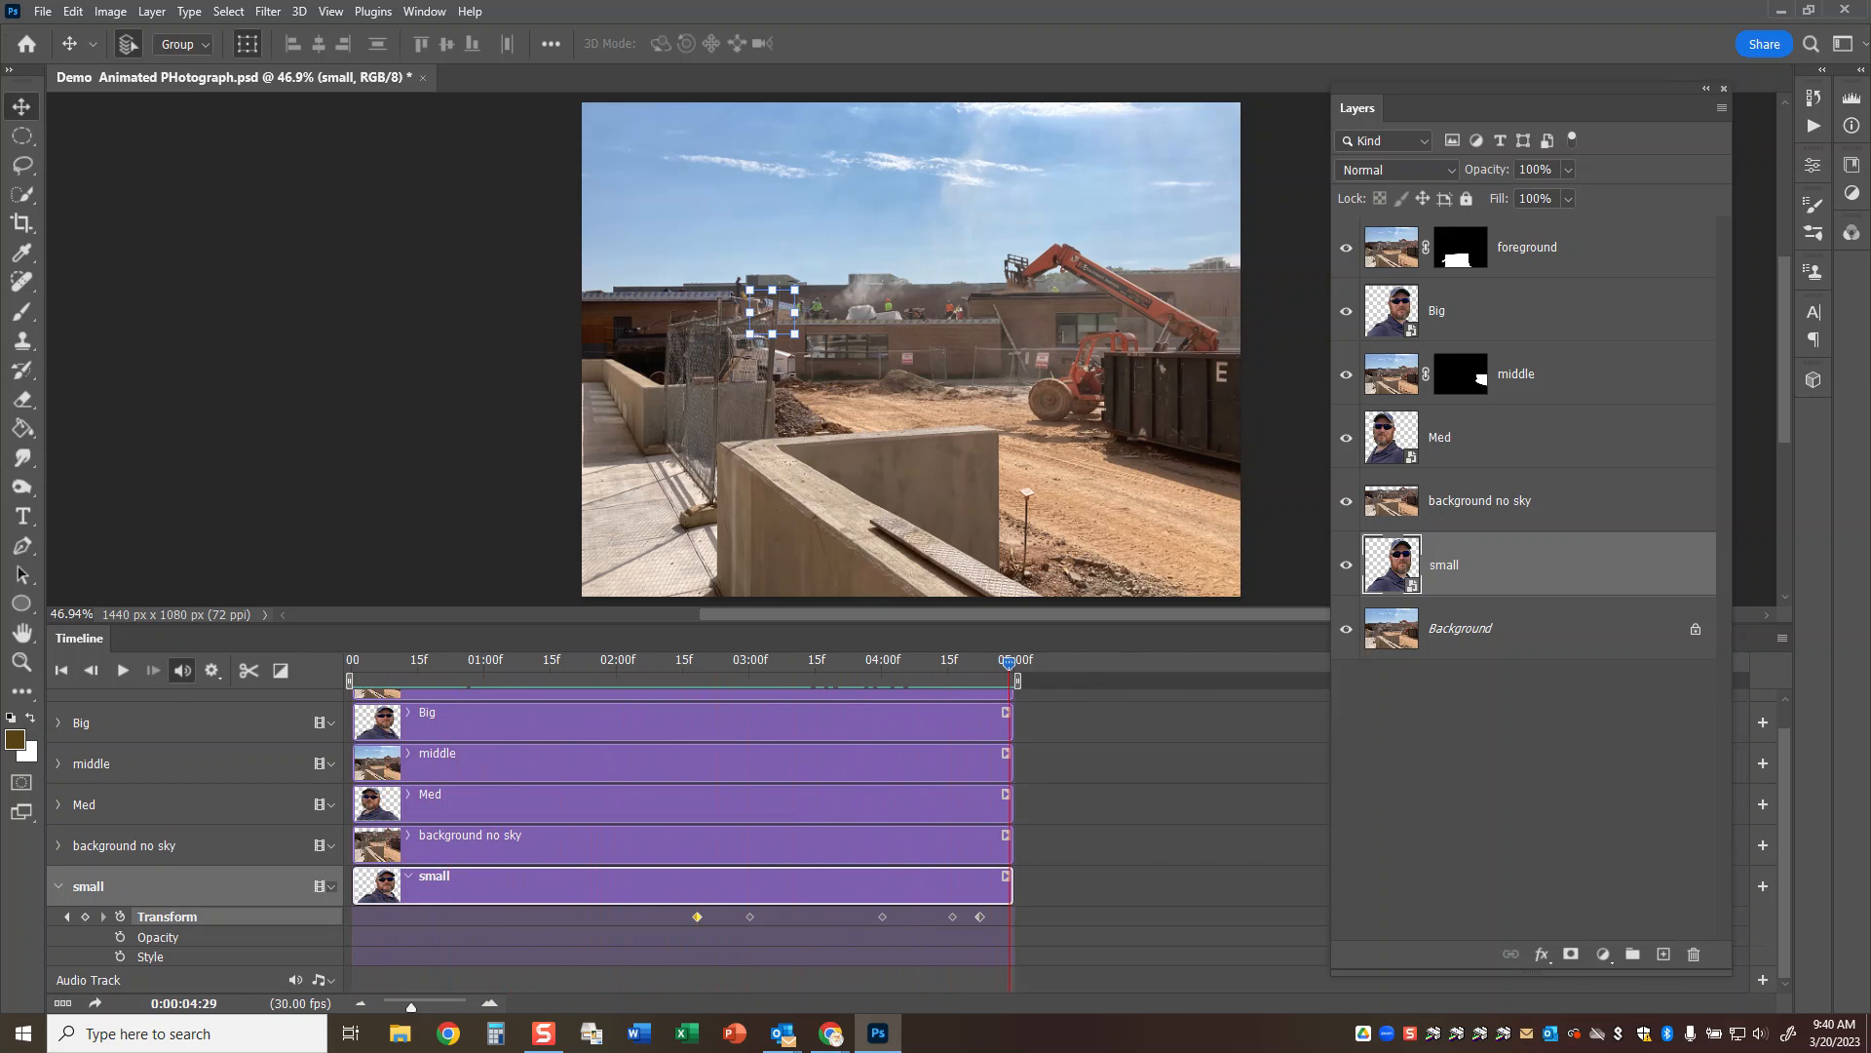
pyautogui.click(43, 11)
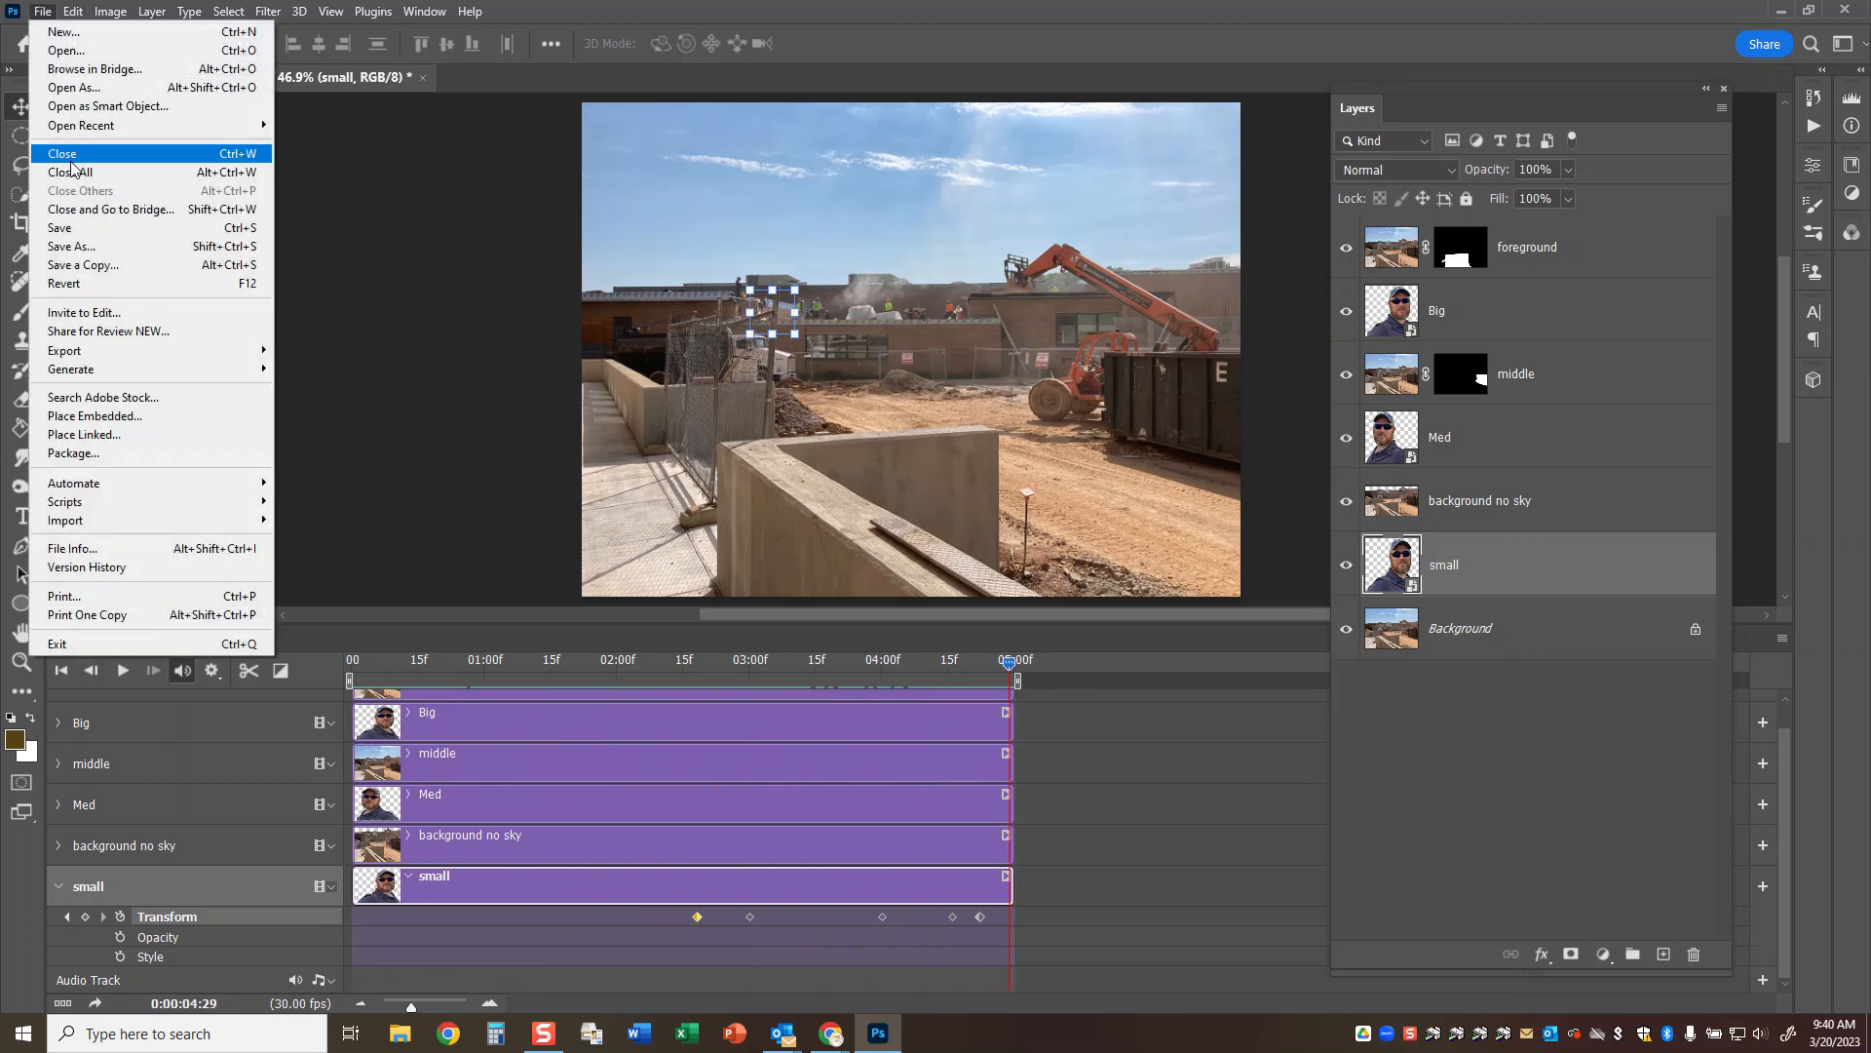
pyautogui.click(97, 230)
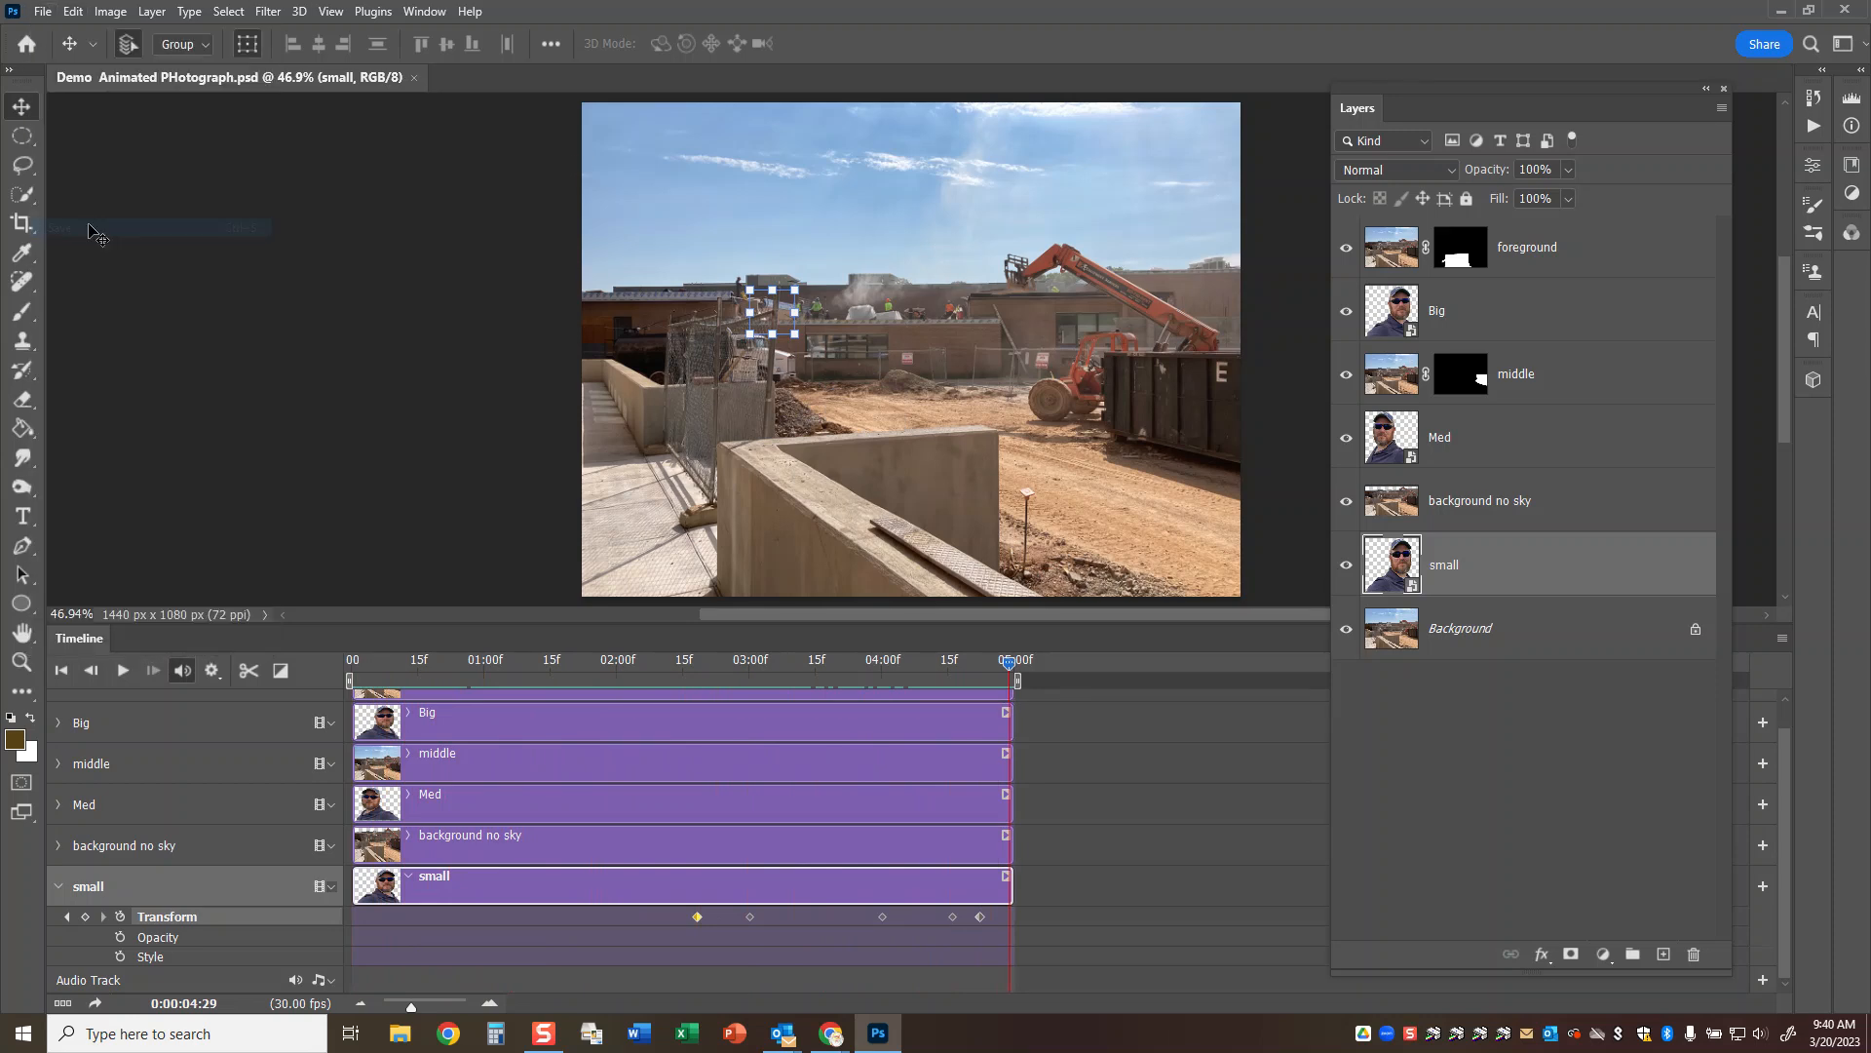
# Set up a video render with Adobe Media Encoder in H.264, using the YouTube HD 1080p 29.97 preset.
pyautogui.click(43, 11)
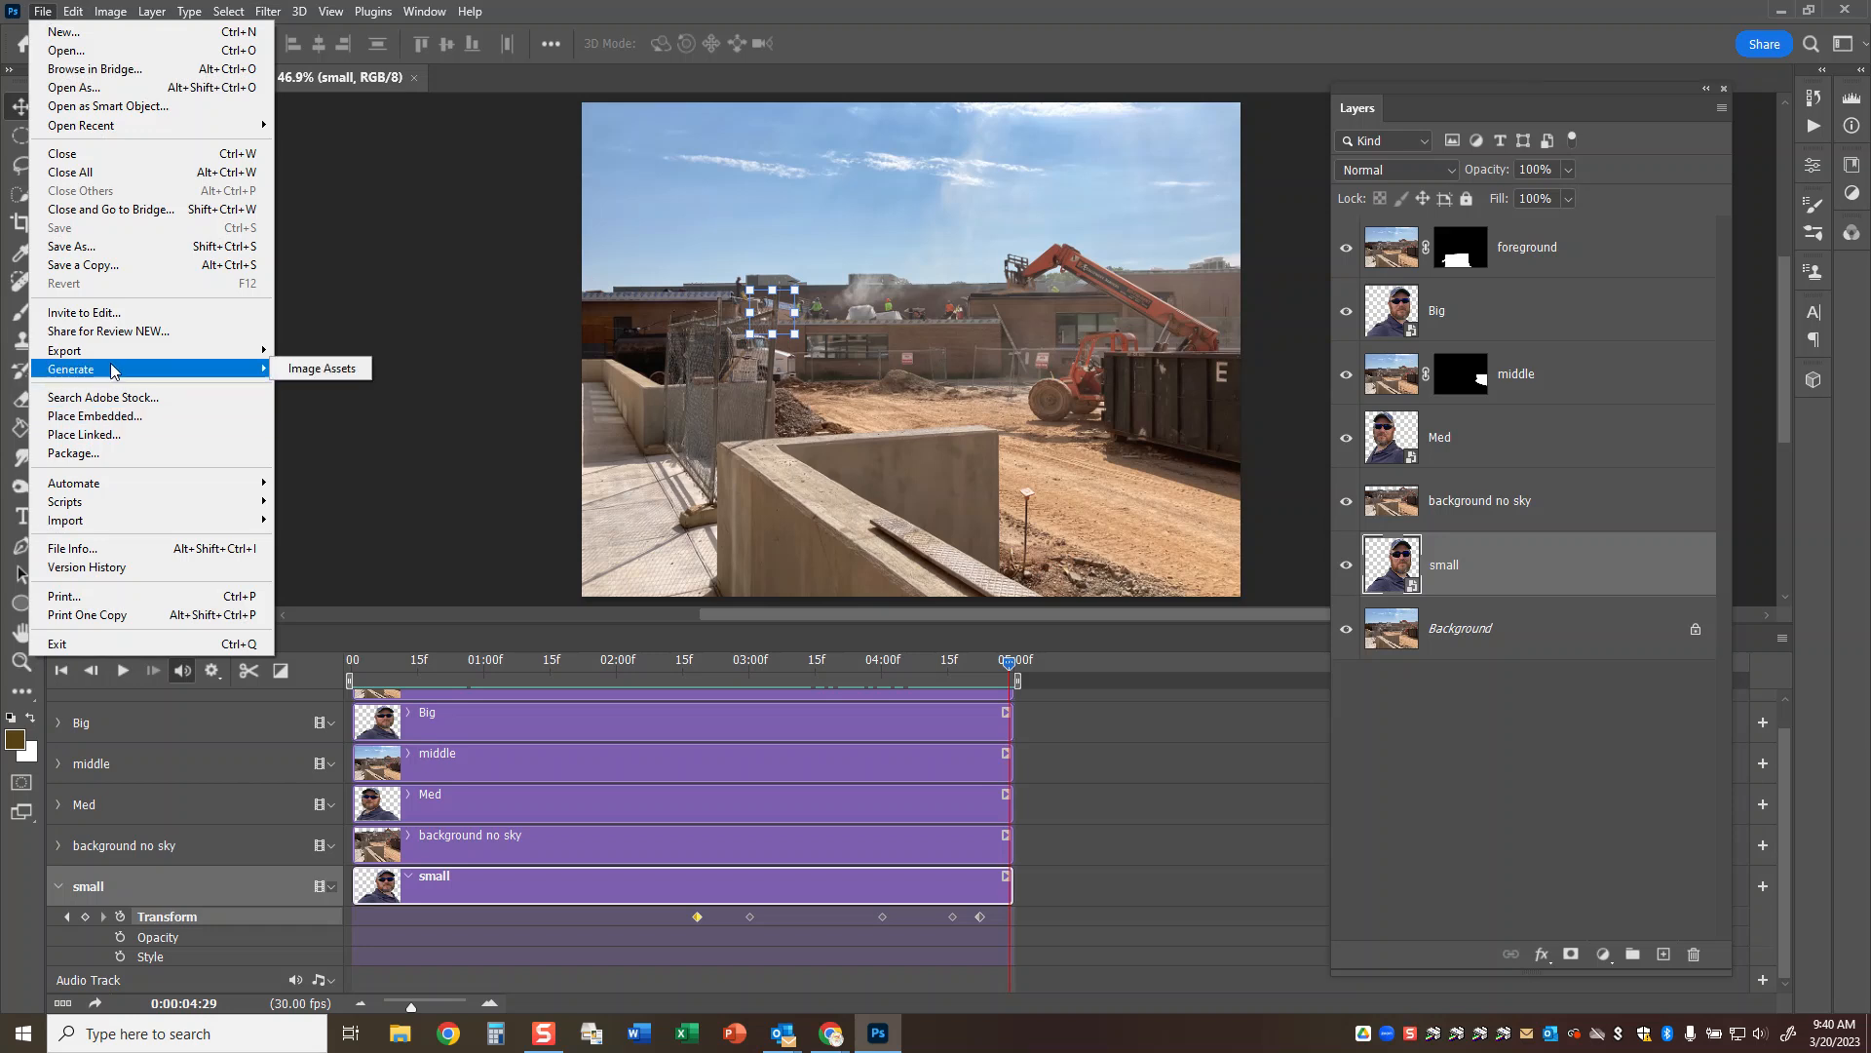
pyautogui.moveTo(248, 351)
pyautogui.click(353, 633)
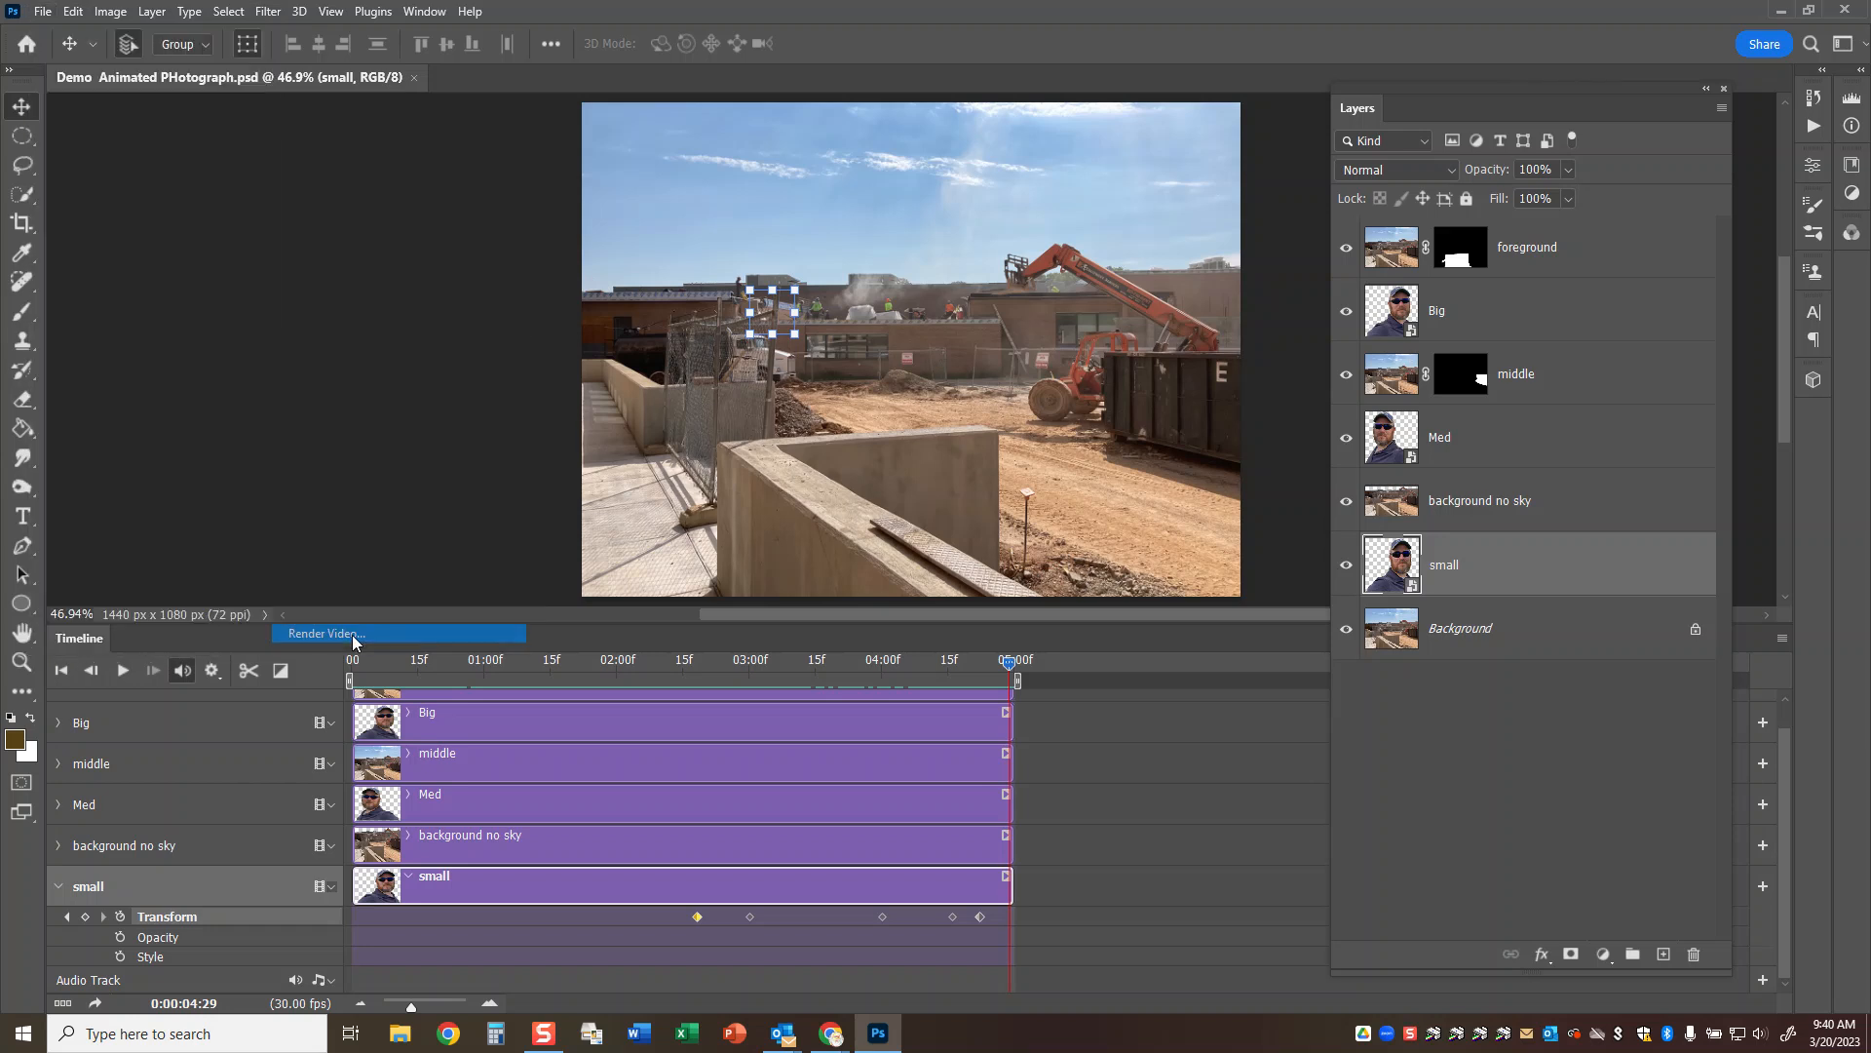
pyautogui.click(938, 460)
pyautogui.click(1220, 400)
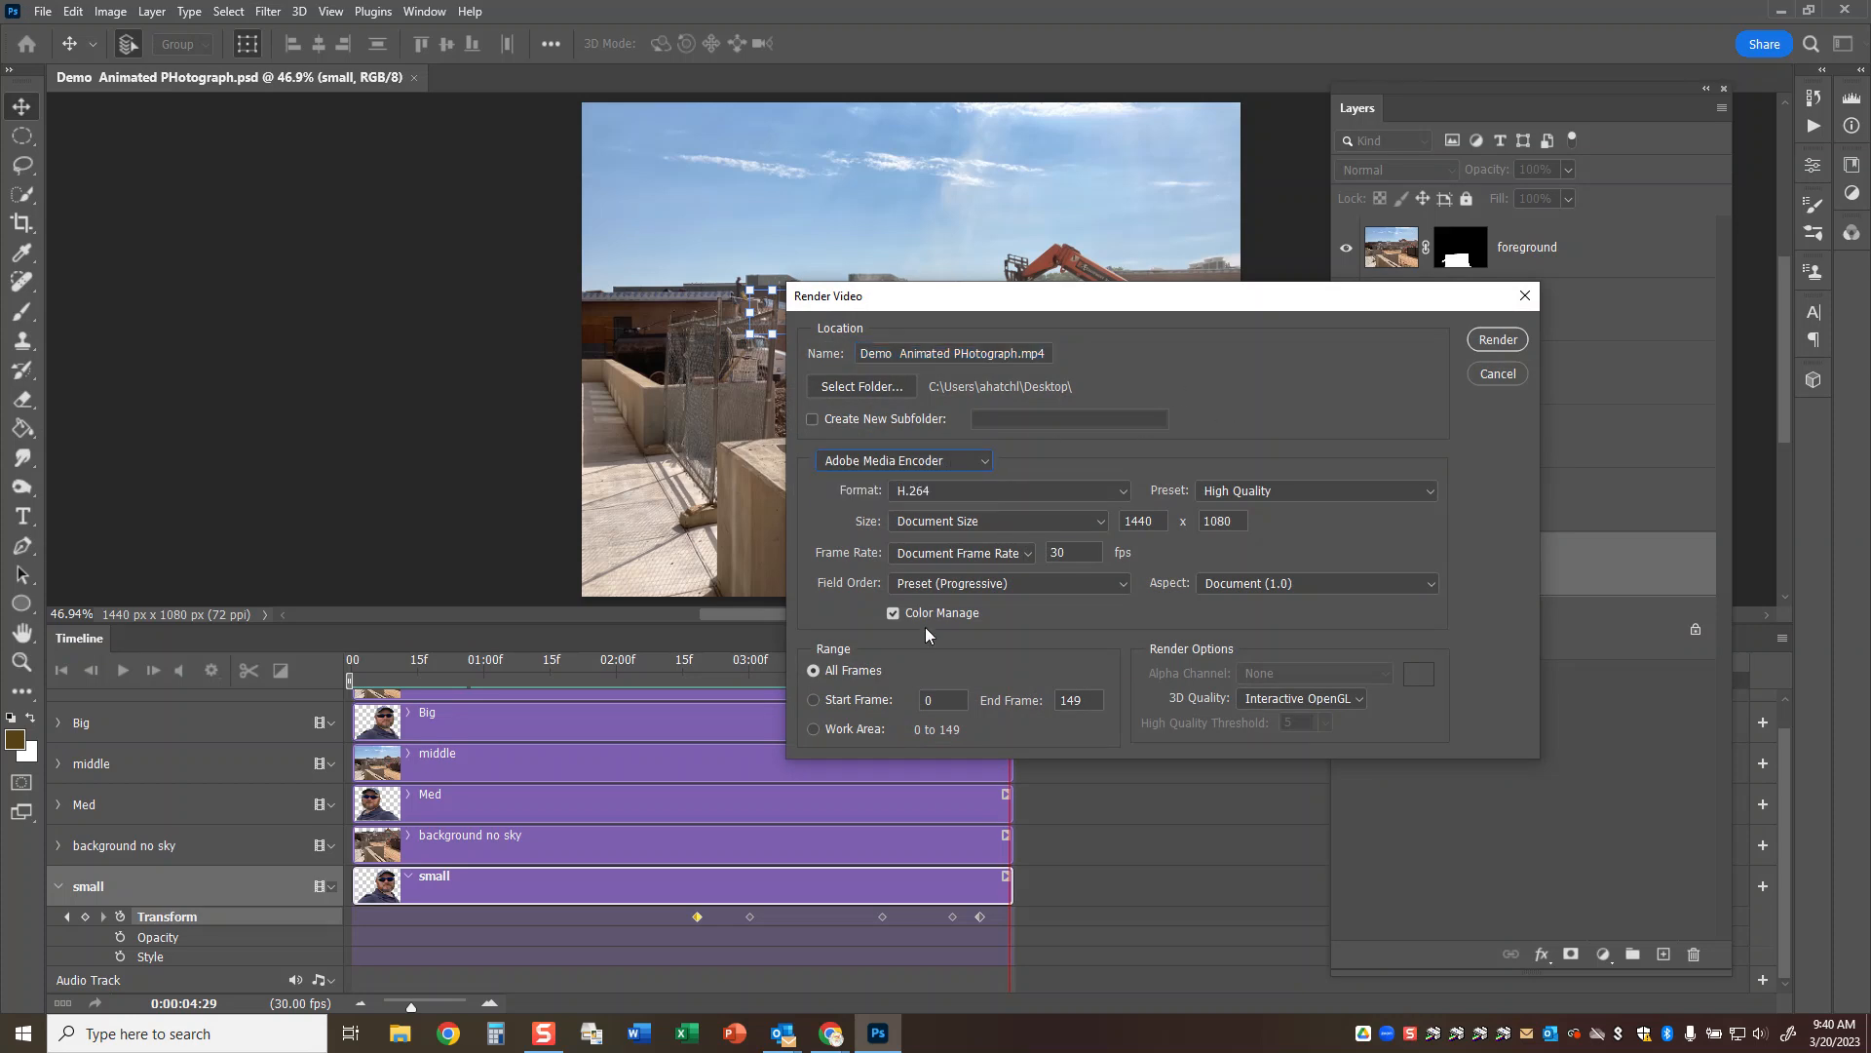
pyautogui.click(1390, 487)
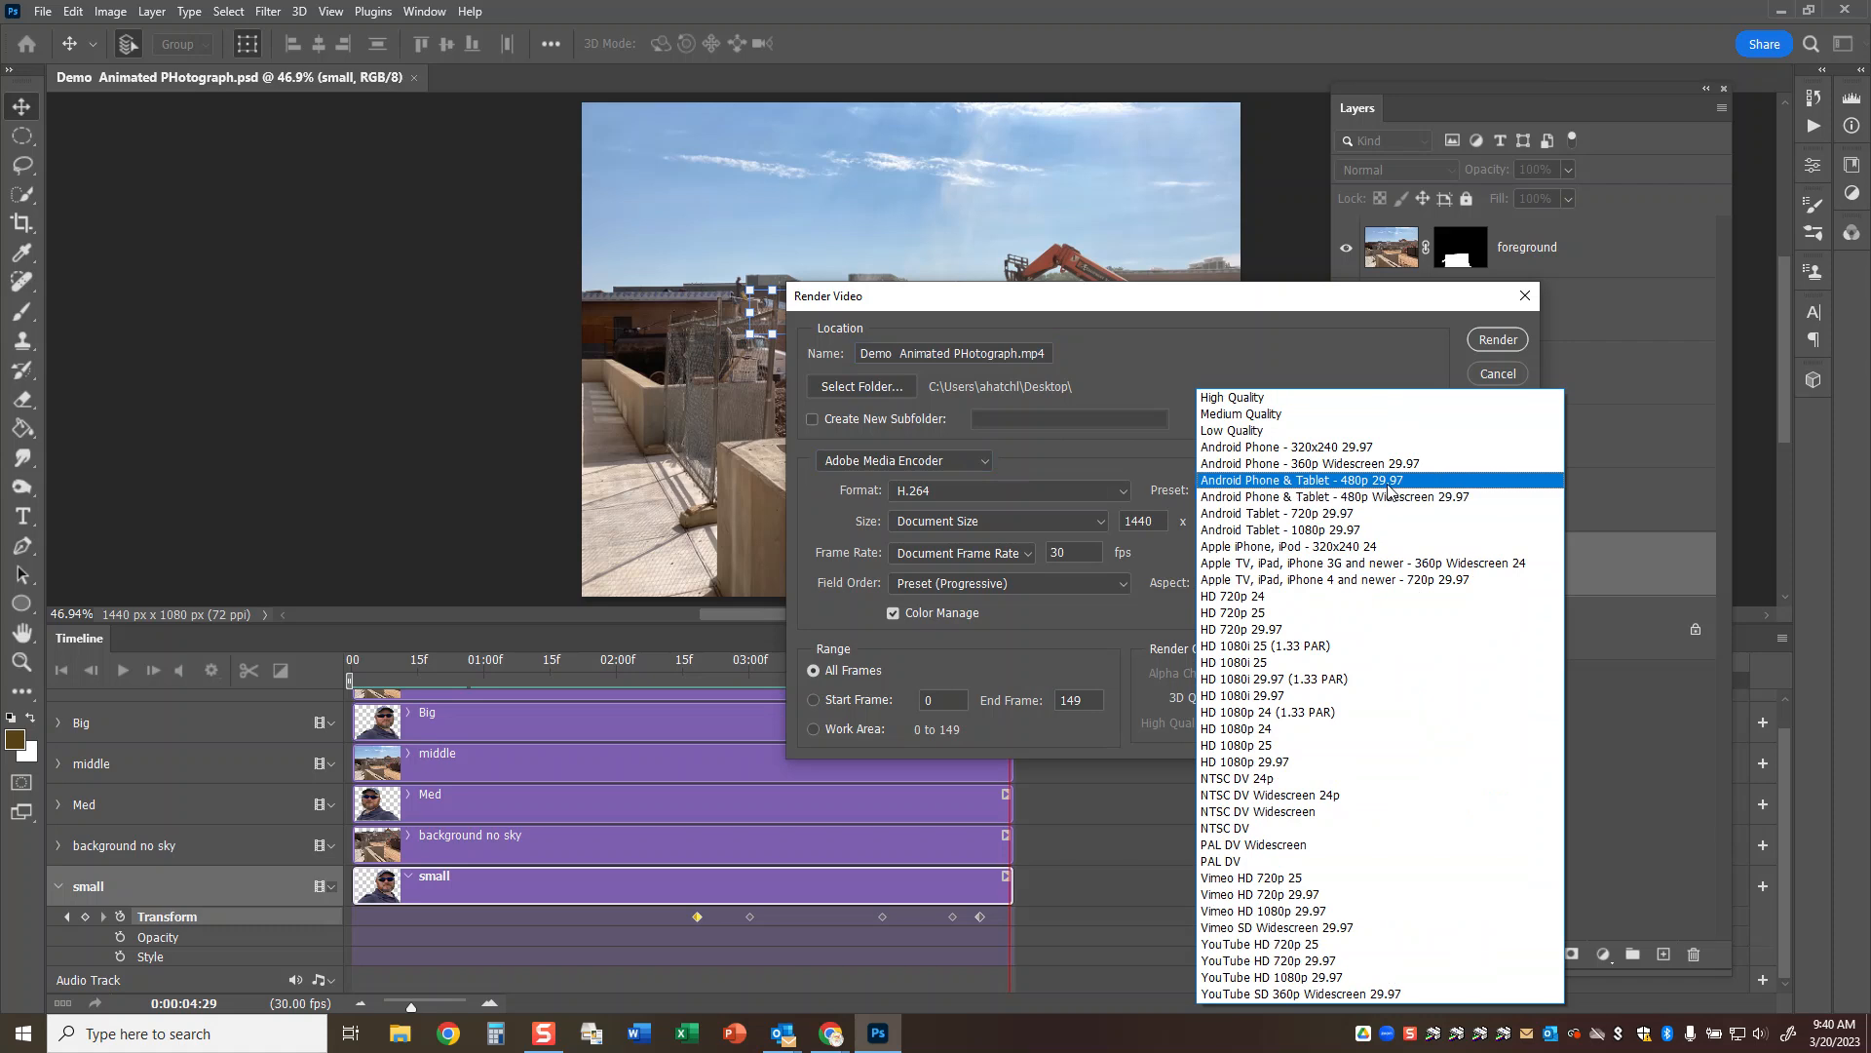
pyautogui.click(1318, 979)
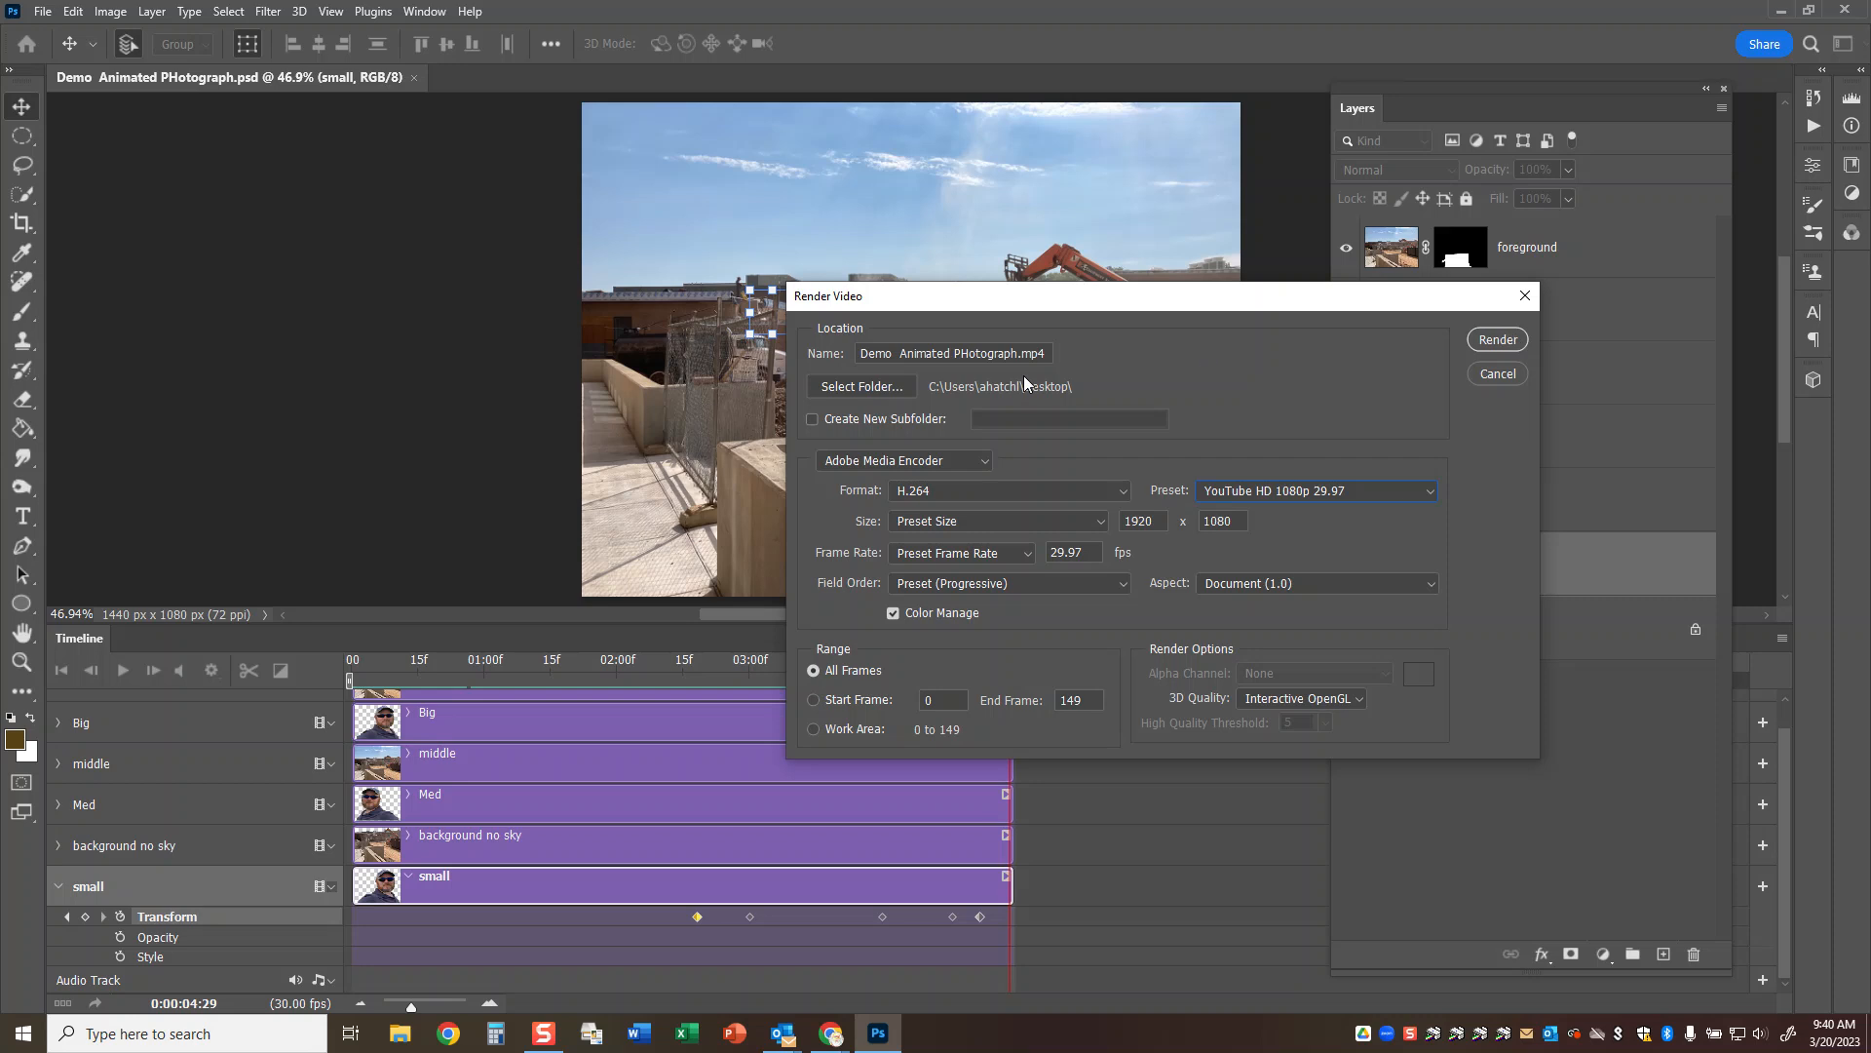
# Choose the Desktop as the render folder and render Demo Animated PHotograph.mp4.
pyautogui.click(862, 386)
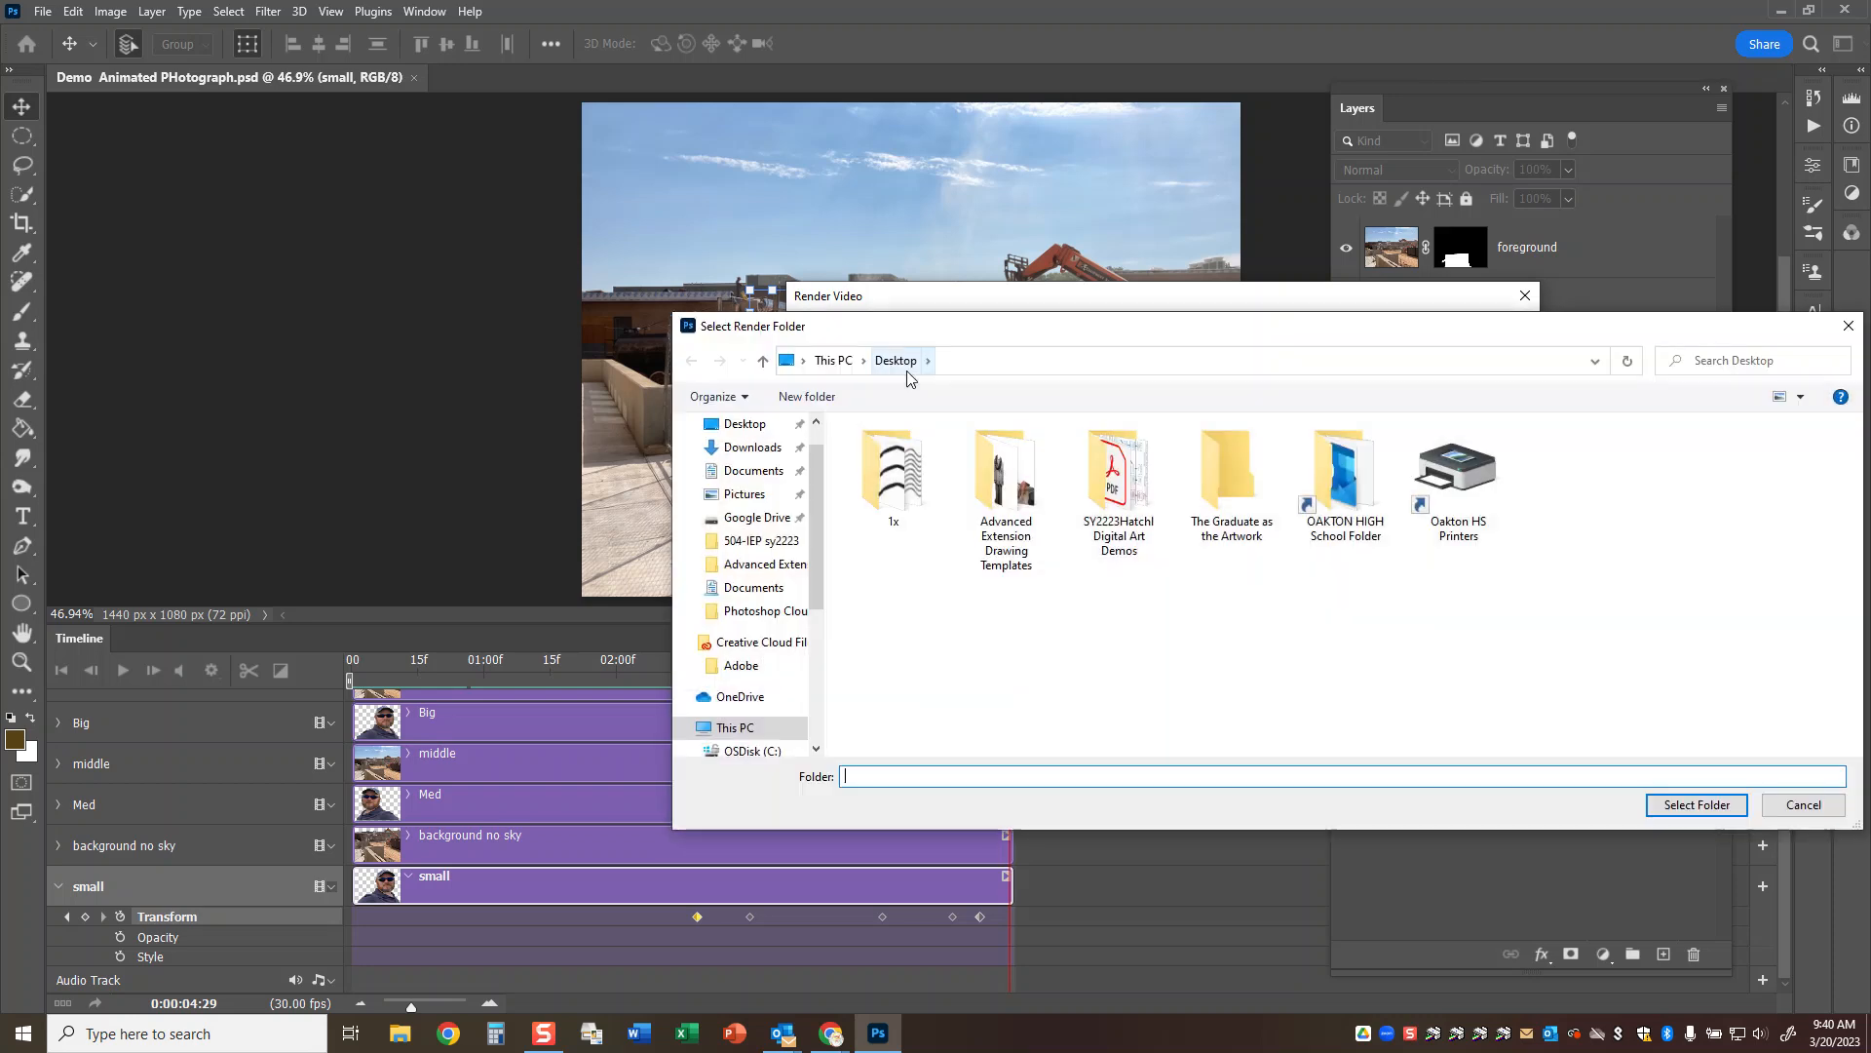
pyautogui.click(760, 429)
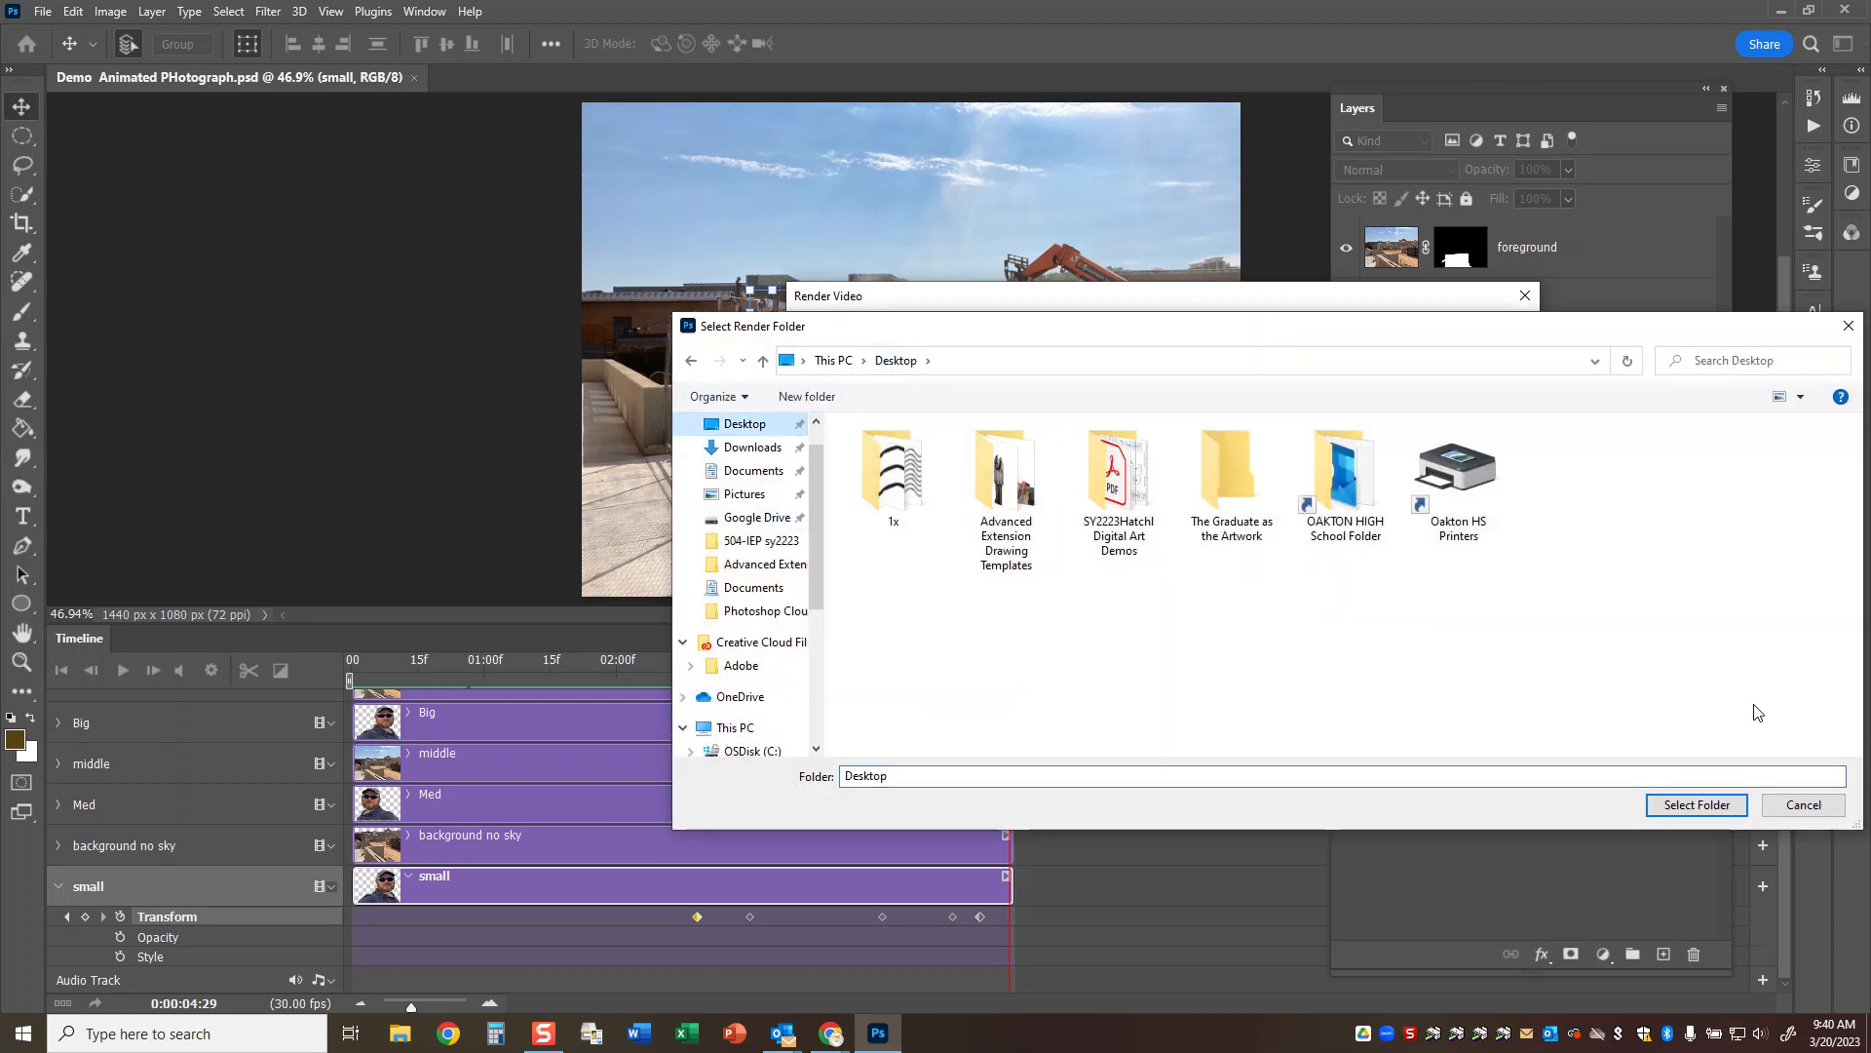
pyautogui.click(1697, 804)
pyautogui.click(1498, 341)
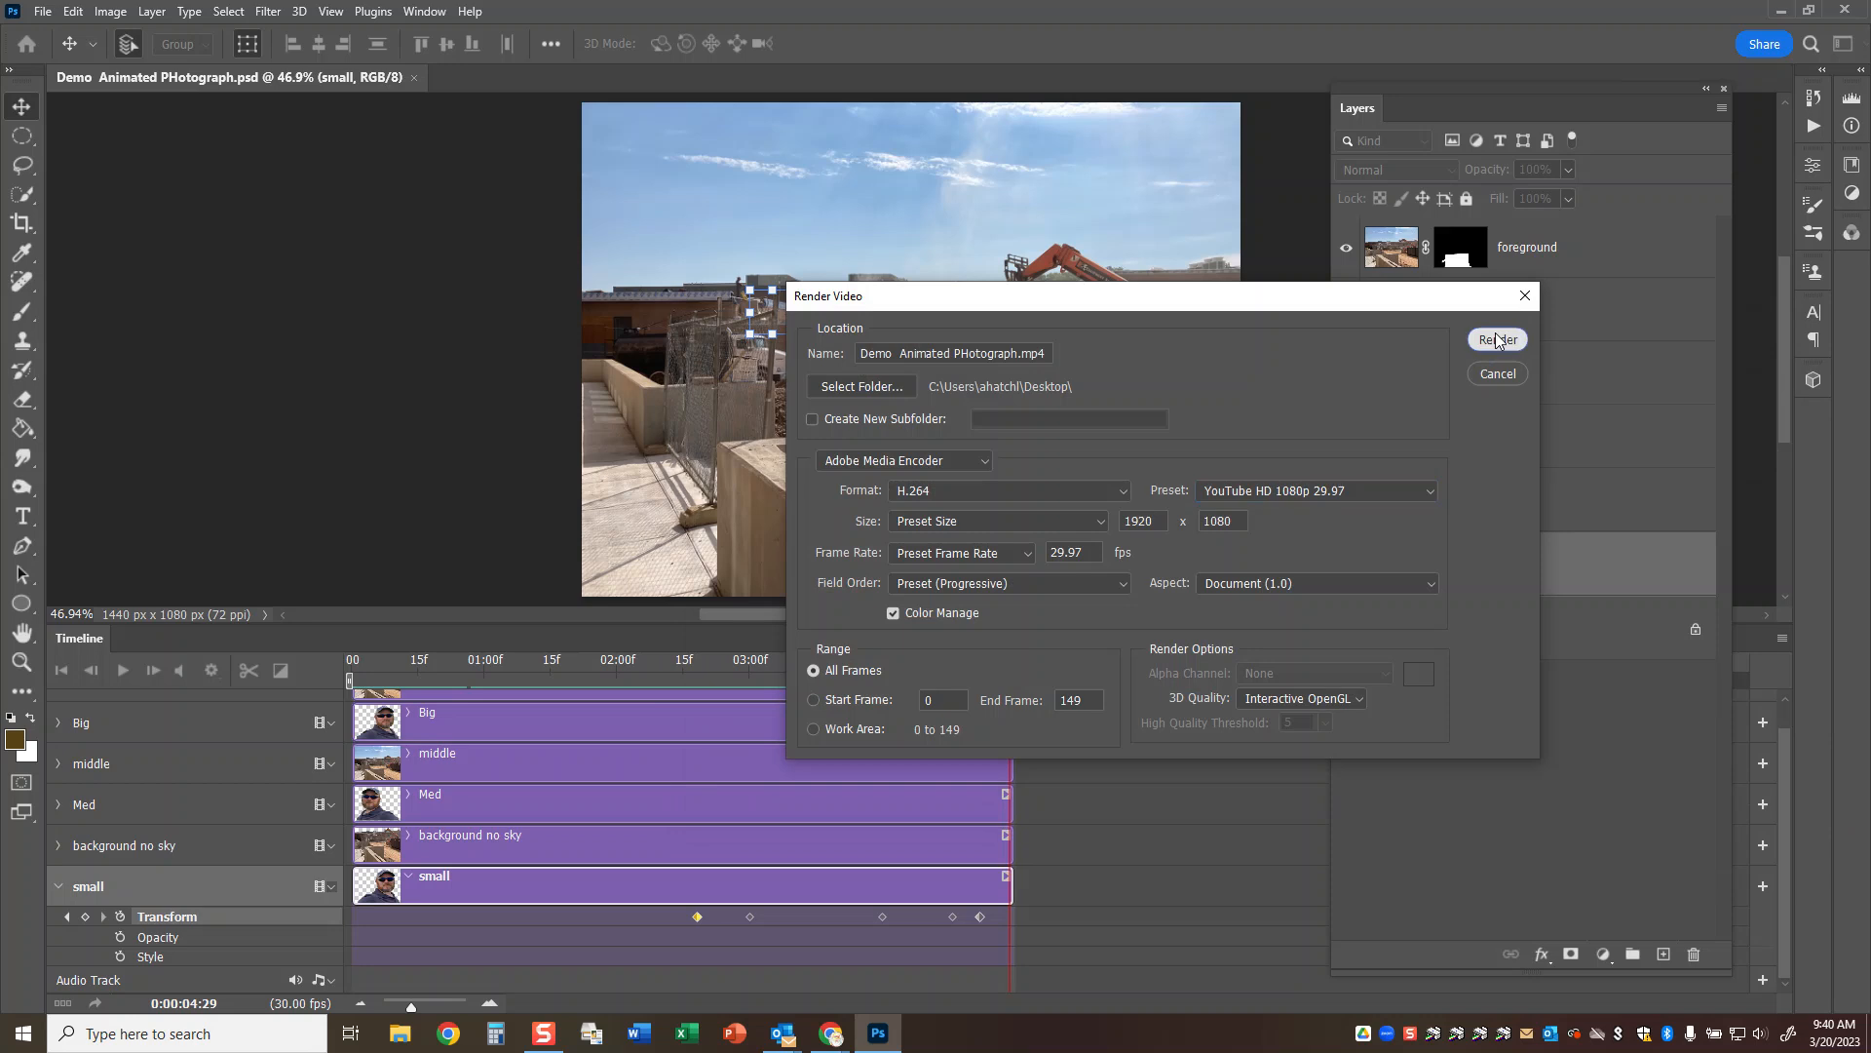